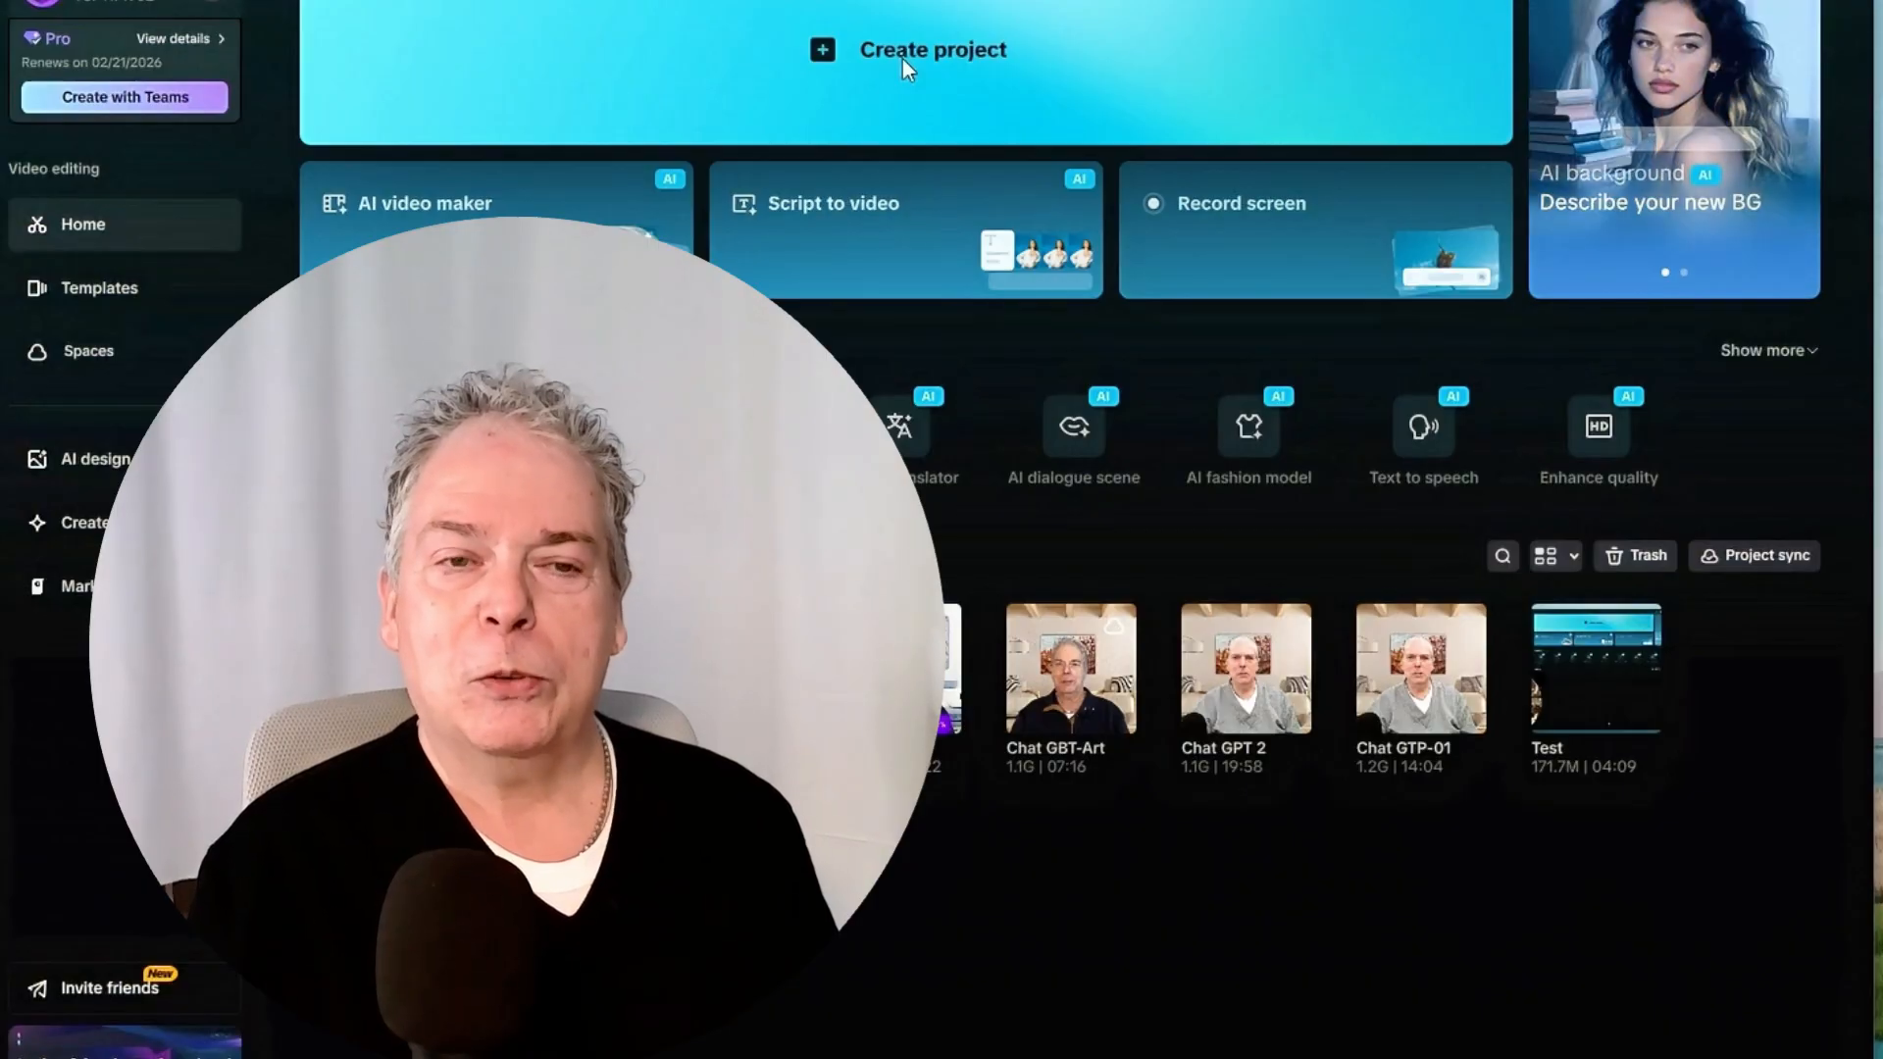
- Create a new project and rename it "Capcut 1-26"
left_click(902, 59)
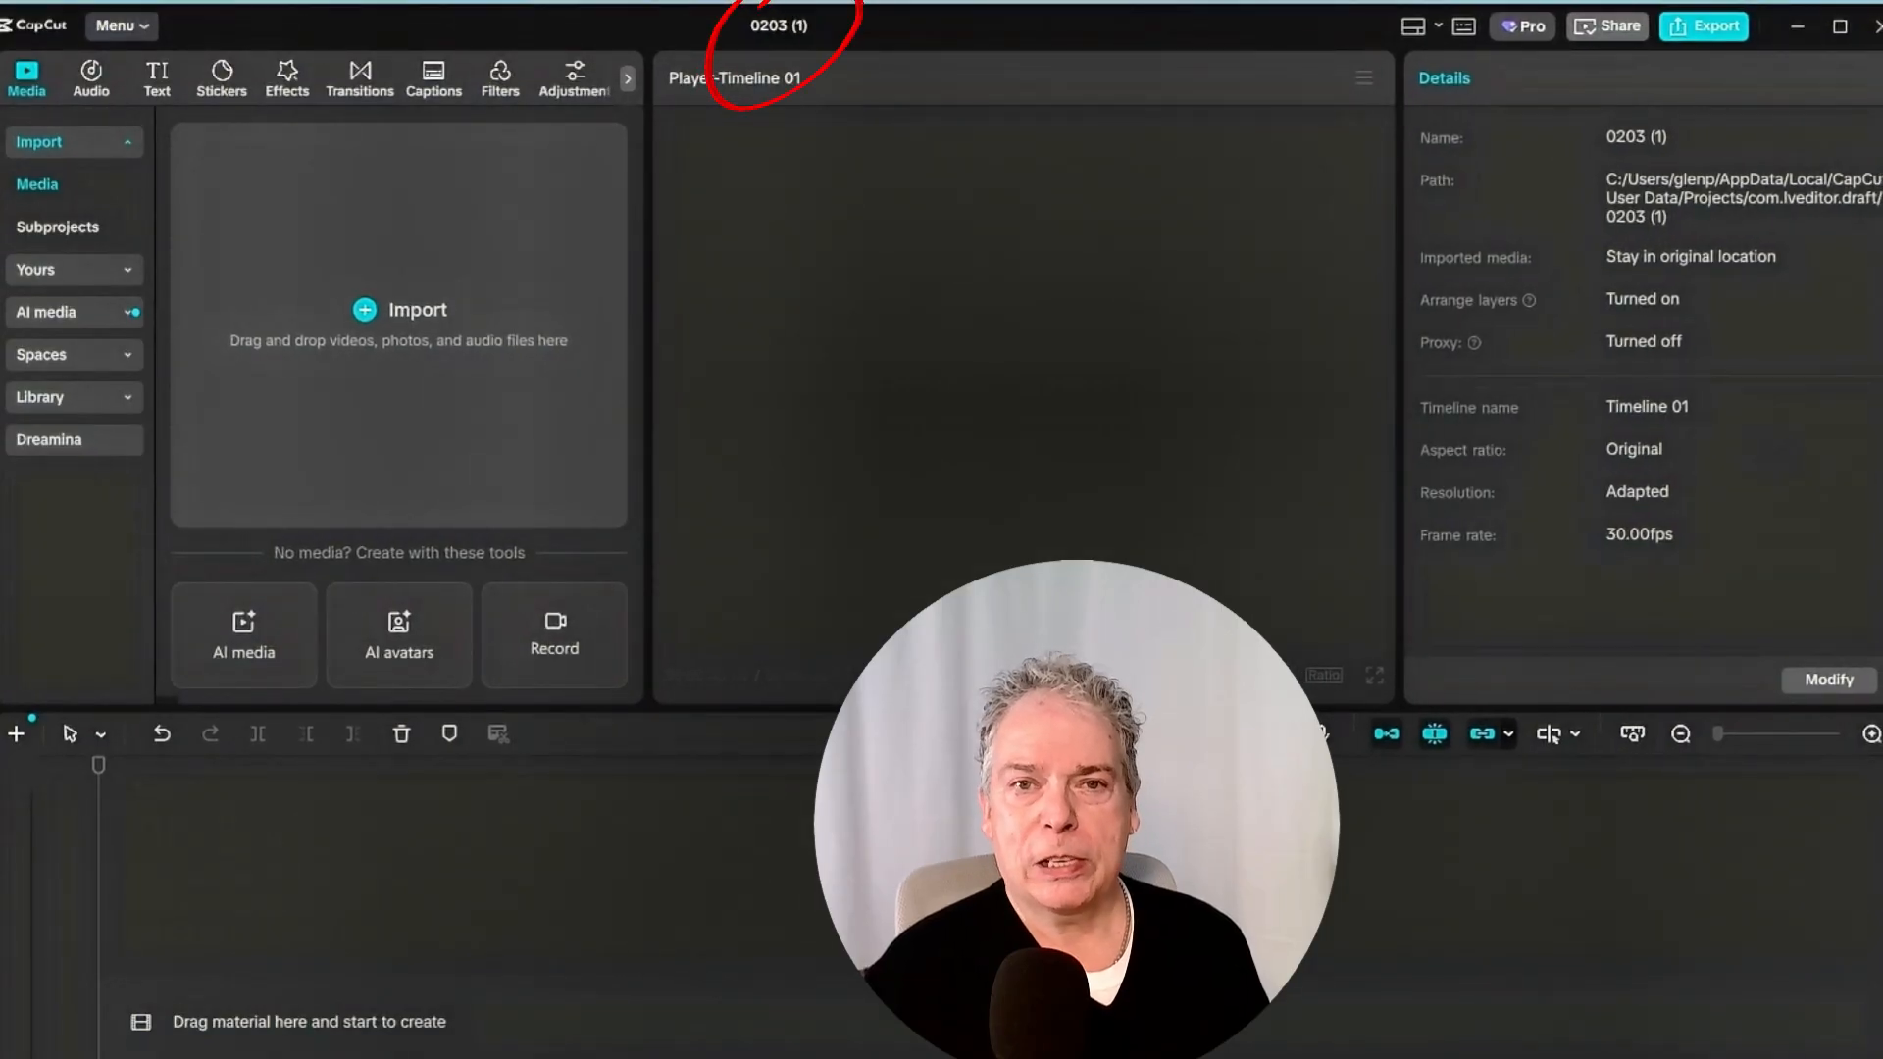
left_click(782, 26)
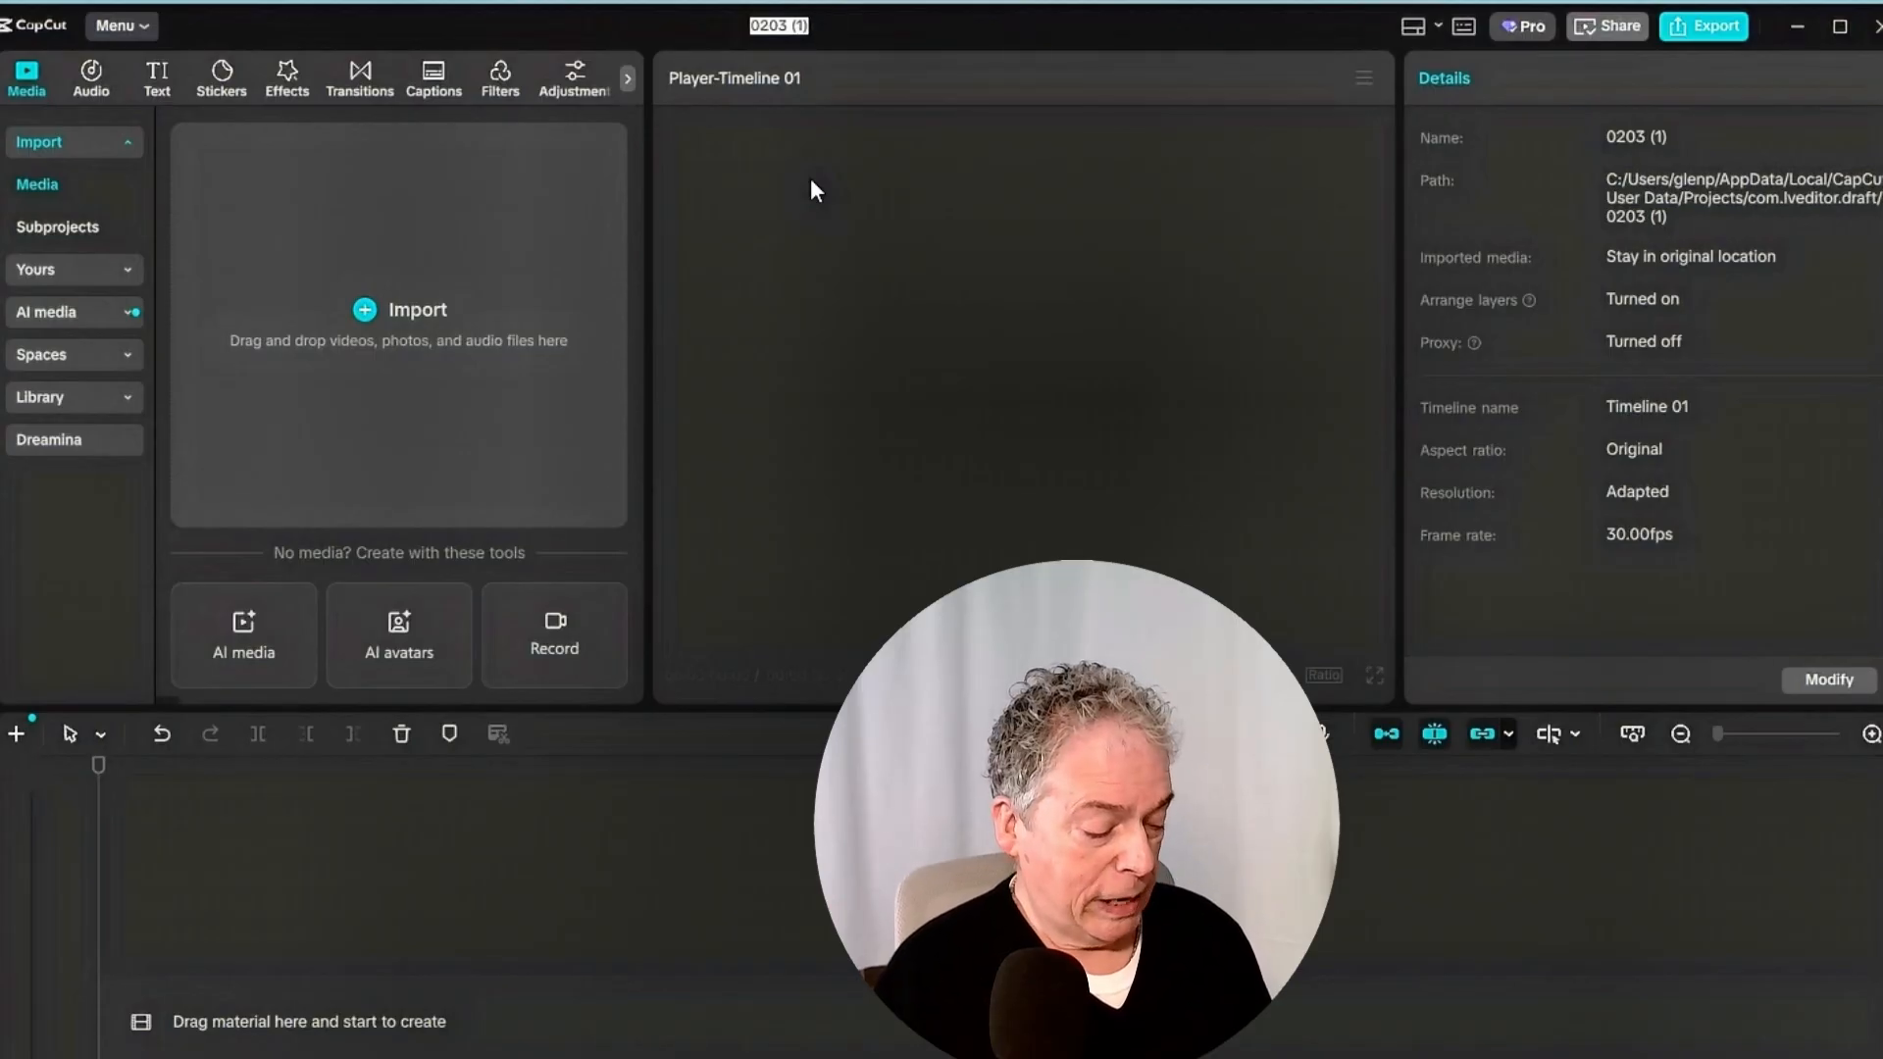
type("C")
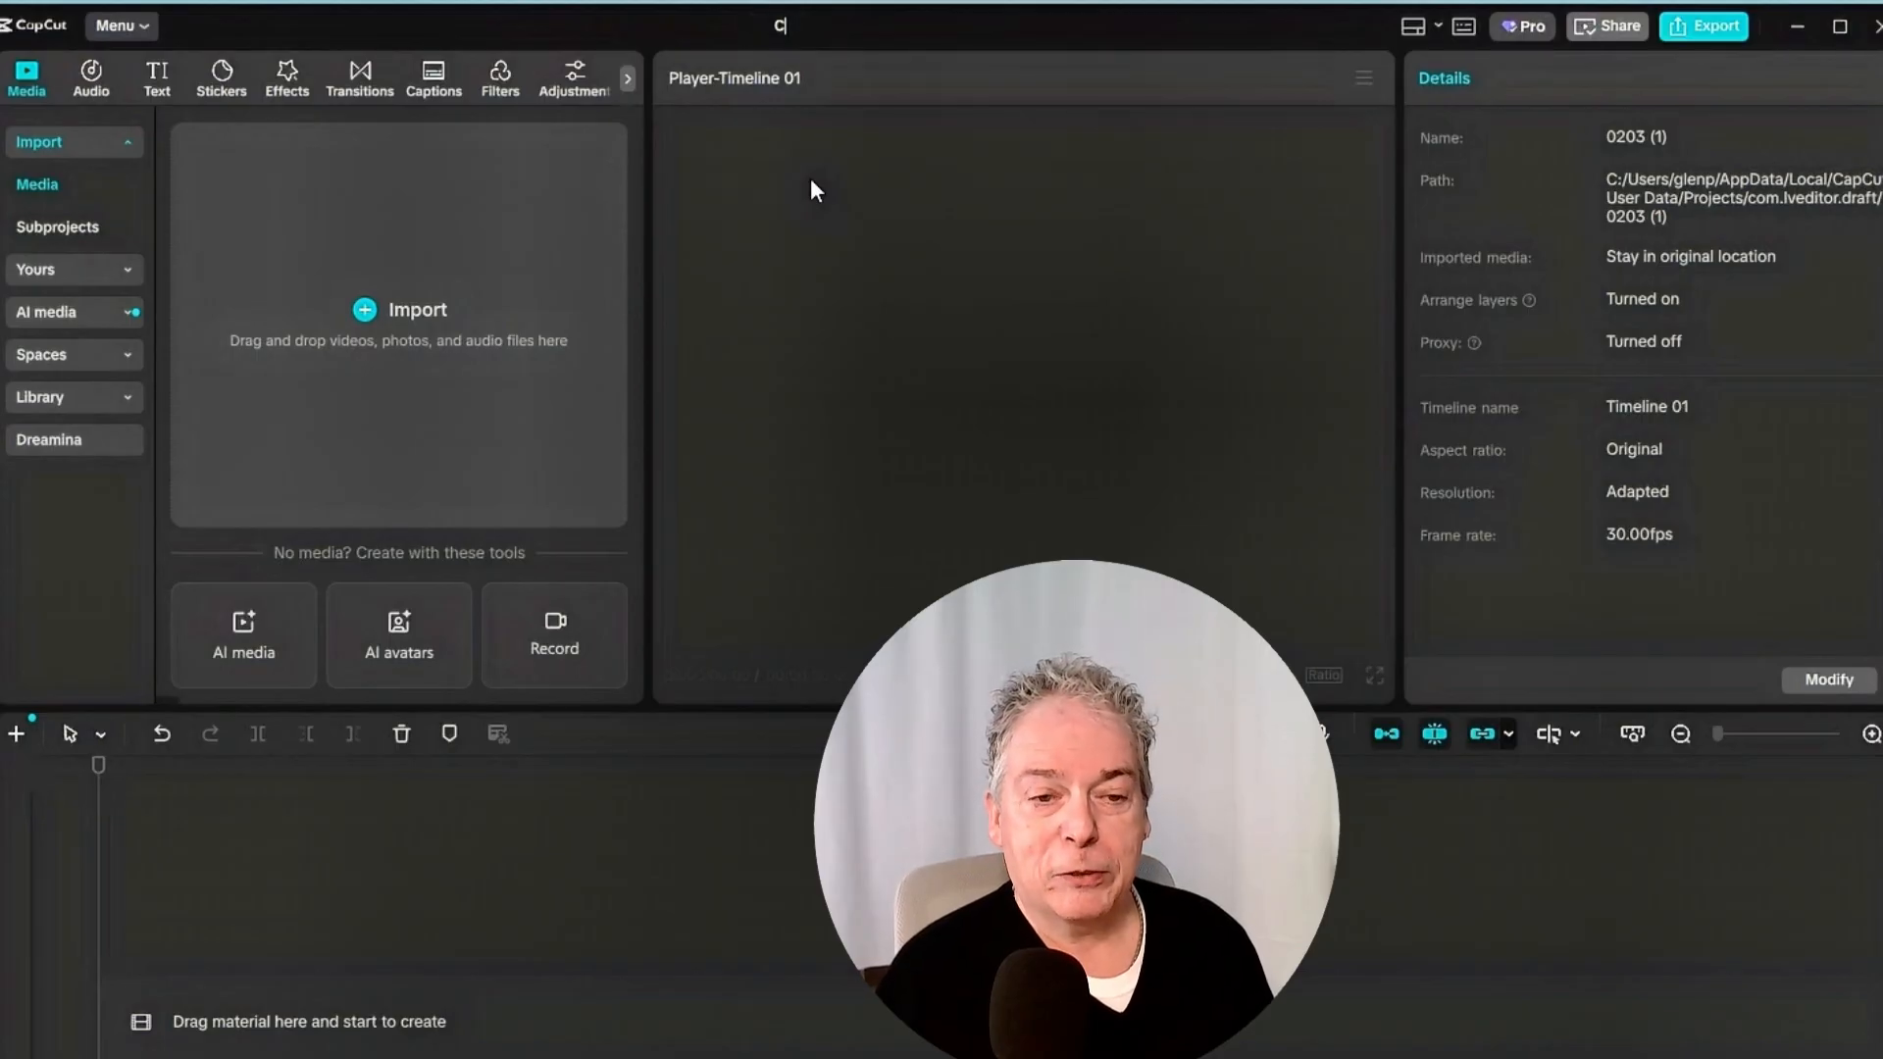
type("apcut")
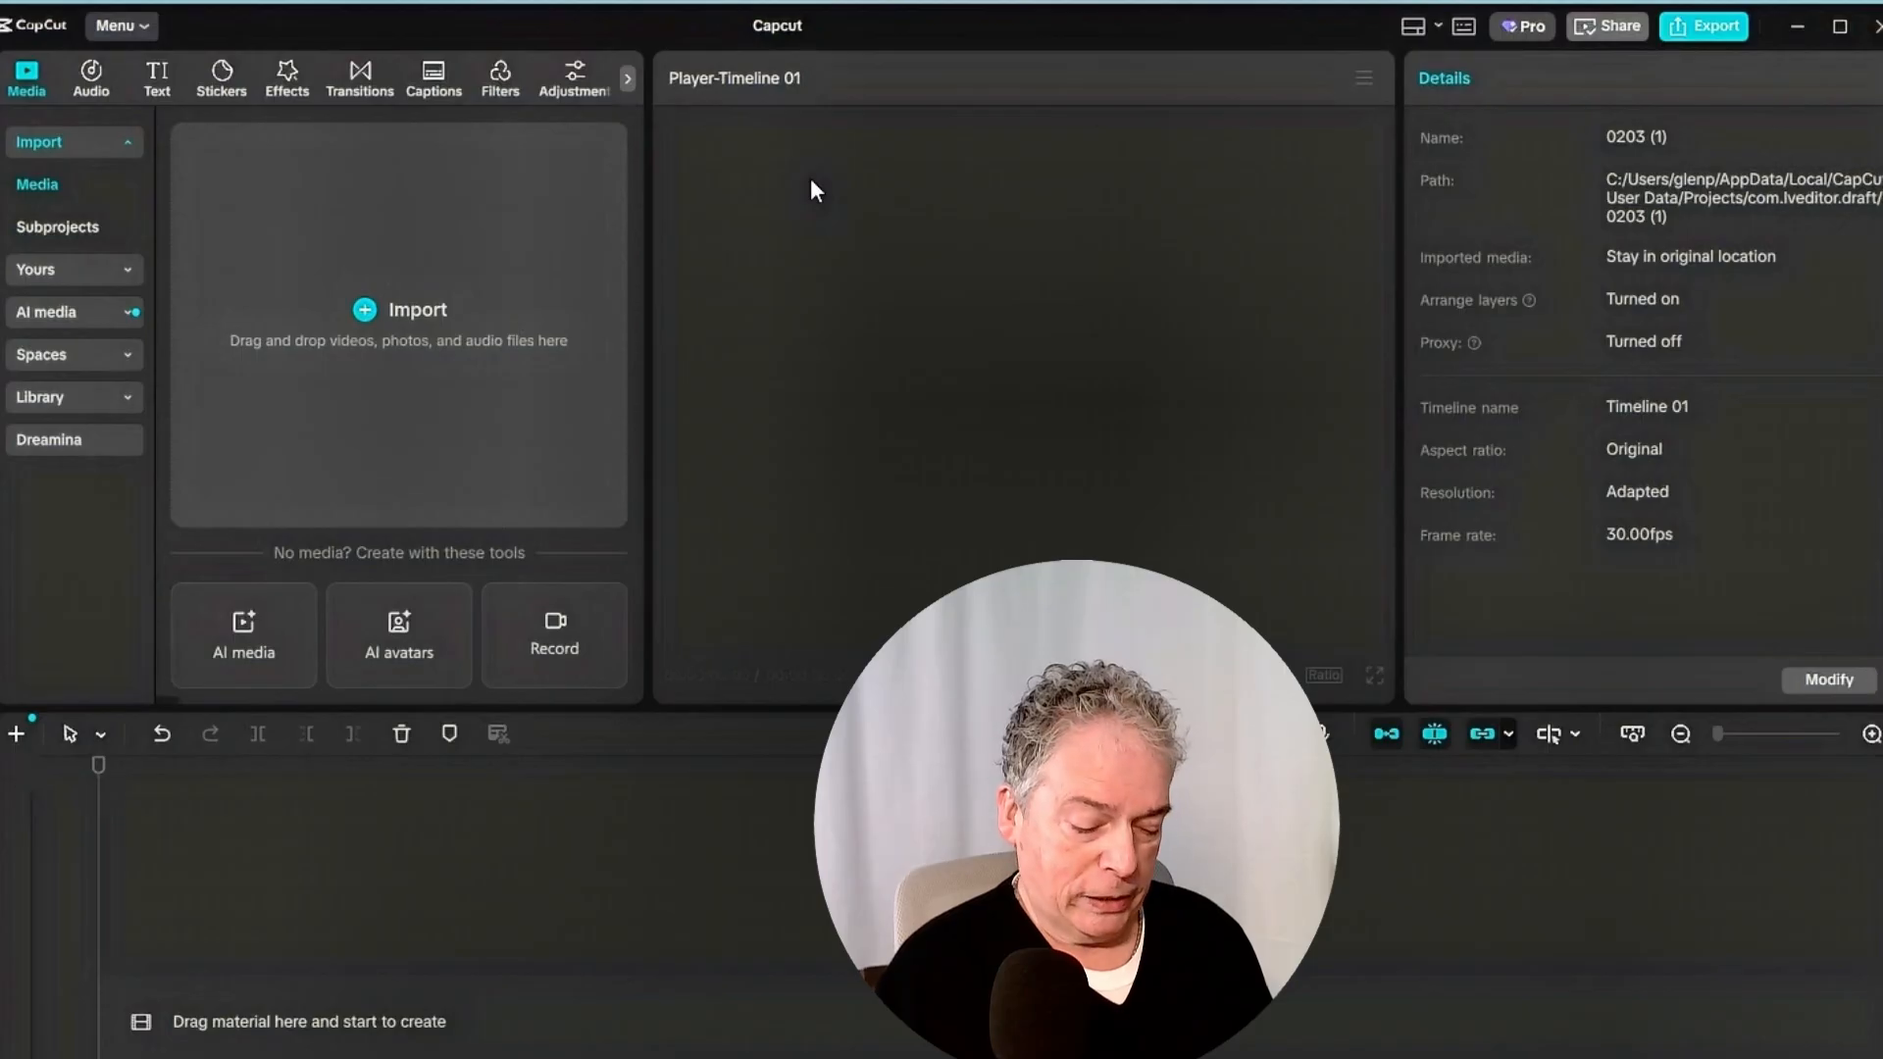
type(" 1")
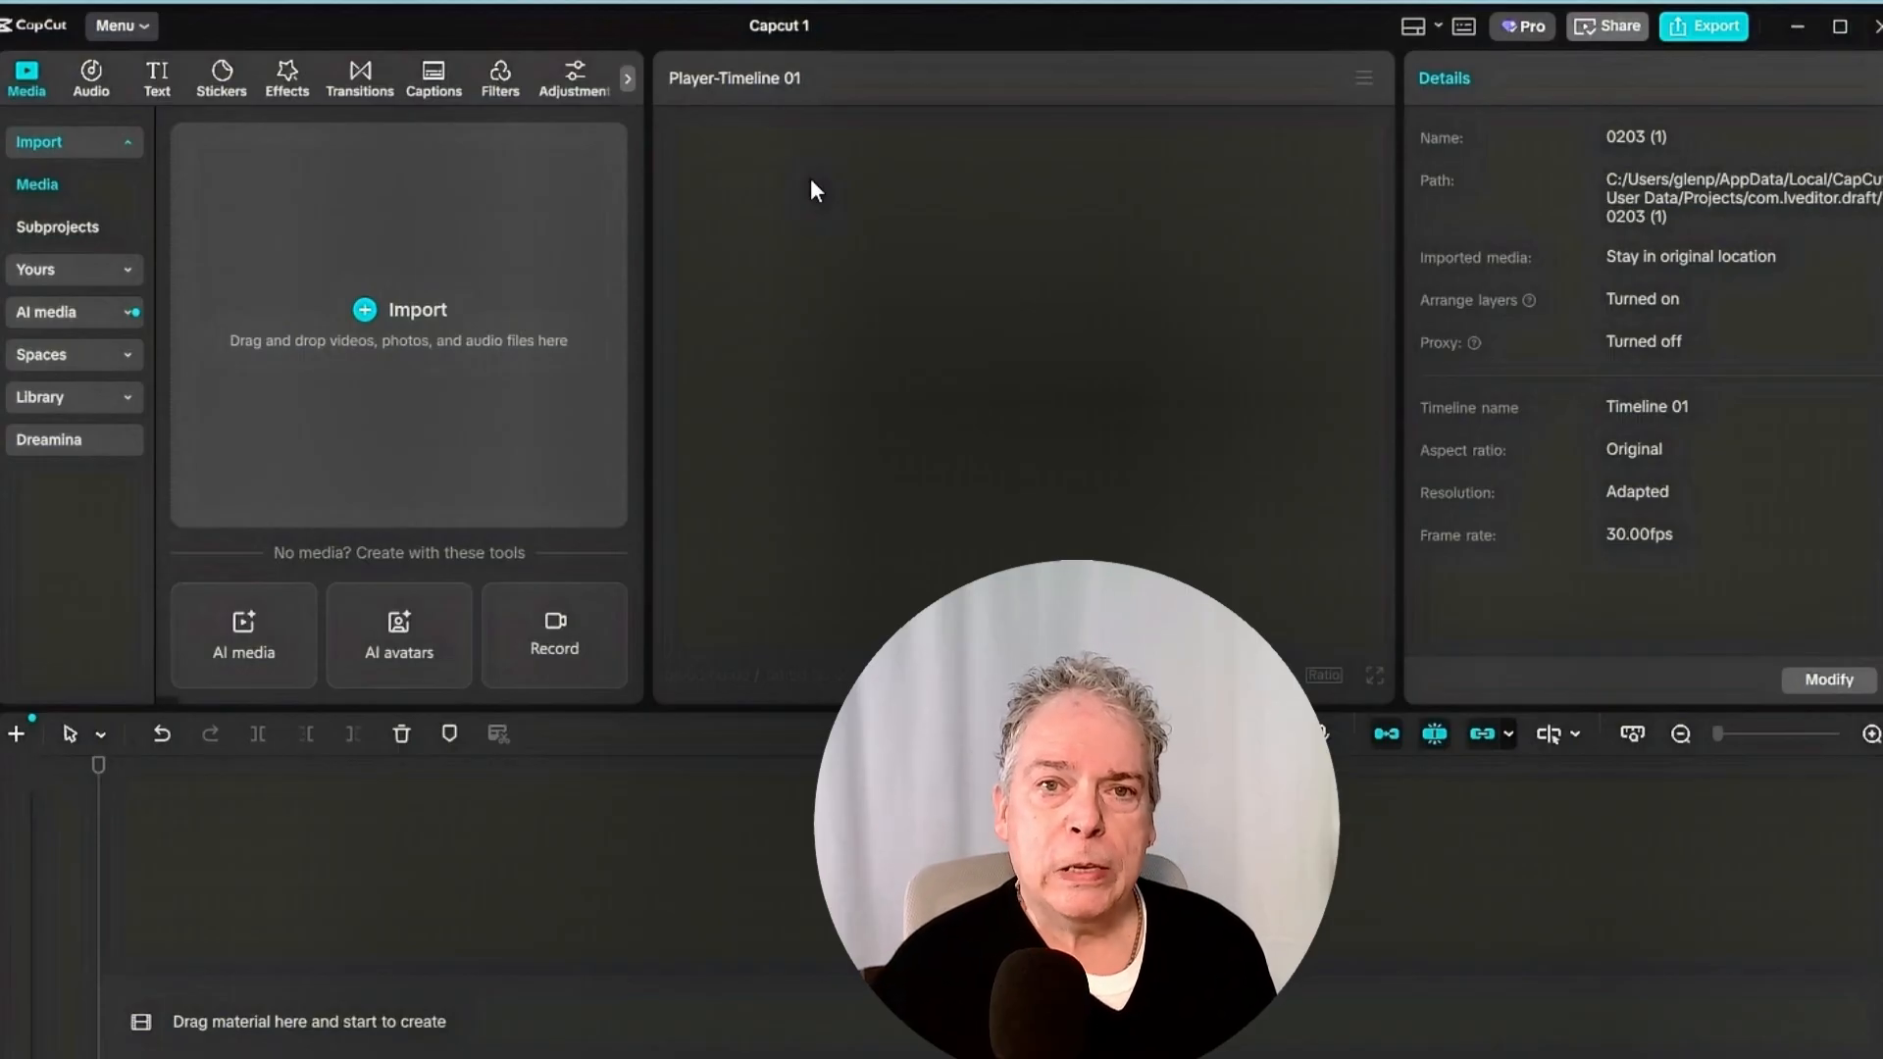
type("-")
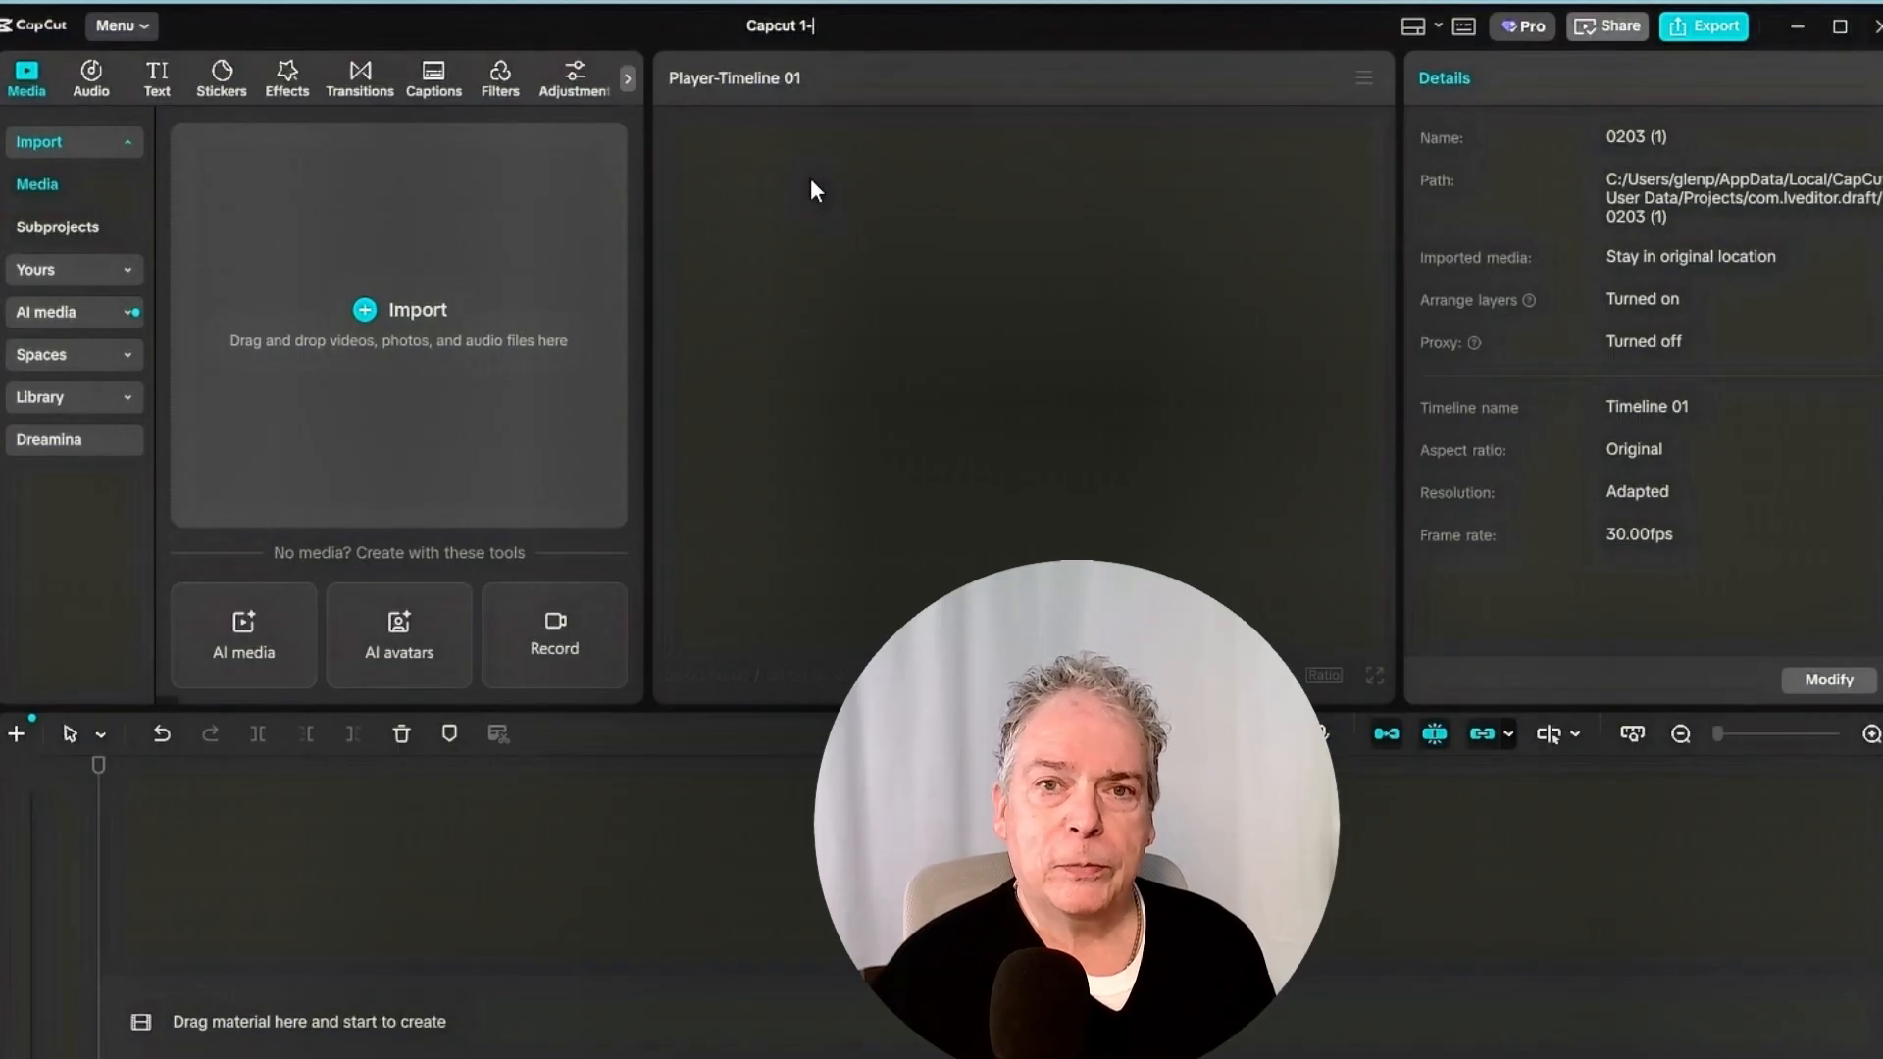
type("26")
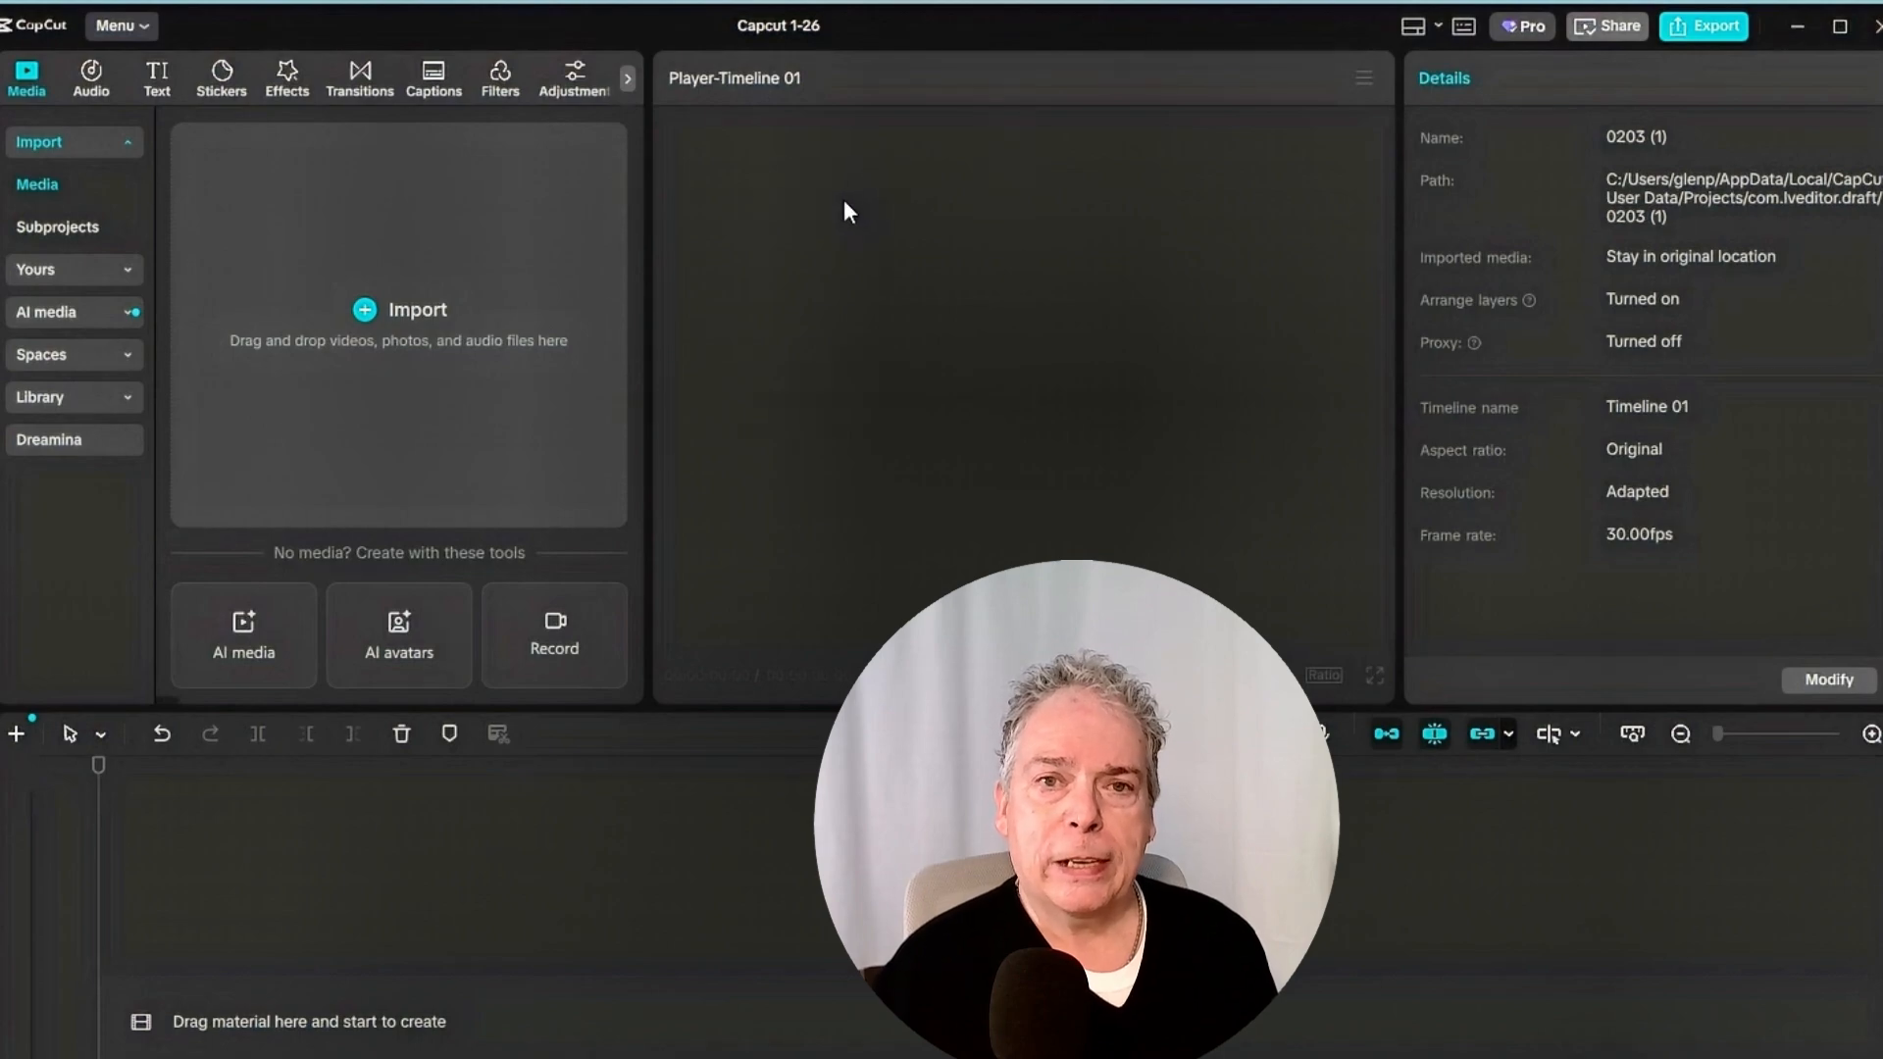
key("Return")
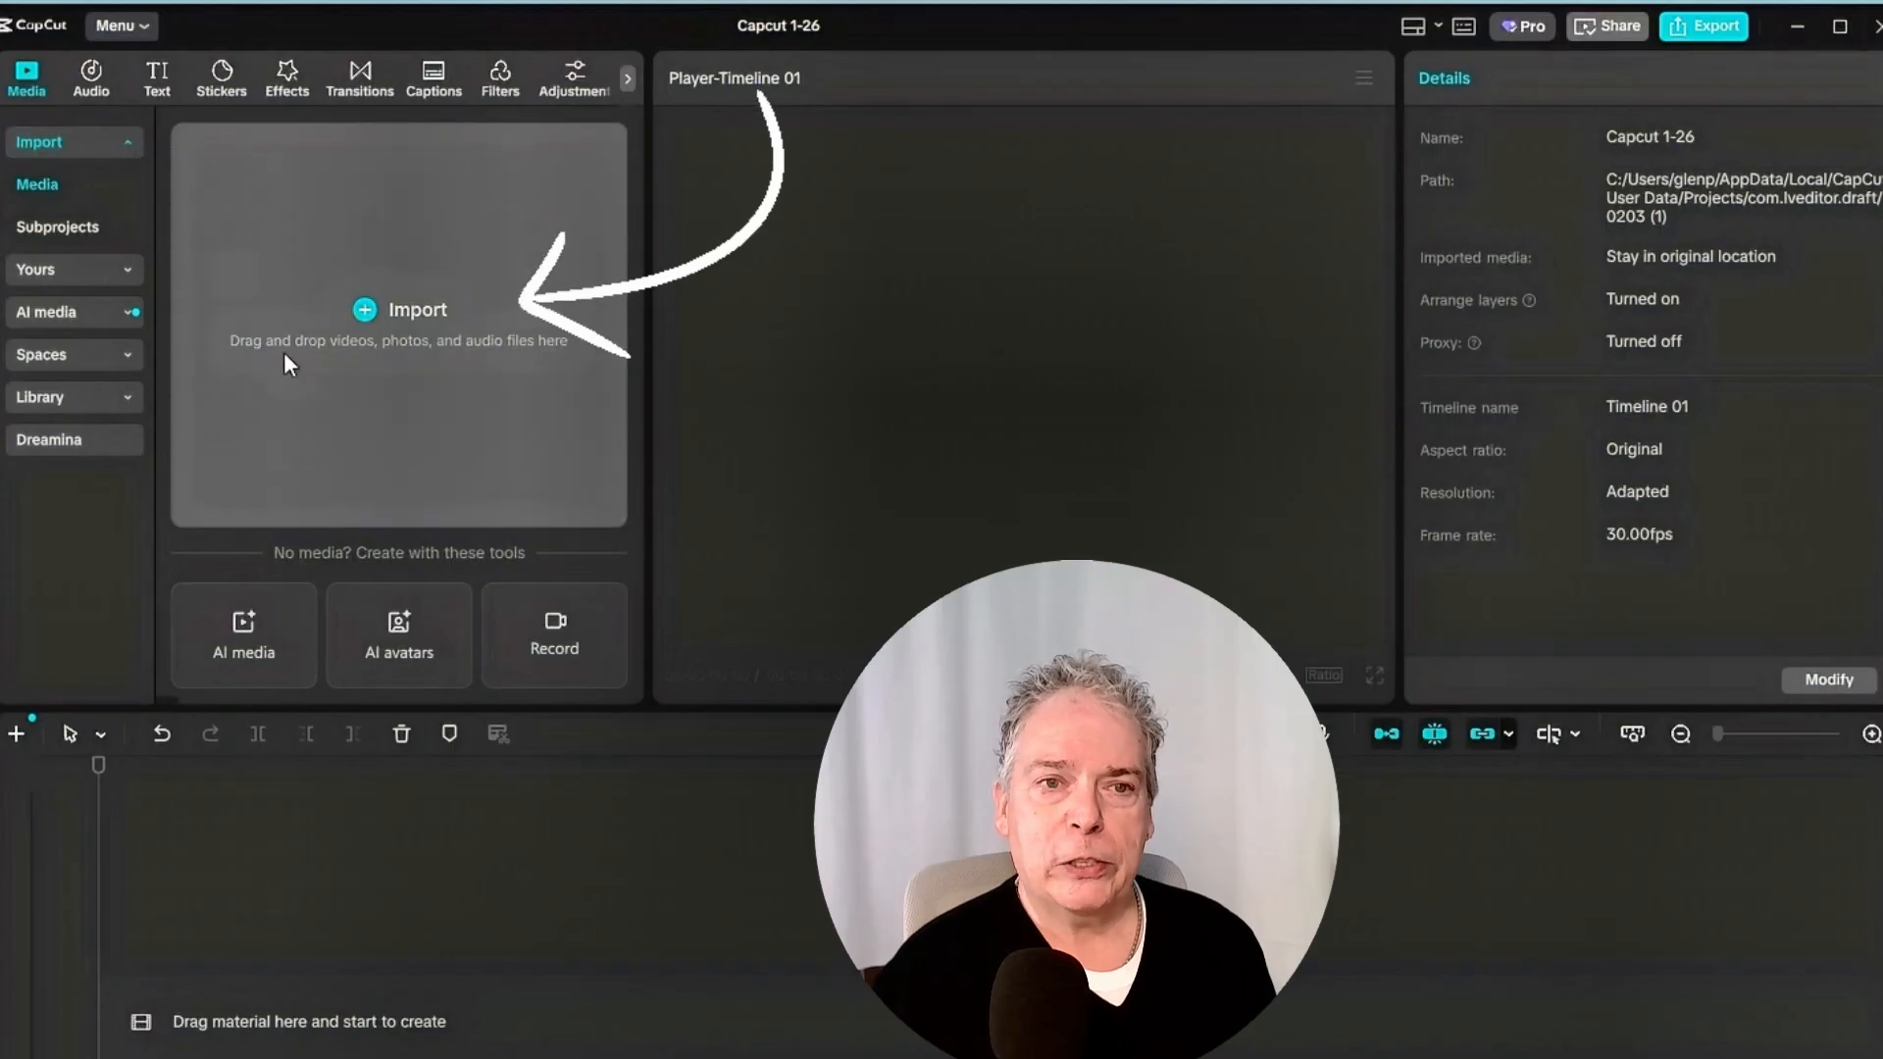
- Import the video 176874588891749.MP4 from the 36-Chat GPT Photo Fun folder into the project media
left_click(369, 313)
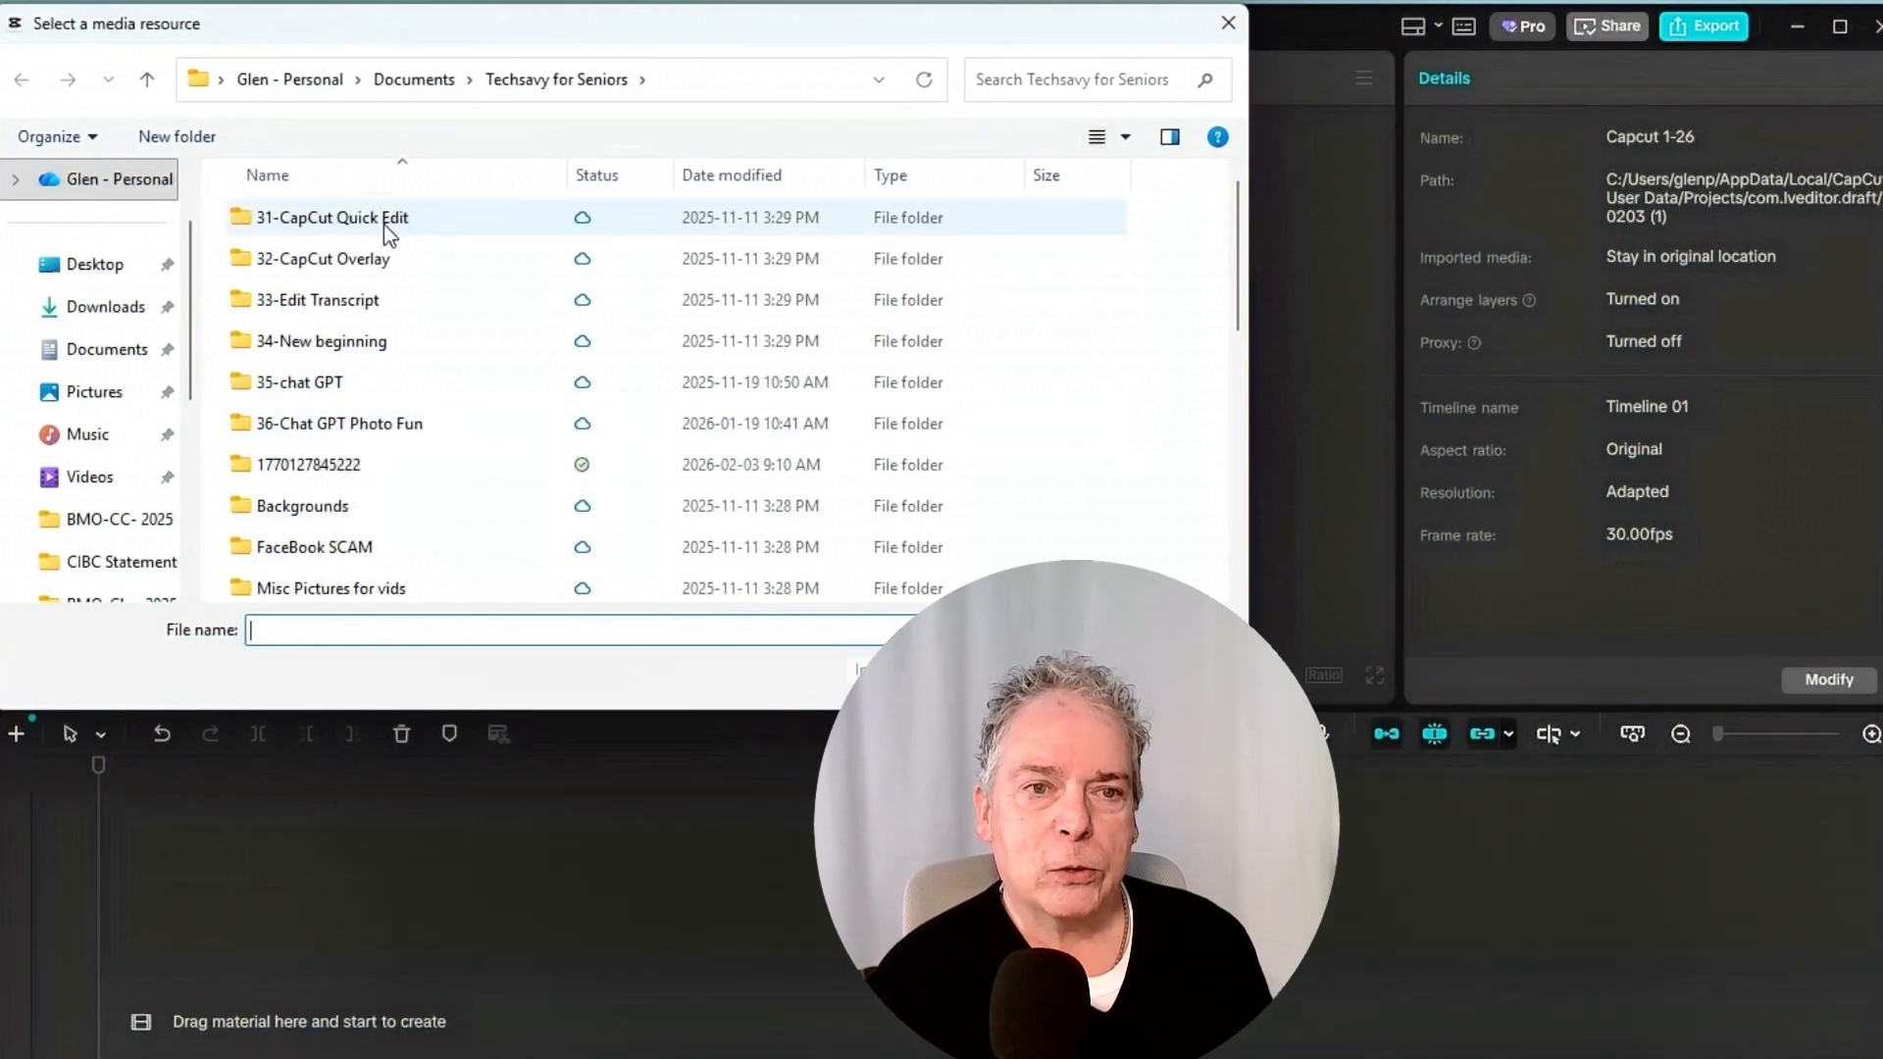
double_click(310, 424)
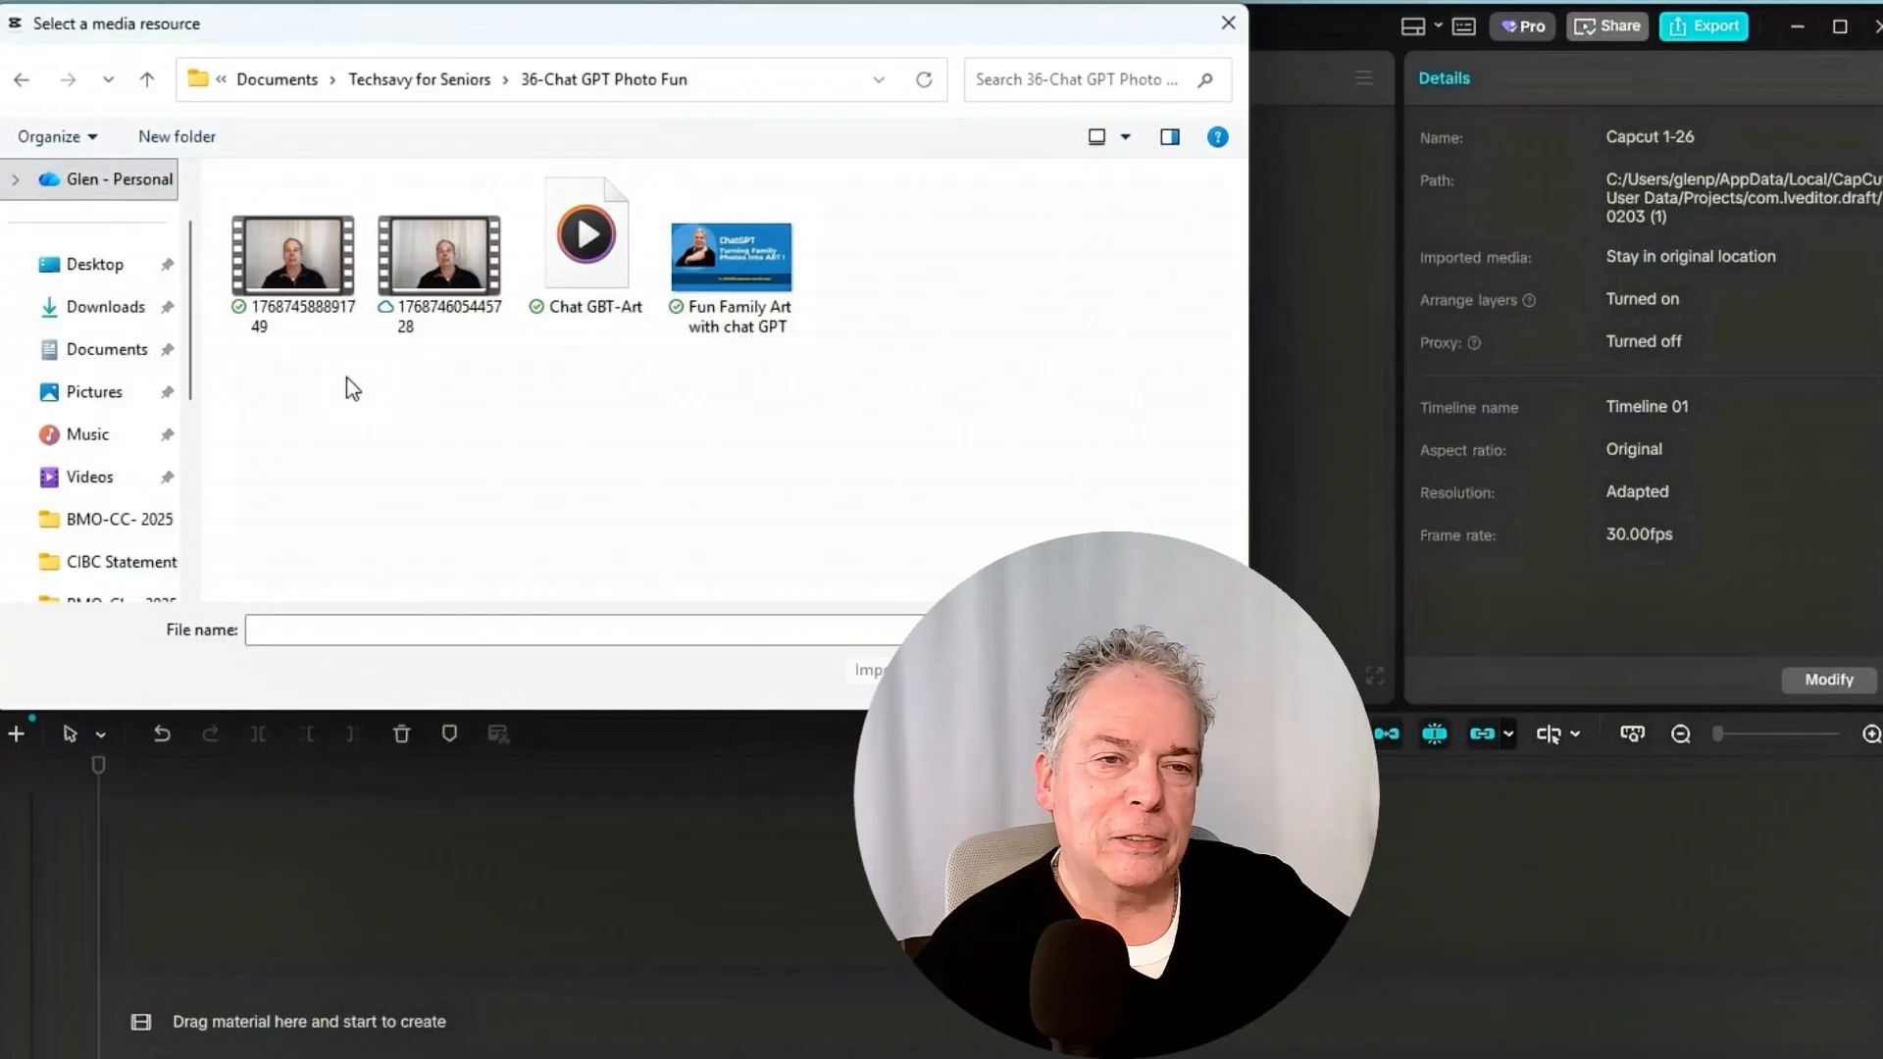
double_click(291, 257)
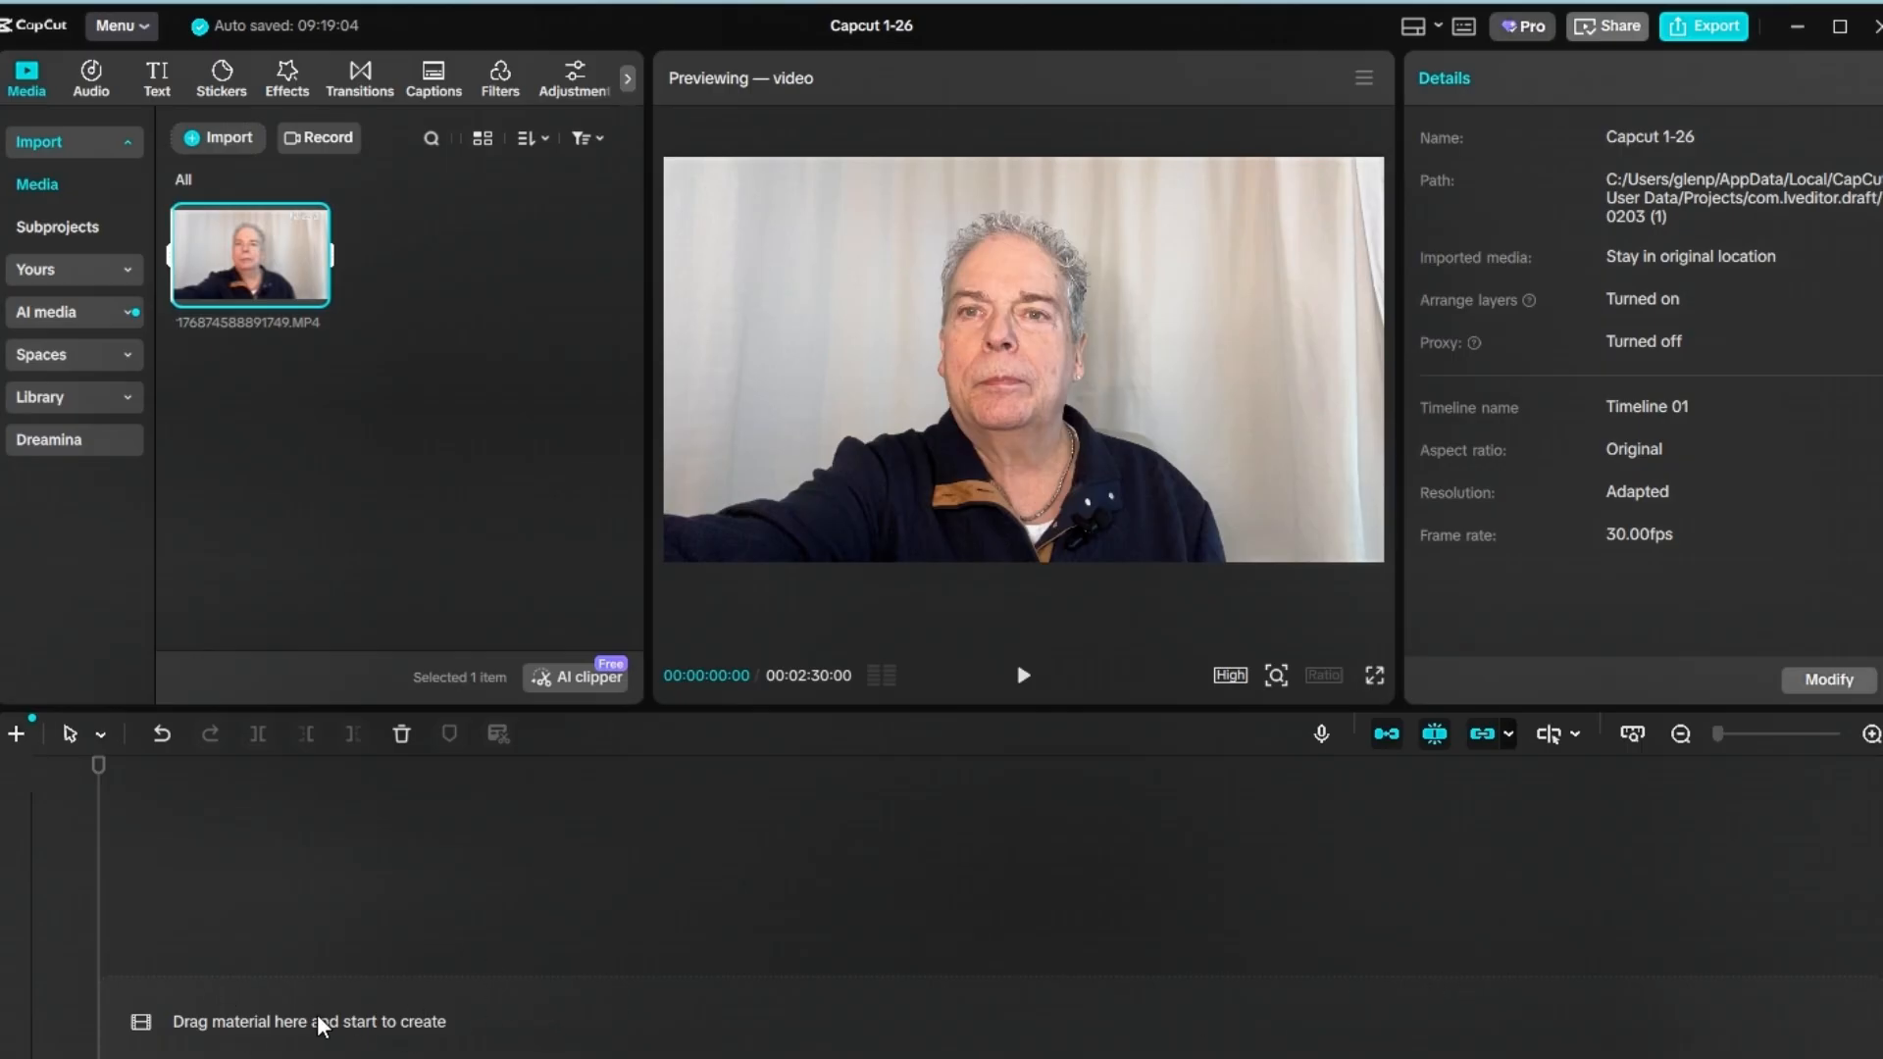
- Add the imported video to the timeline and remove its background with Auto removal
mouse_move(292, 271)
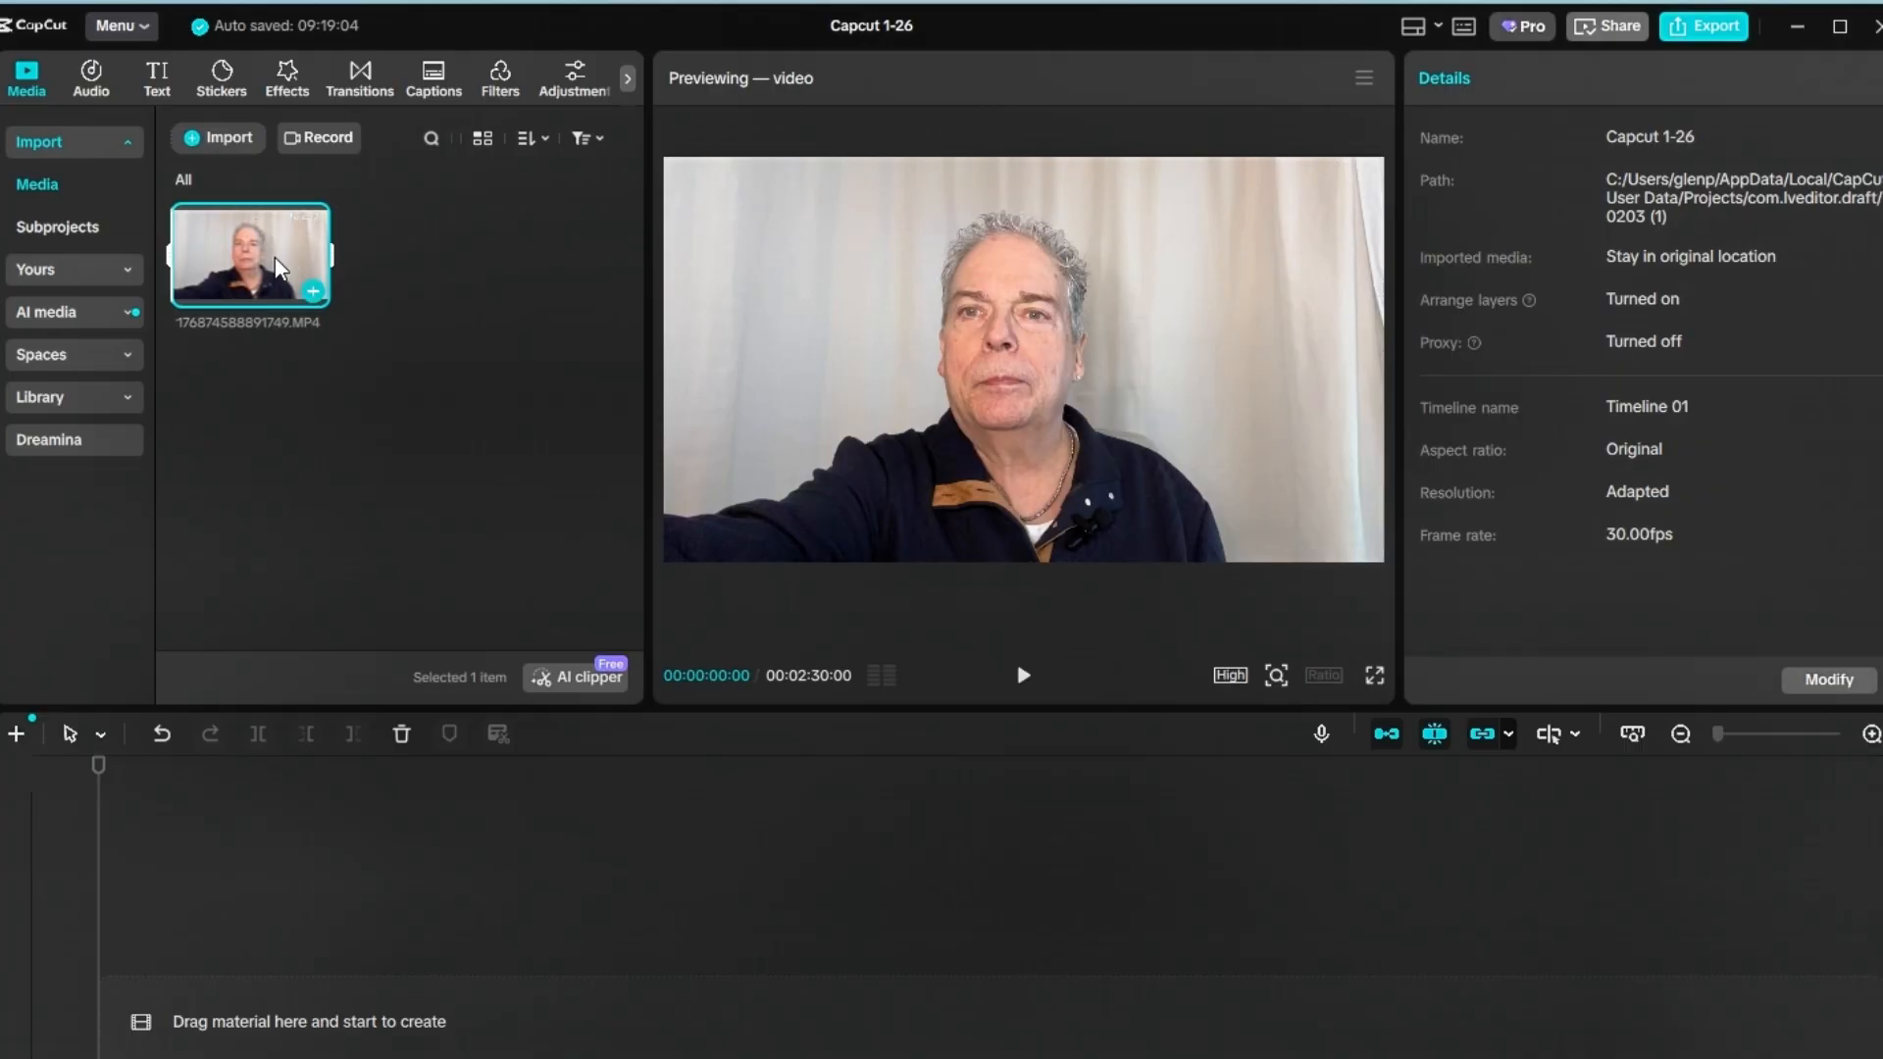
left_click(315, 296)
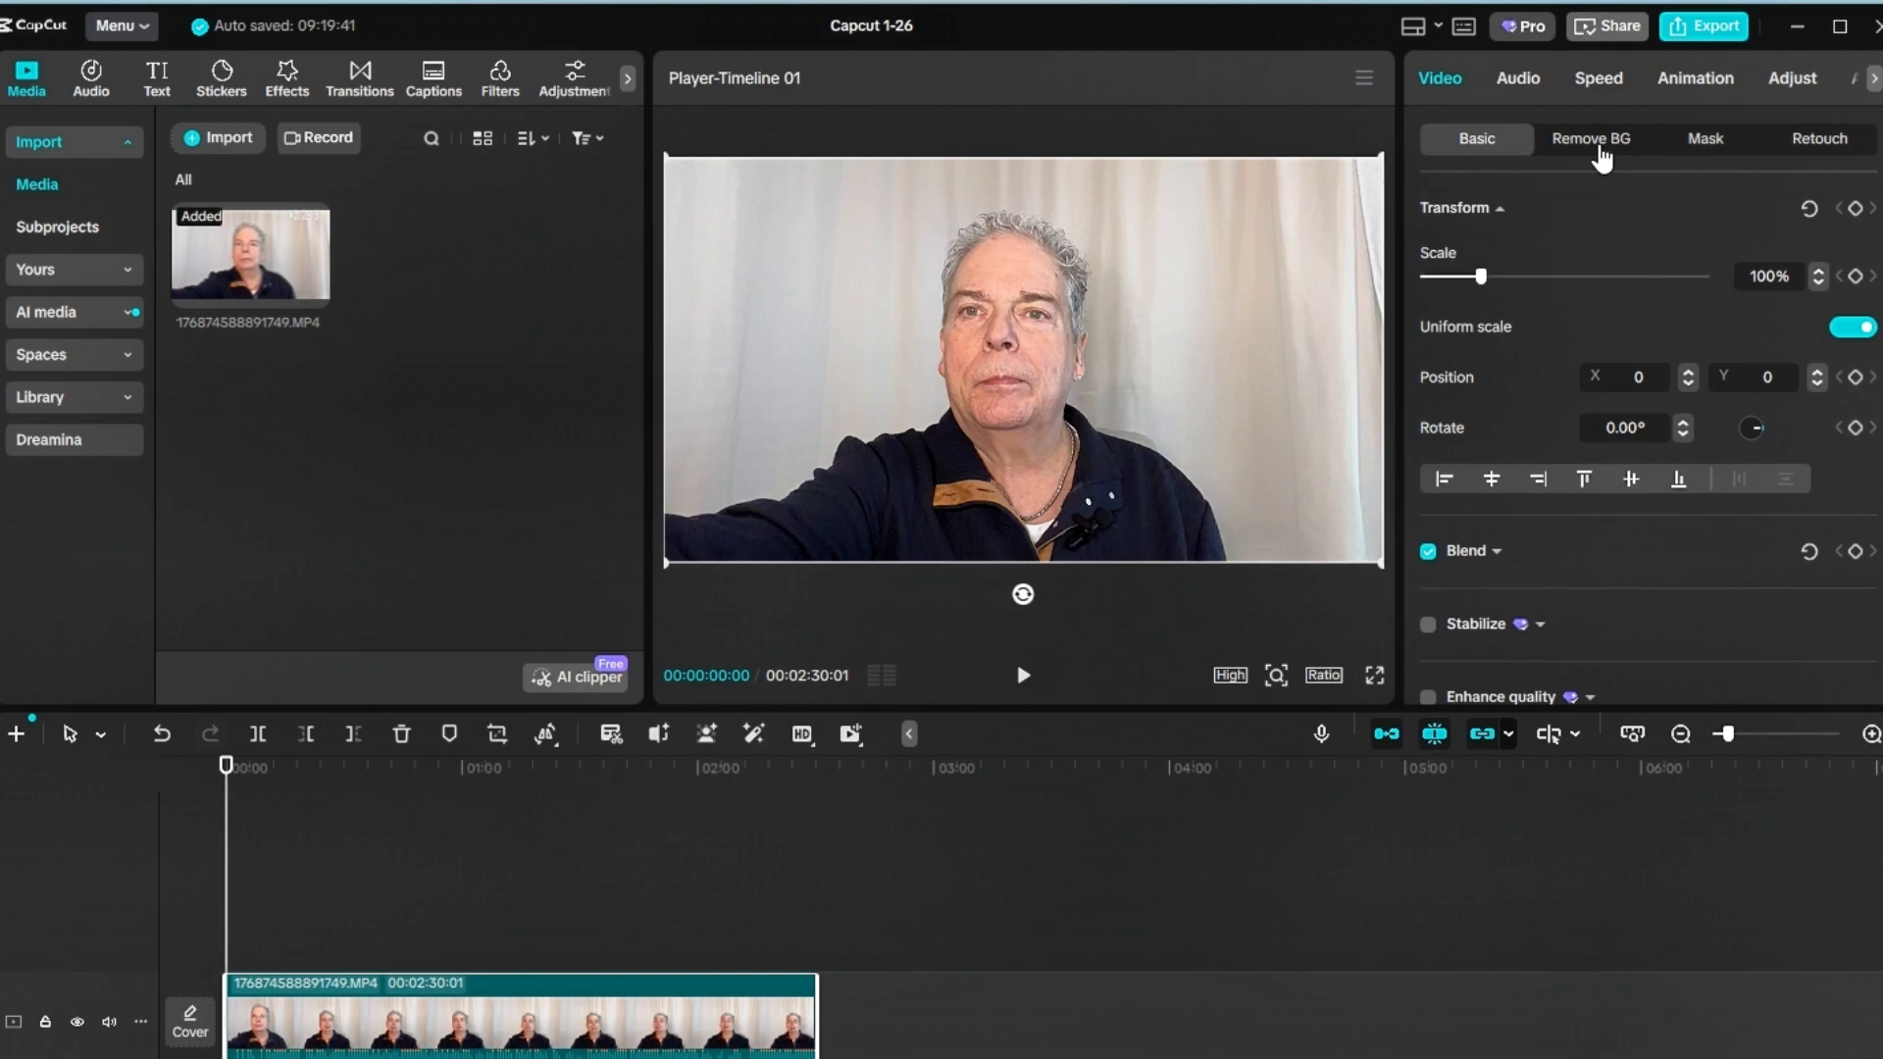
left_click(1596, 149)
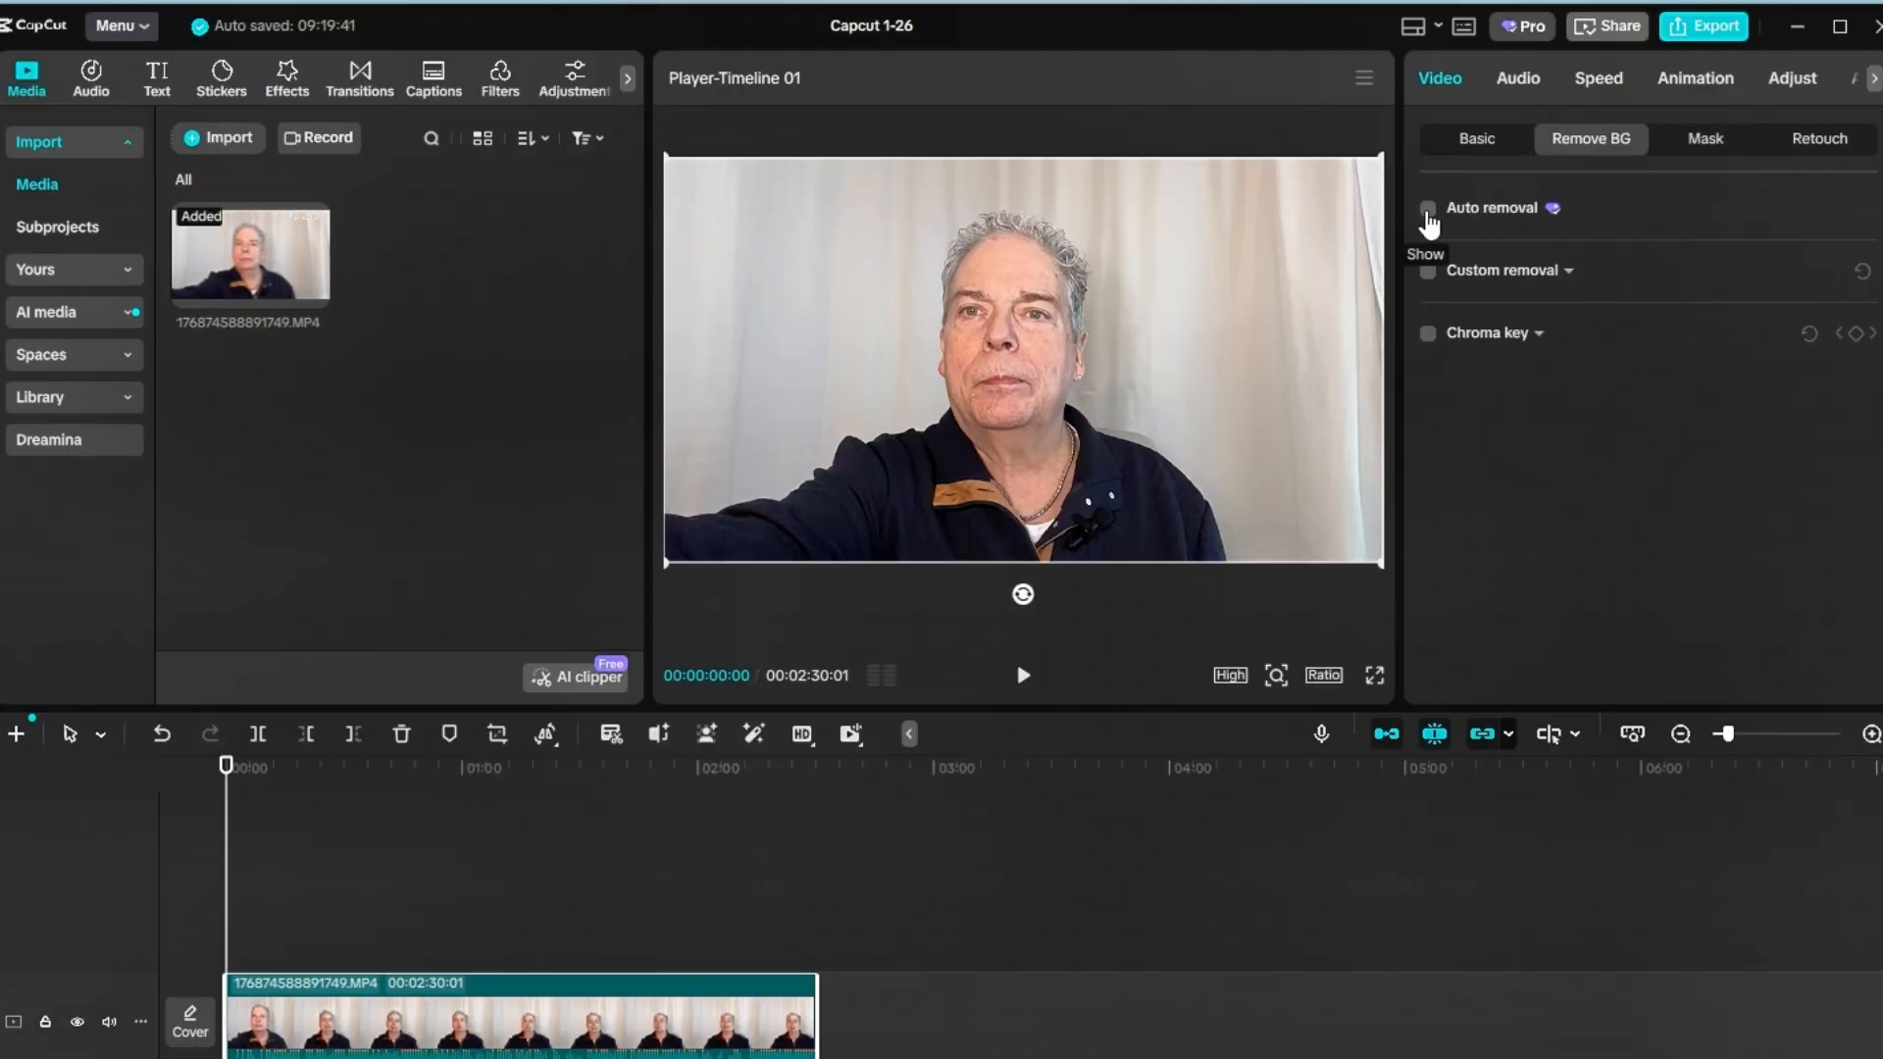
left_click(1427, 209)
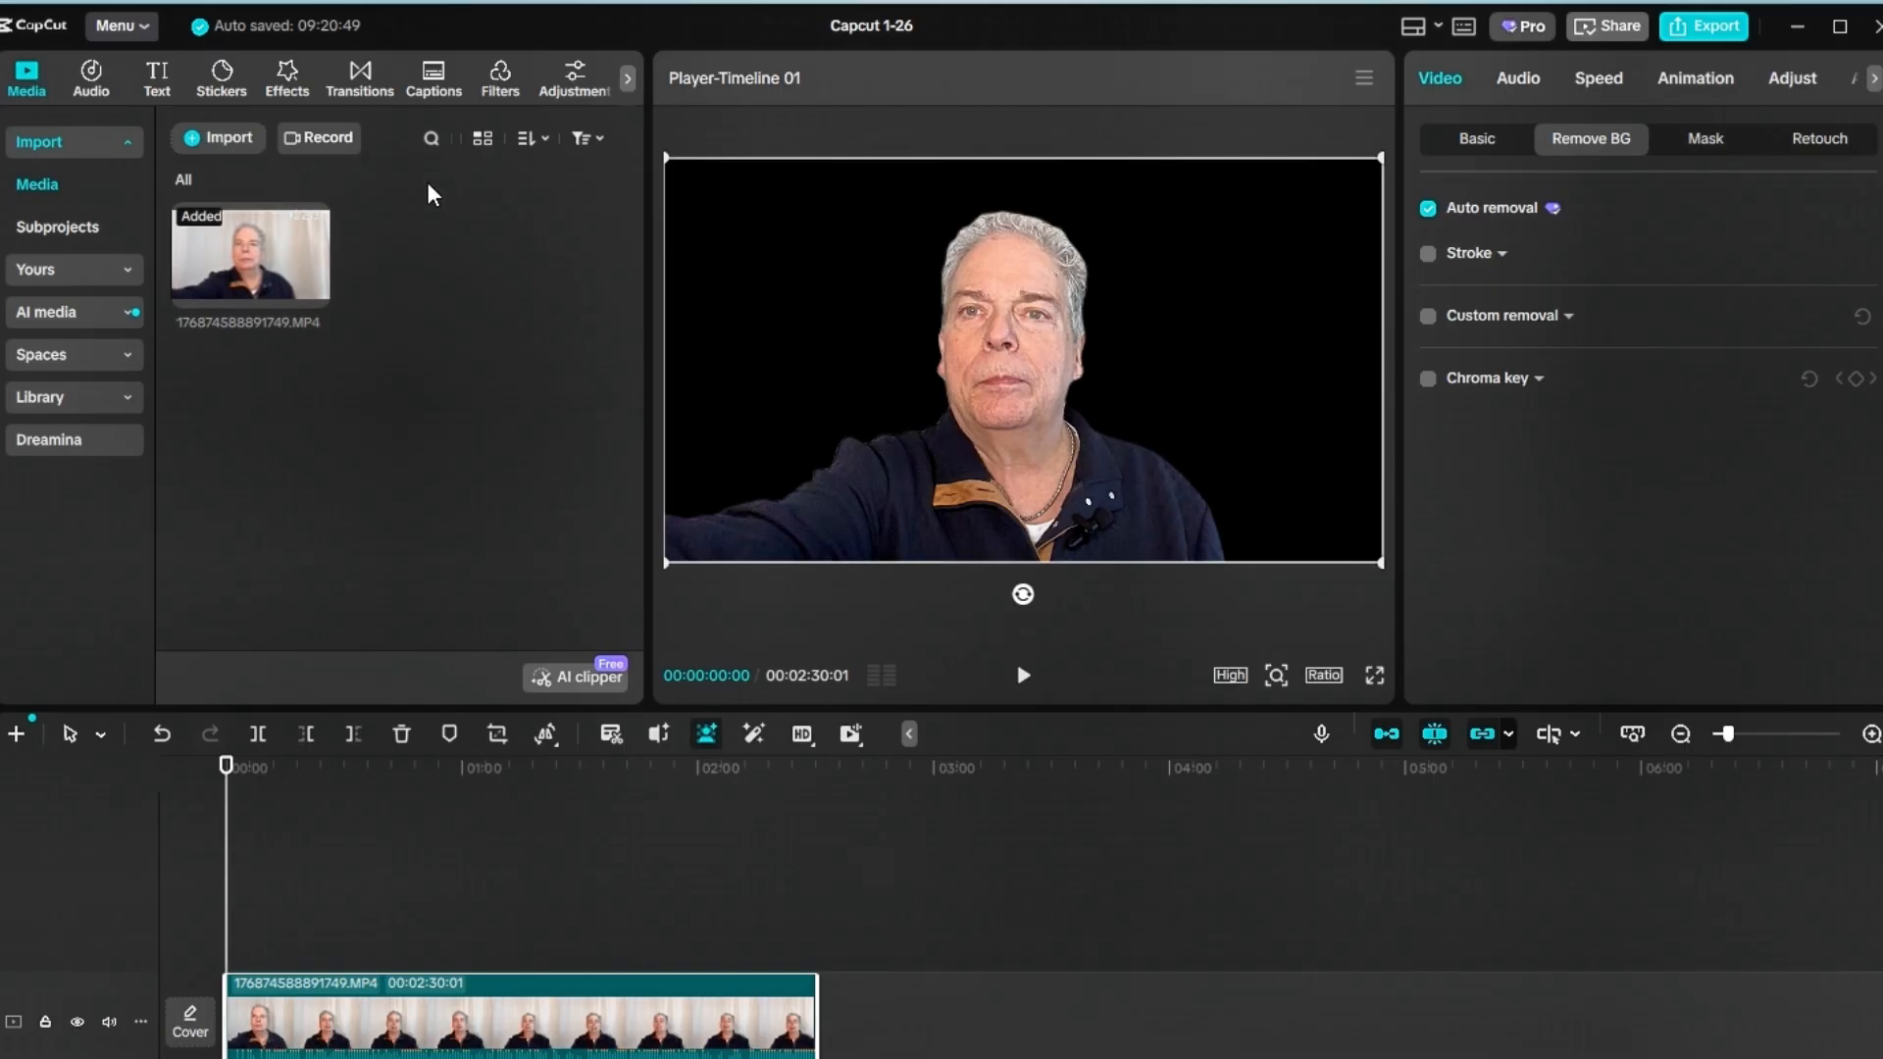
- Import the image "WallPictureApp - Country Lane" from the Backgrounds folder inside Techsavy for Seniors
left_click(227, 136)
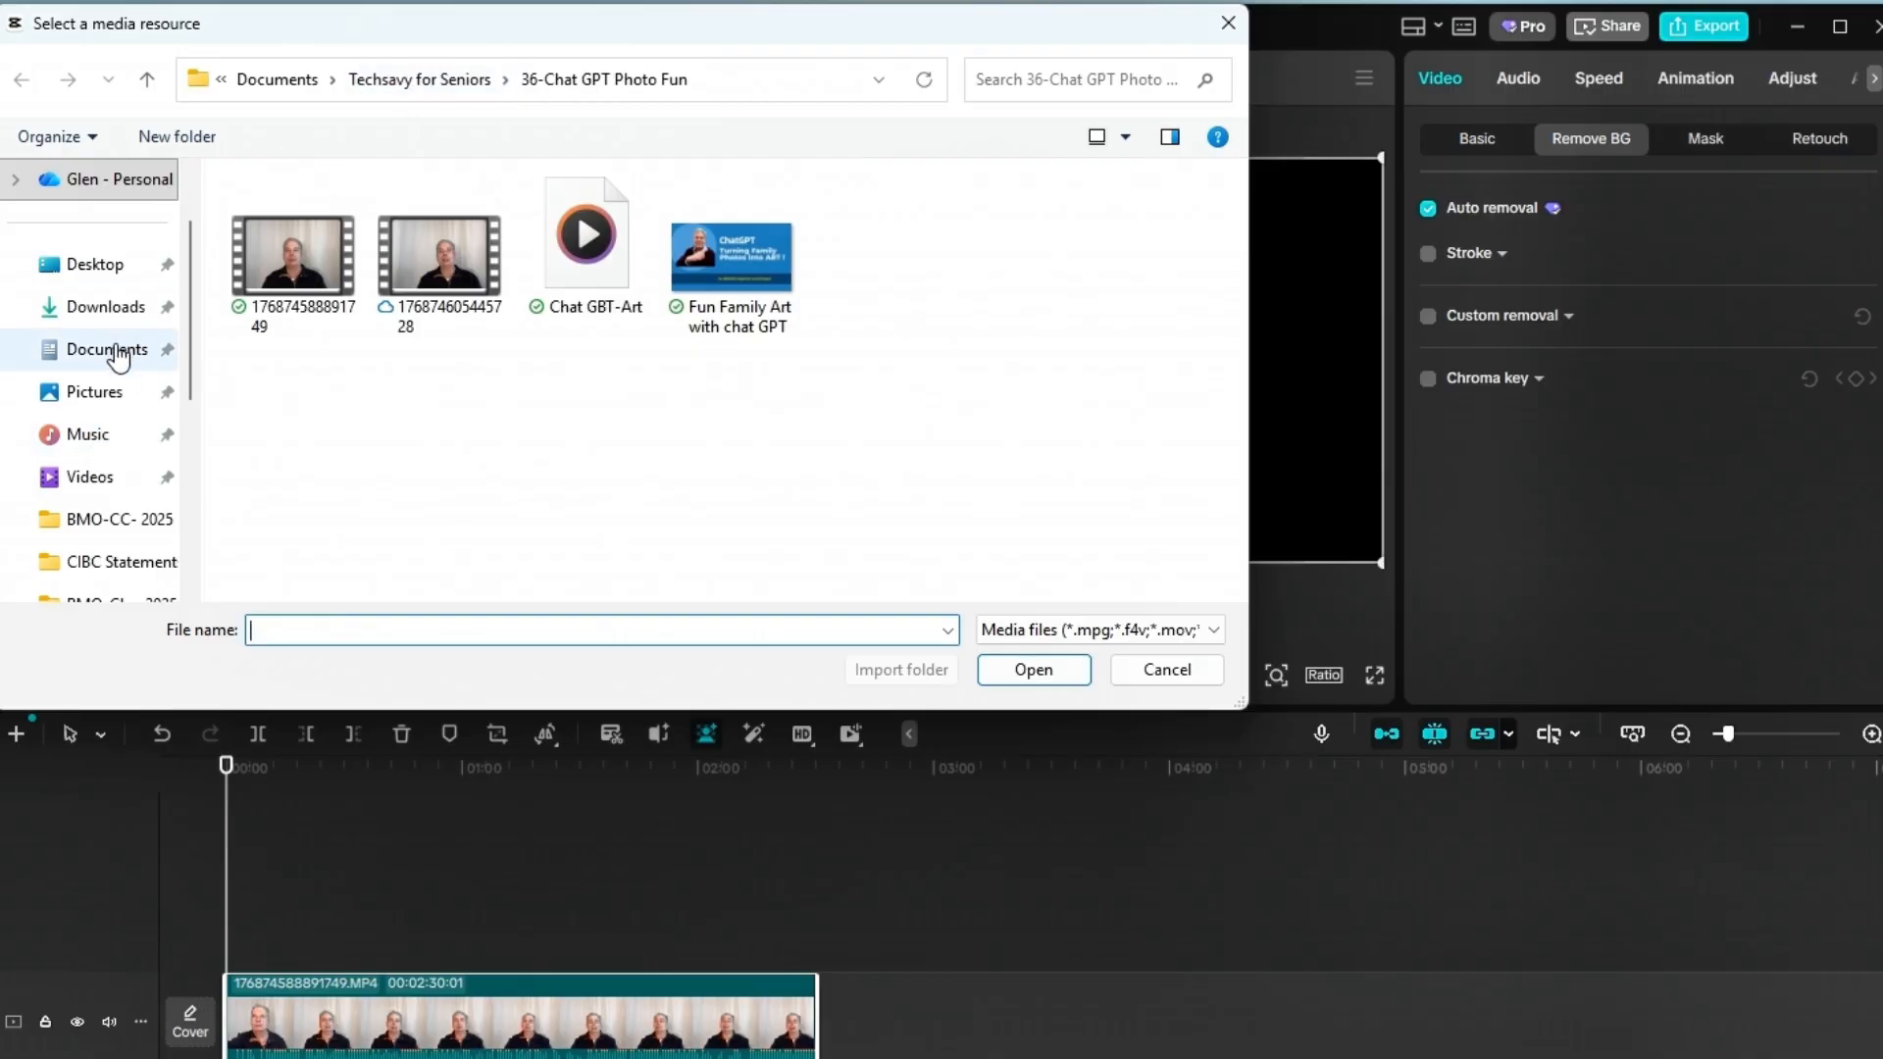
left_click(442, 82)
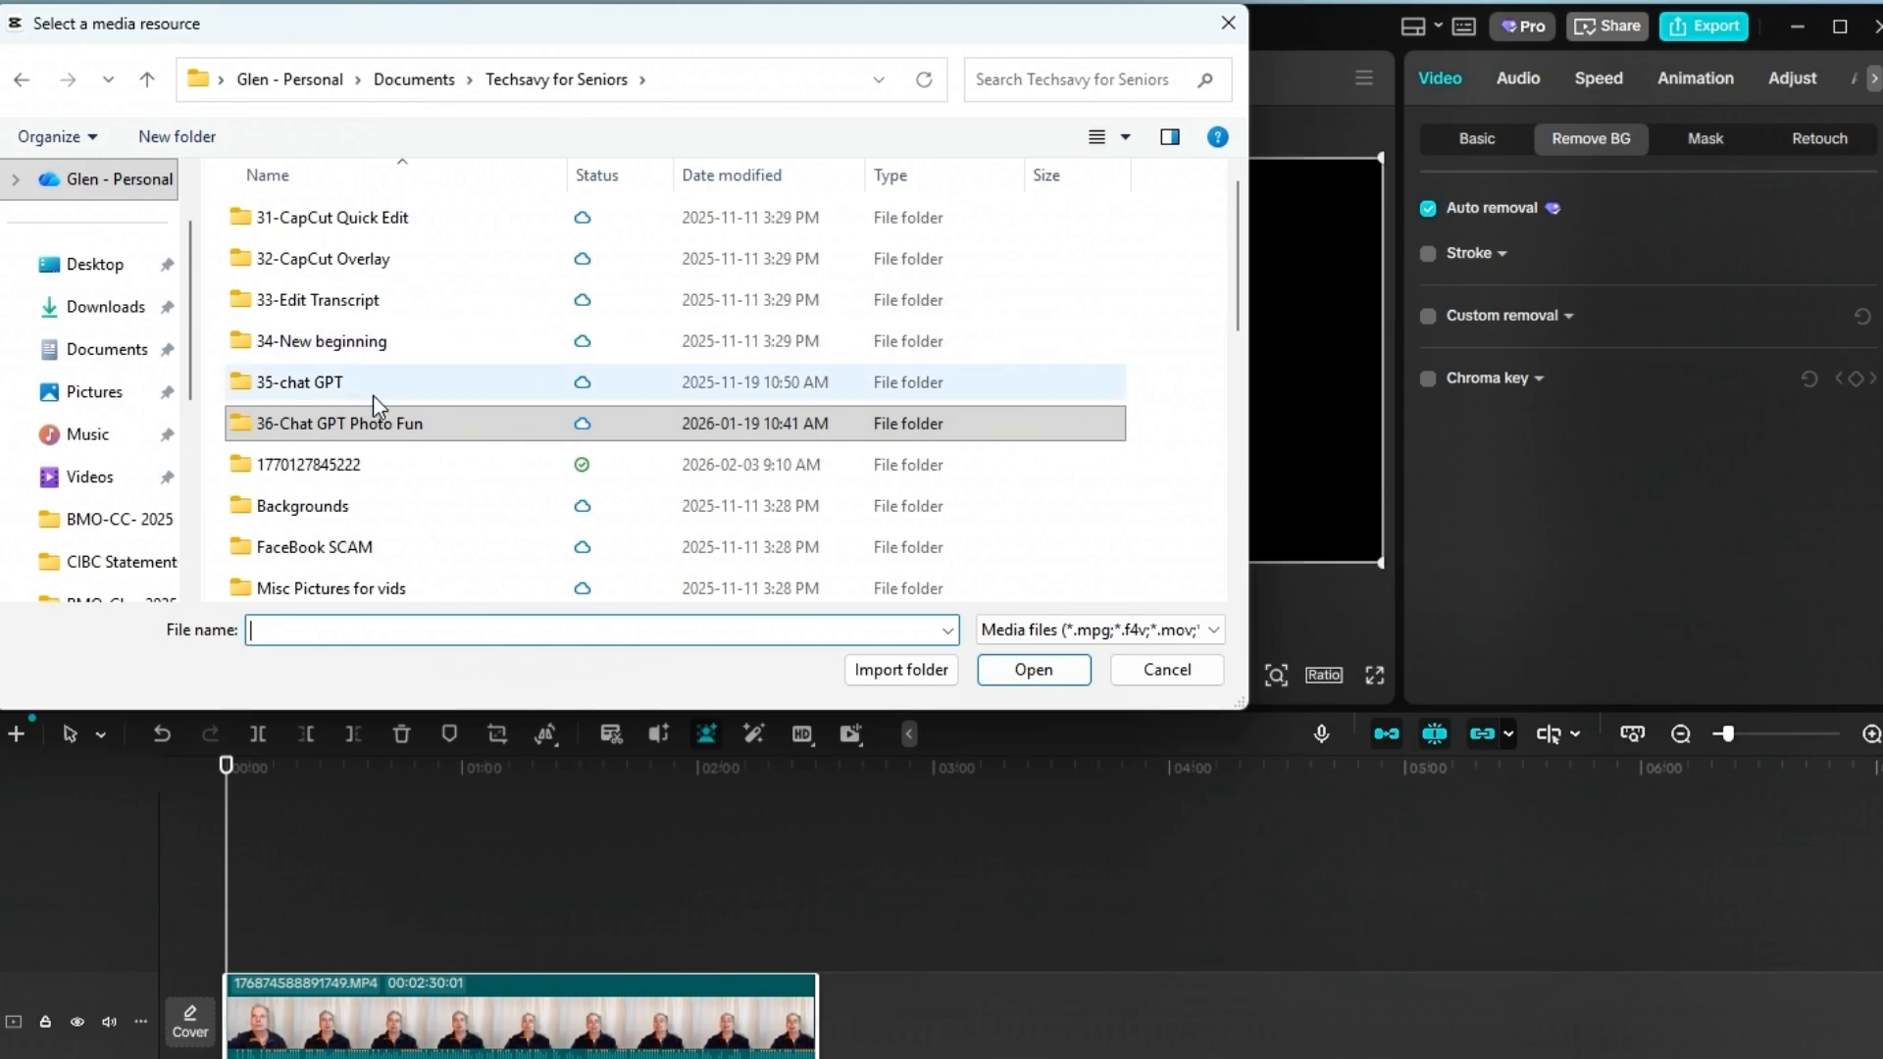
double_click(304, 509)
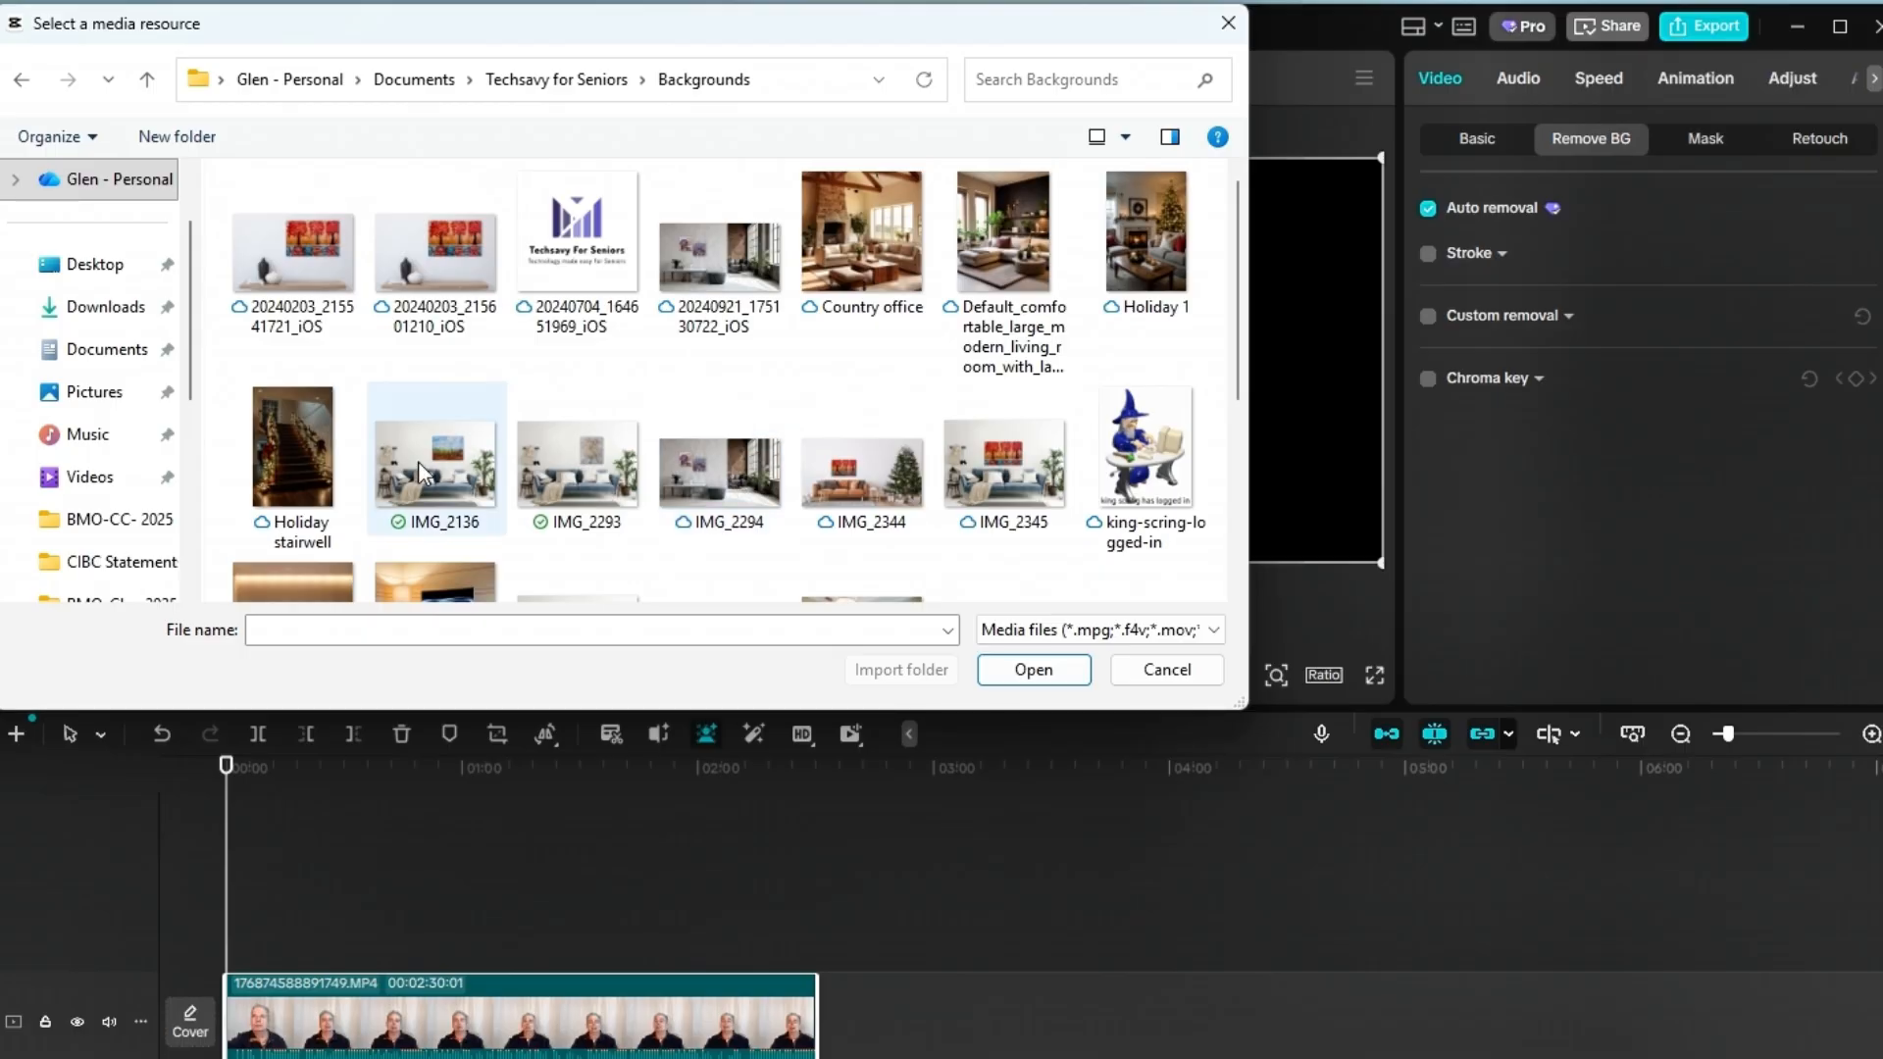
mouse_move(406, 463)
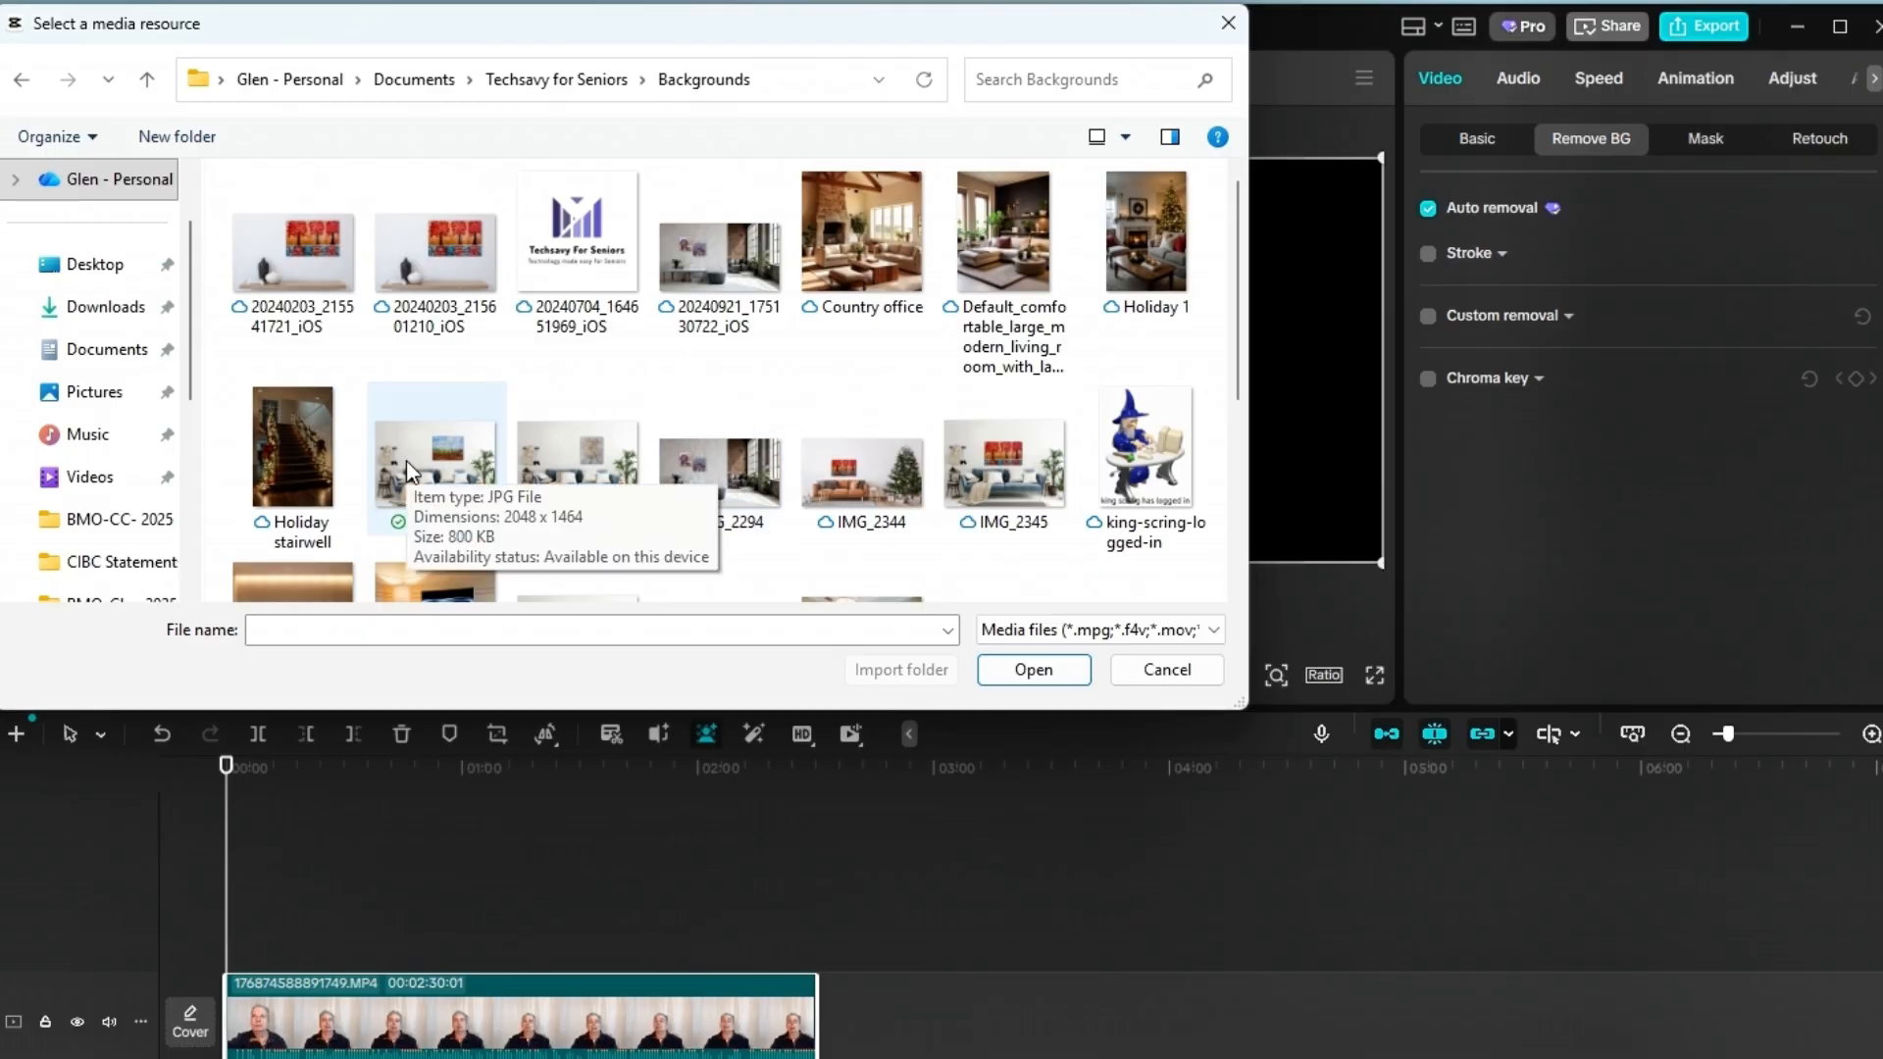
scroll(530, 550, "down", 2)
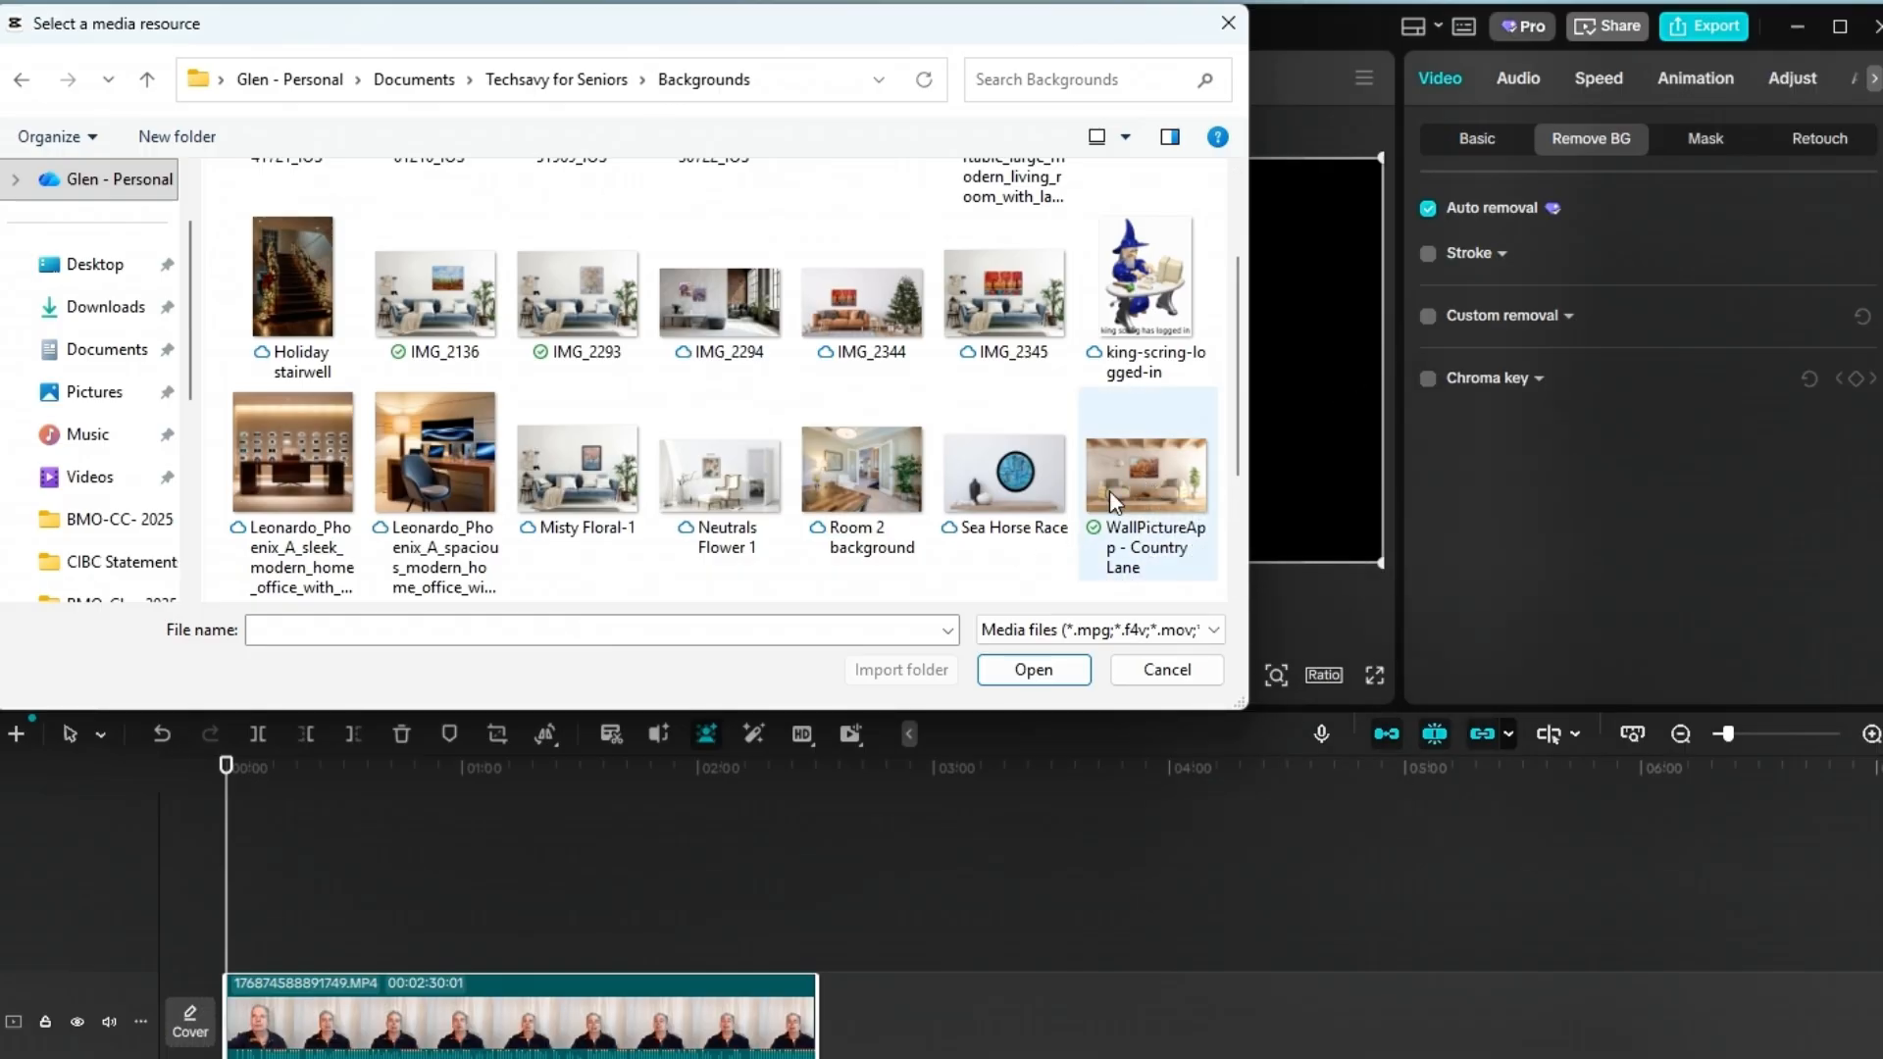
double_click(1140, 476)
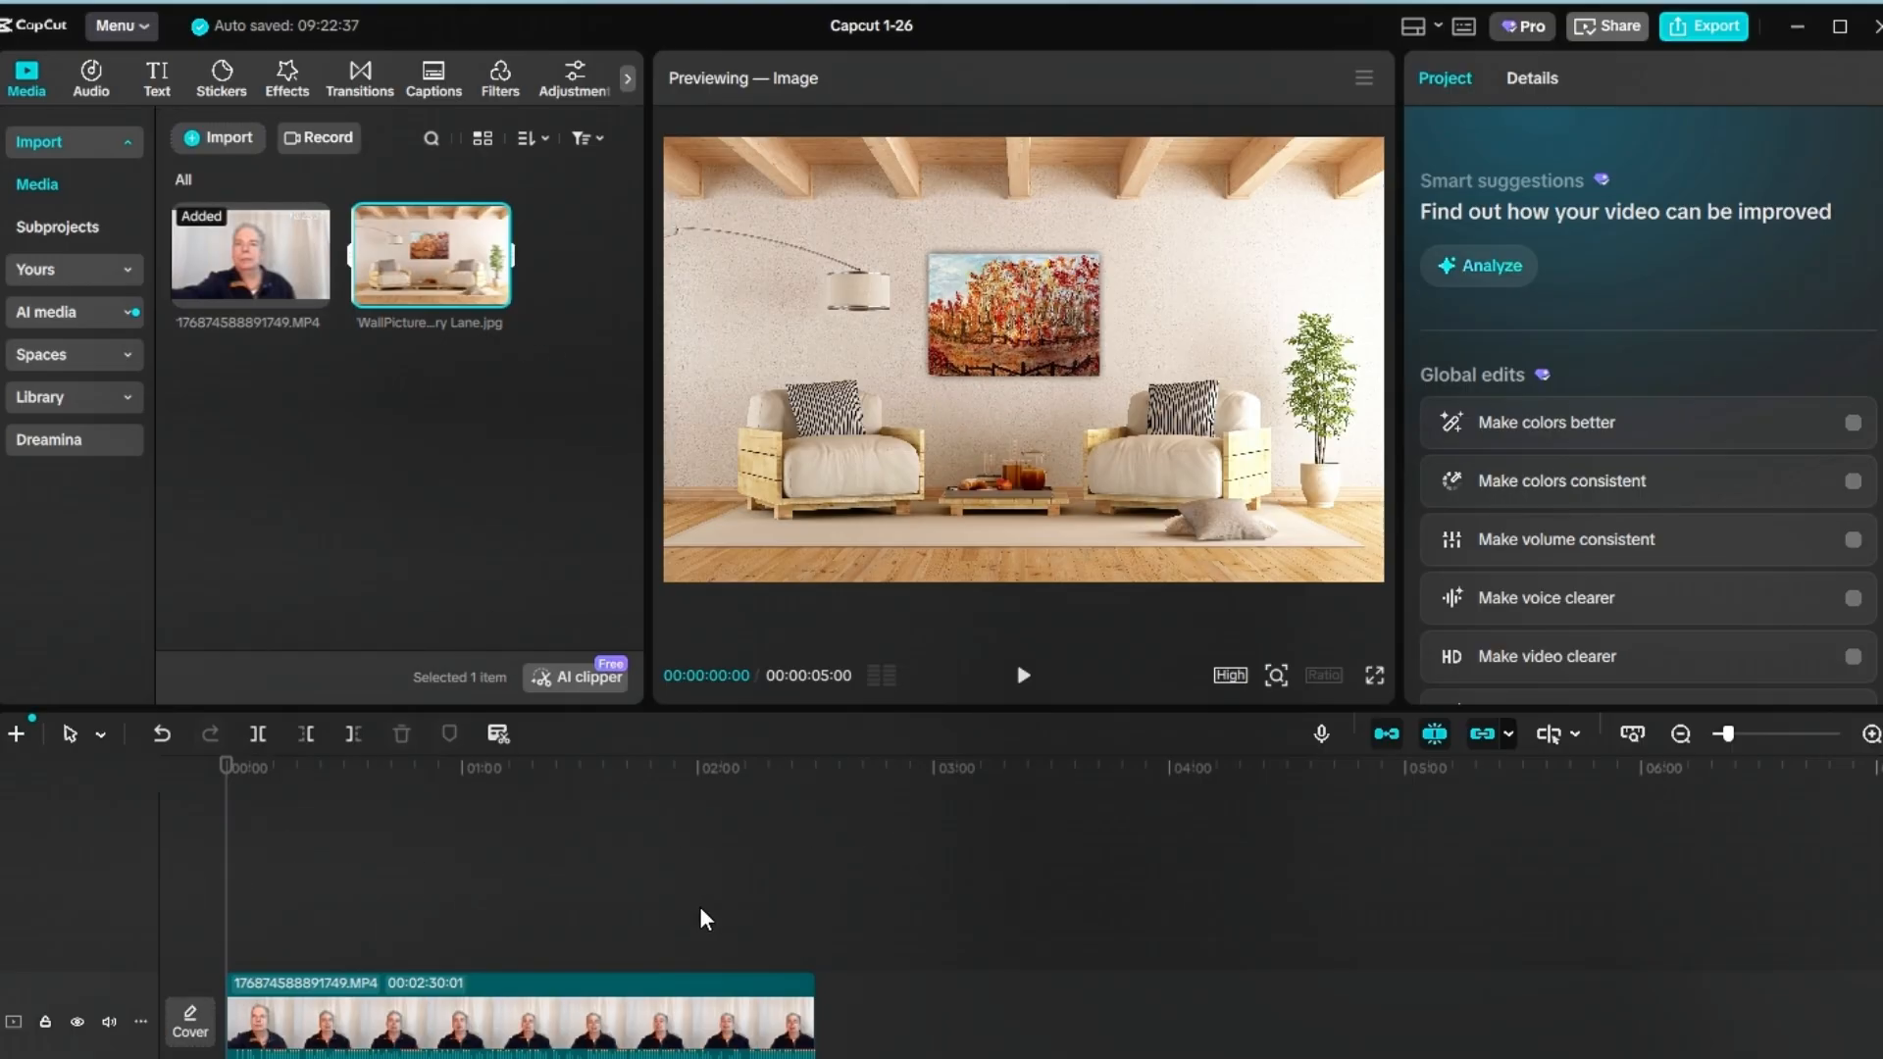
- Add the Country Lane image to the timeline and move the video clip to a track above it, starting at 00:00
left_click(492, 293)
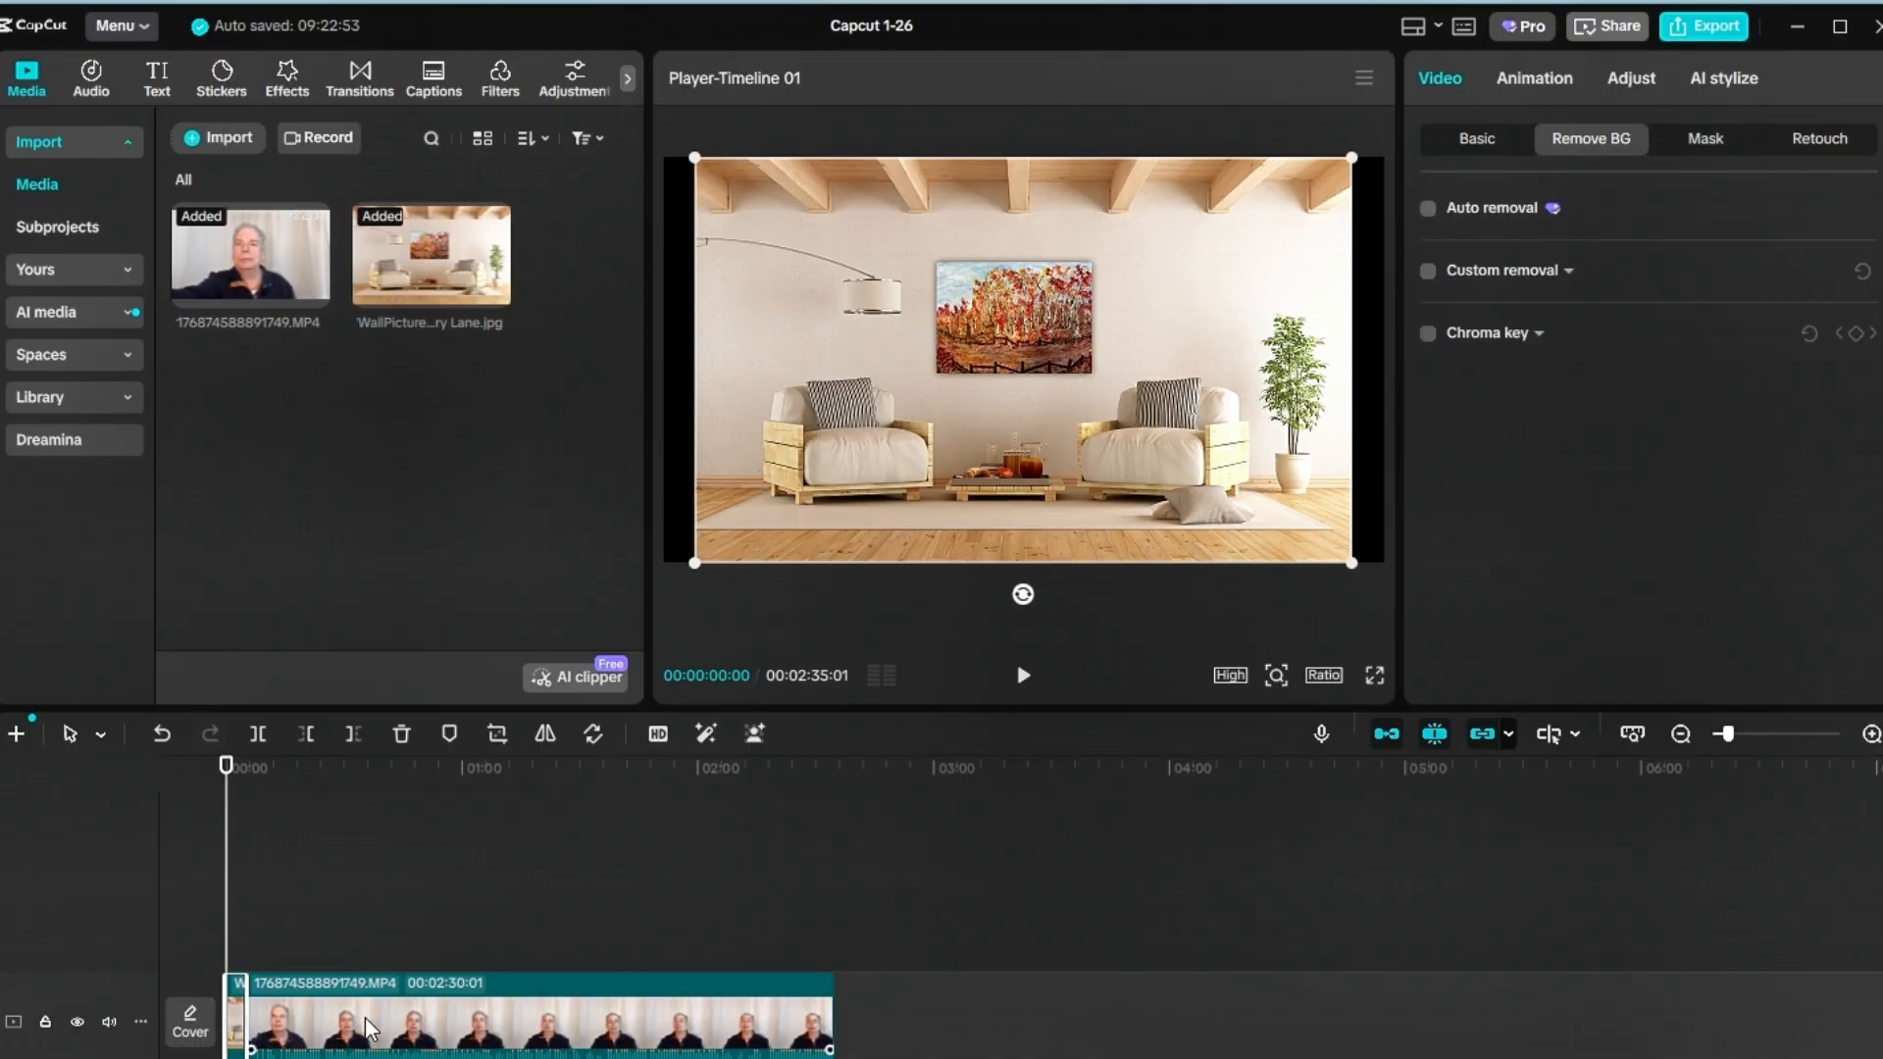
mouse_move(367, 1028)
left_mouse_down()
mouse_move(375, 963)
mouse_move(343, 918)
left_mouse_up()
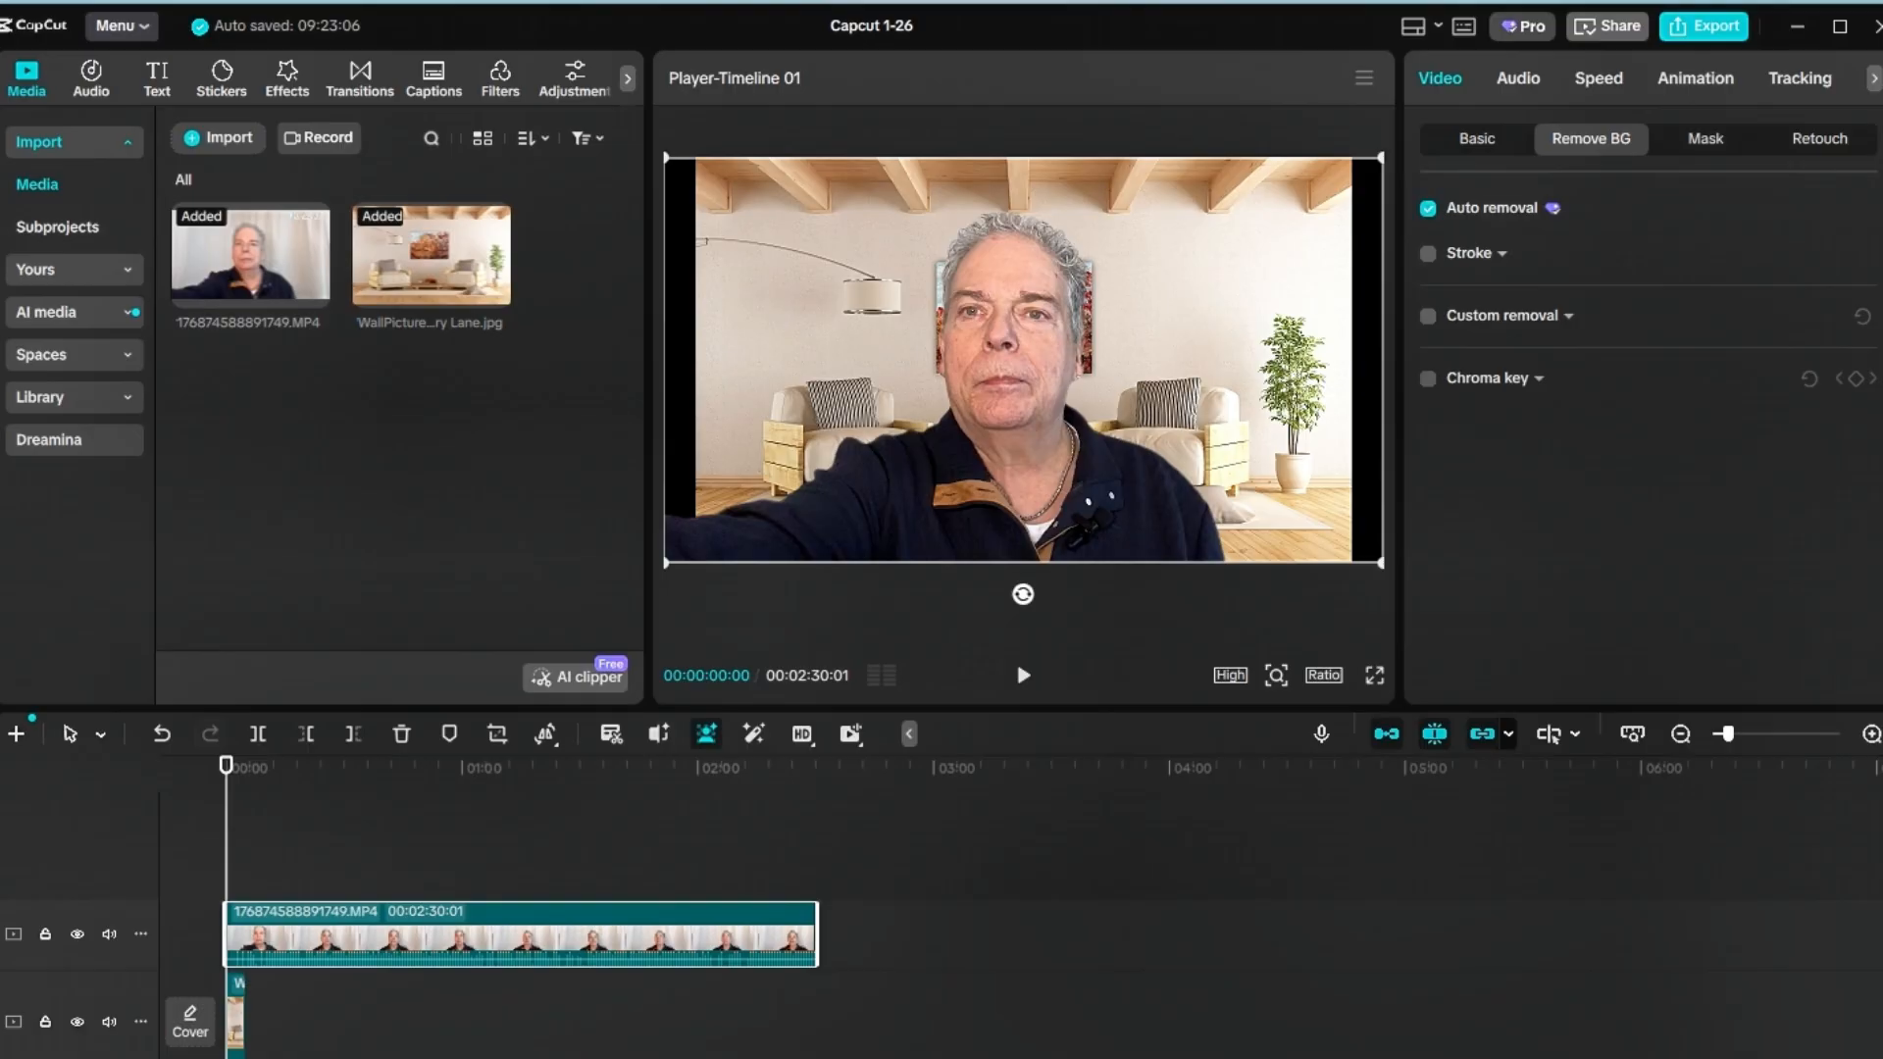
- Enlarge the Country Lane image to fill the frame and extend its clip to 00:02:30:01, matching the video's length
left_click(238, 1048)
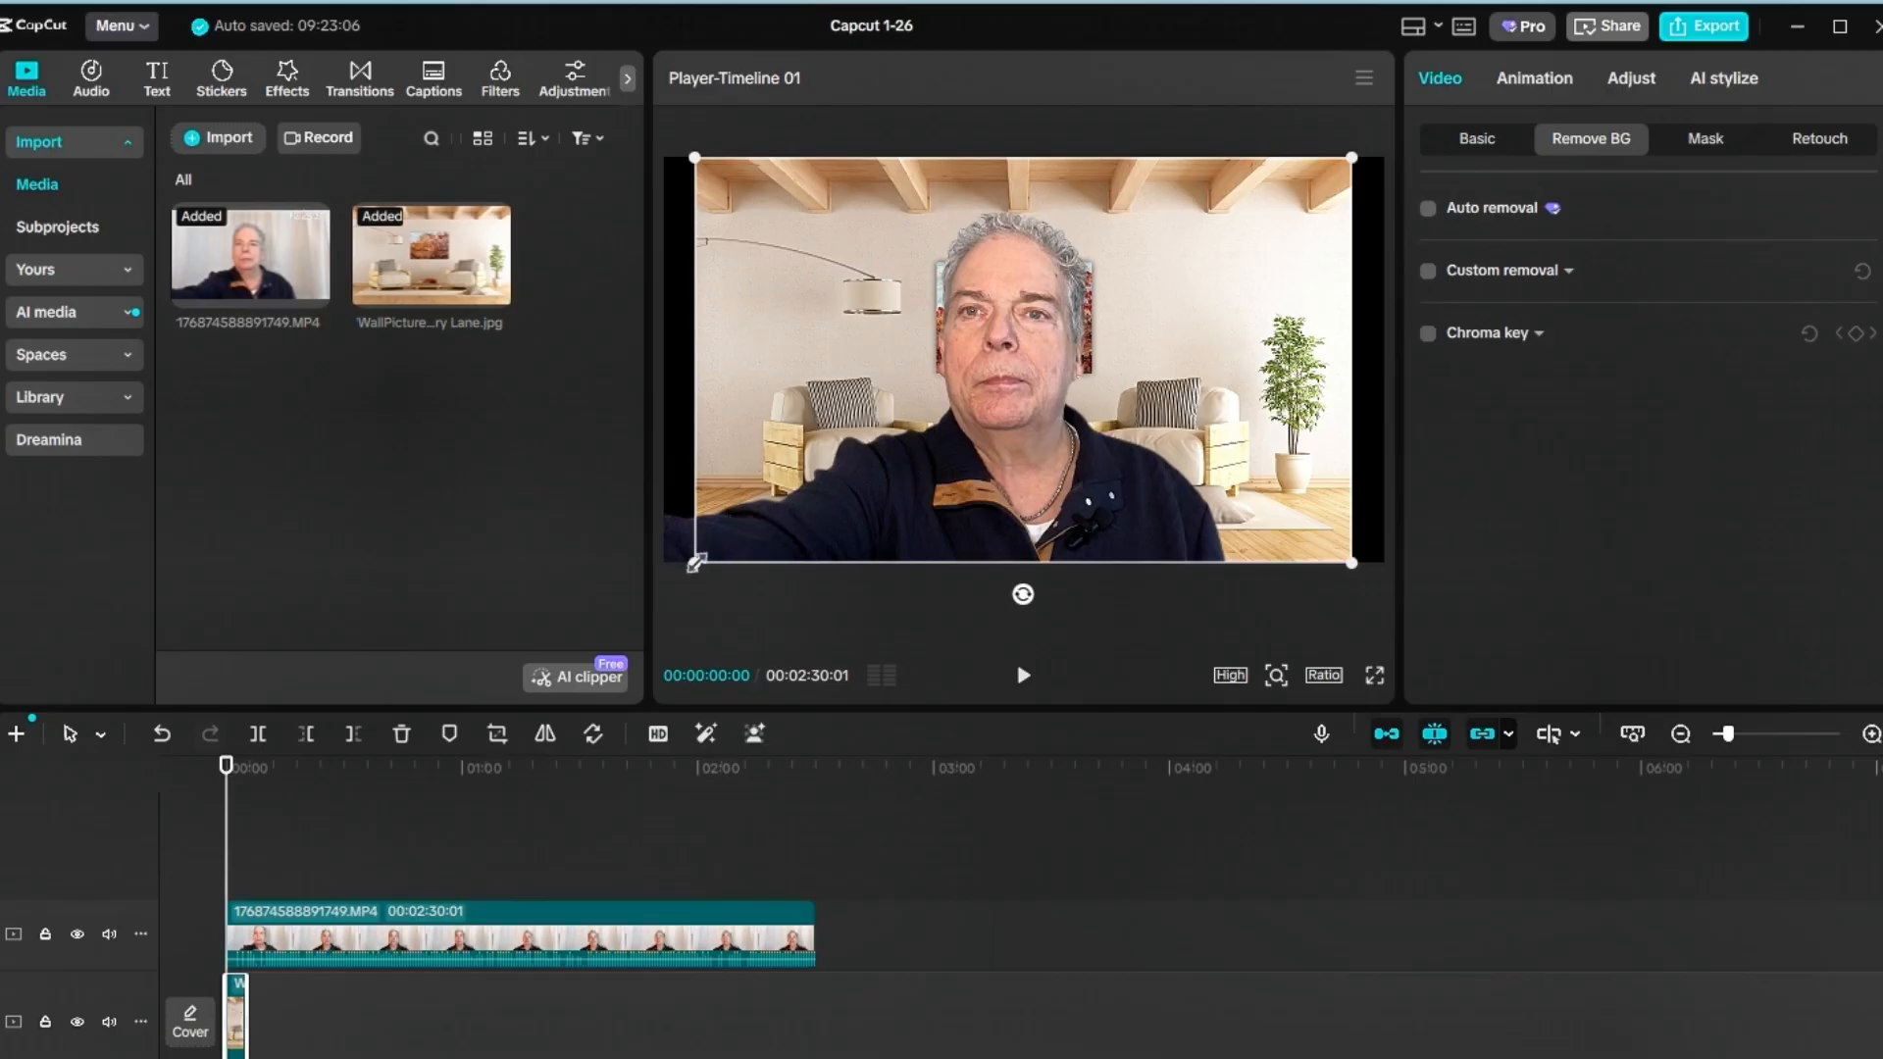
mouse_move(692, 567)
left_mouse_down()
mouse_move(614, 632)
mouse_move(326, 1014)
mouse_move(431, 926)
mouse_move(526, 800)
mouse_move(473, 868)
mouse_move(578, 781)
mouse_move(538, 816)
mouse_move(559, 811)
left_mouse_up()
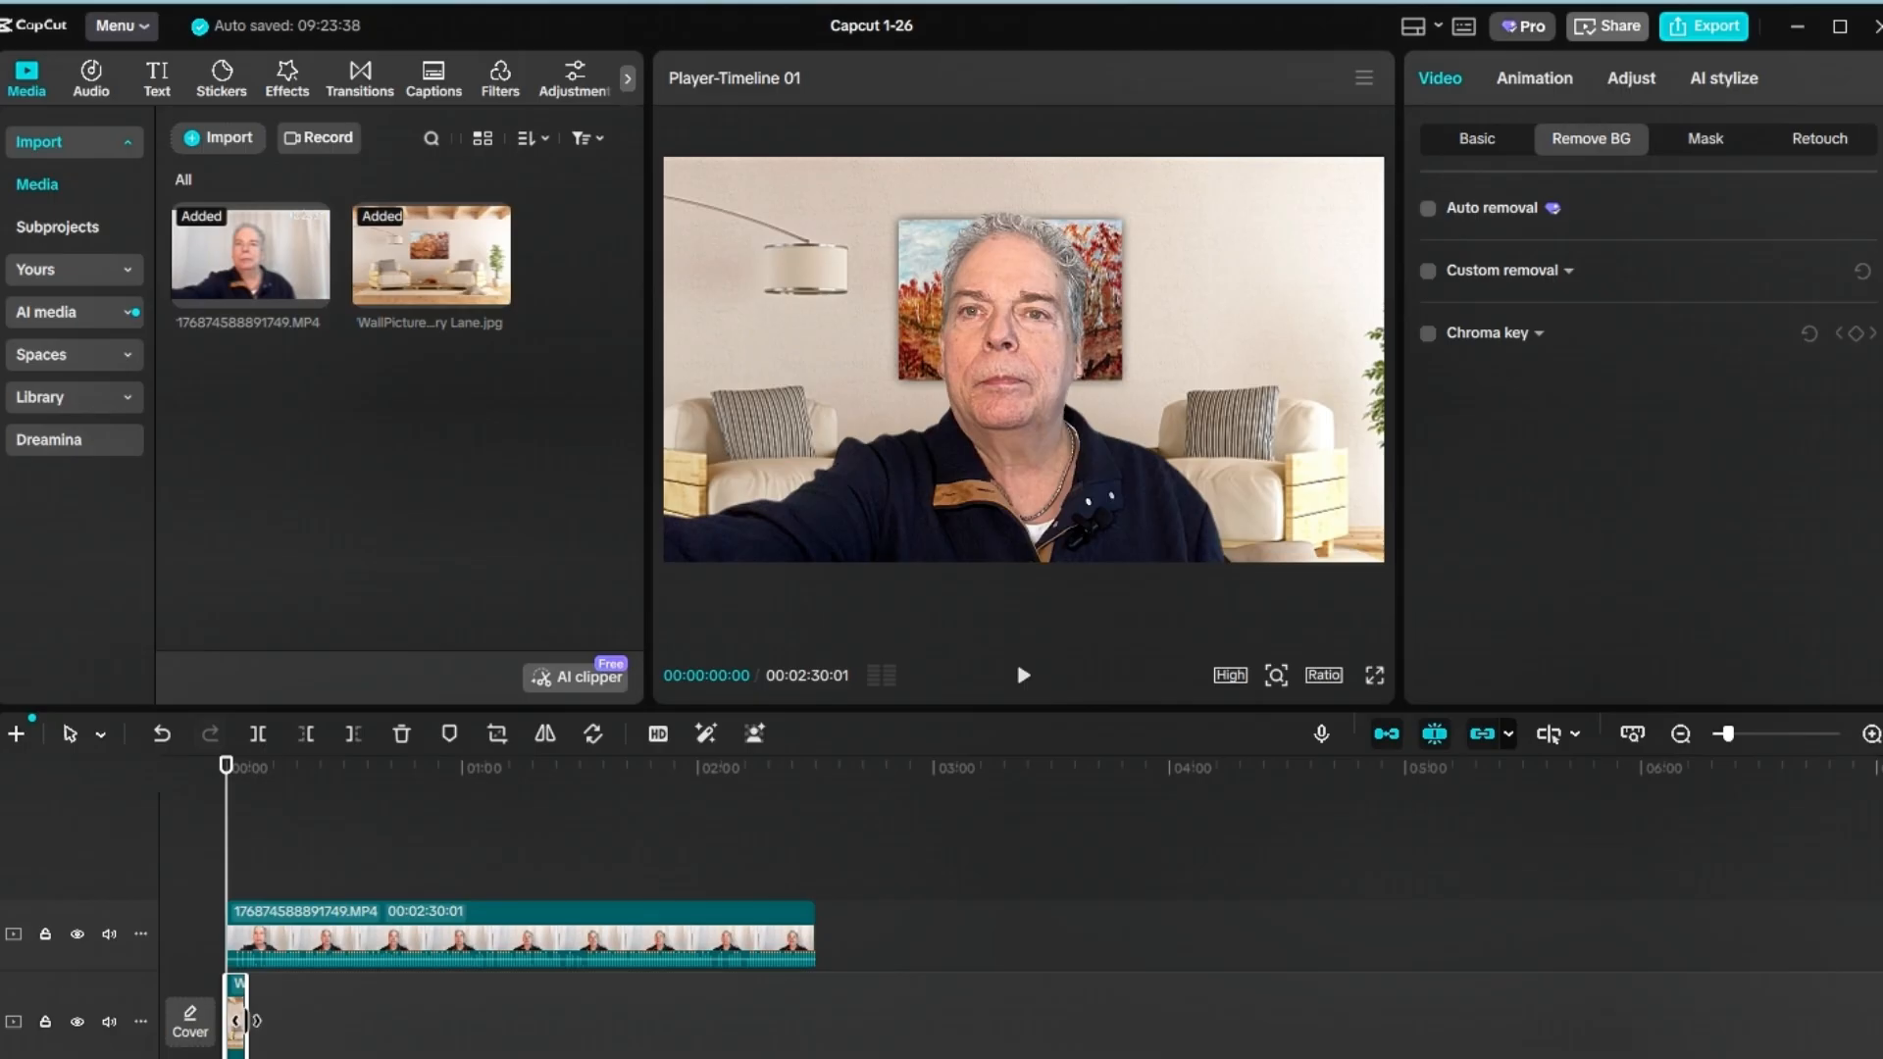
left_click_drag(256, 1021, 806, 1052)
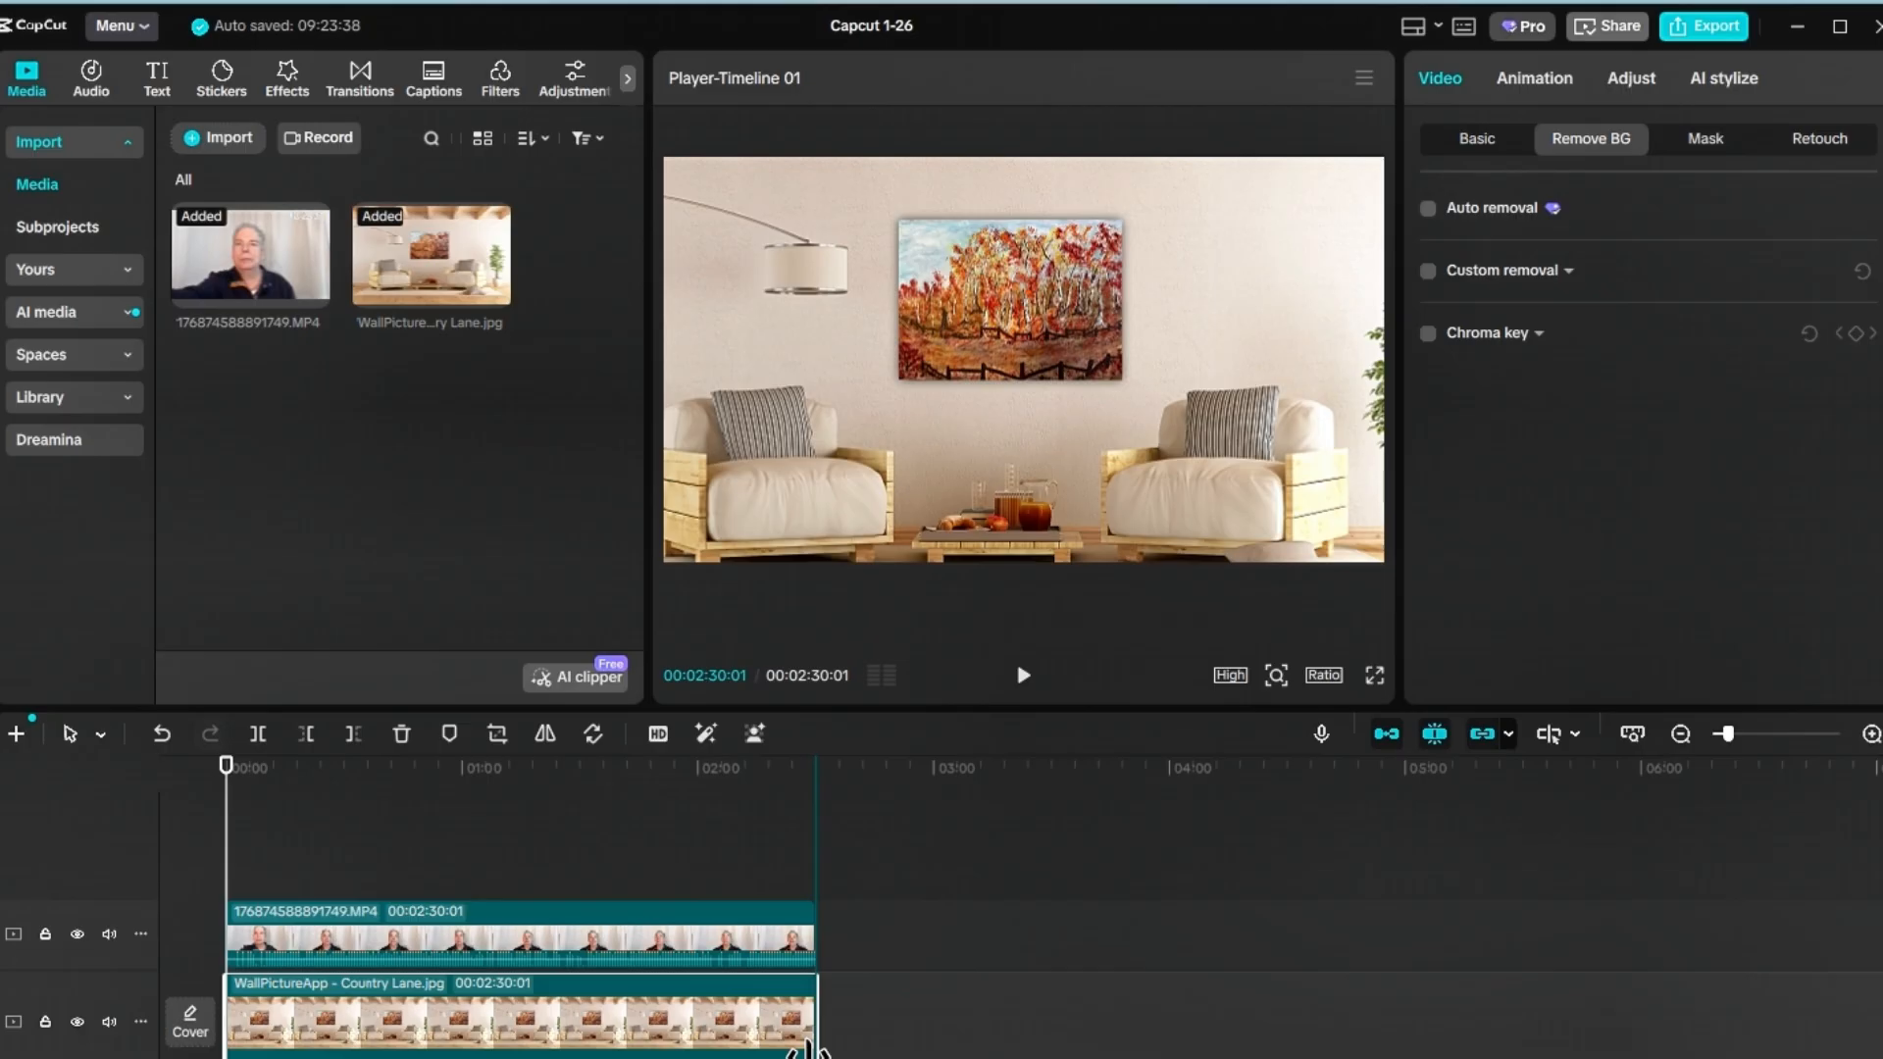
mouse_move(809, 1053)
left_mouse_down()
mouse_move(849, 1052)
mouse_move(746, 1047)
mouse_move(809, 1055)
left_mouse_up()
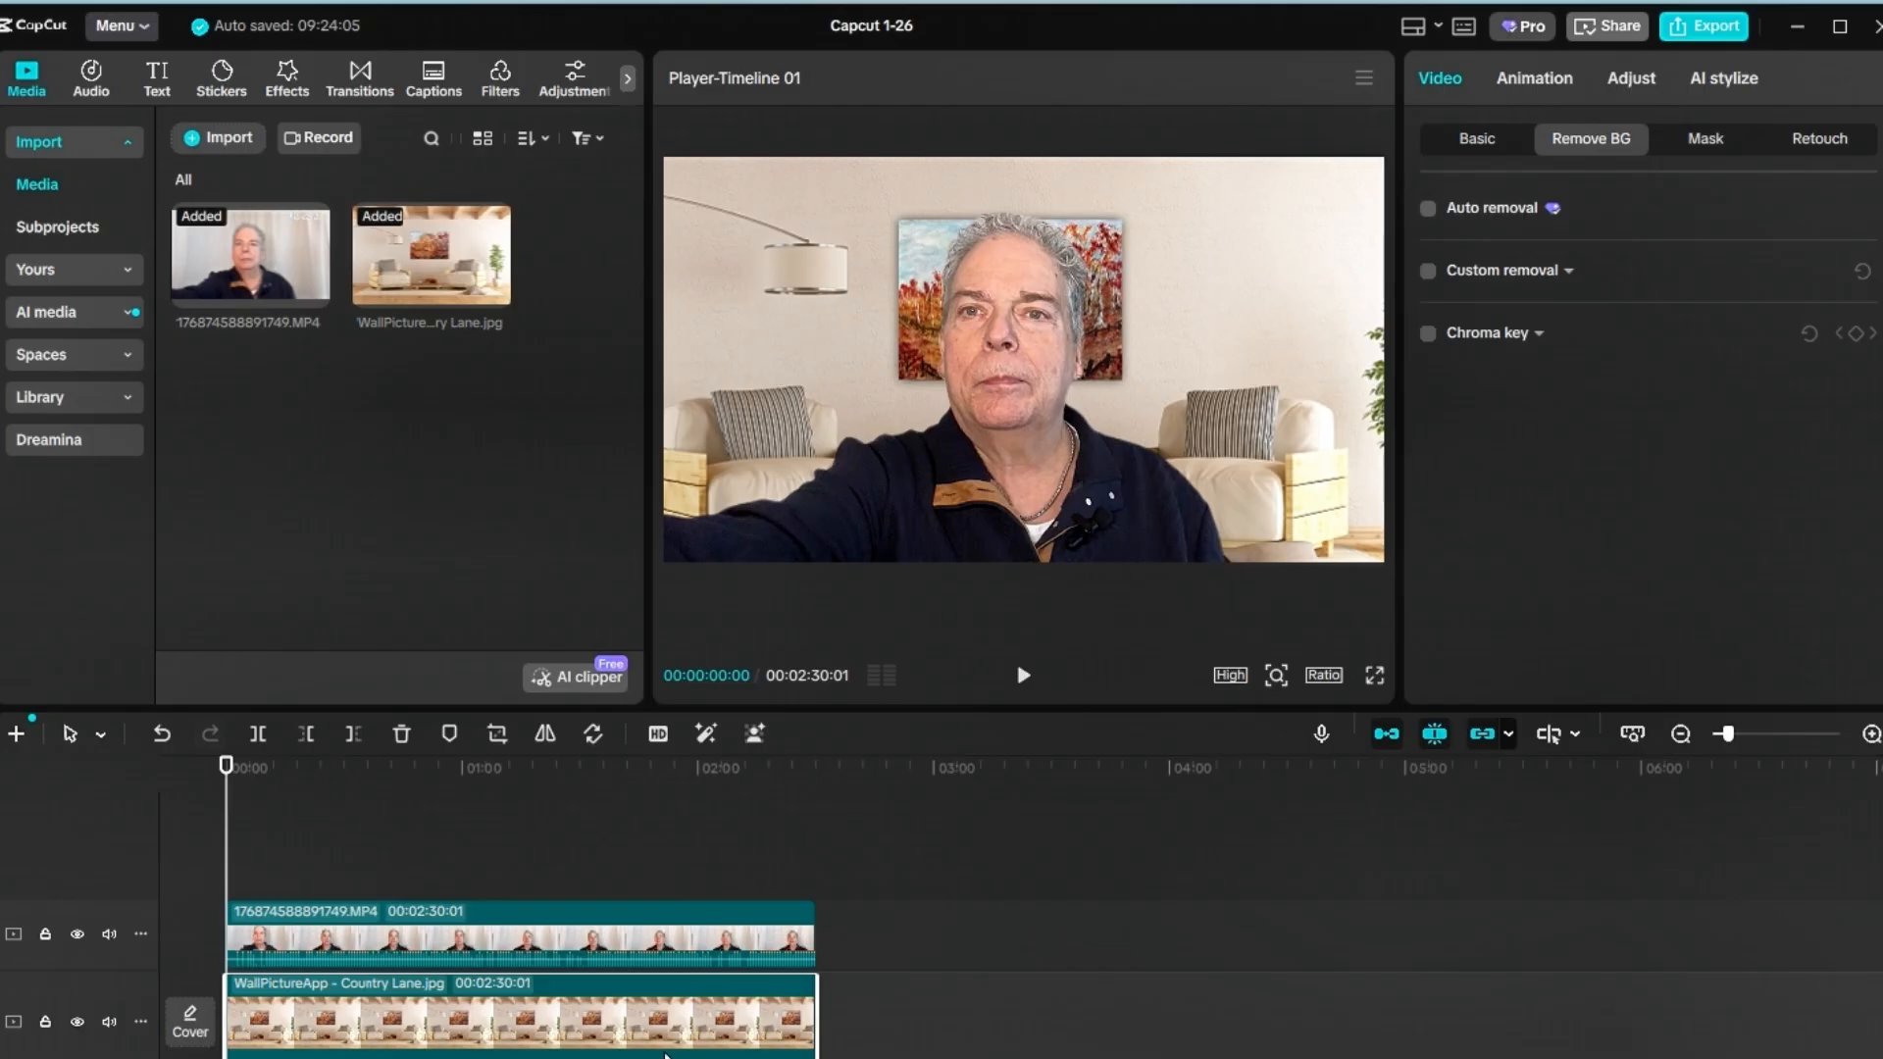
- Scrub through the opening seconds and play the video from the start to check the new background and opening footage
left_click(282, 836)
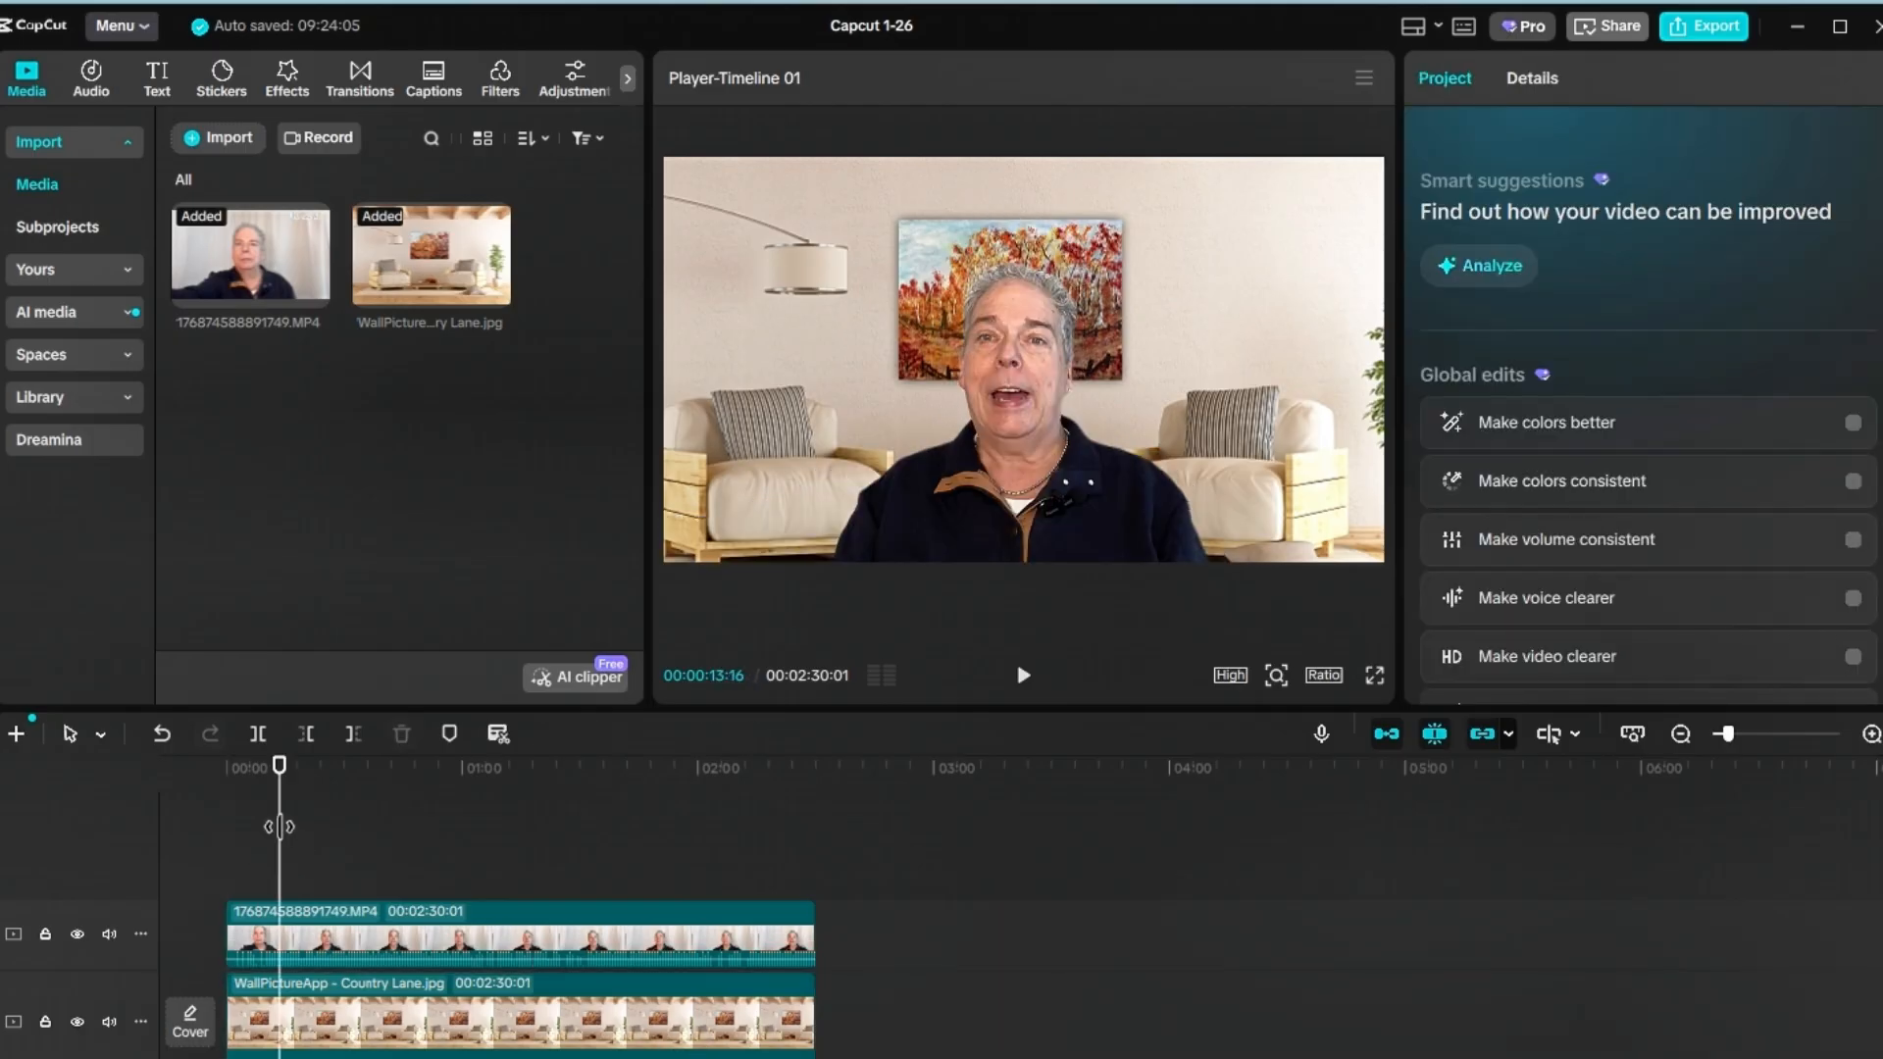
left_click(234, 786)
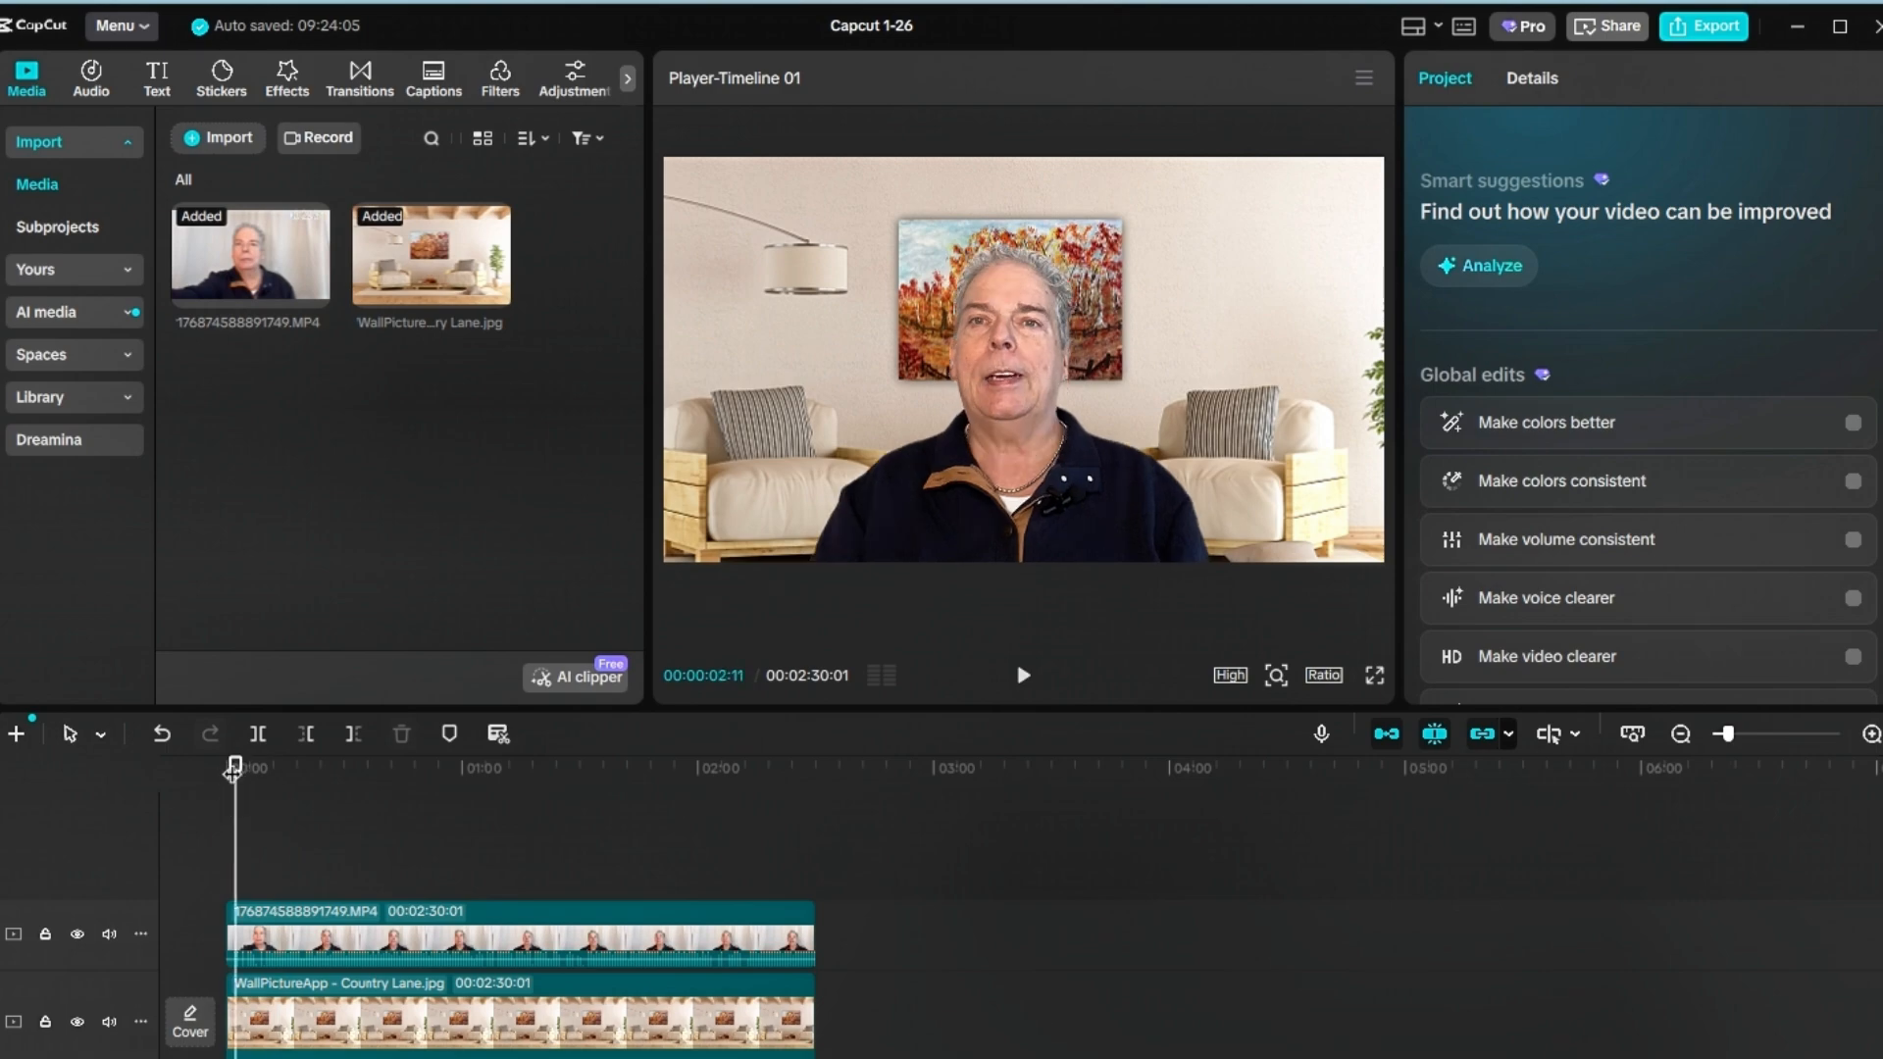
left_click_drag(233, 772, 226, 770)
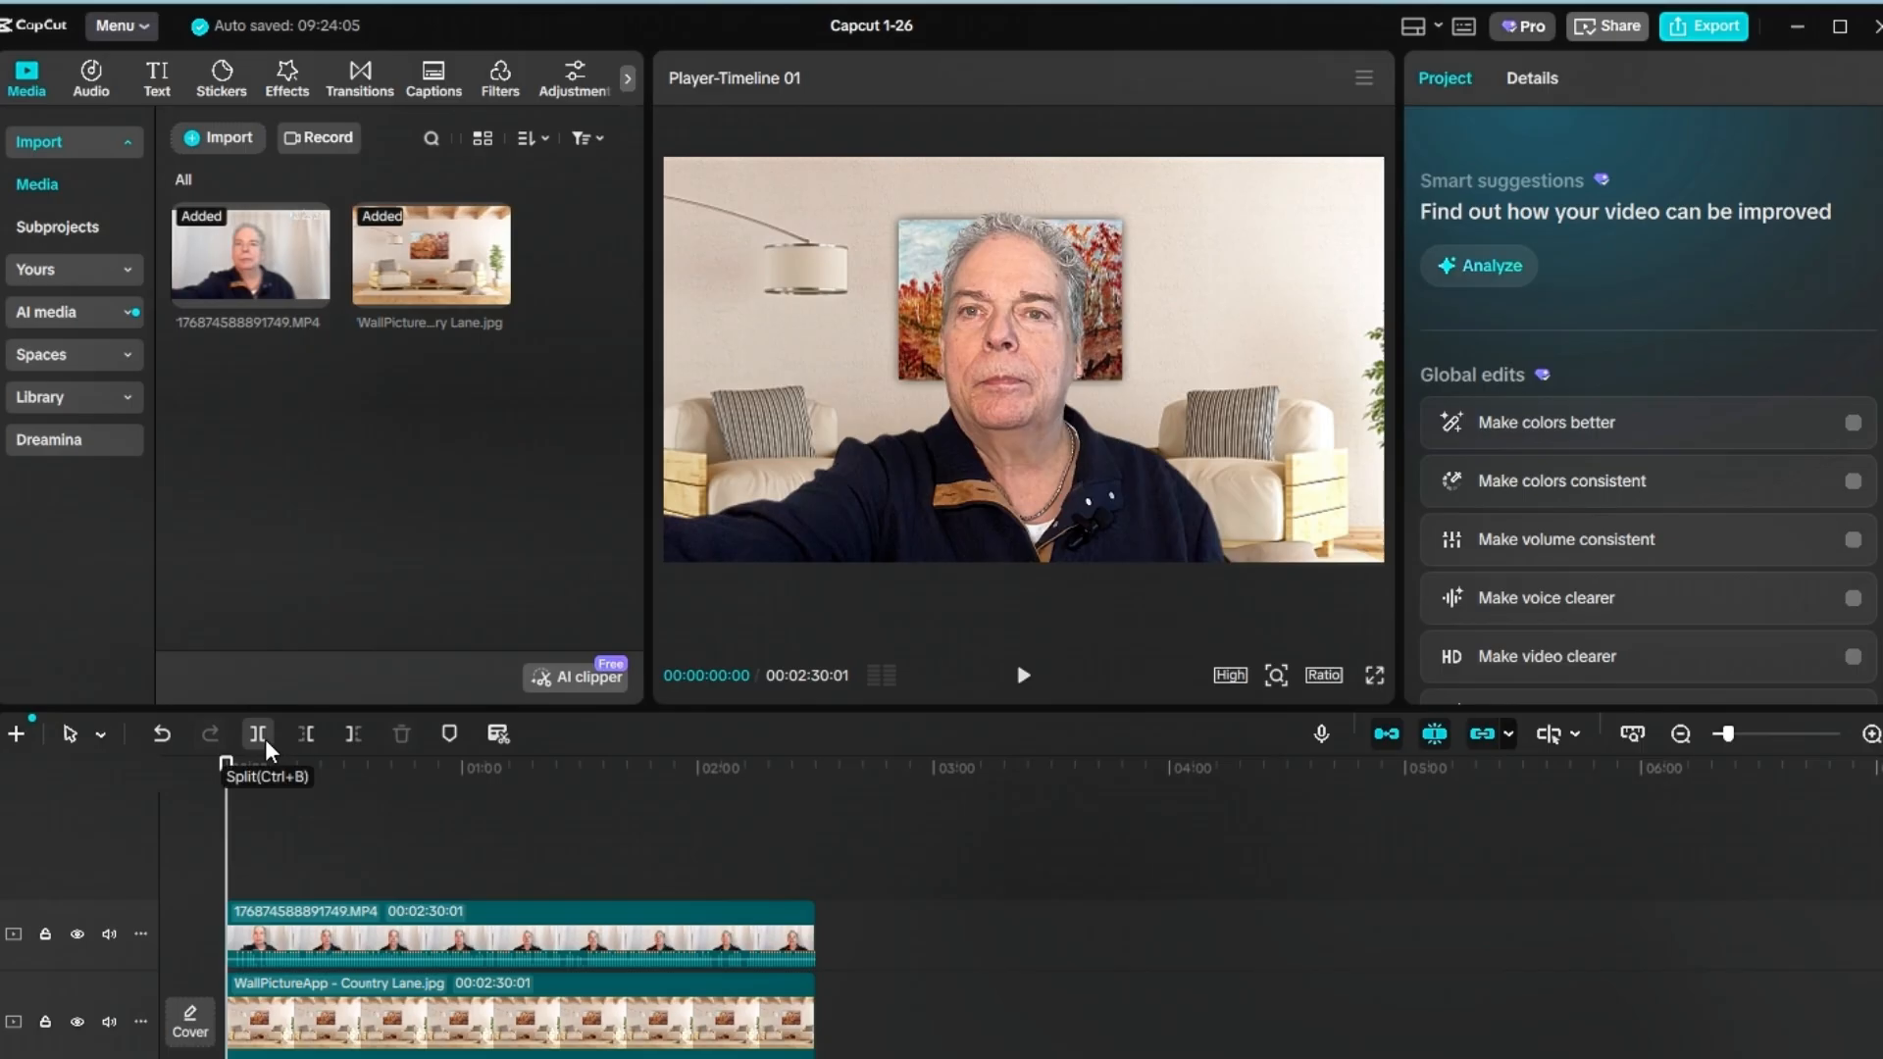
left_click(1023, 677)
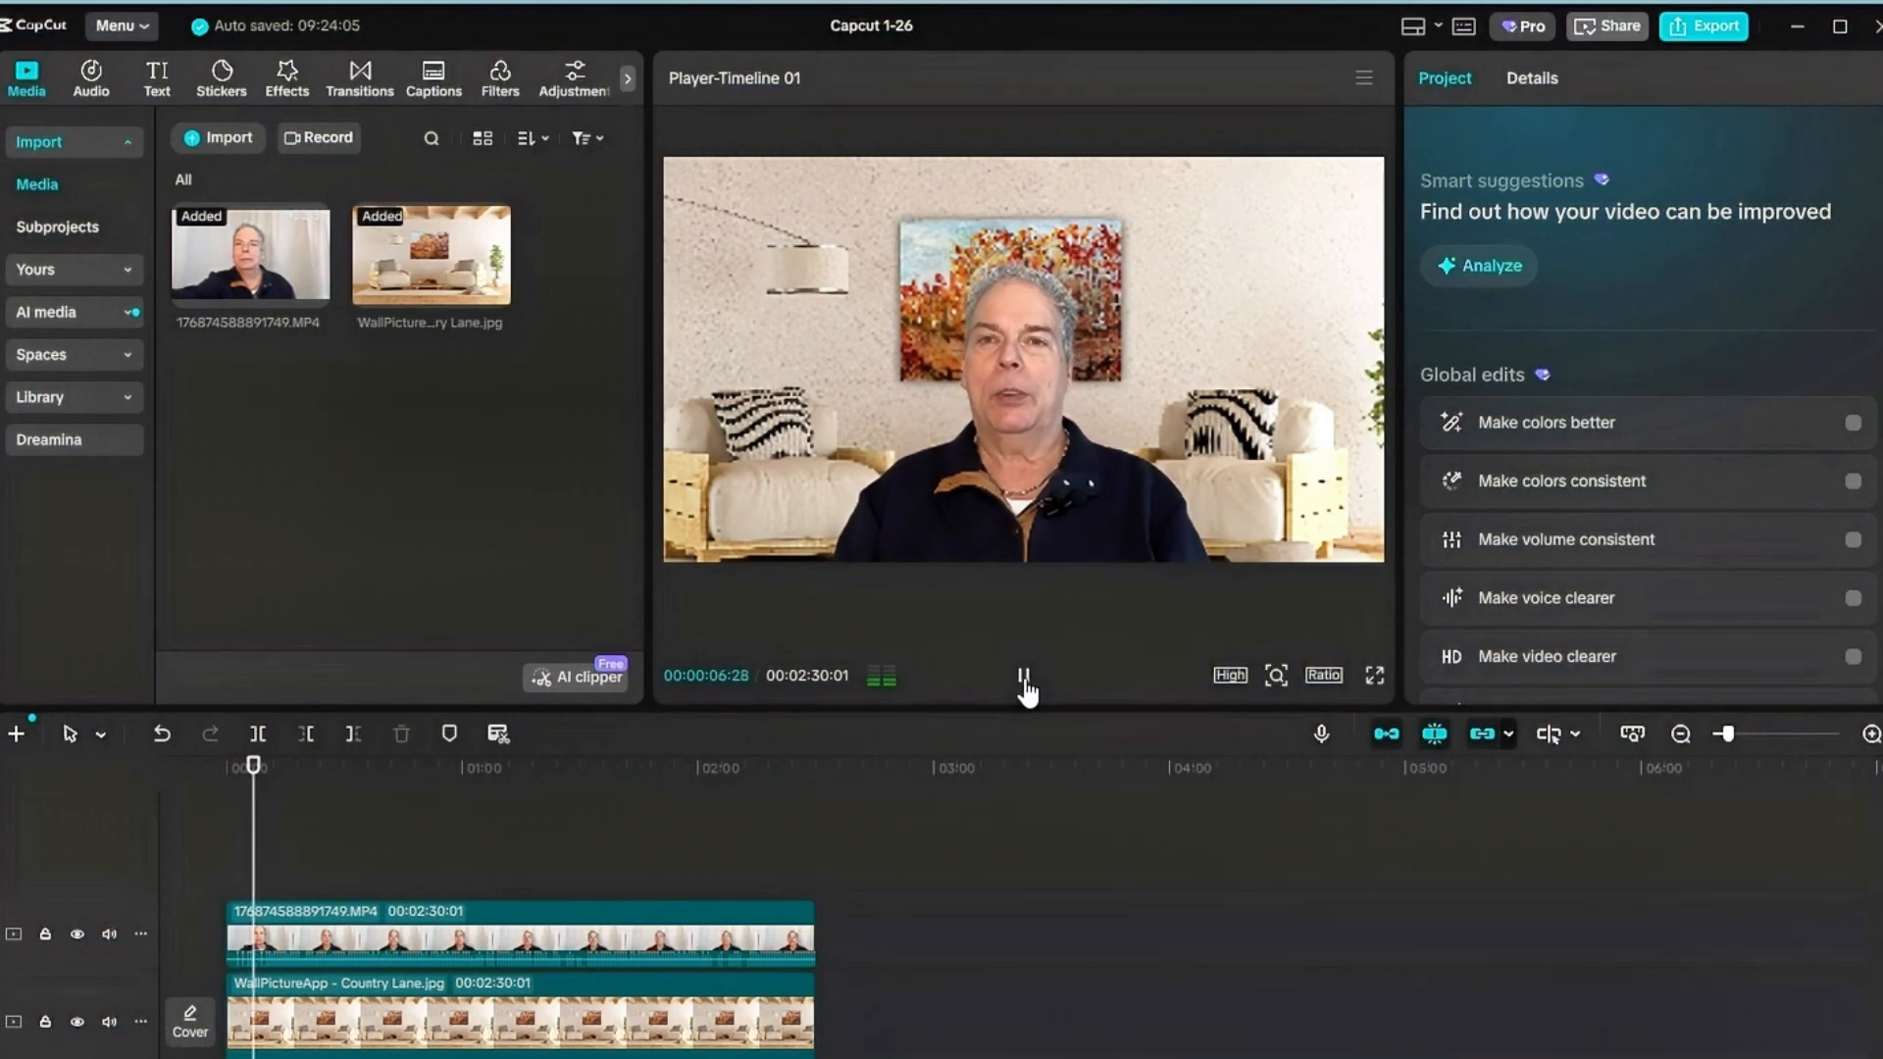
left_click(1023, 677)
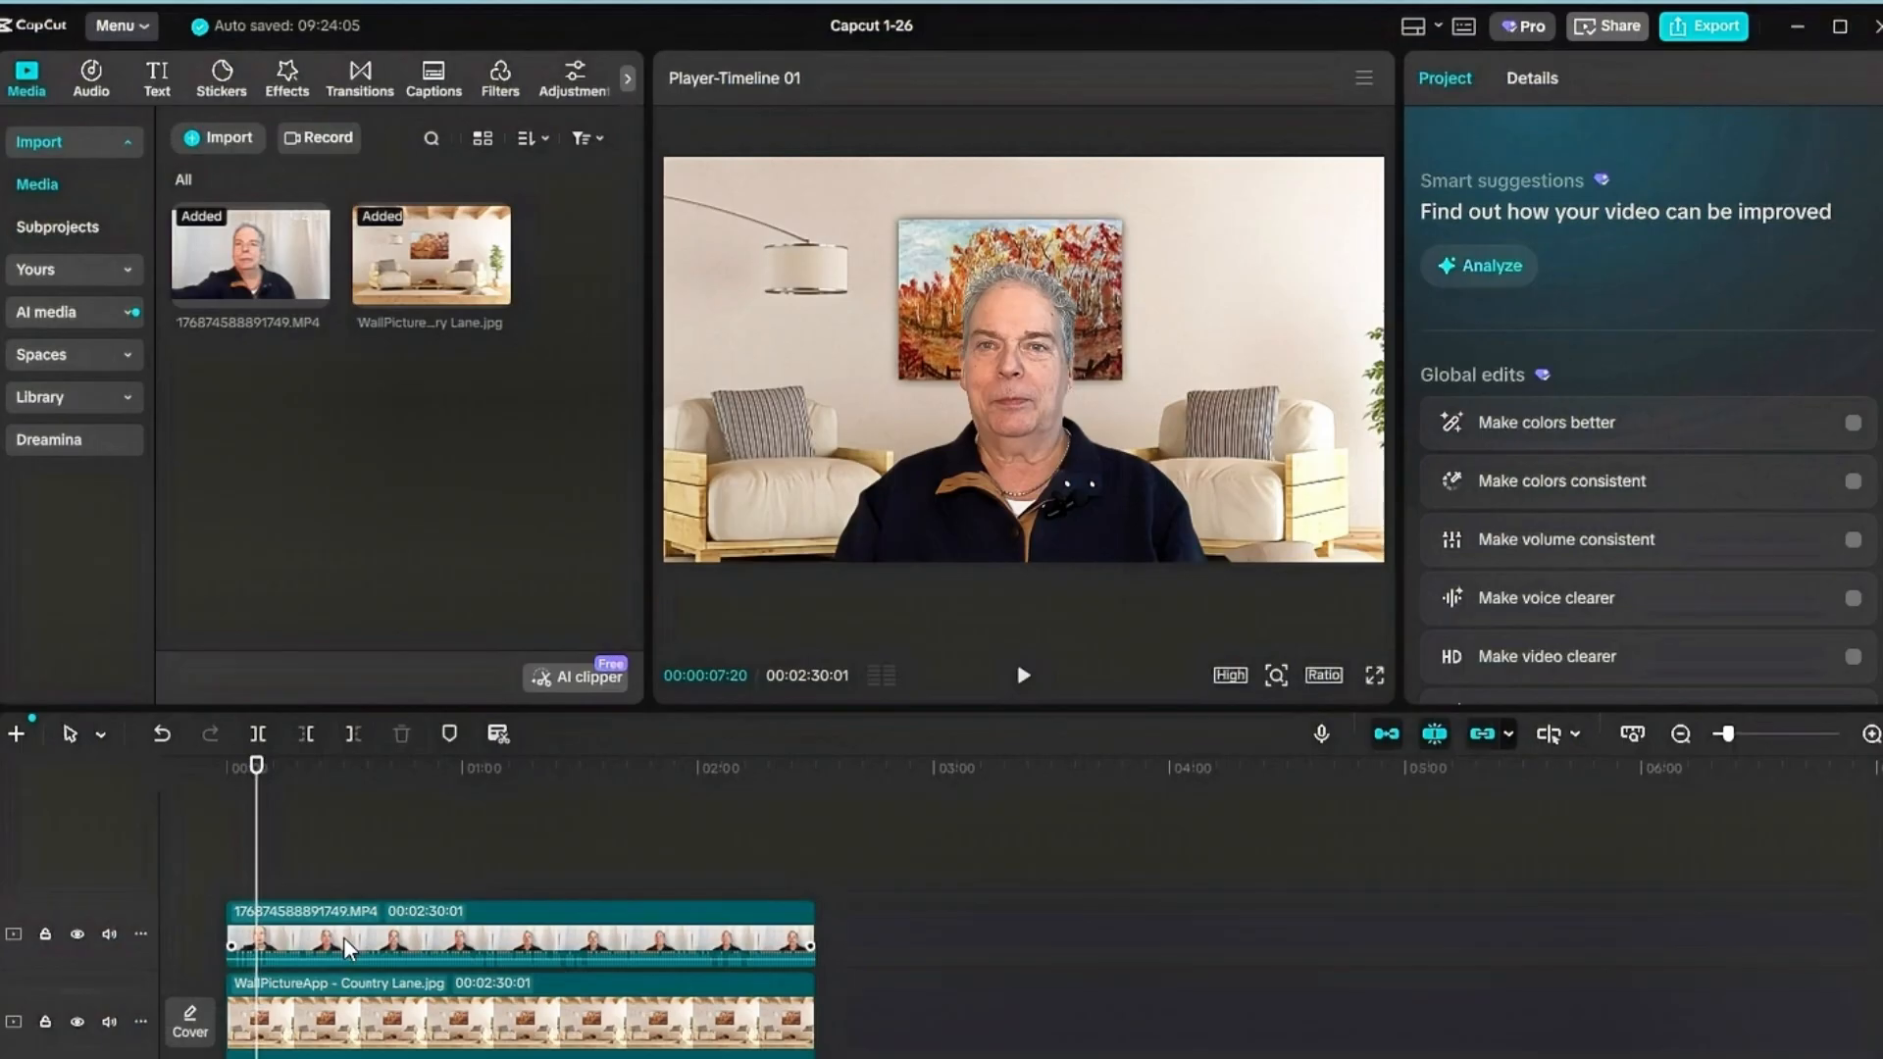
- Cut off the talking-head clip's opening before 00:00:08:25 and move the remaining clip back to 00:00
left_click(1783, 734)
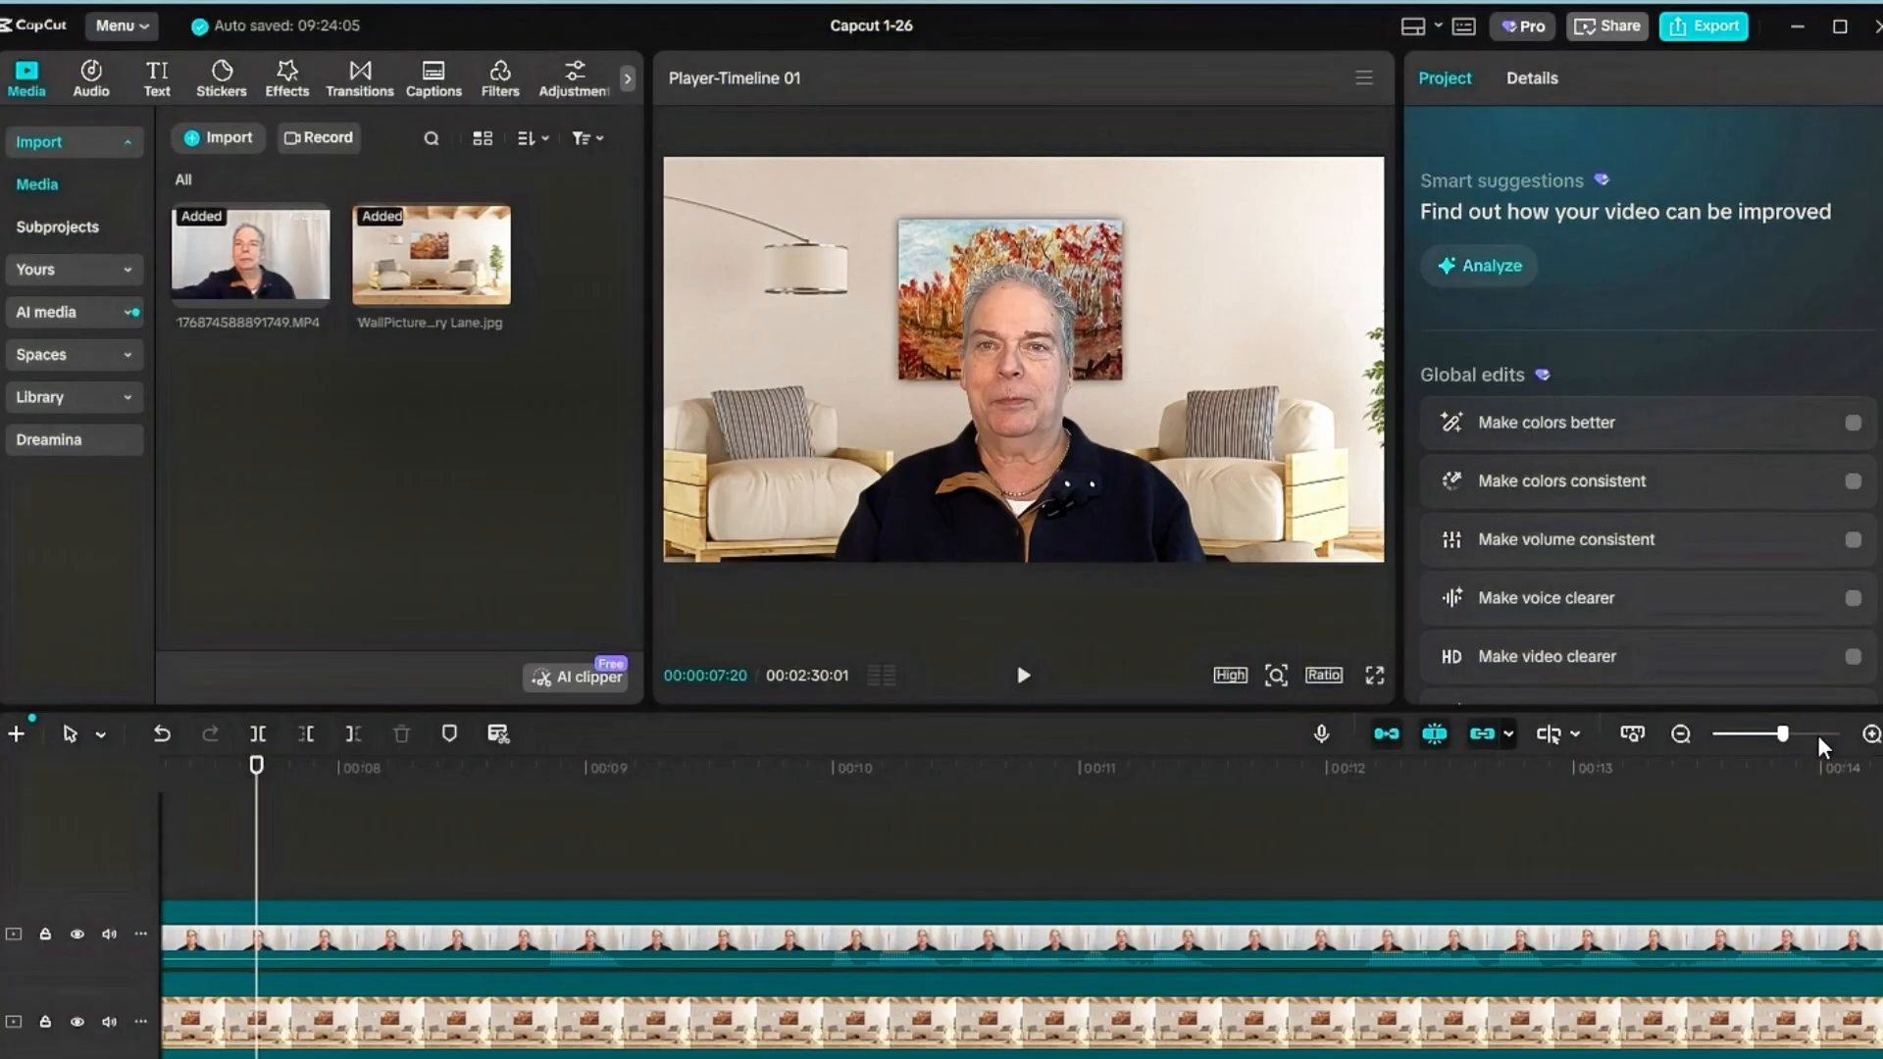
left_click(1816, 736)
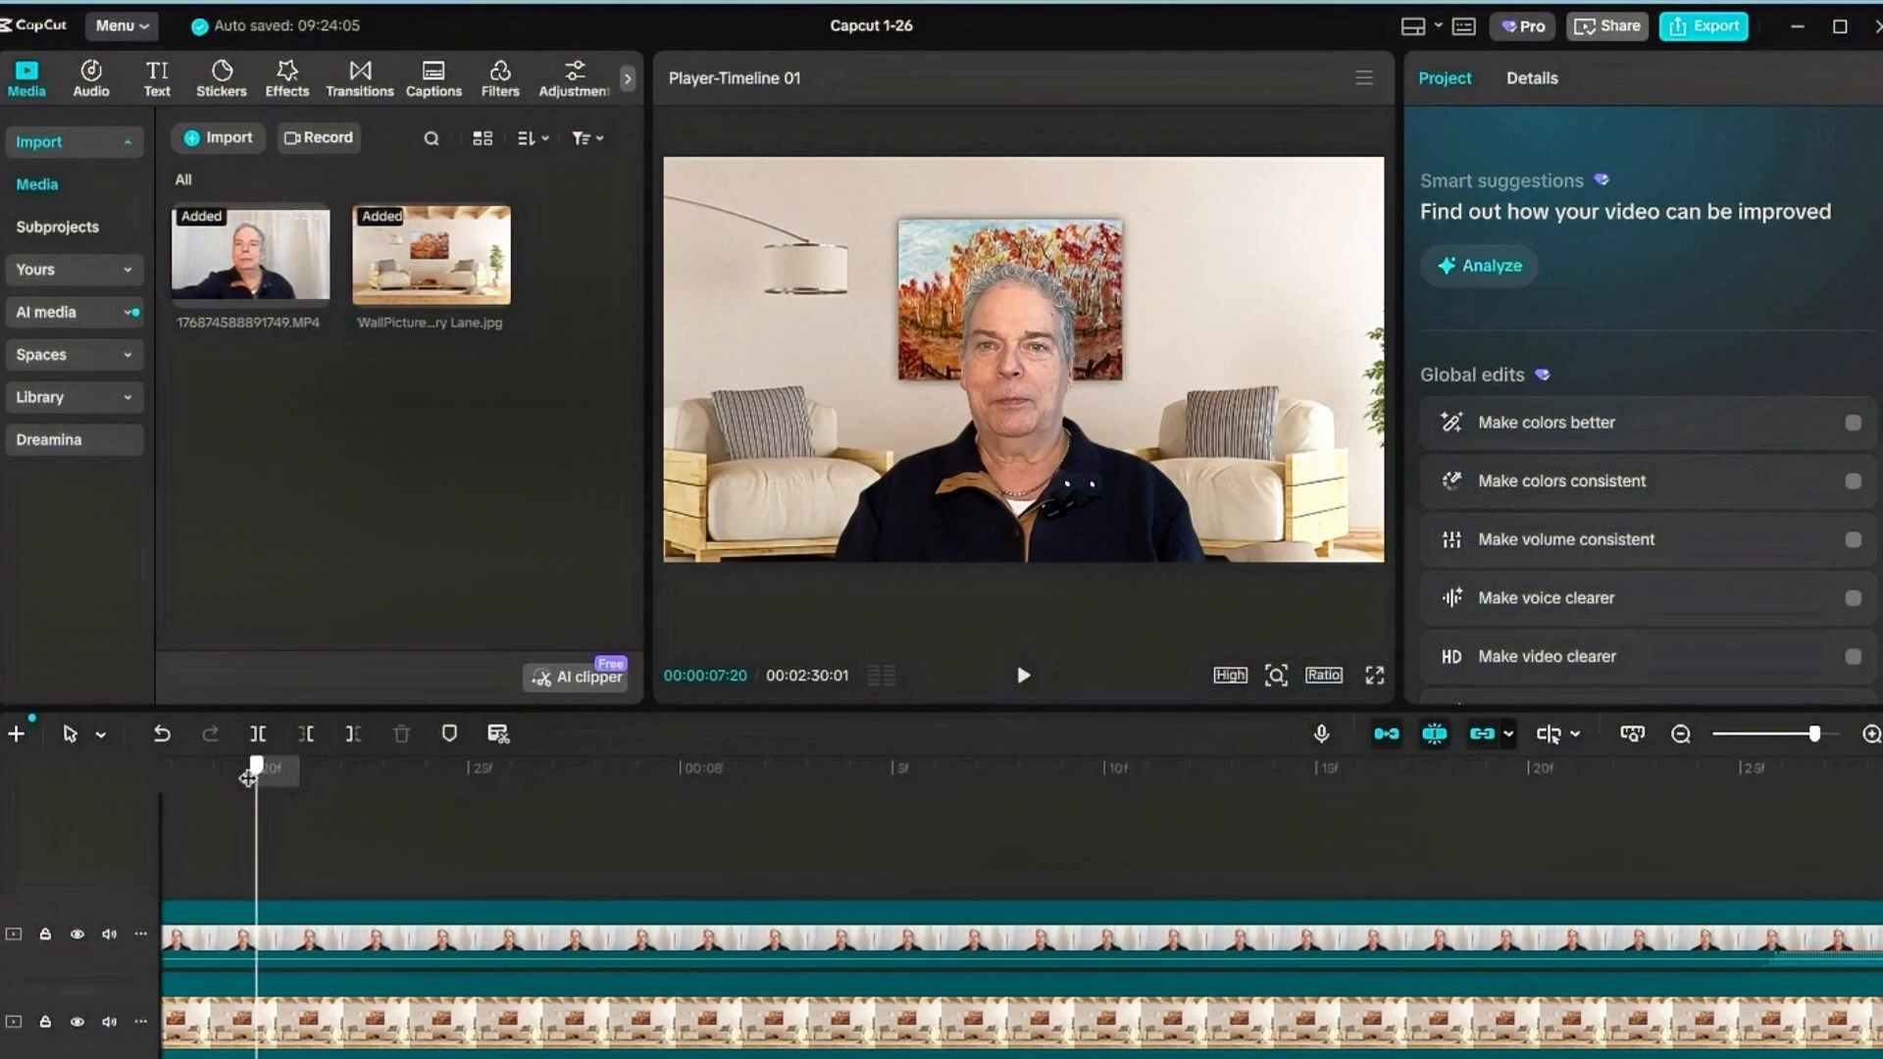
left_click_drag(248, 778, 117, 810)
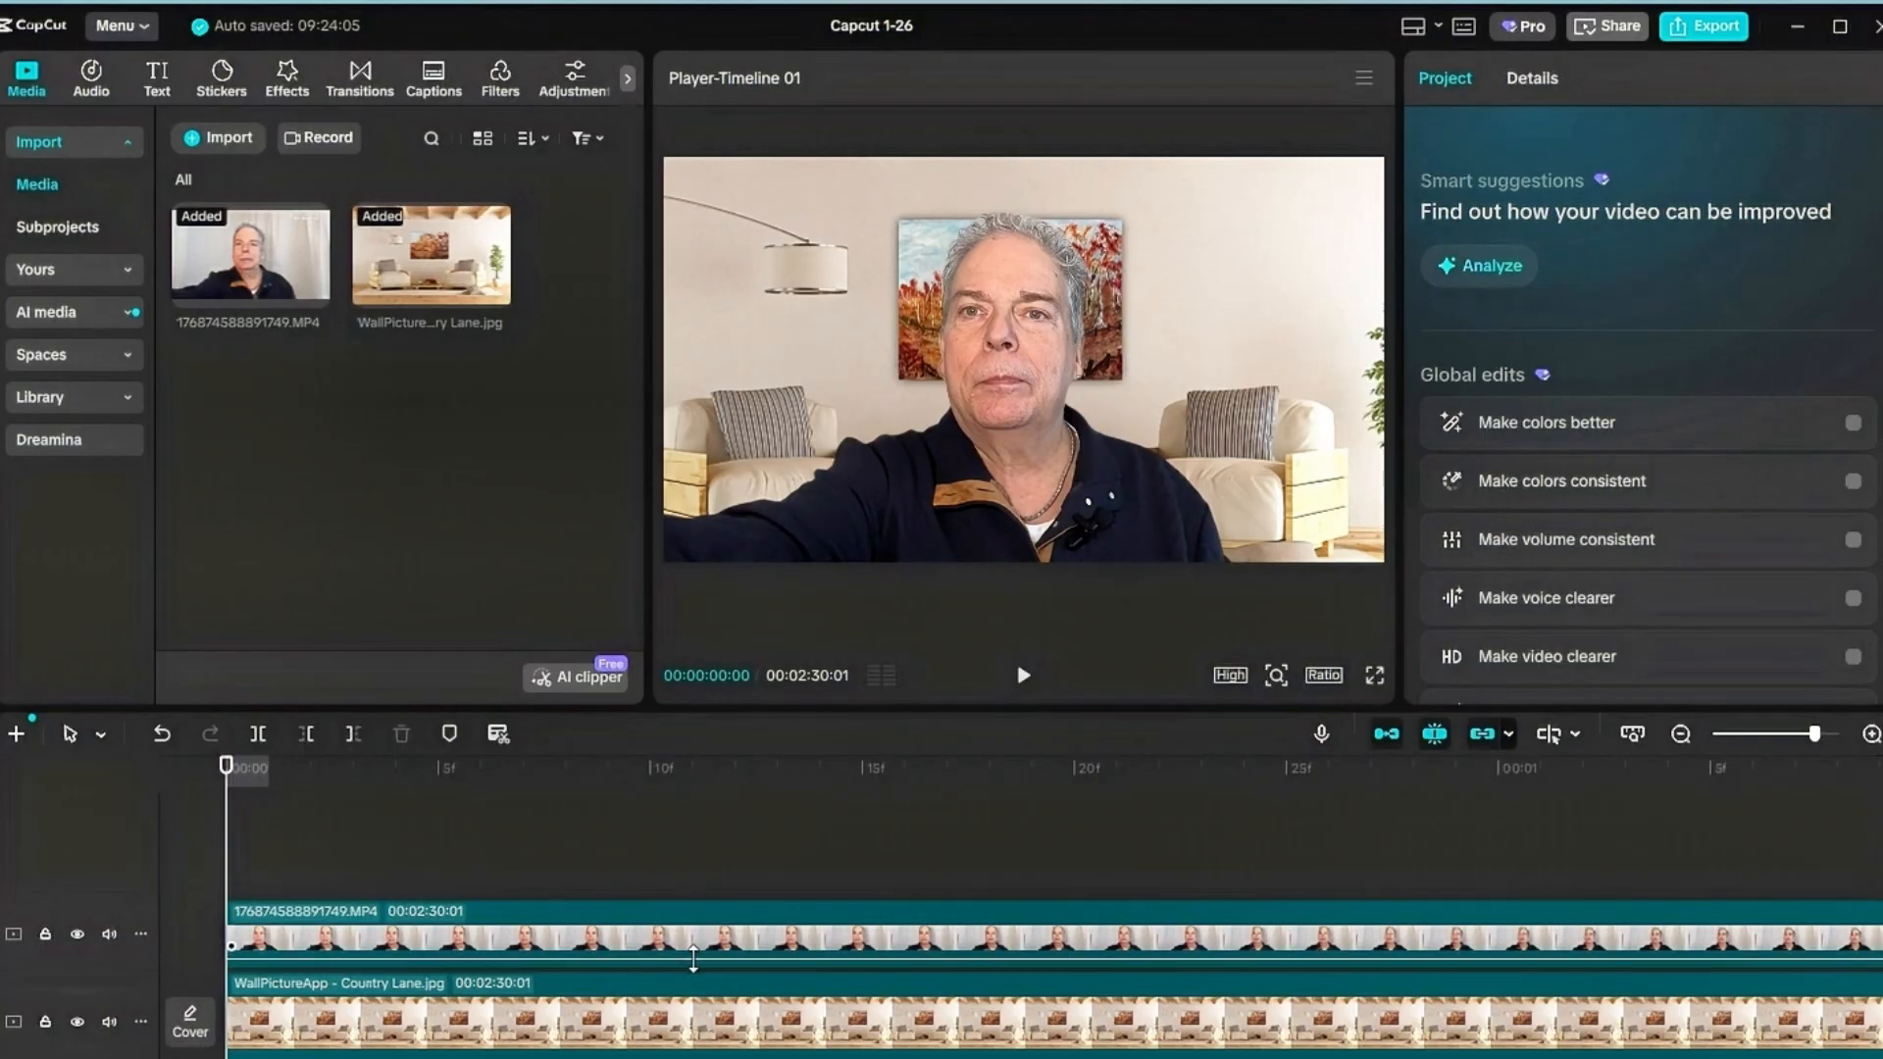
left_click(1768, 732)
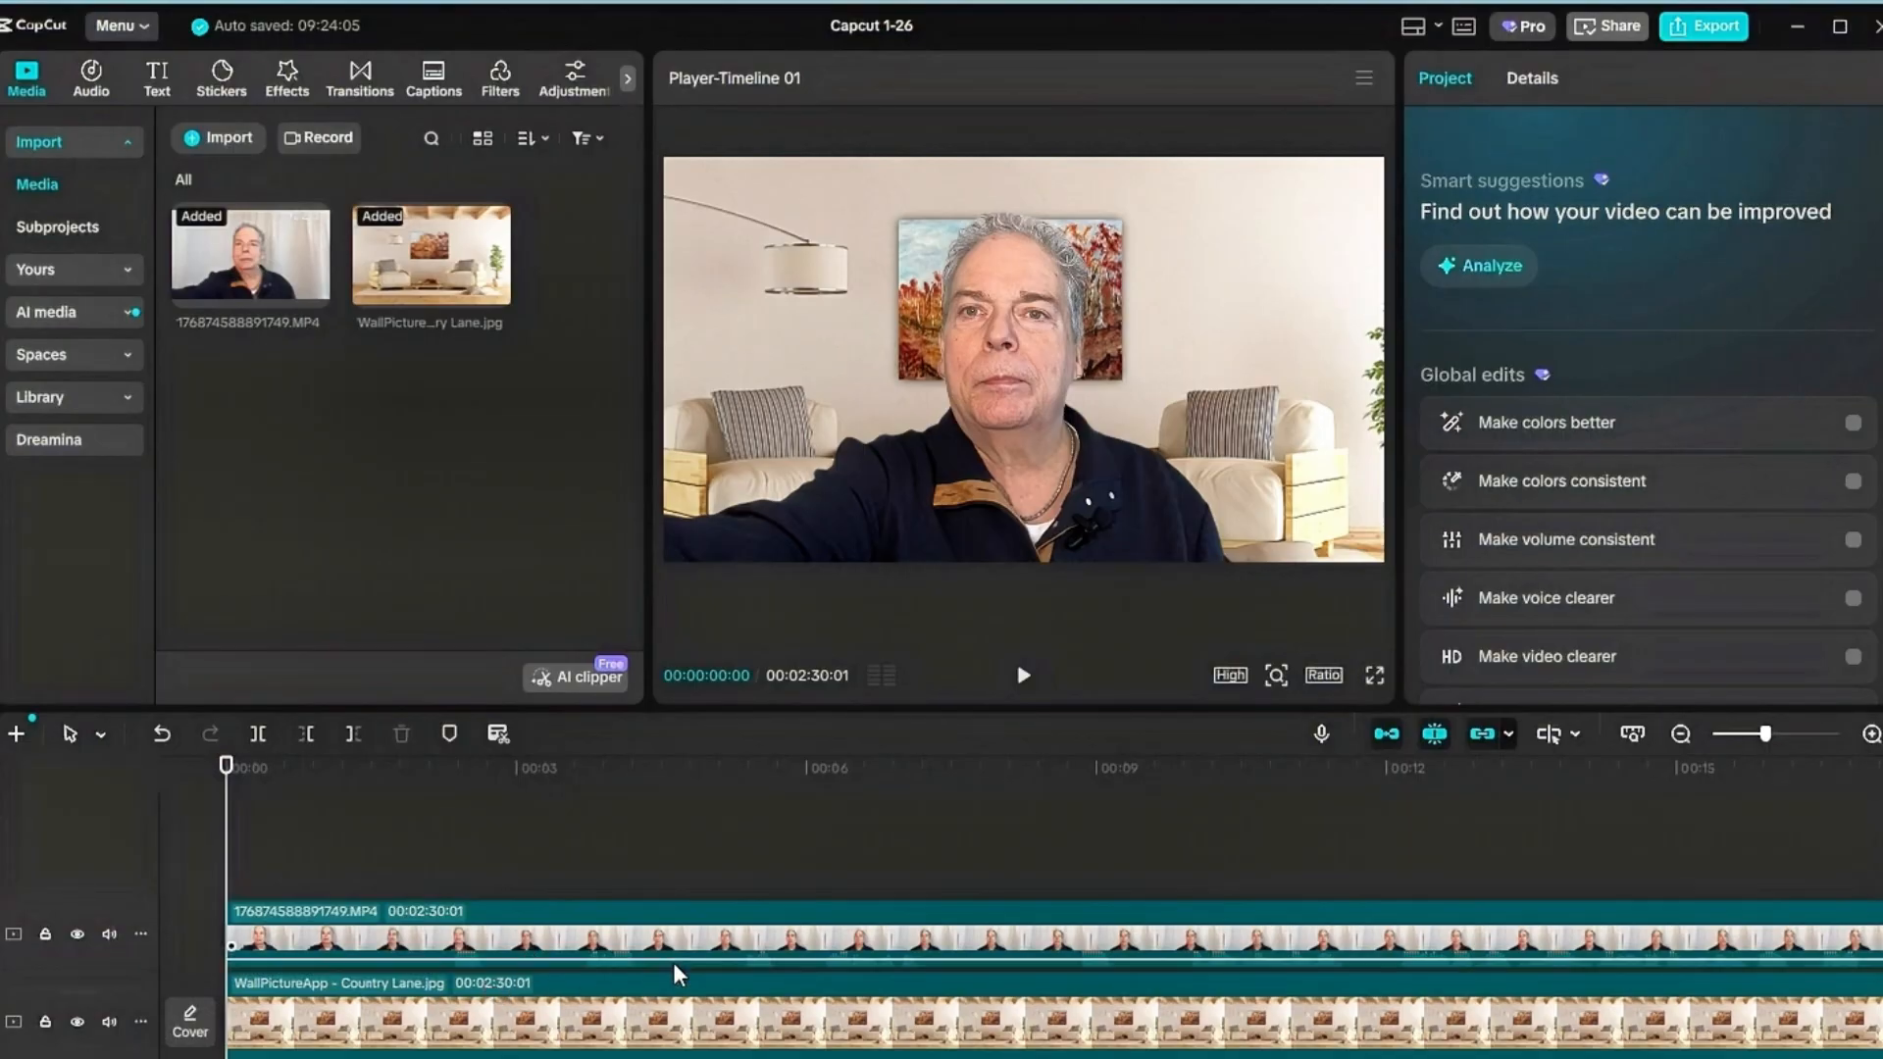
left_click(1024, 678)
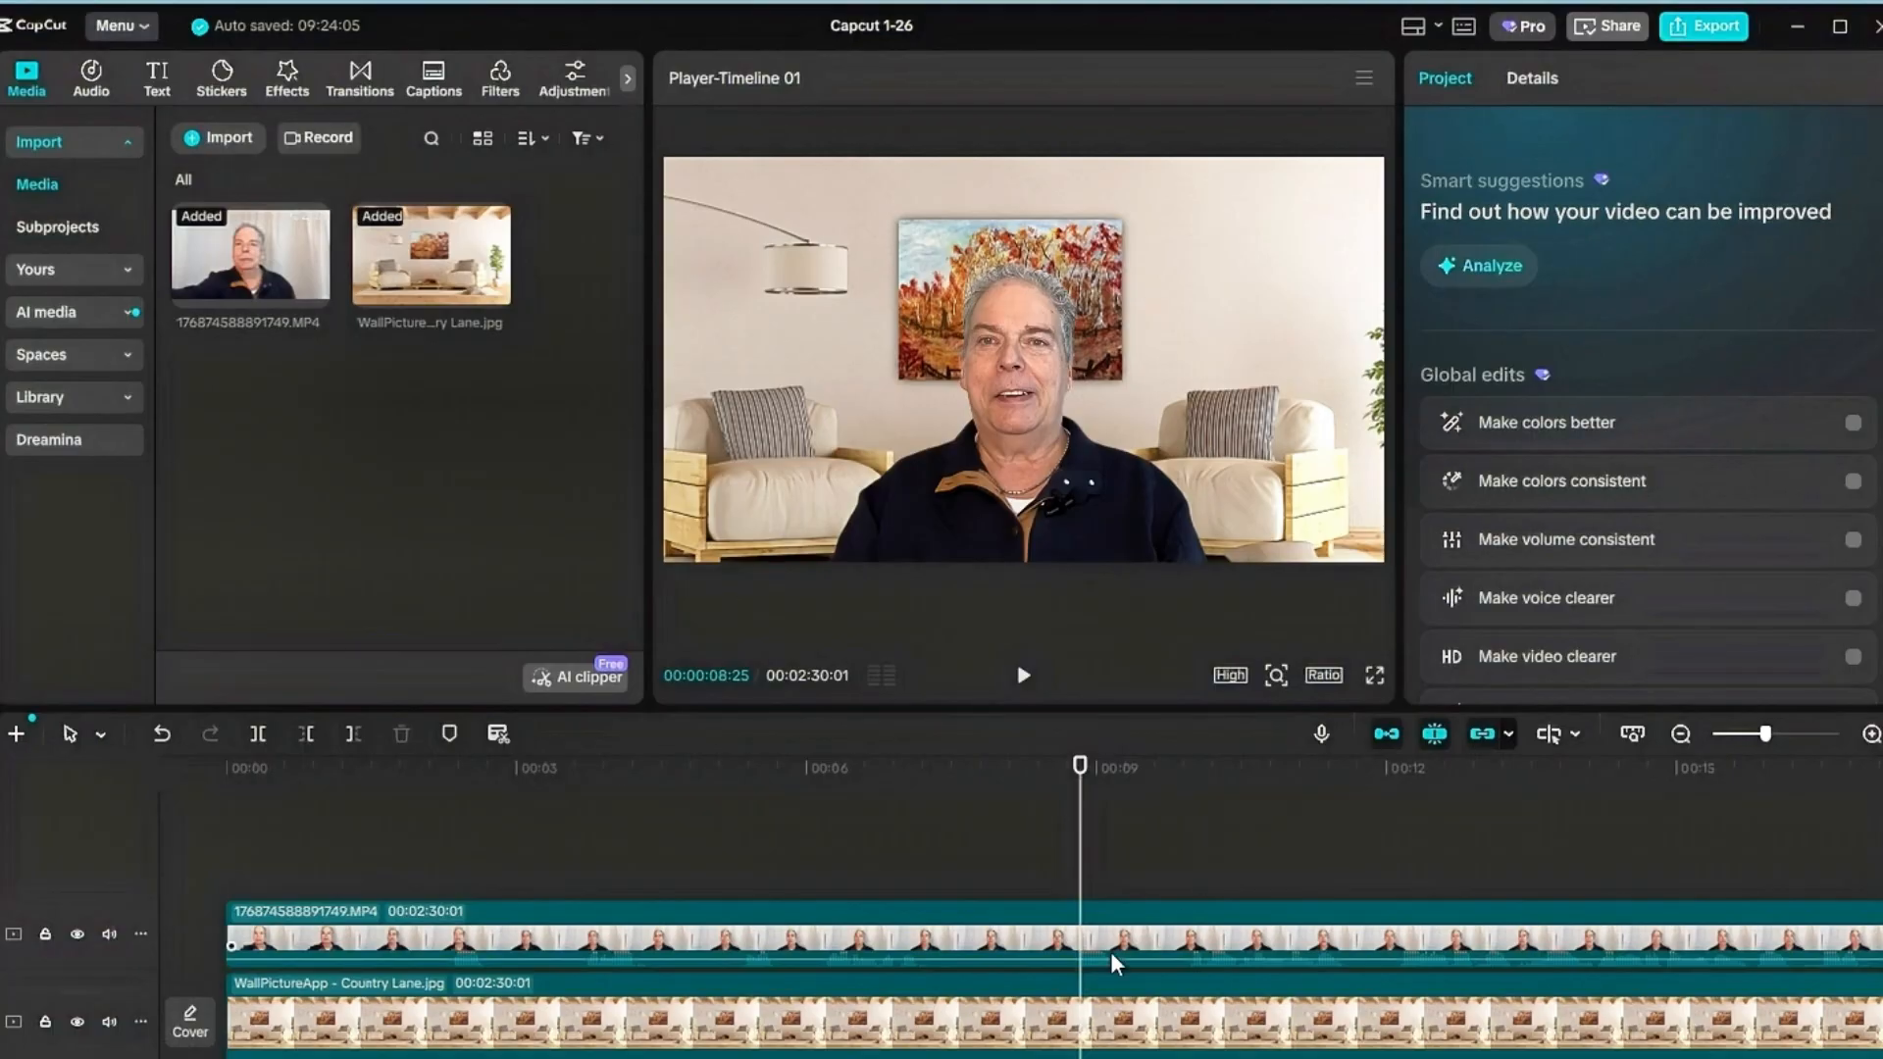
left_click(1026, 927)
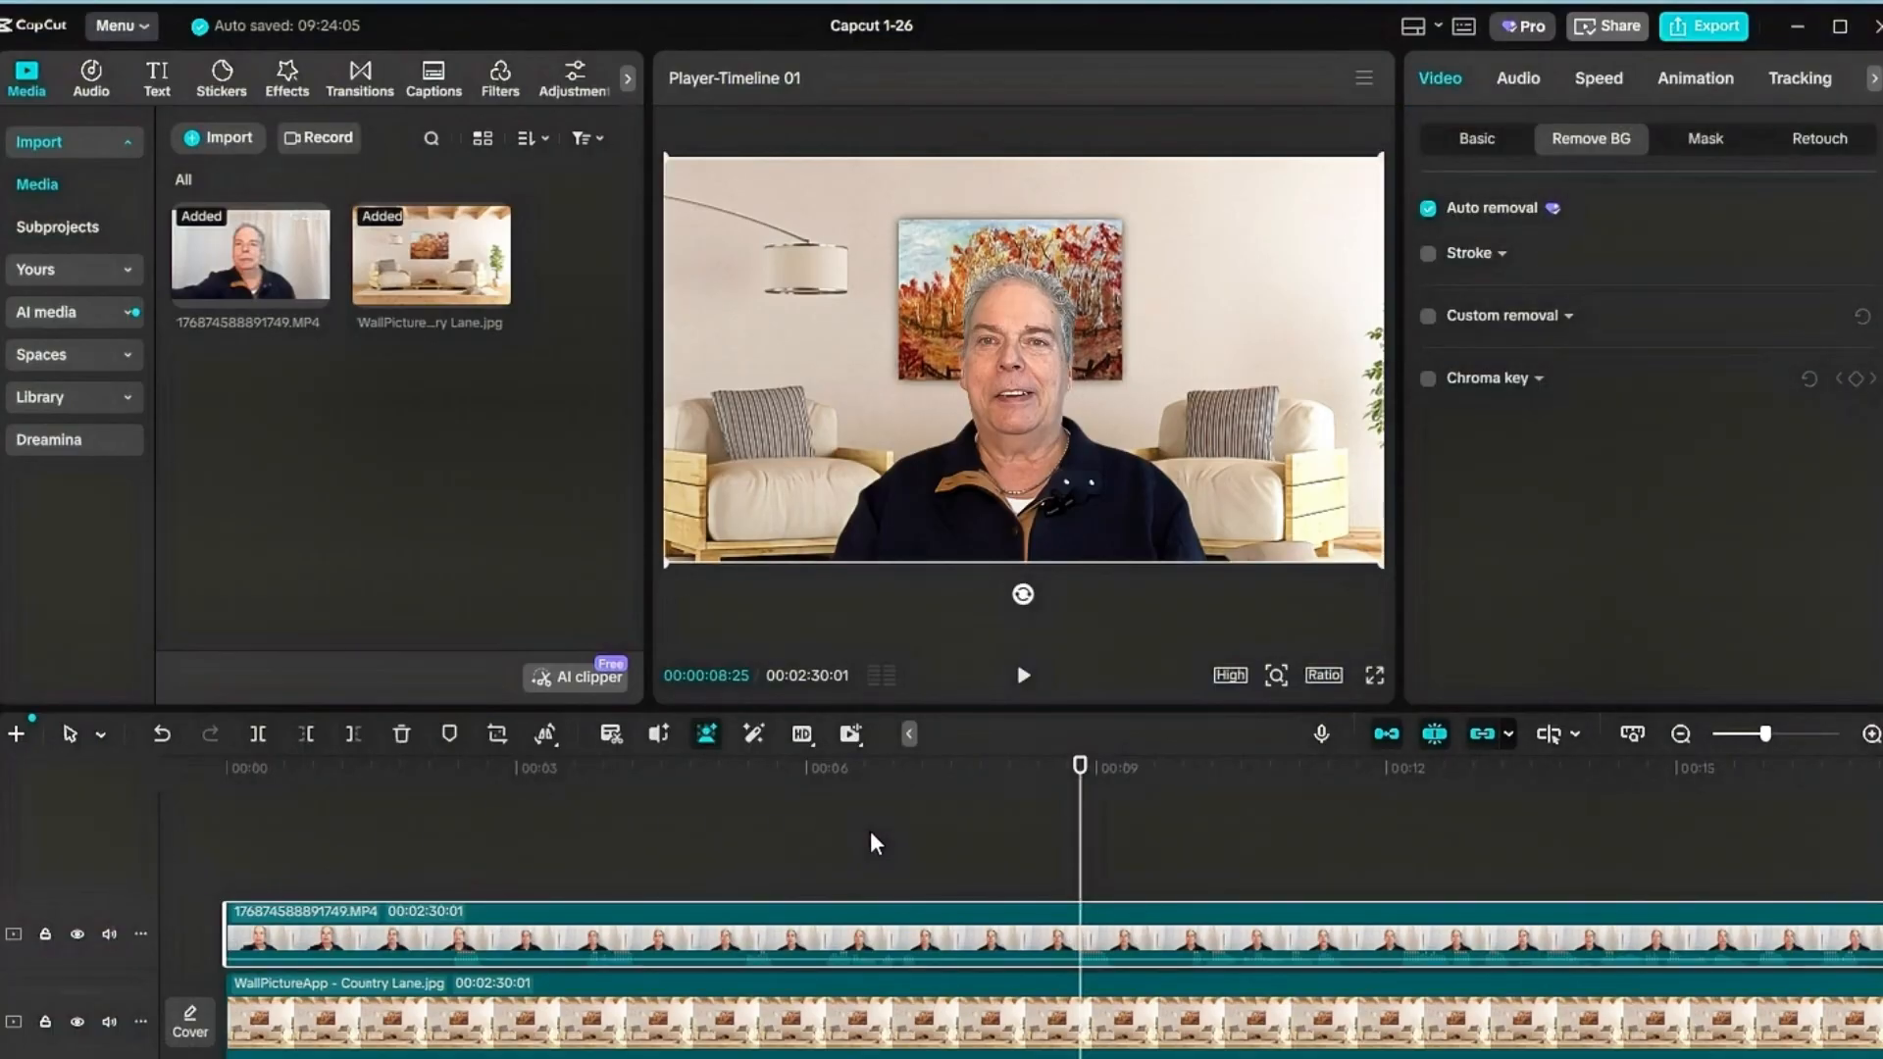
left_click(304, 735)
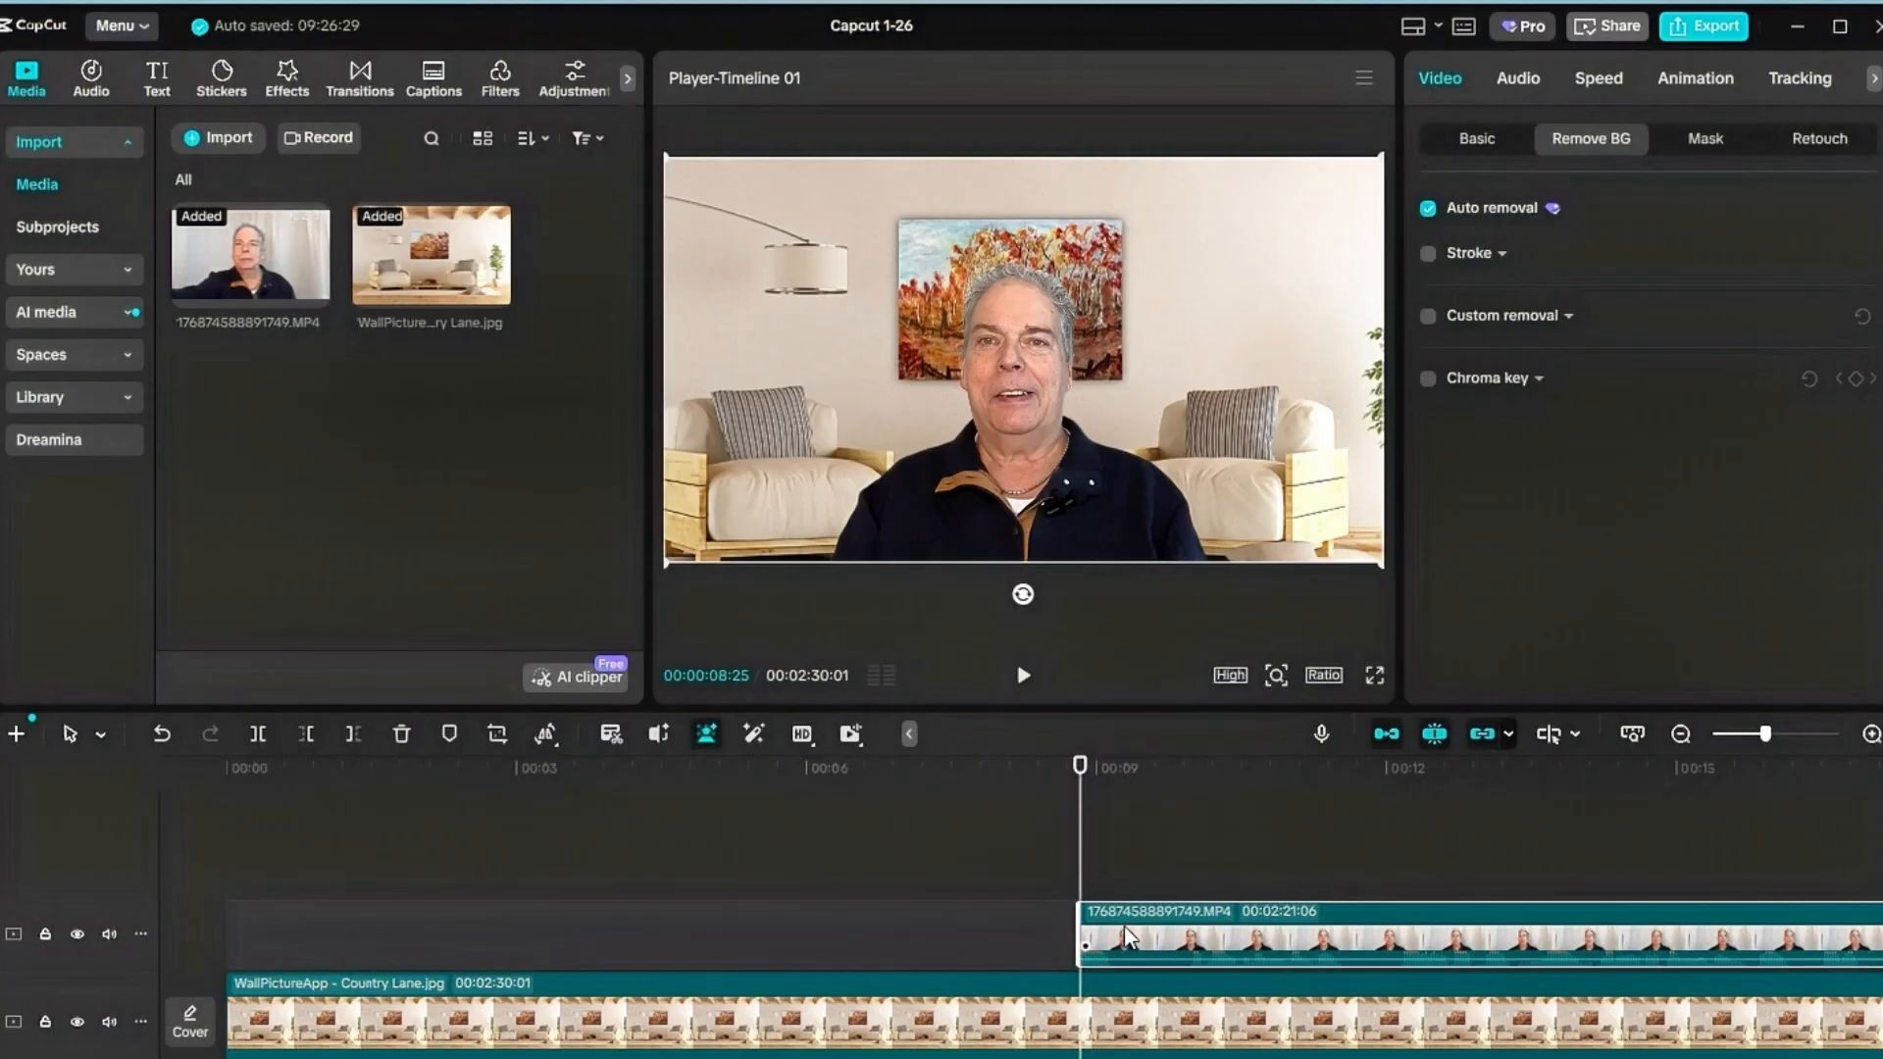
left_click_drag(1124, 926, 275, 927)
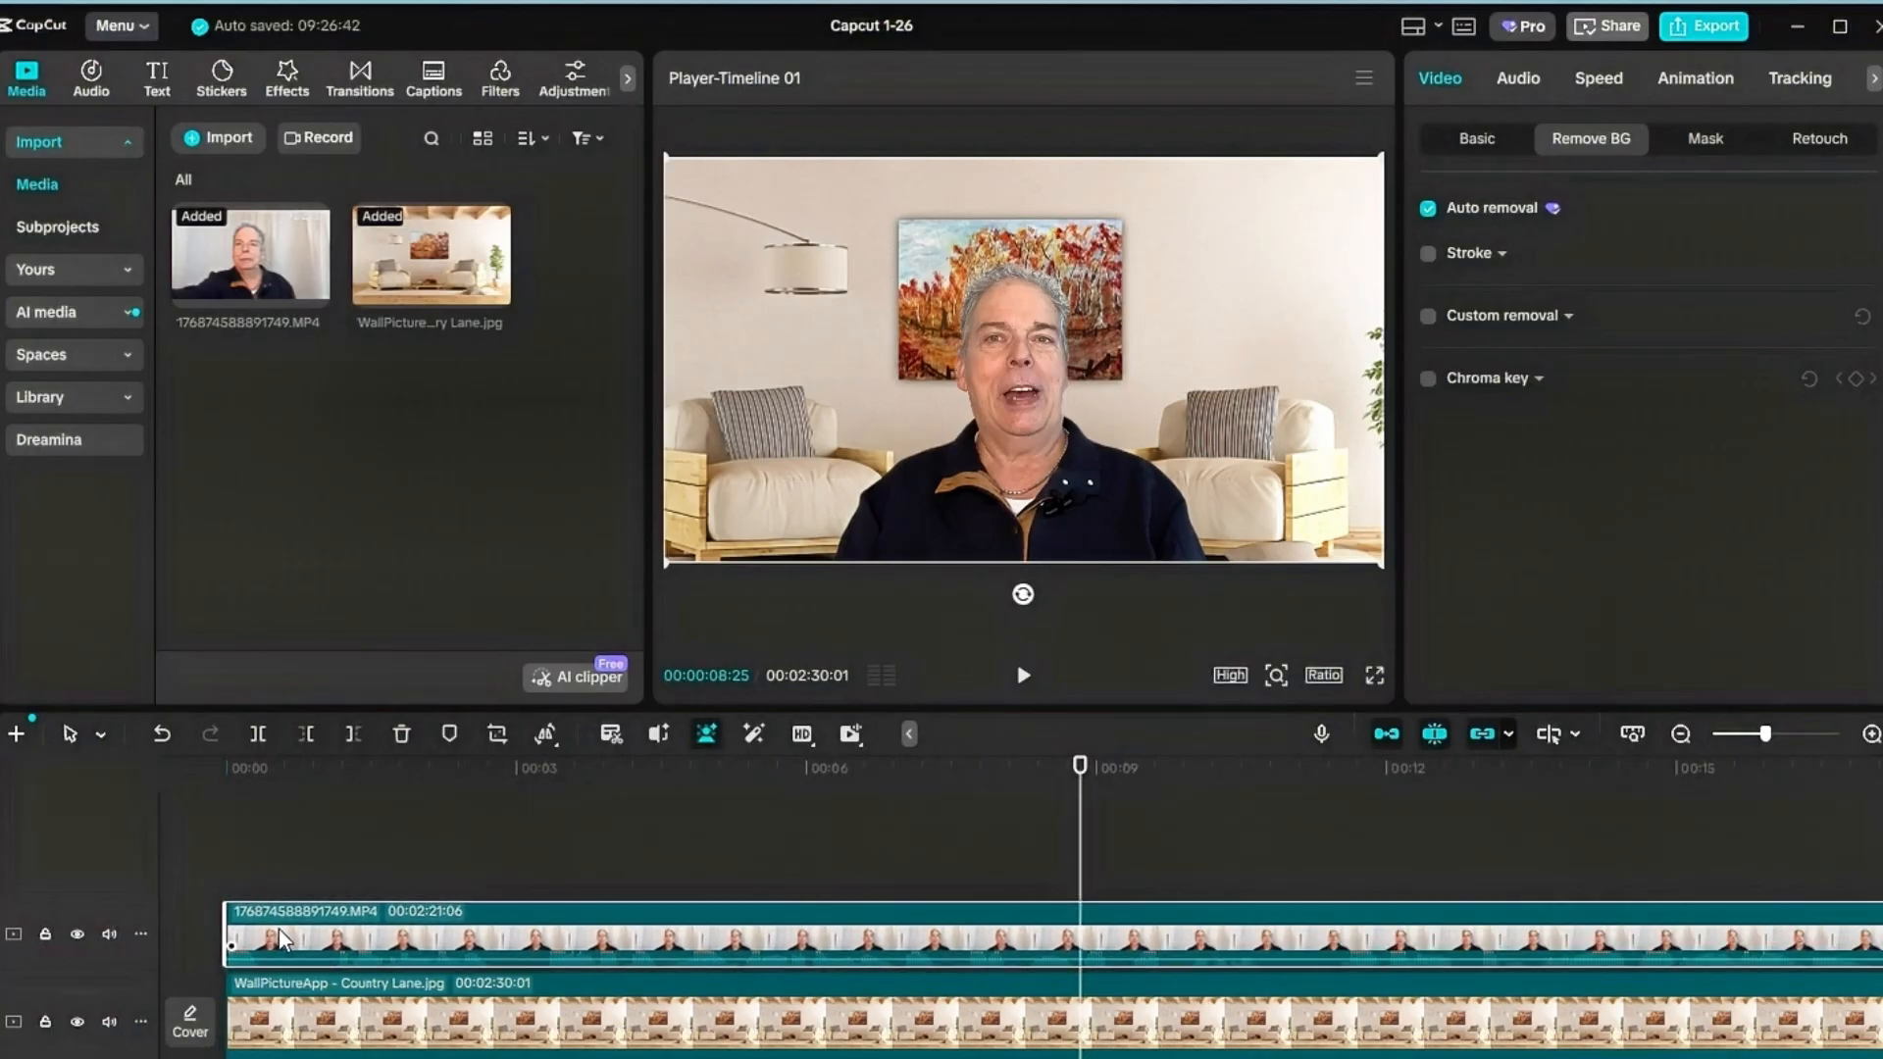
mouse_move(287, 926)
left_mouse_down()
mouse_move(307, 926)
mouse_move(283, 926)
left_mouse_up()
- Play the first seconds of the trimmed video from 00:00:00:00 to check the new opening
left_click_drag(1085, 782, 180, 774)
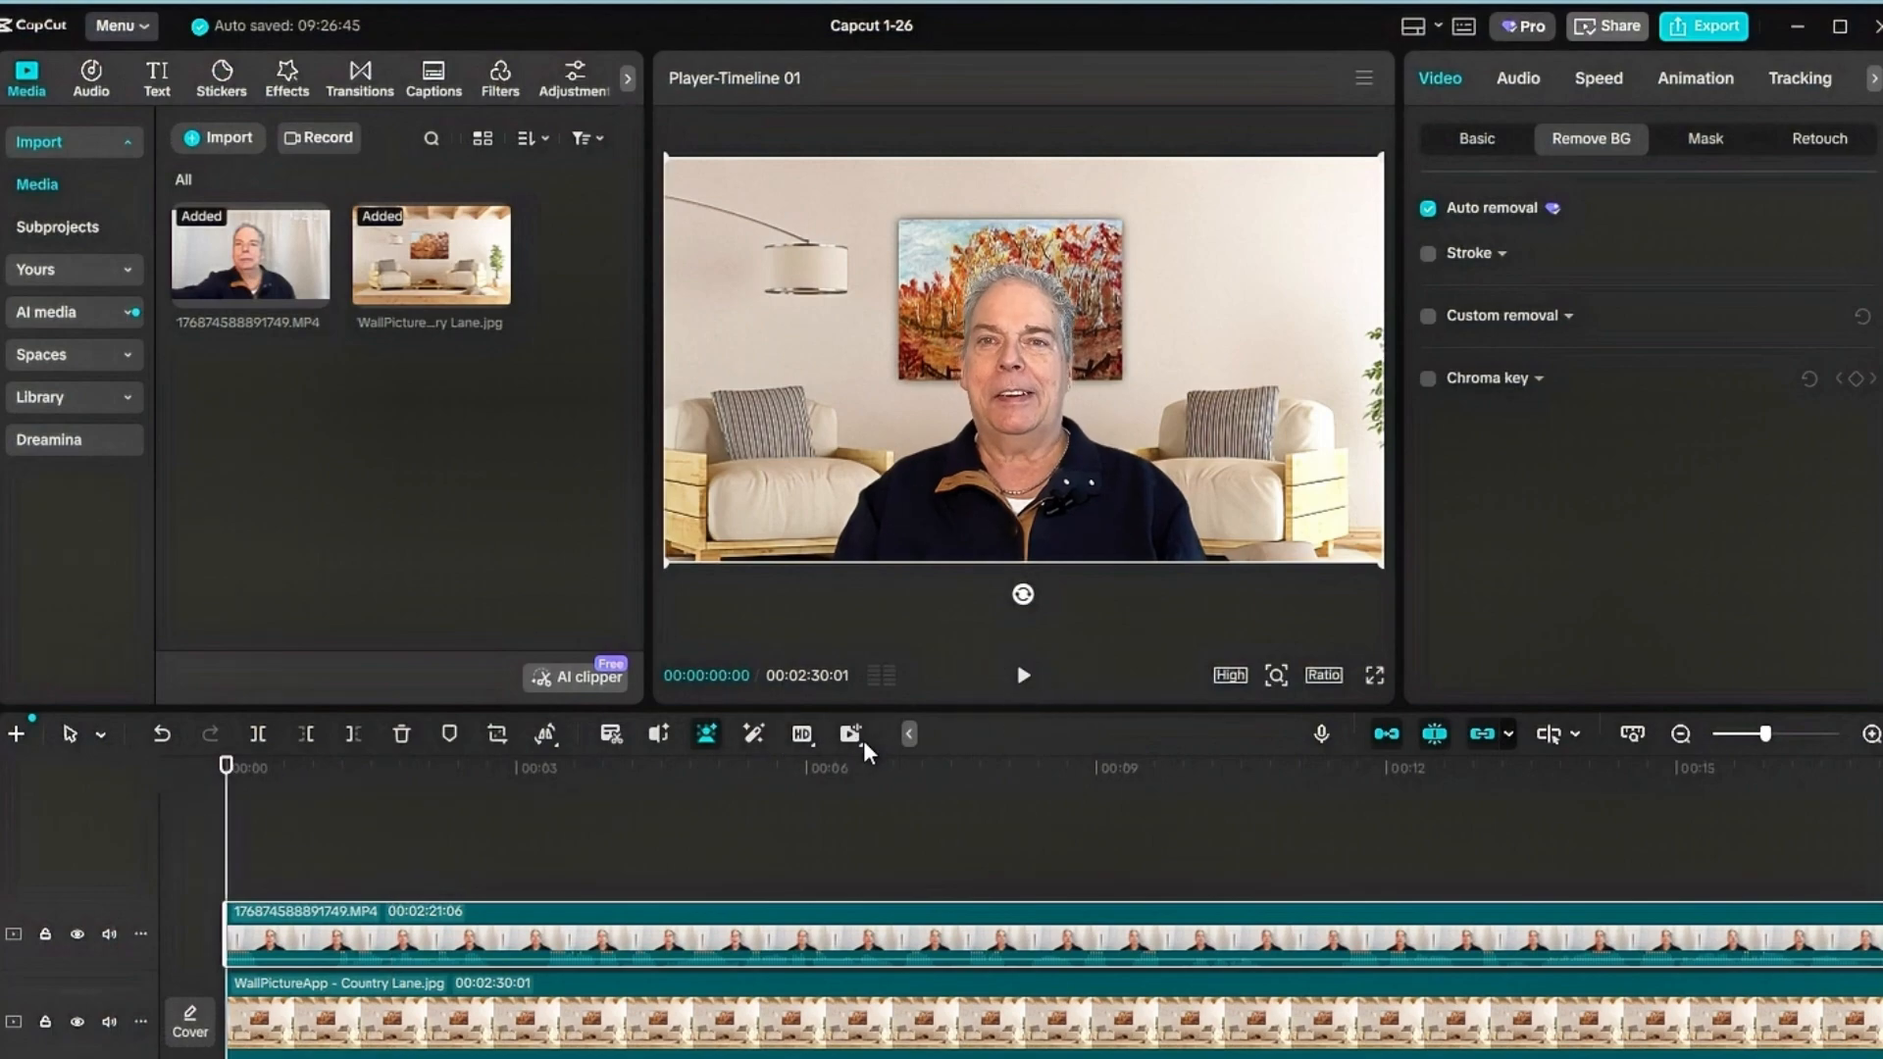
left_click(1023, 680)
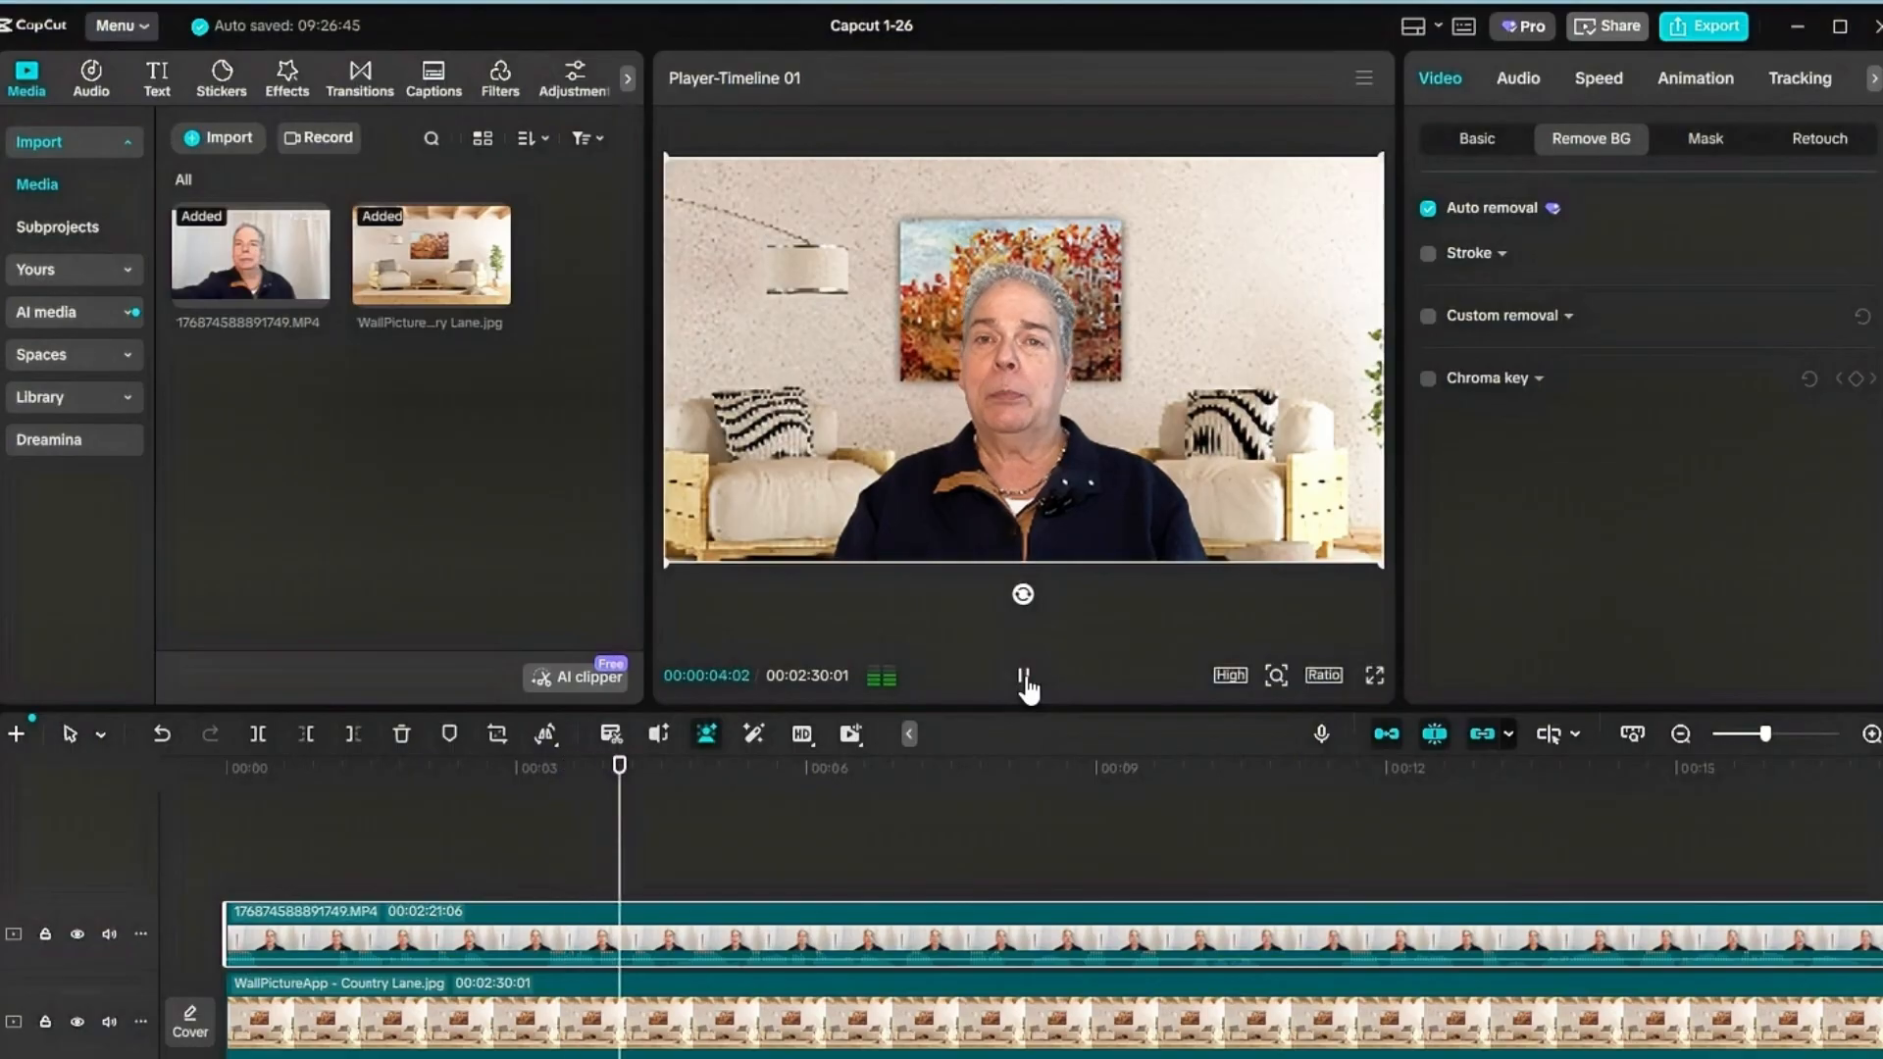
left_click(1024, 681)
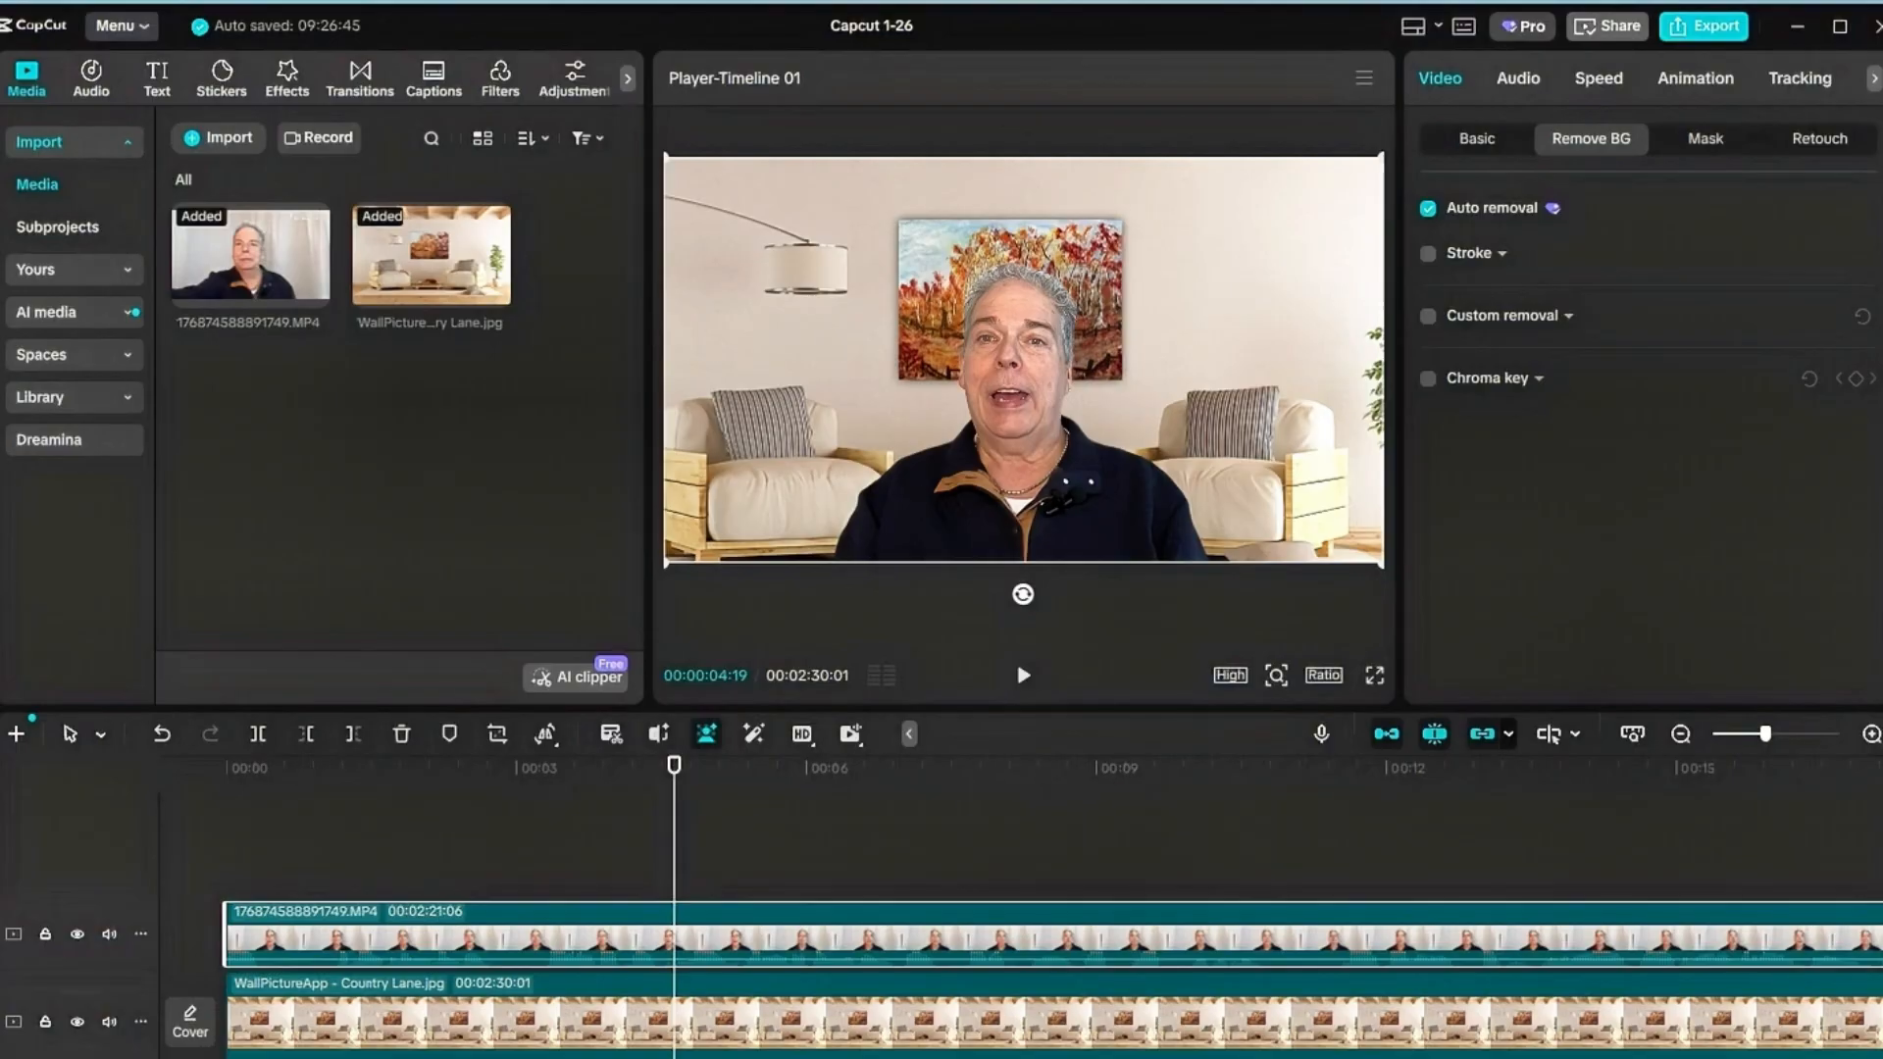
- Shorten the Country Lane image clip to 00:02:21:06 so it ends together with the talking-head clip
scroll(1020, 908, "right", 20)
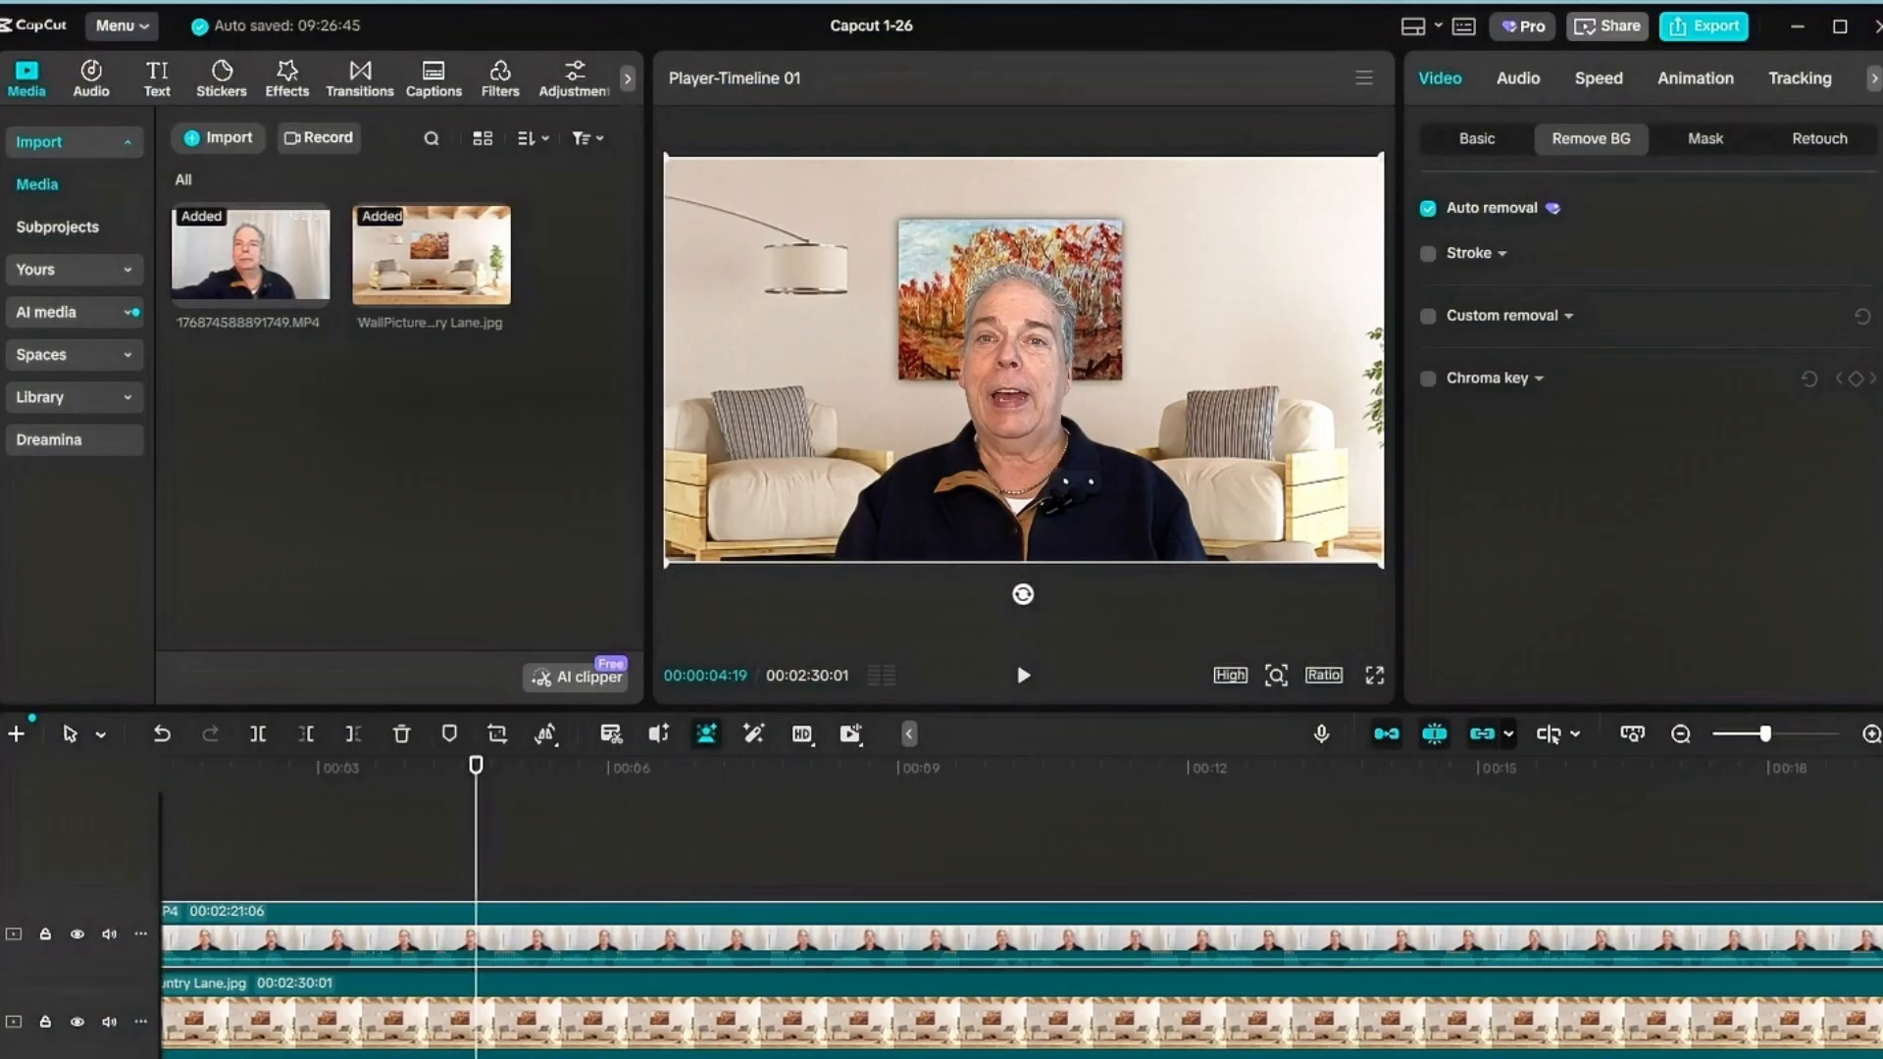
scroll(1020, 907, "right", 20)
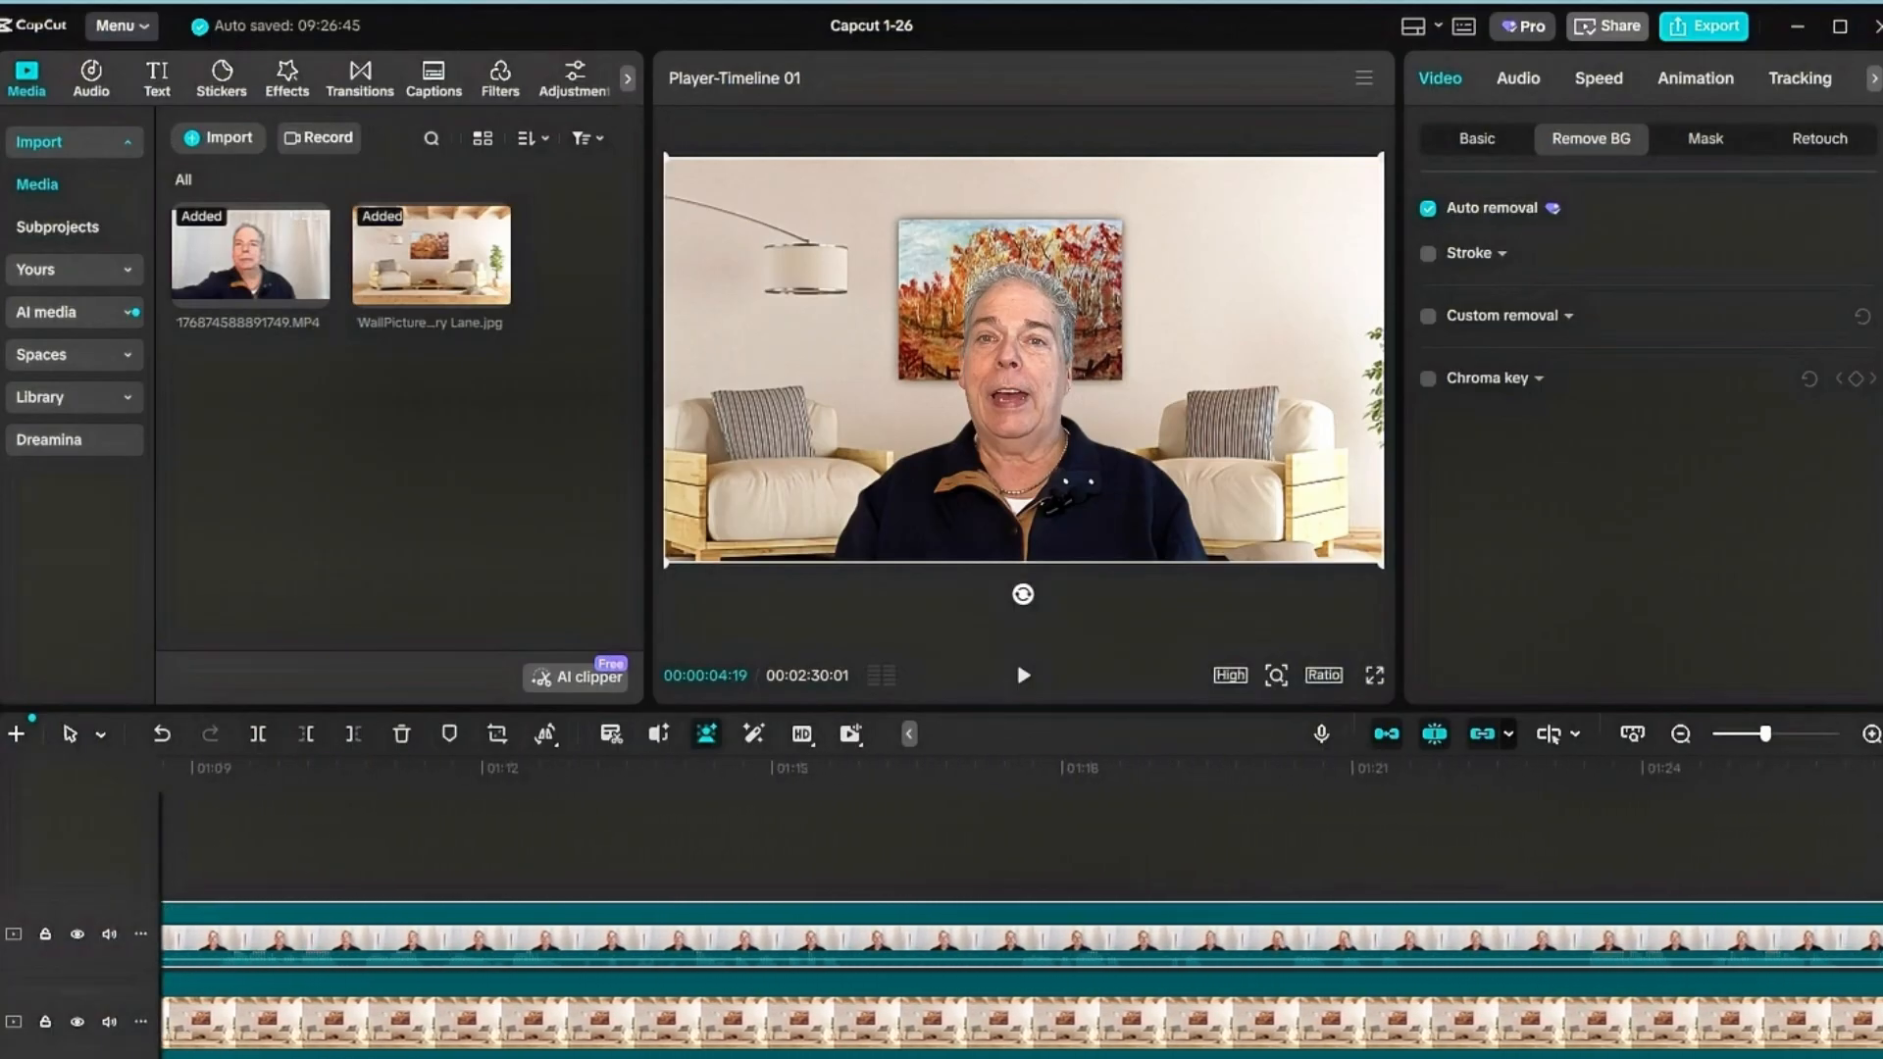
scroll(1020, 908, "right", 20)
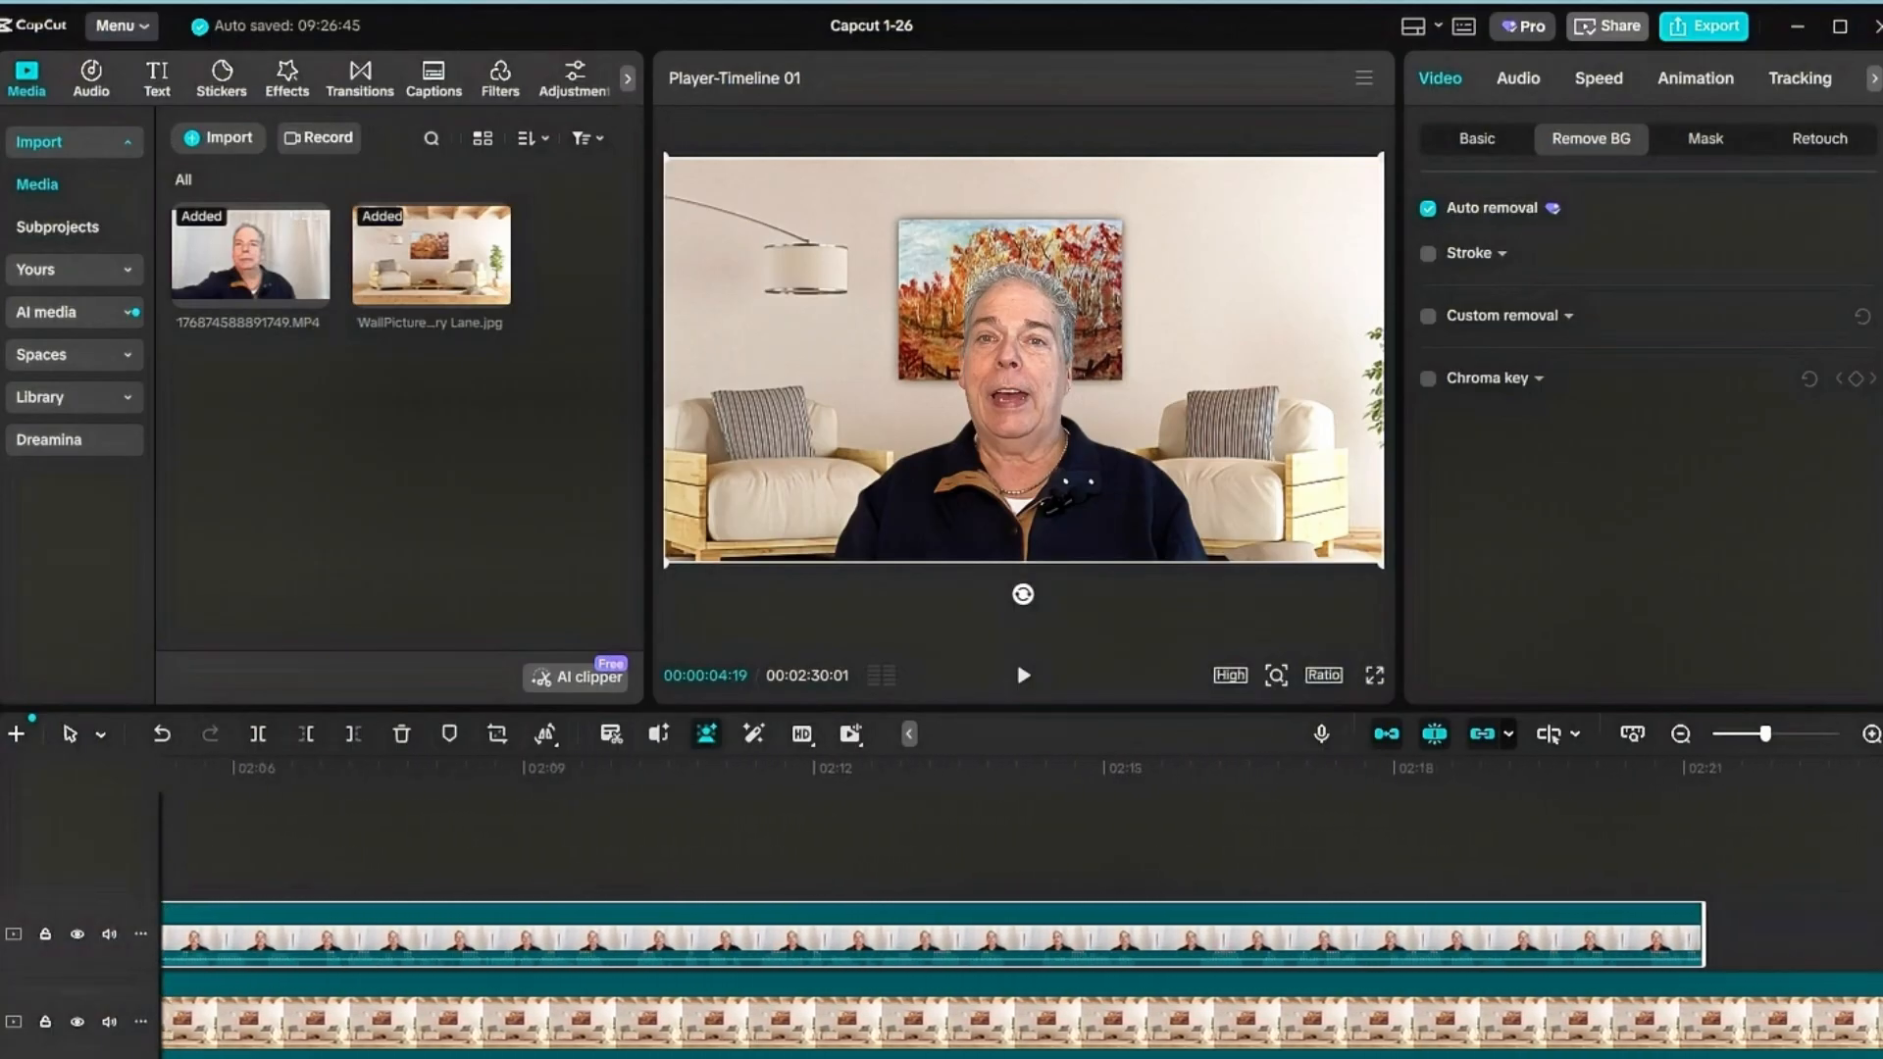
scroll(1020, 907, "right", 5)
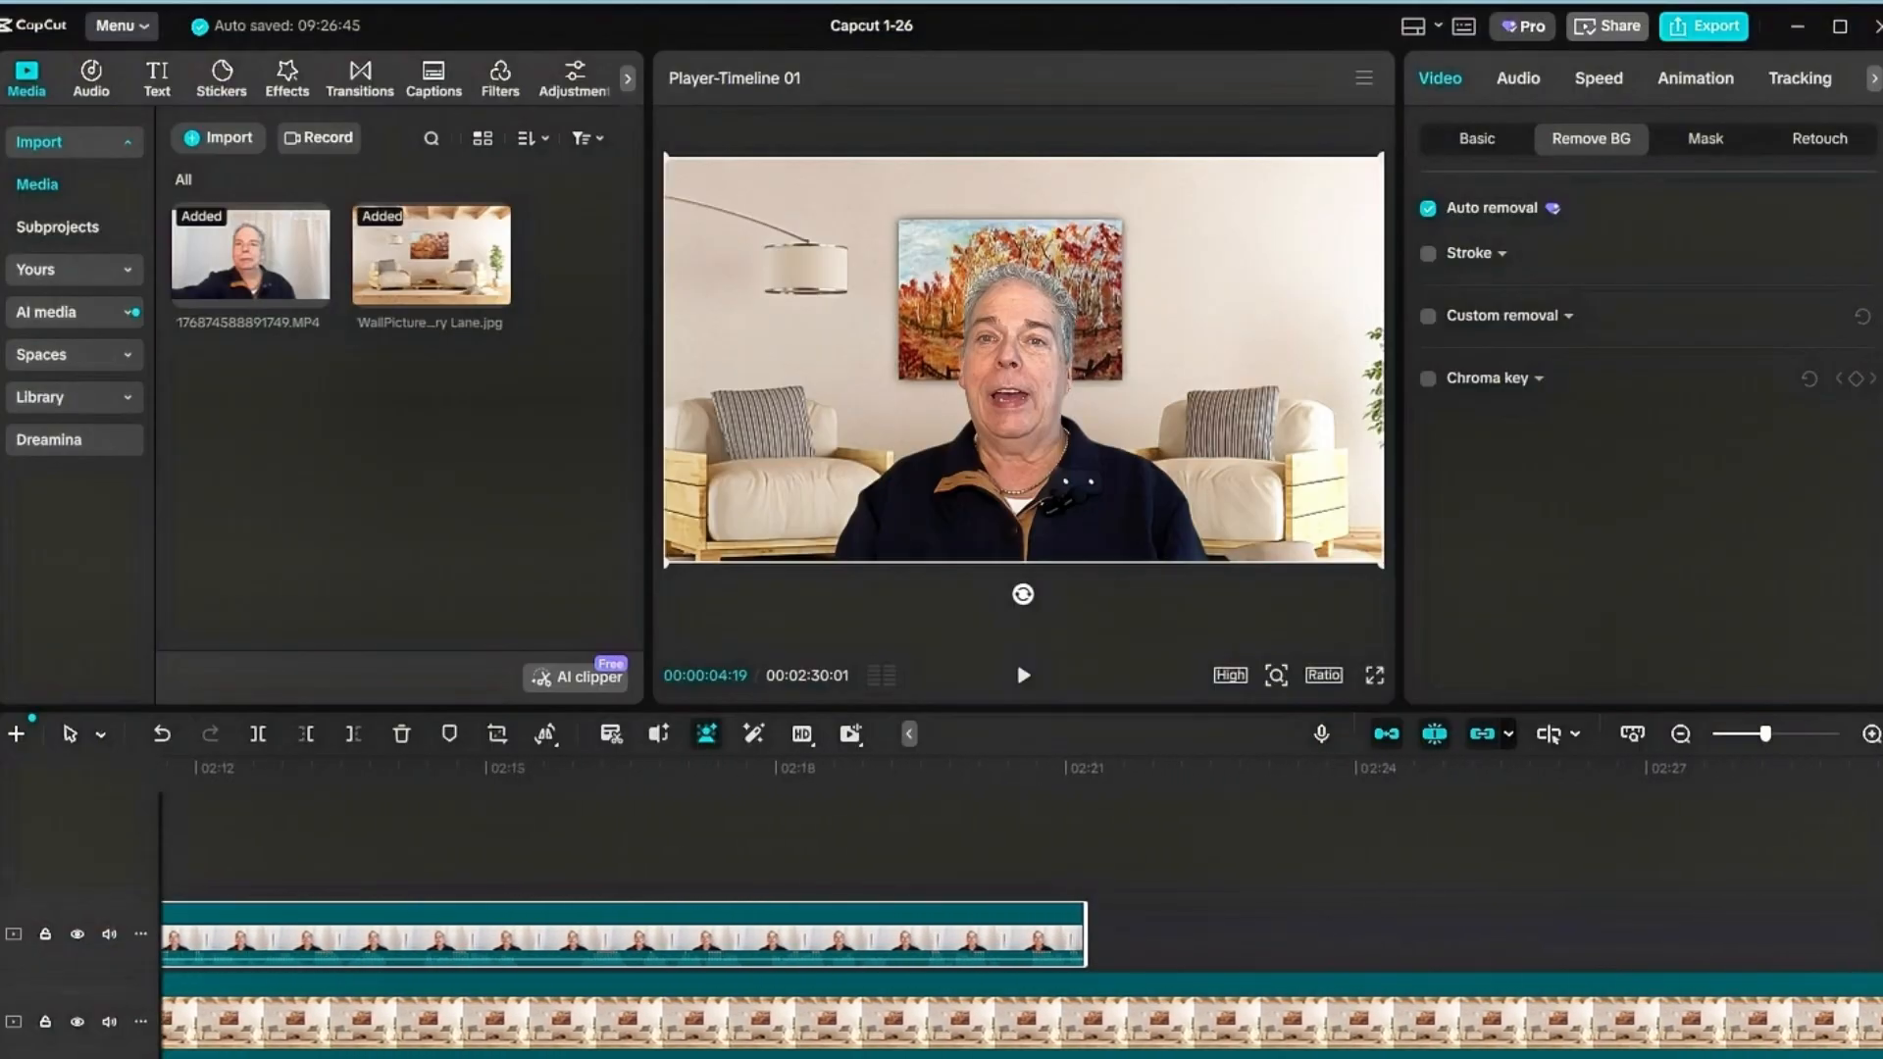
left_click(949, 1030)
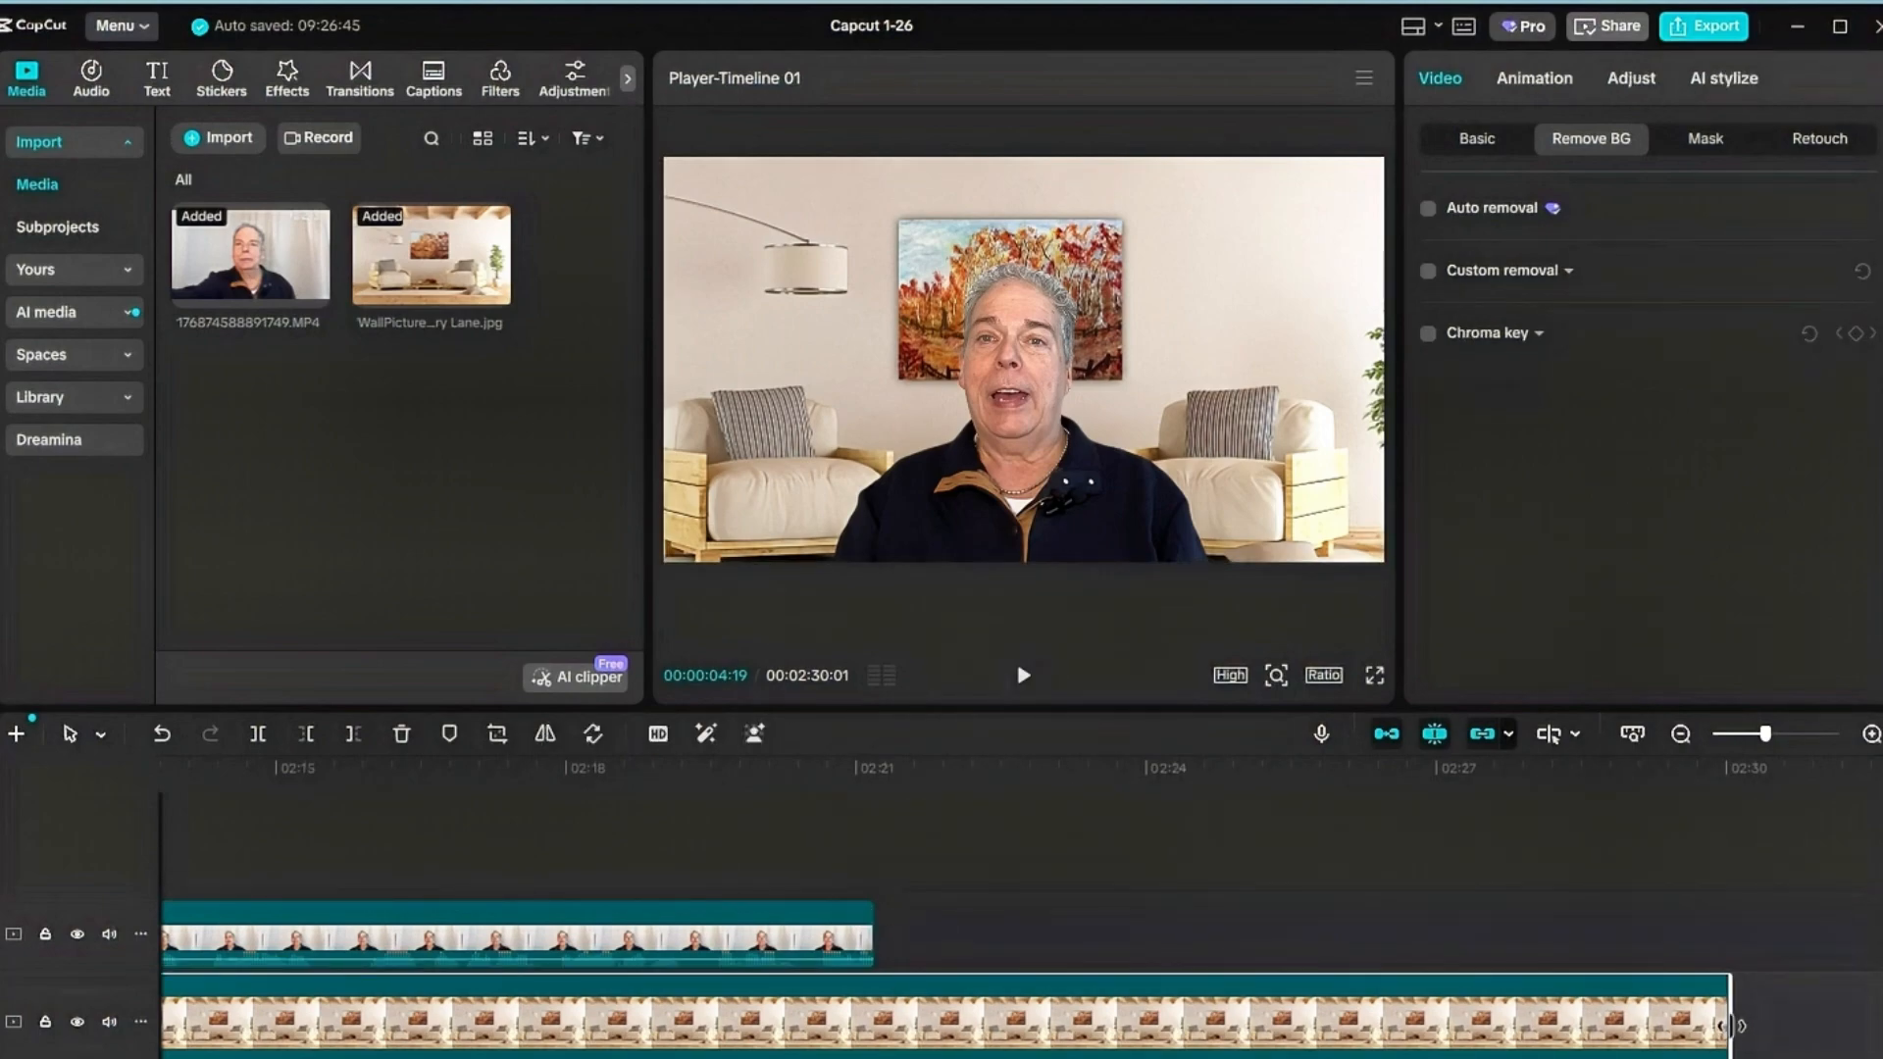
left_click_drag(1729, 1025, 876, 1027)
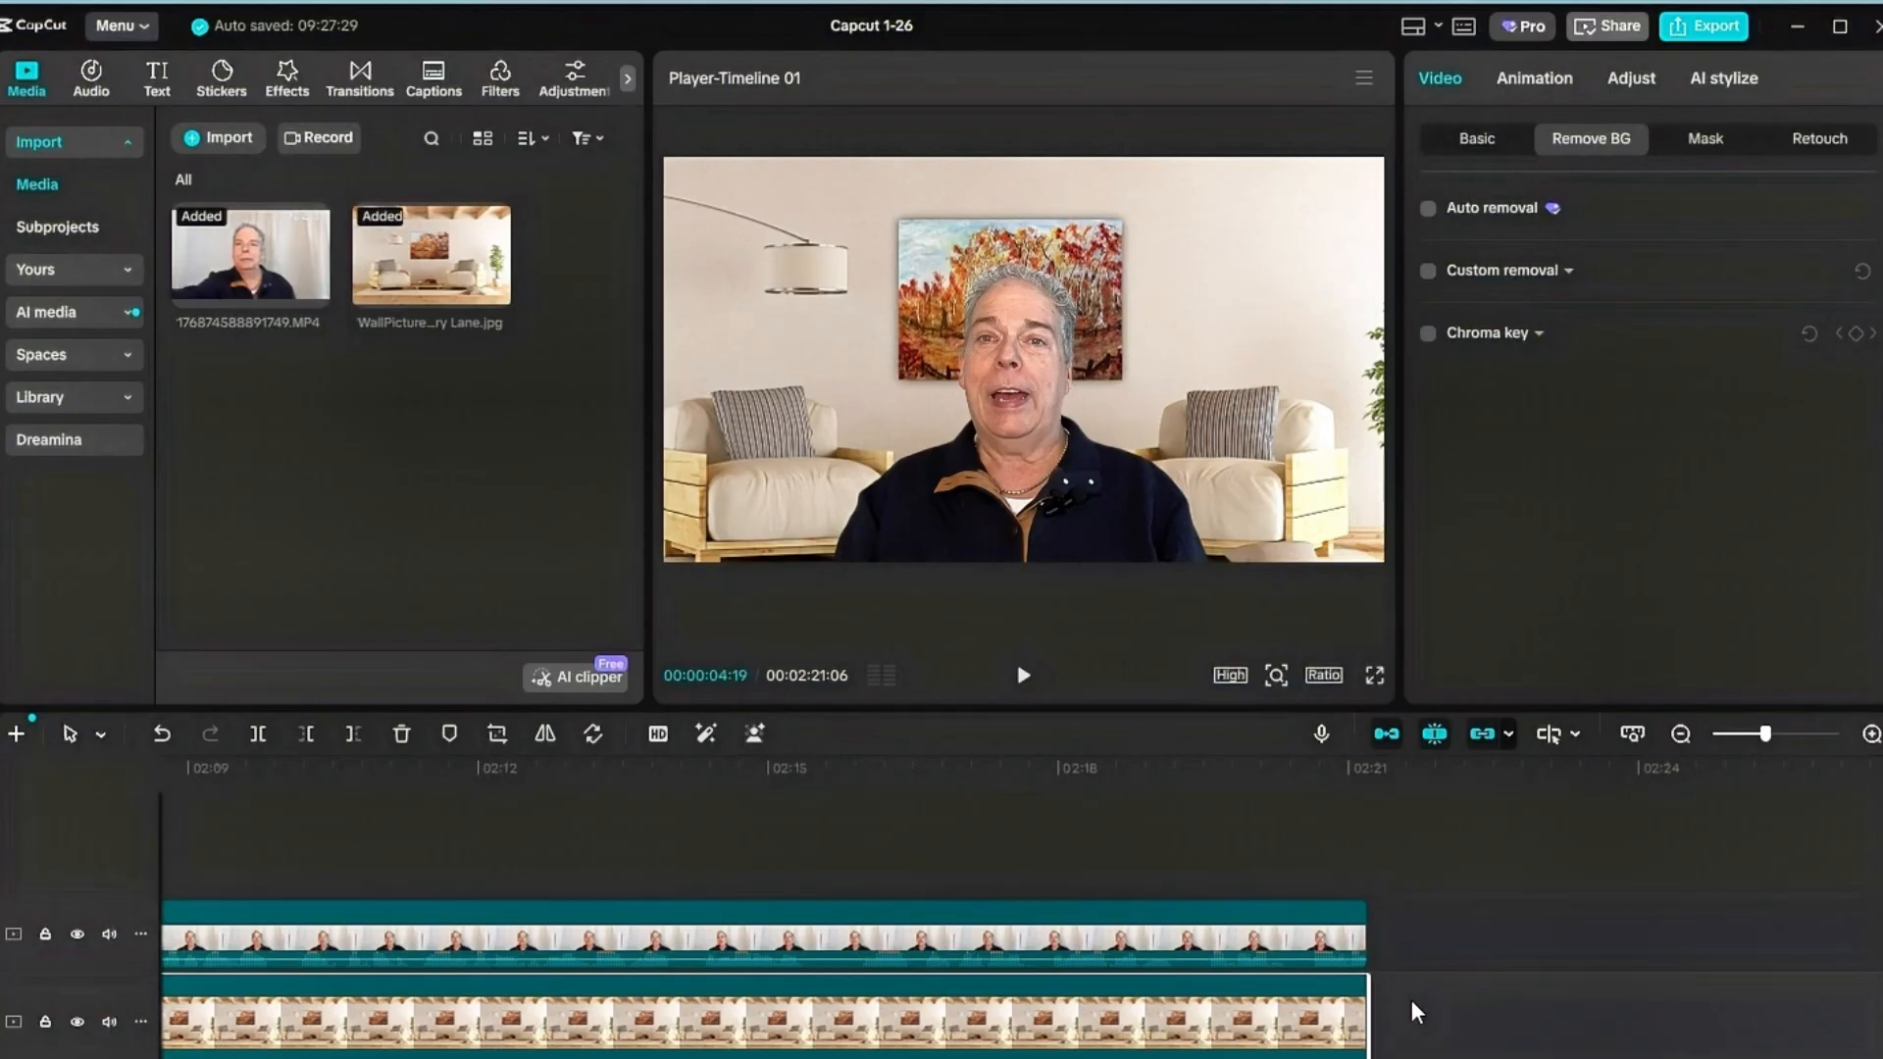
- View both clips in full on the timeline and play the video from 00:00:00:00 to check the edit
left_click(1742, 735)
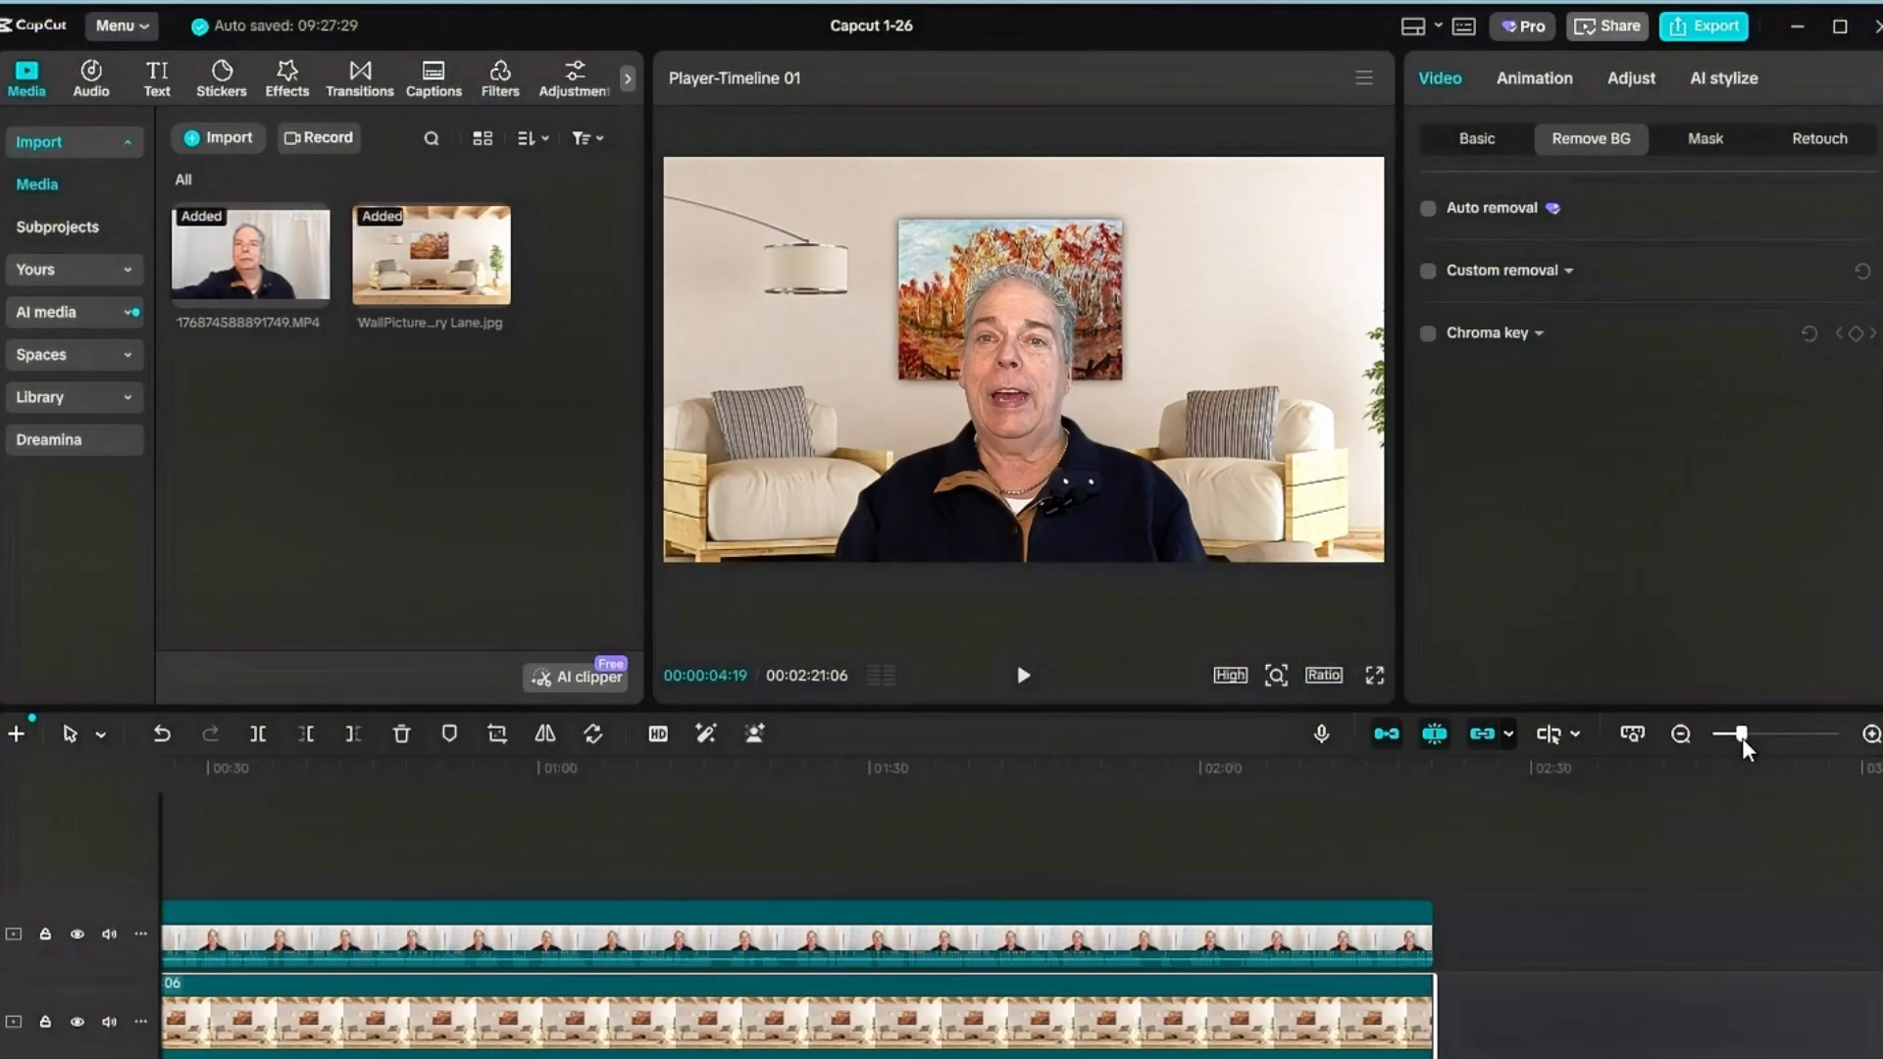
left_click(1729, 736)
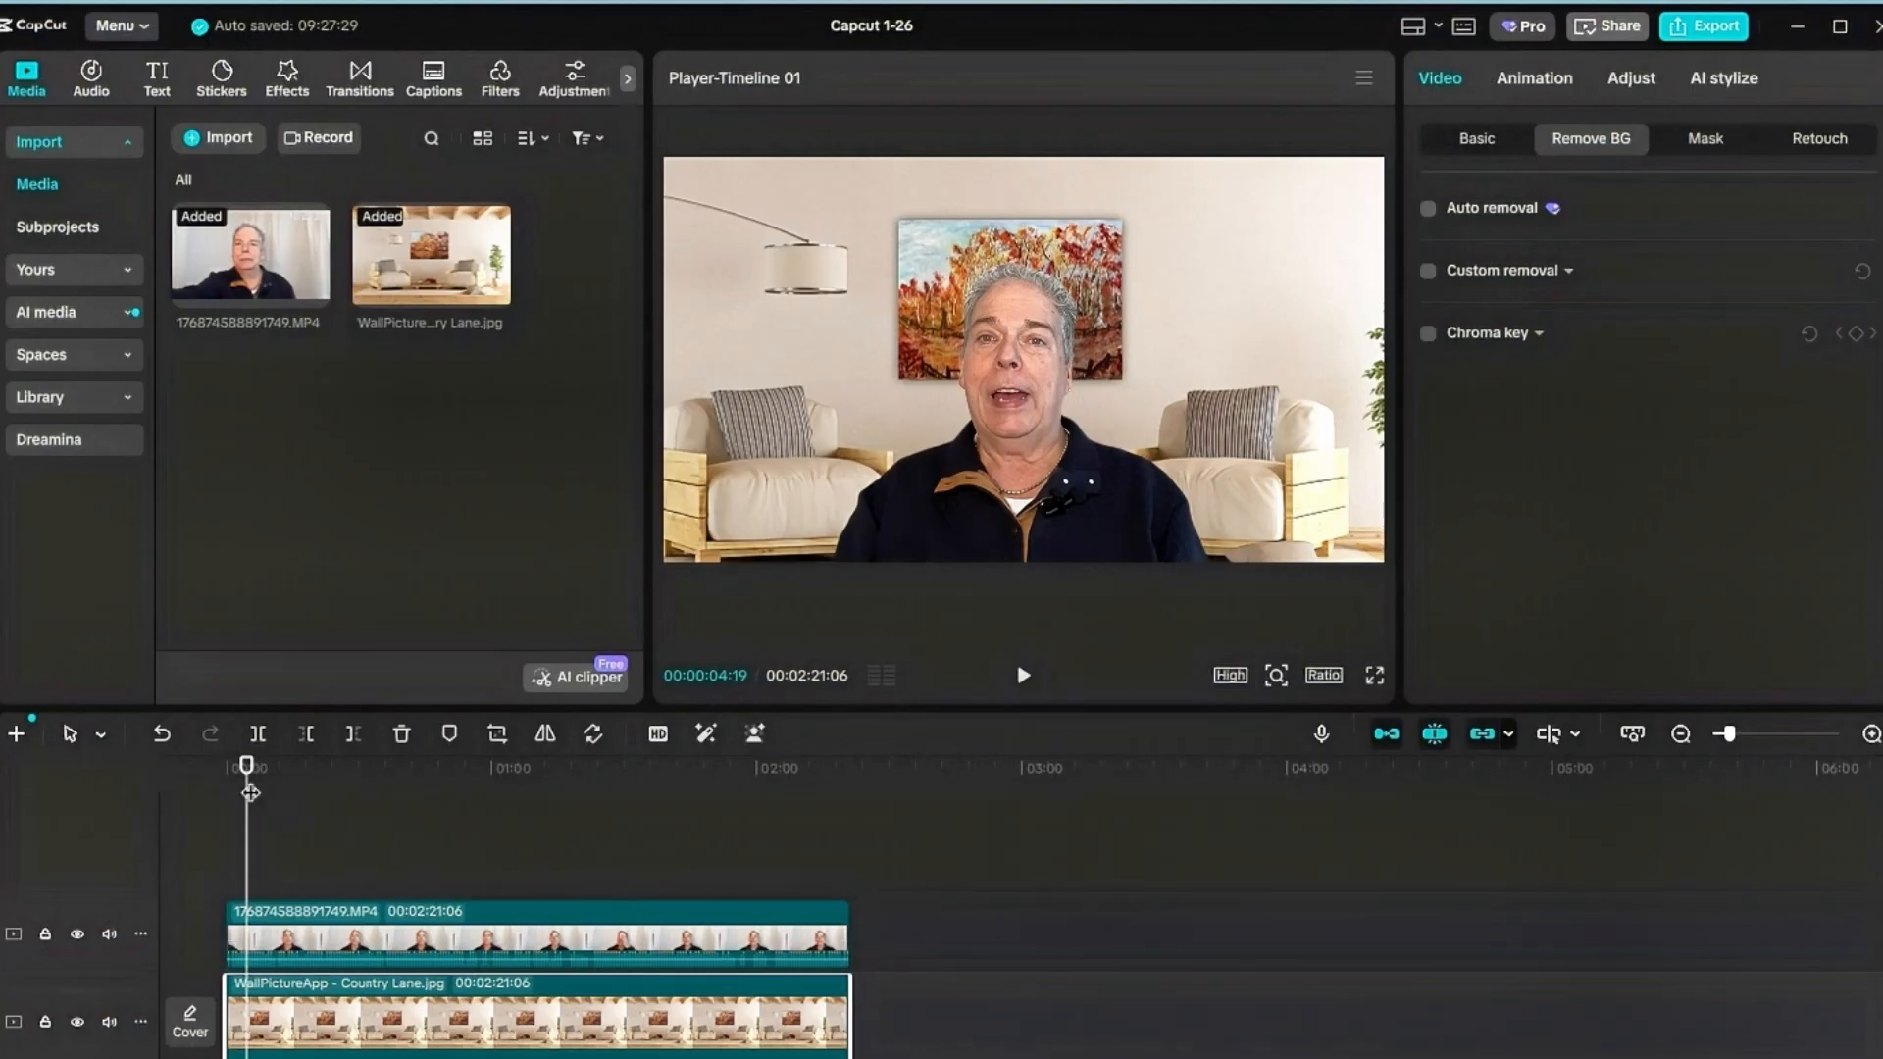
left_click_drag(246, 766, 203, 761)
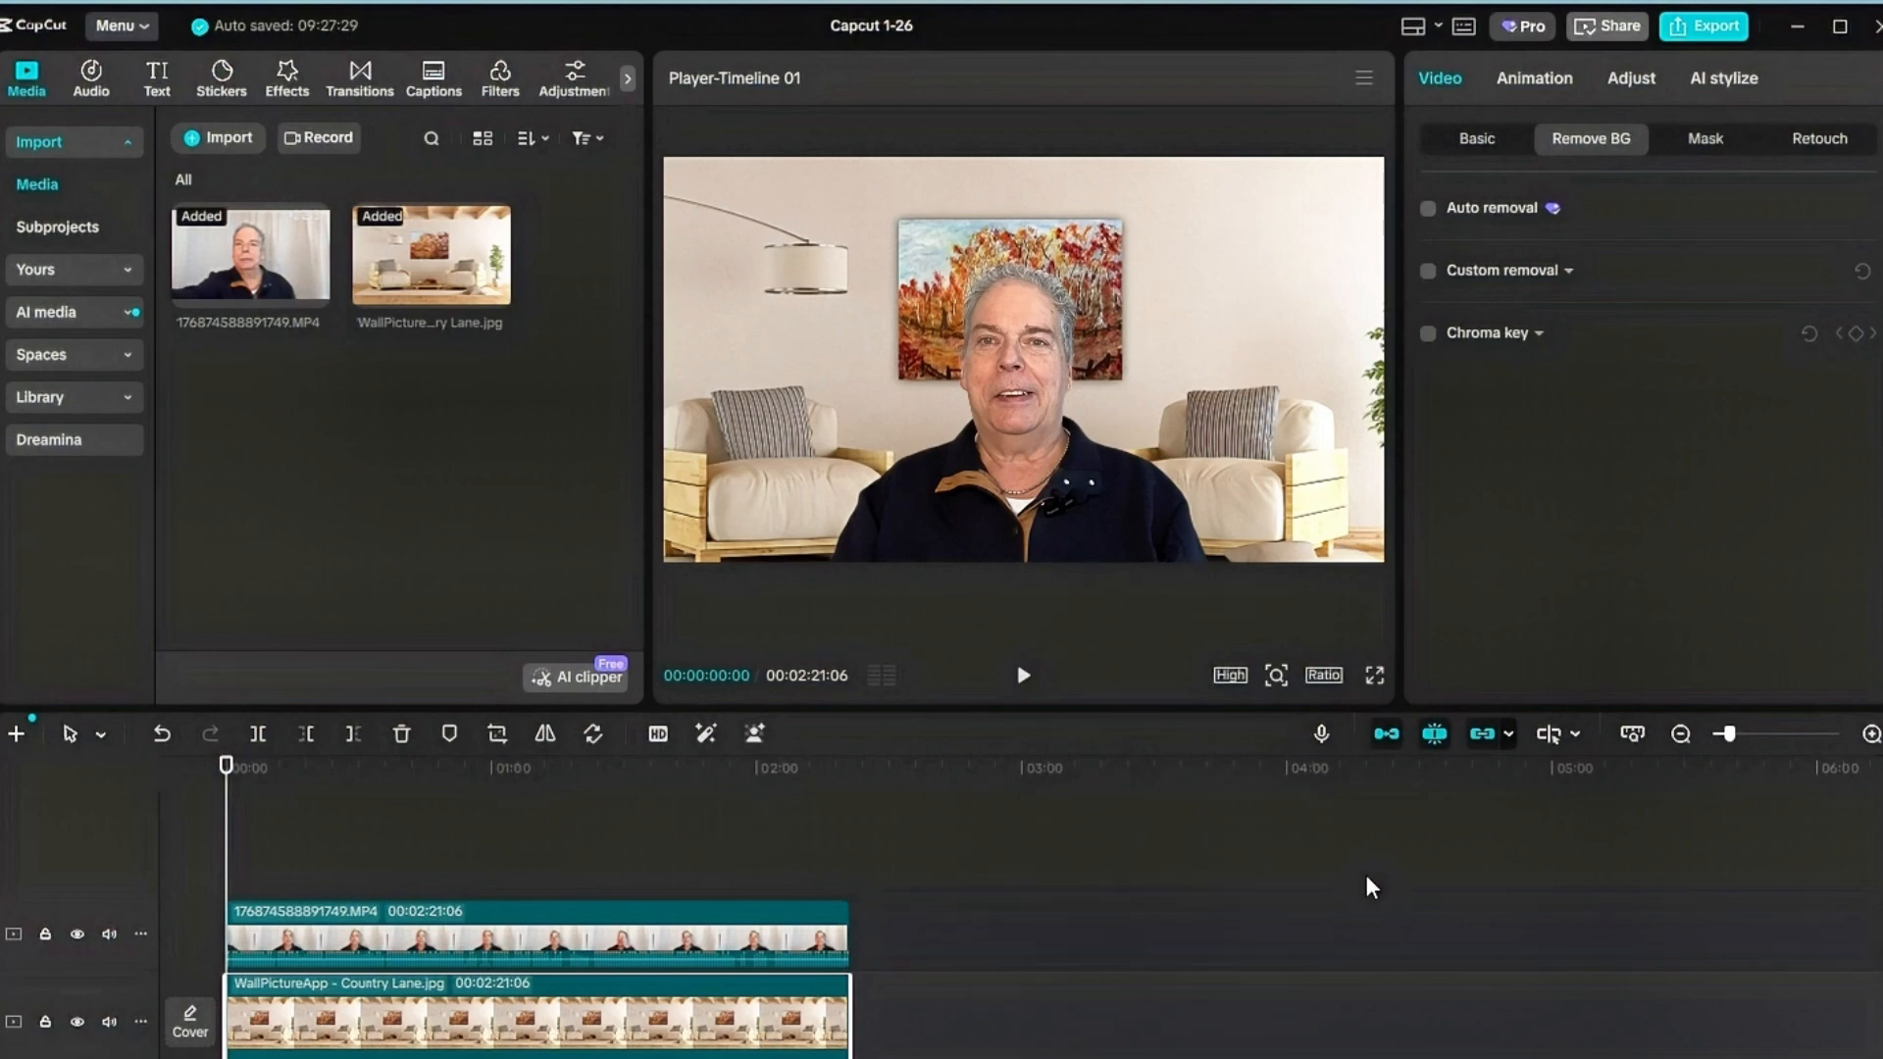
left_click(1024, 677)
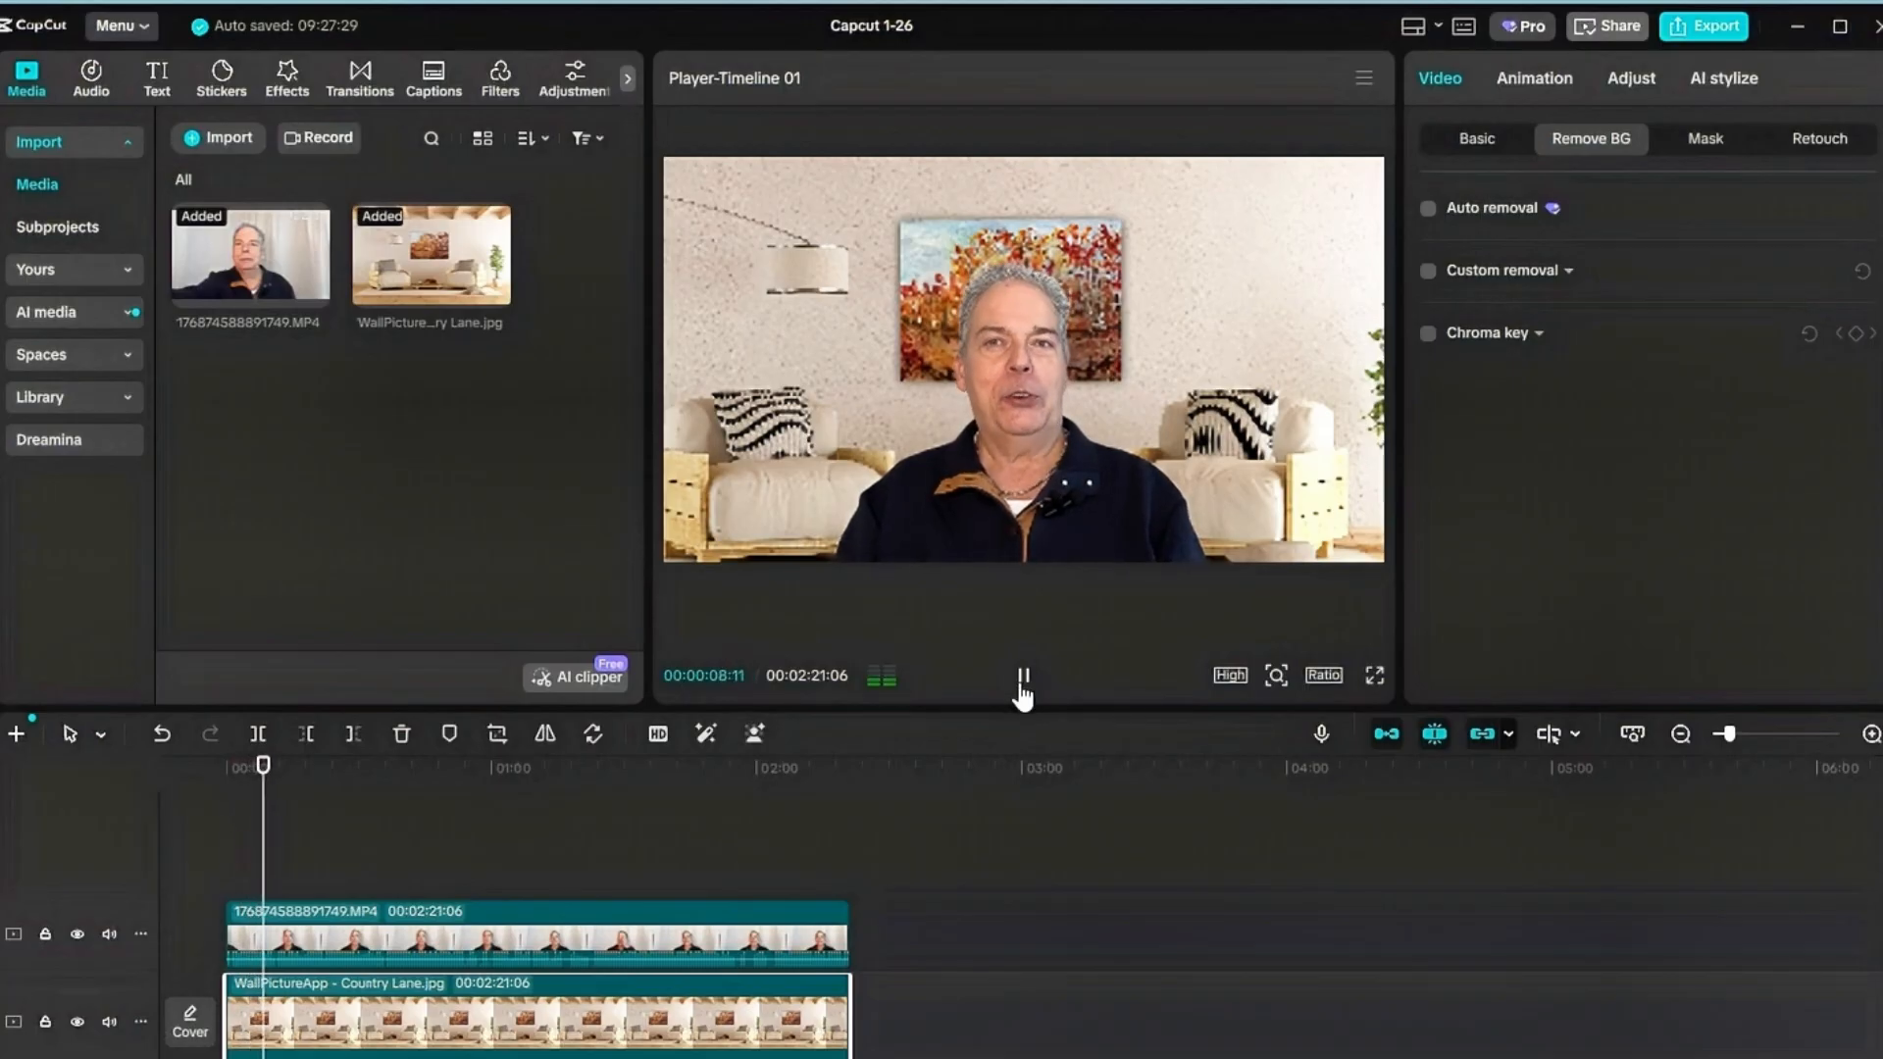
left_click(1023, 677)
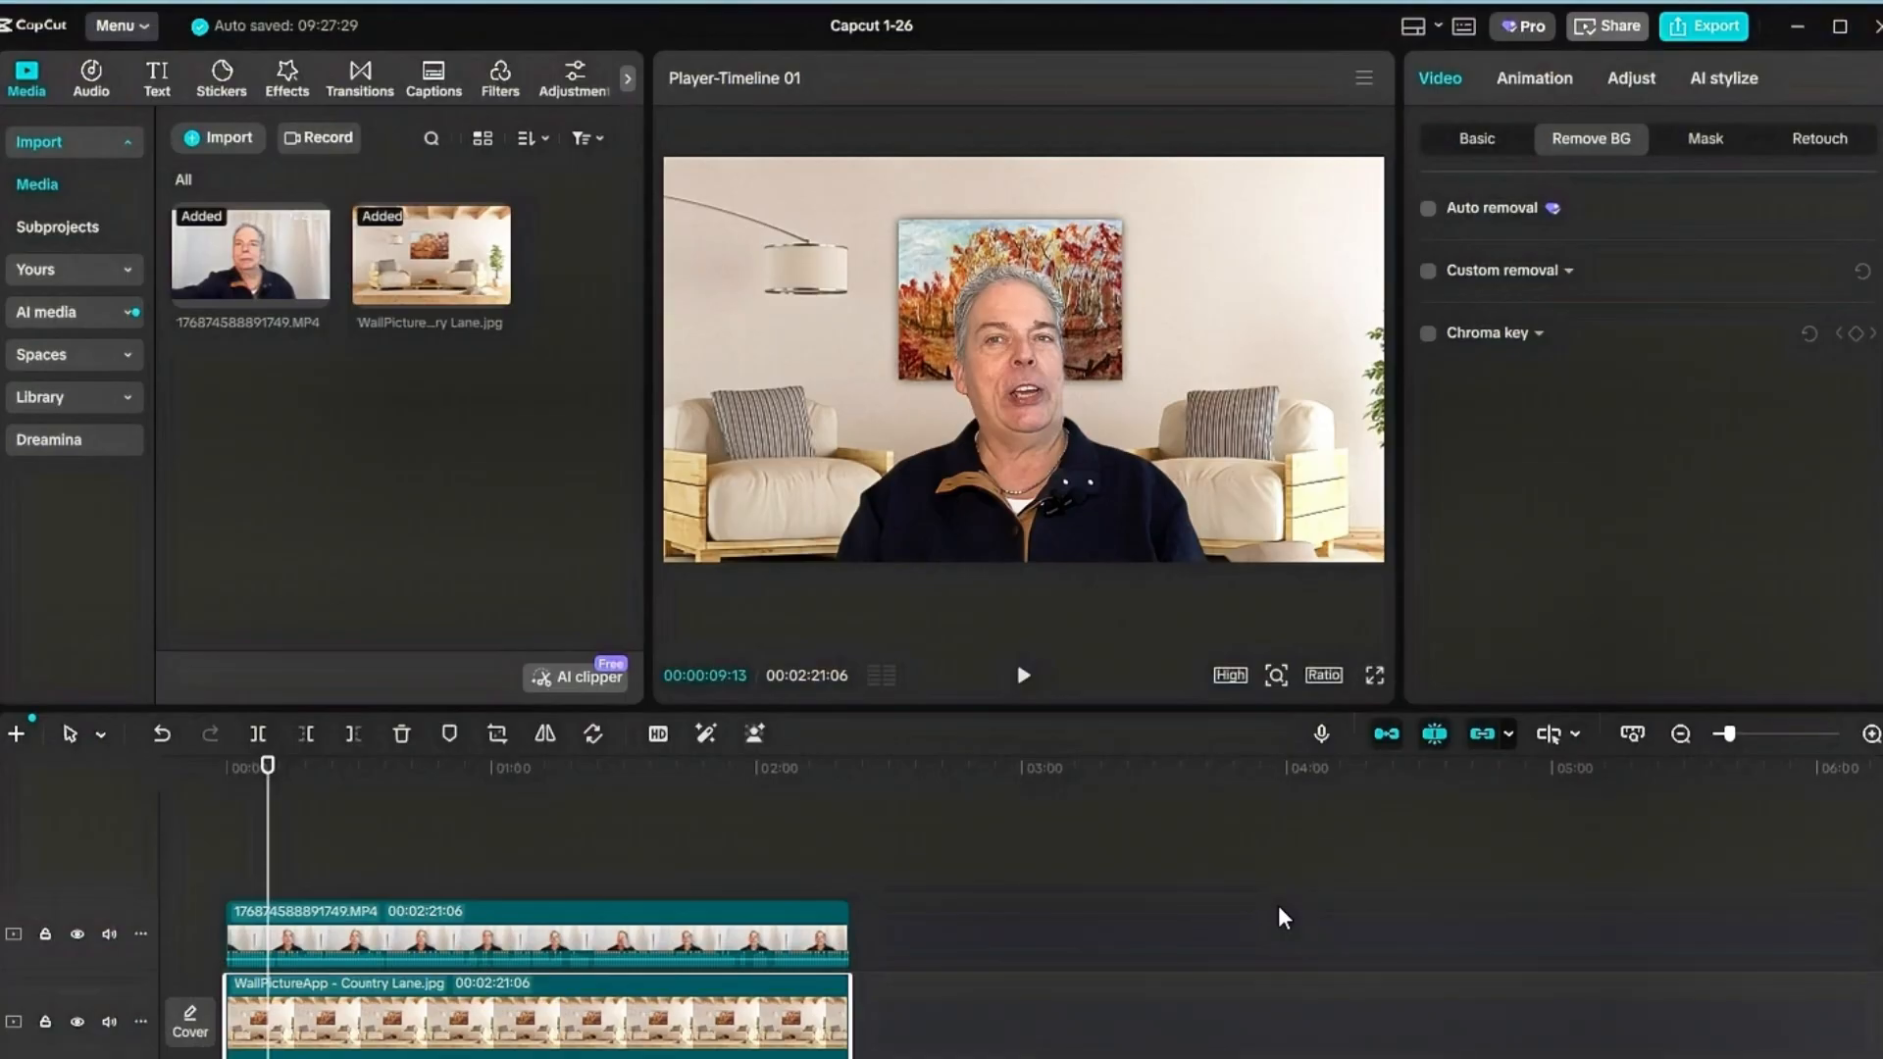
left_click(1387, 734)
left_click(1388, 732)
- Add the animated row of red hearts from the Trending stickers at 00:00:09:13 and extend its clip to about 00:30
left_click(220, 70)
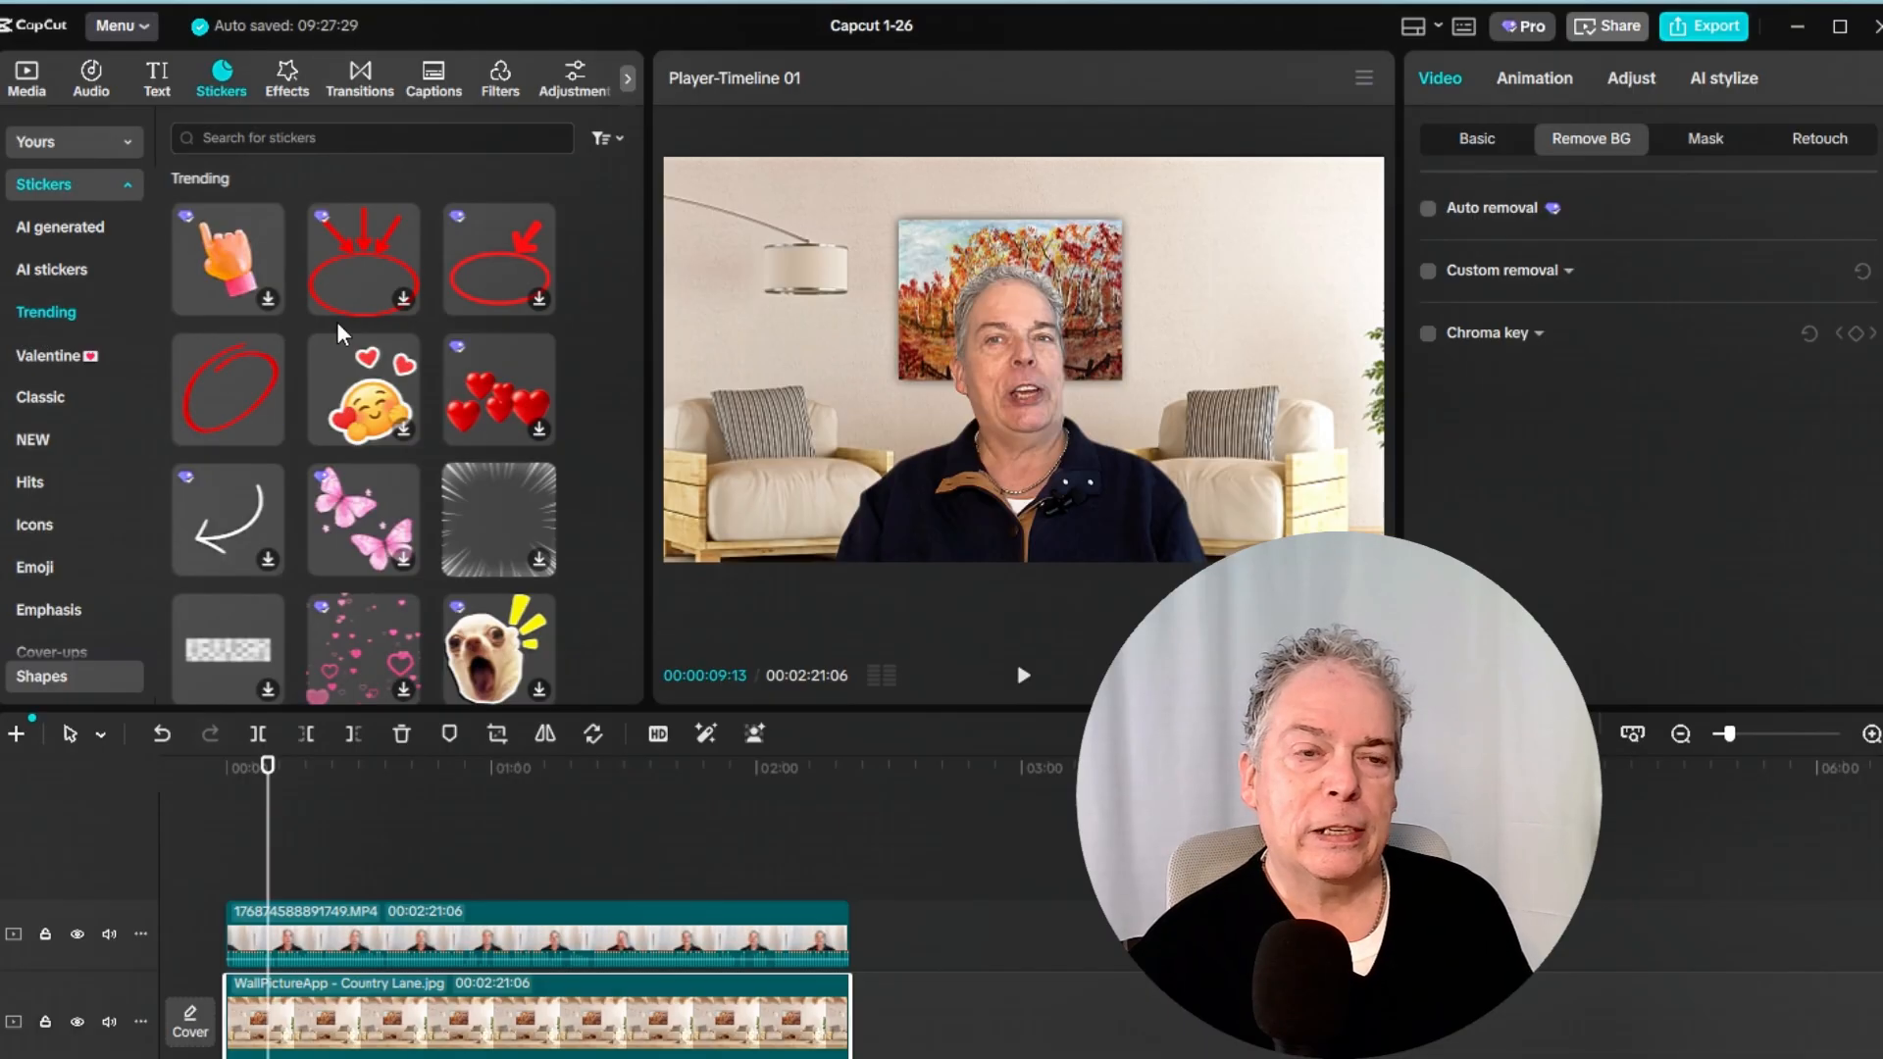
mouse_move(469, 392)
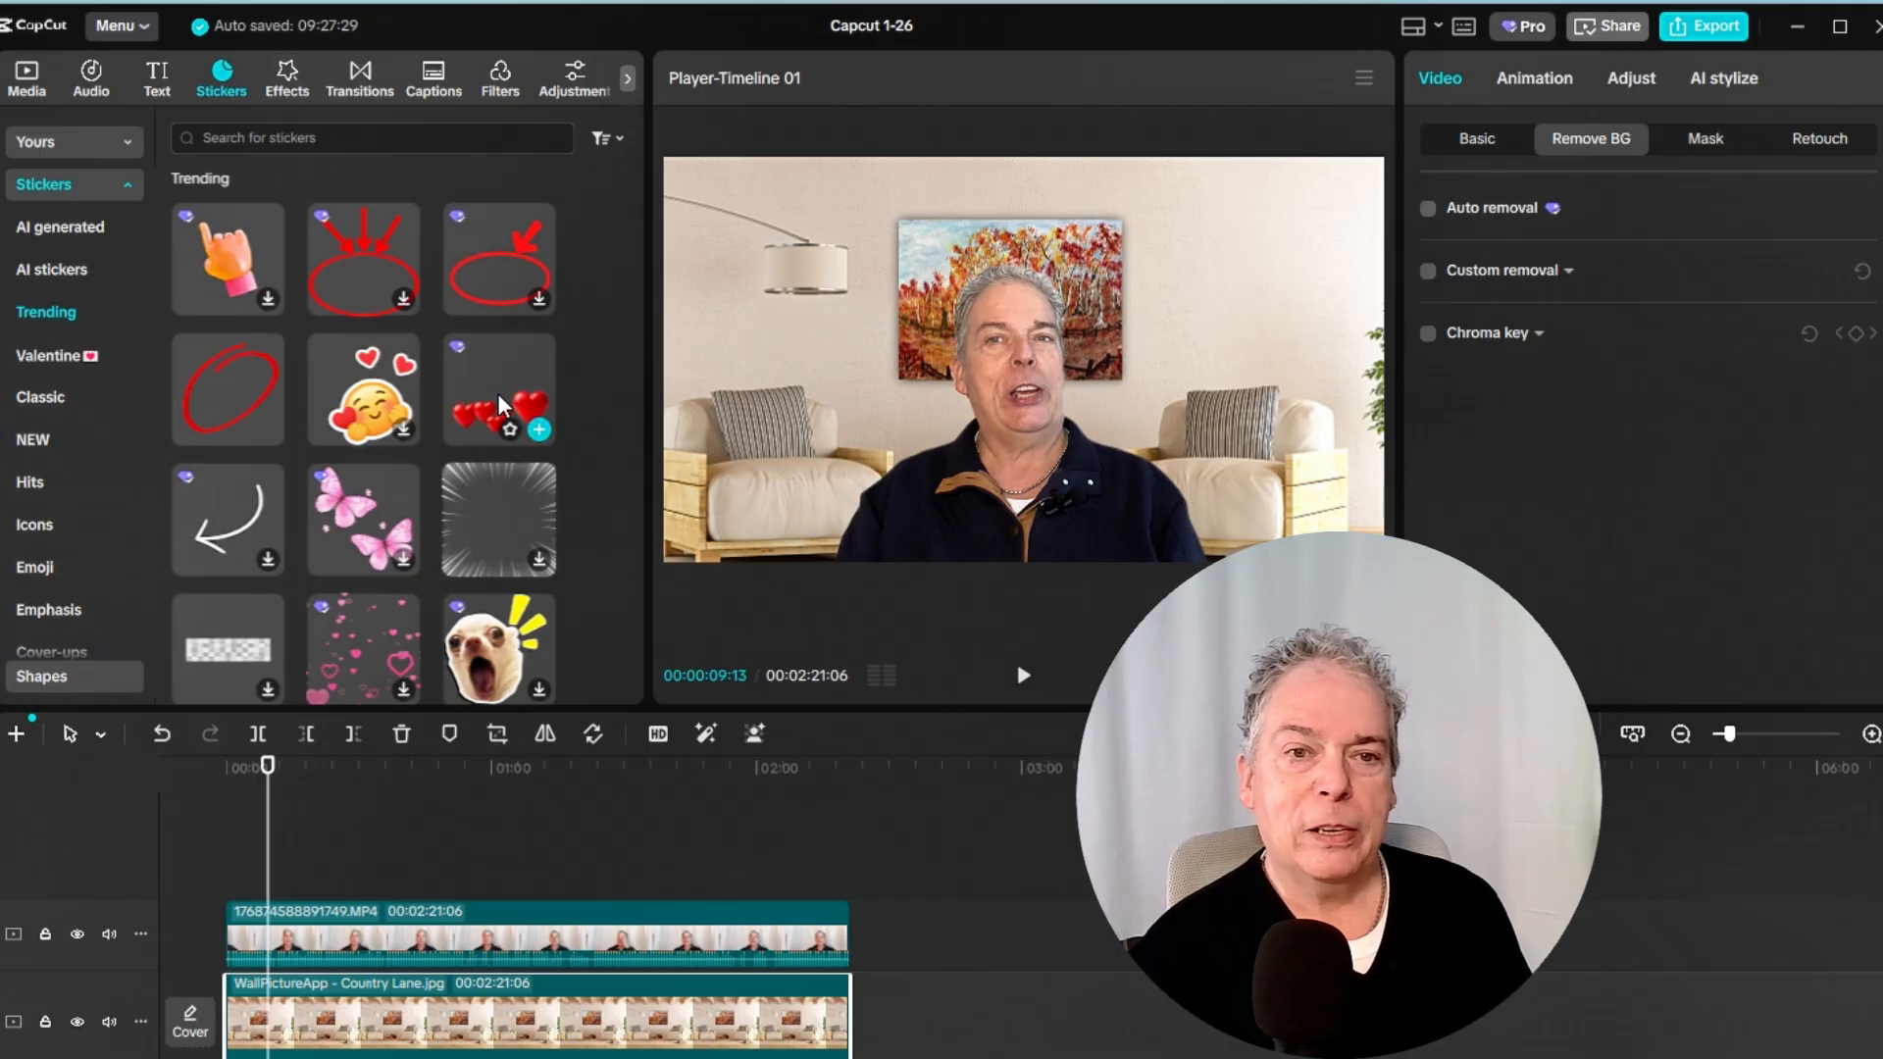
left_click(498, 392)
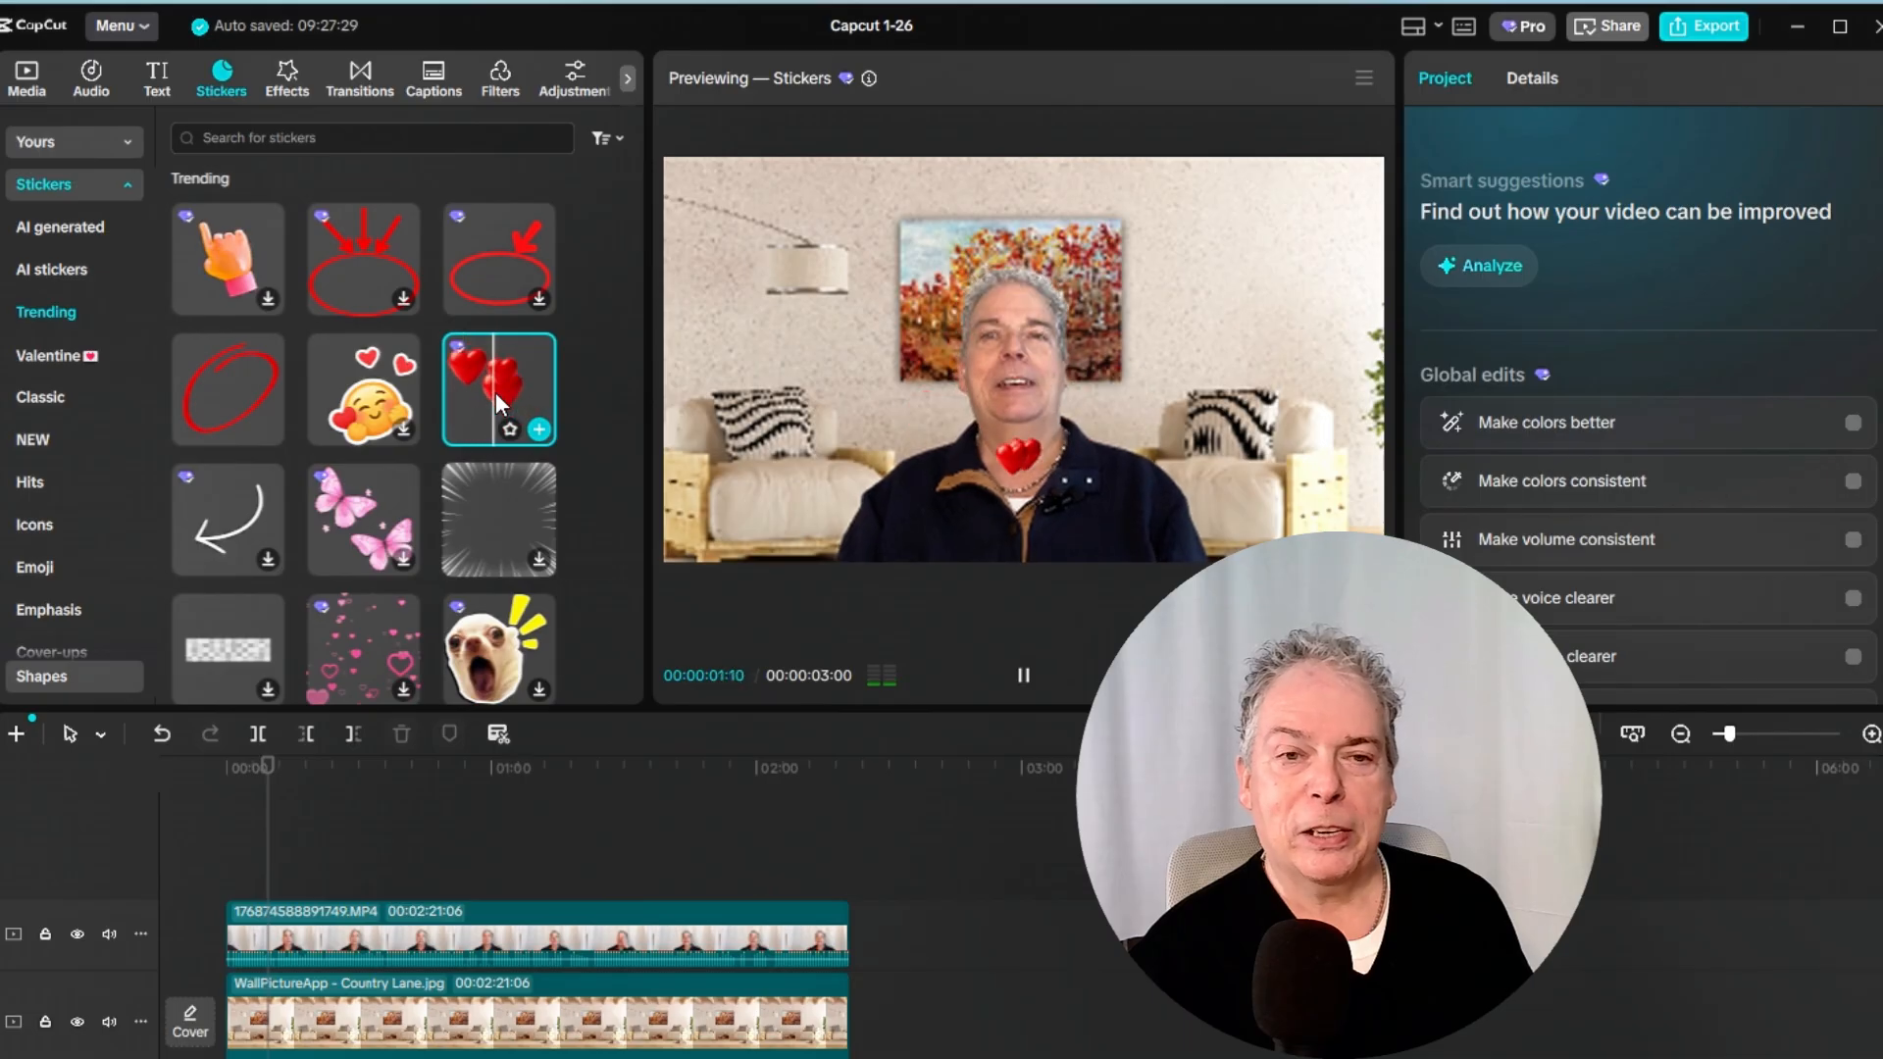
left_click(536, 429)
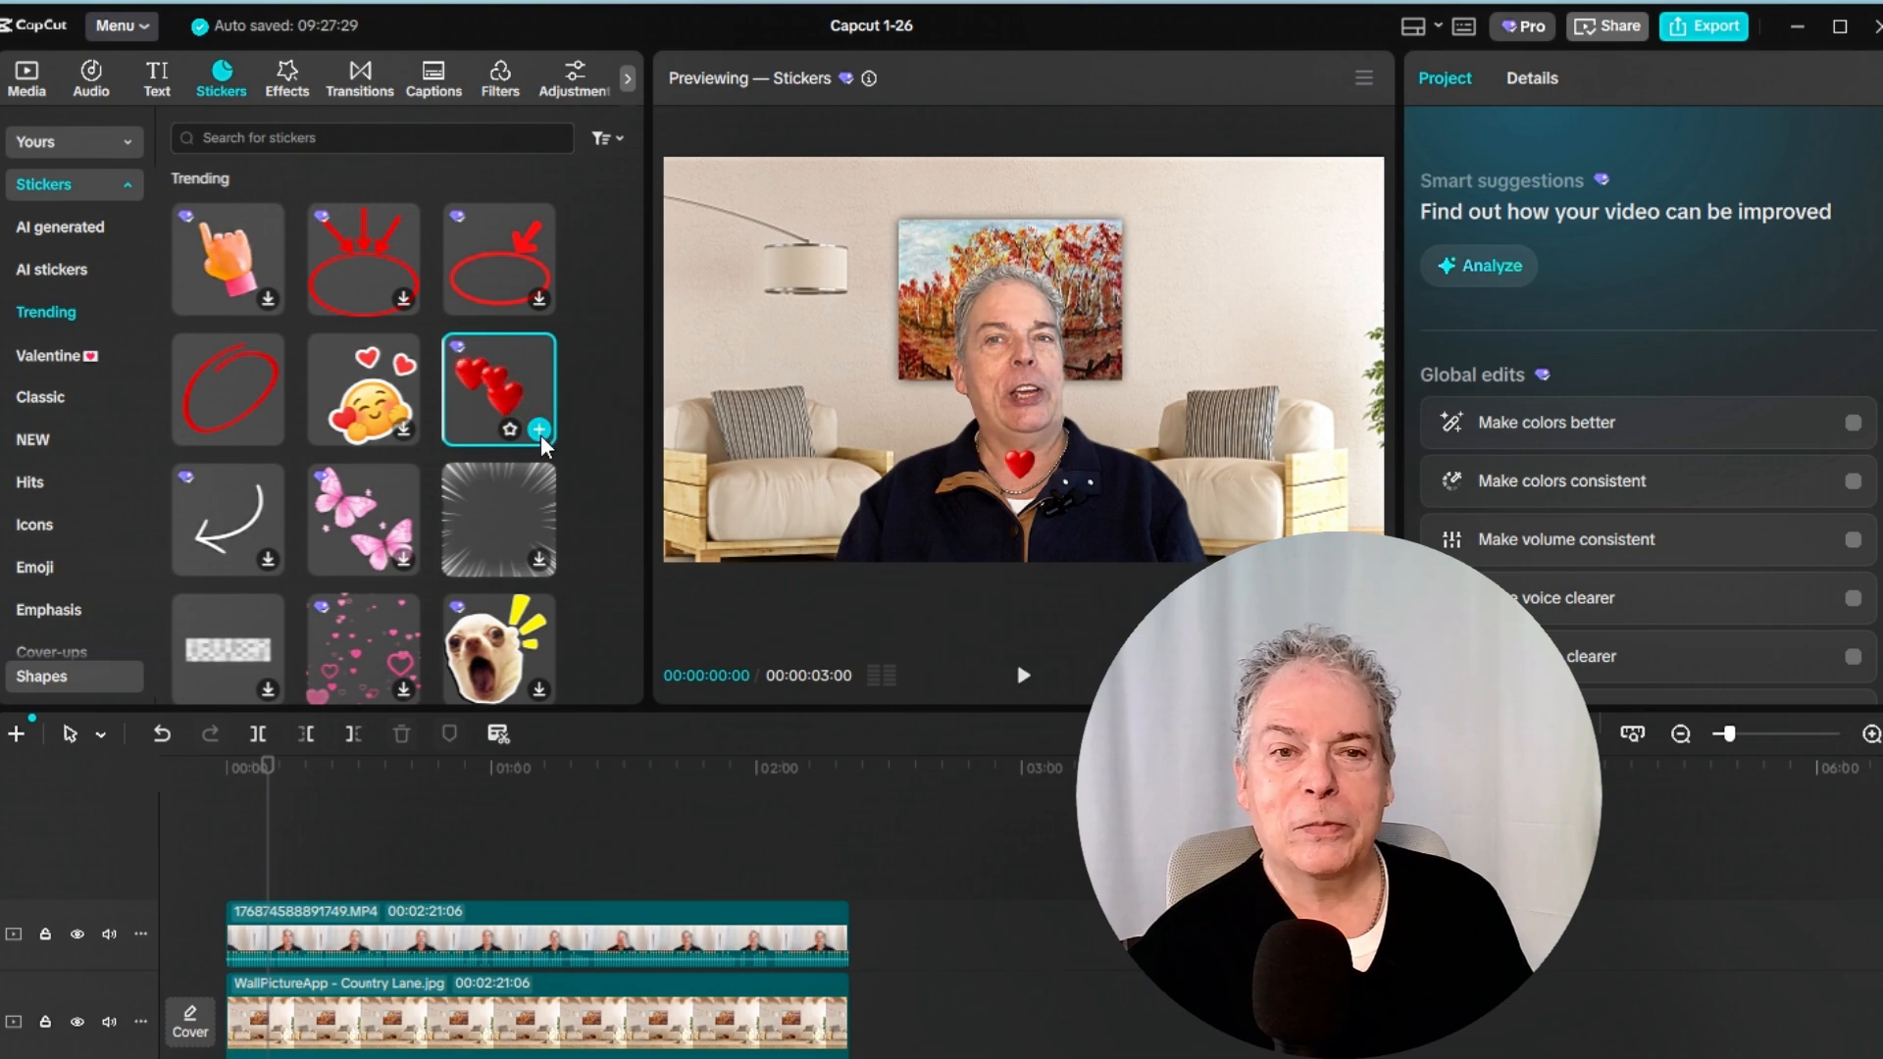
left_click(538, 429)
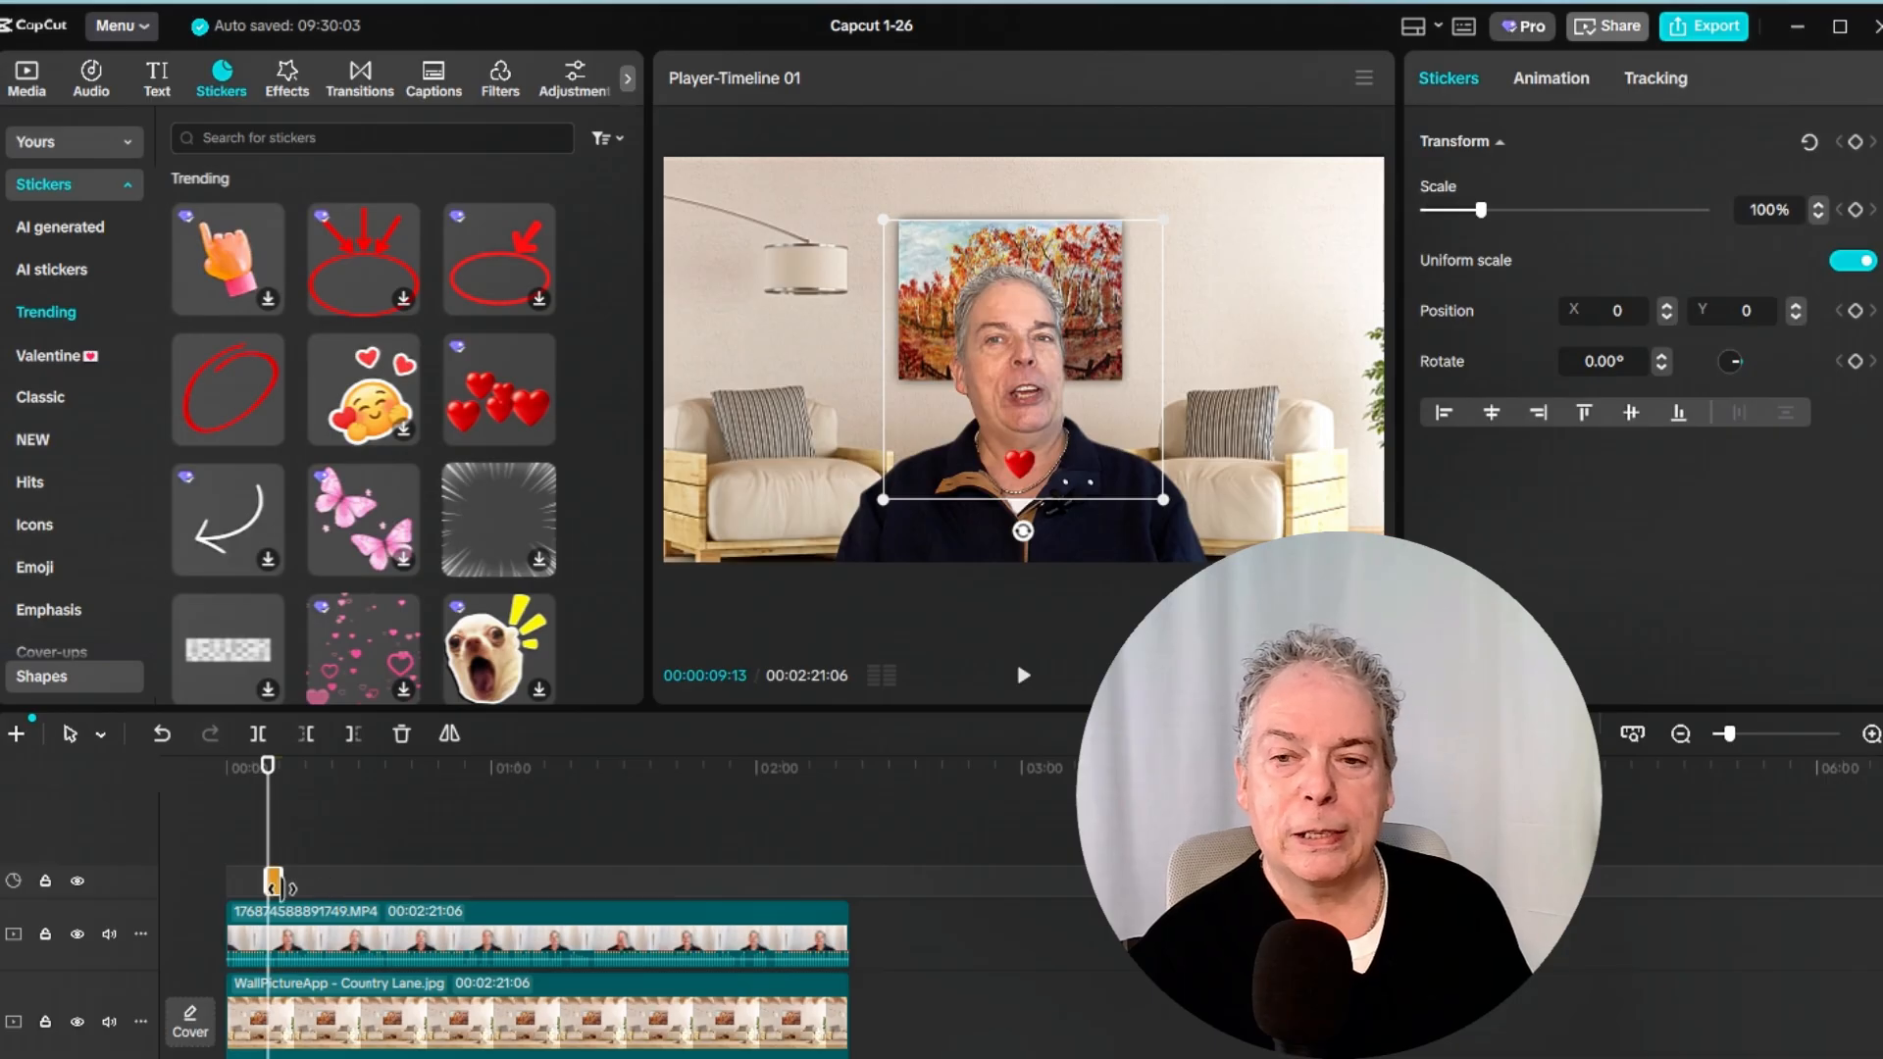
left_click_drag(282, 882, 356, 888)
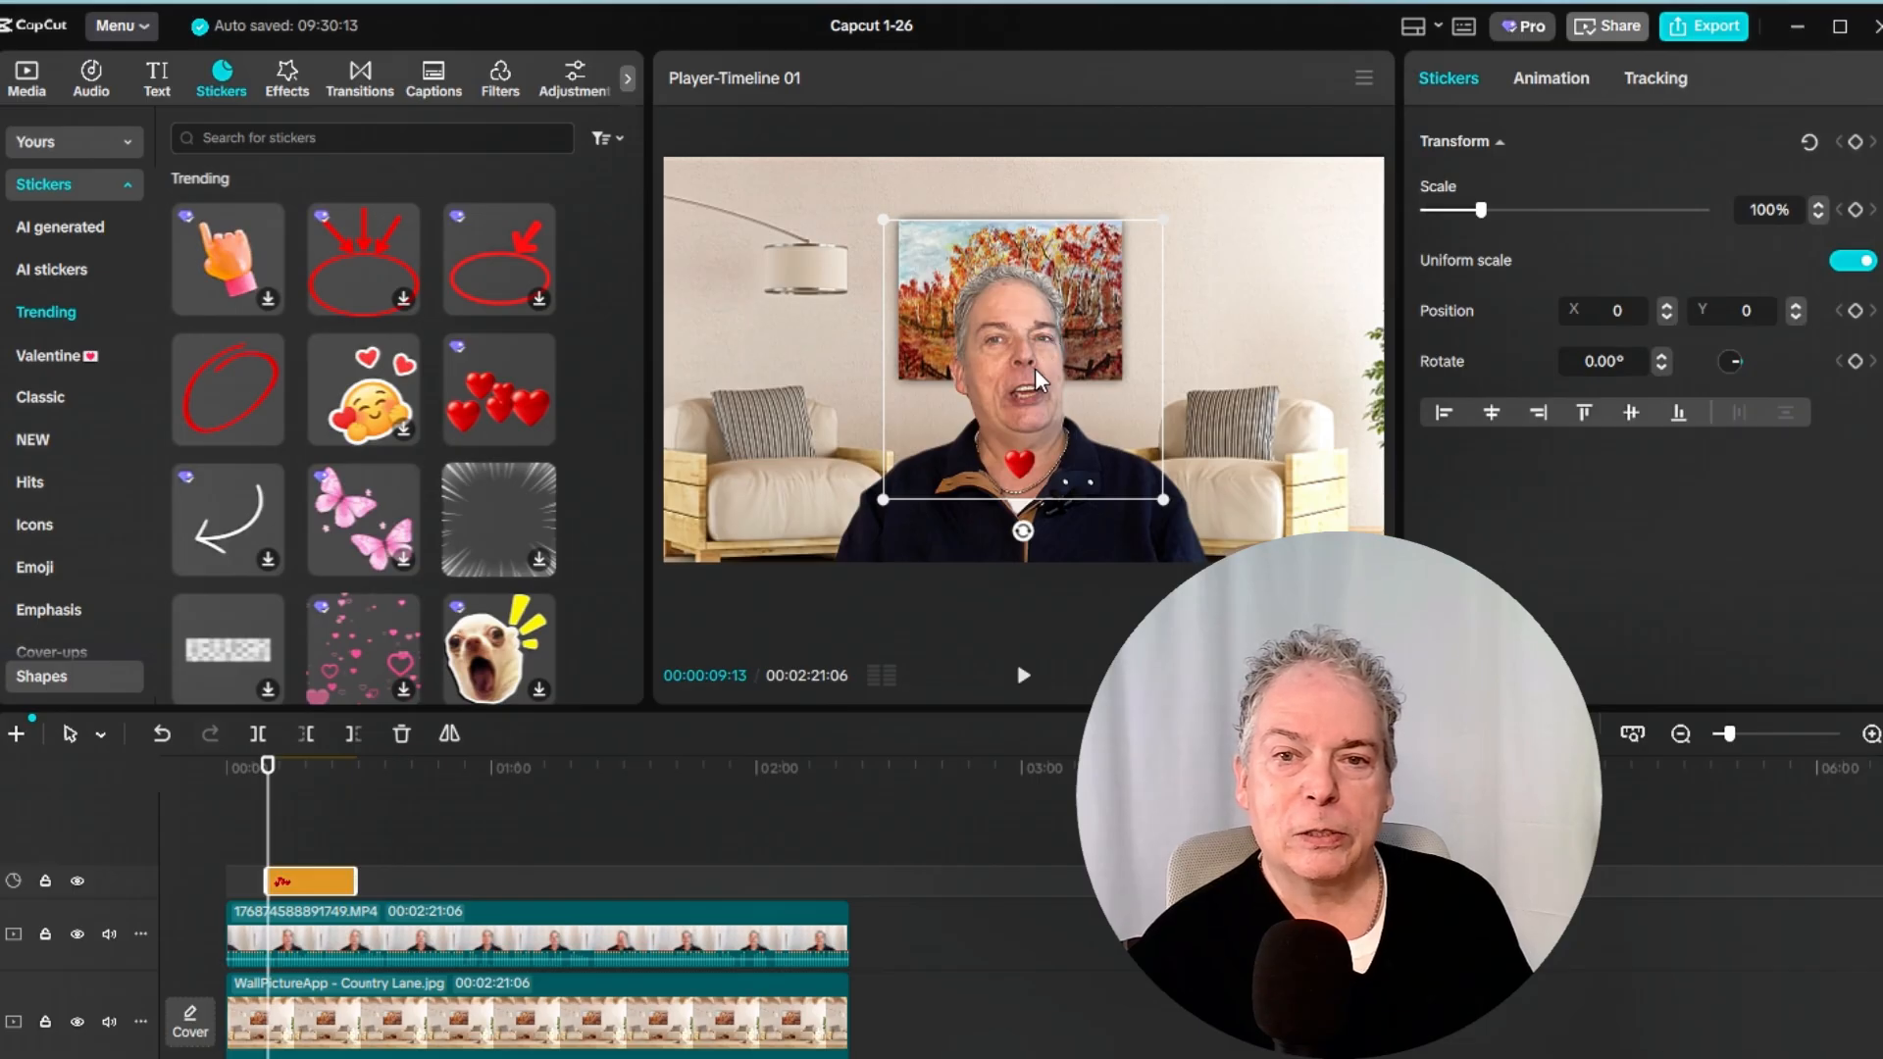
- Move the hearts sticker to X -1066, Y 334, scale it to 86%, and preview its animation
left_click_drag(1036, 369, 844, 308)
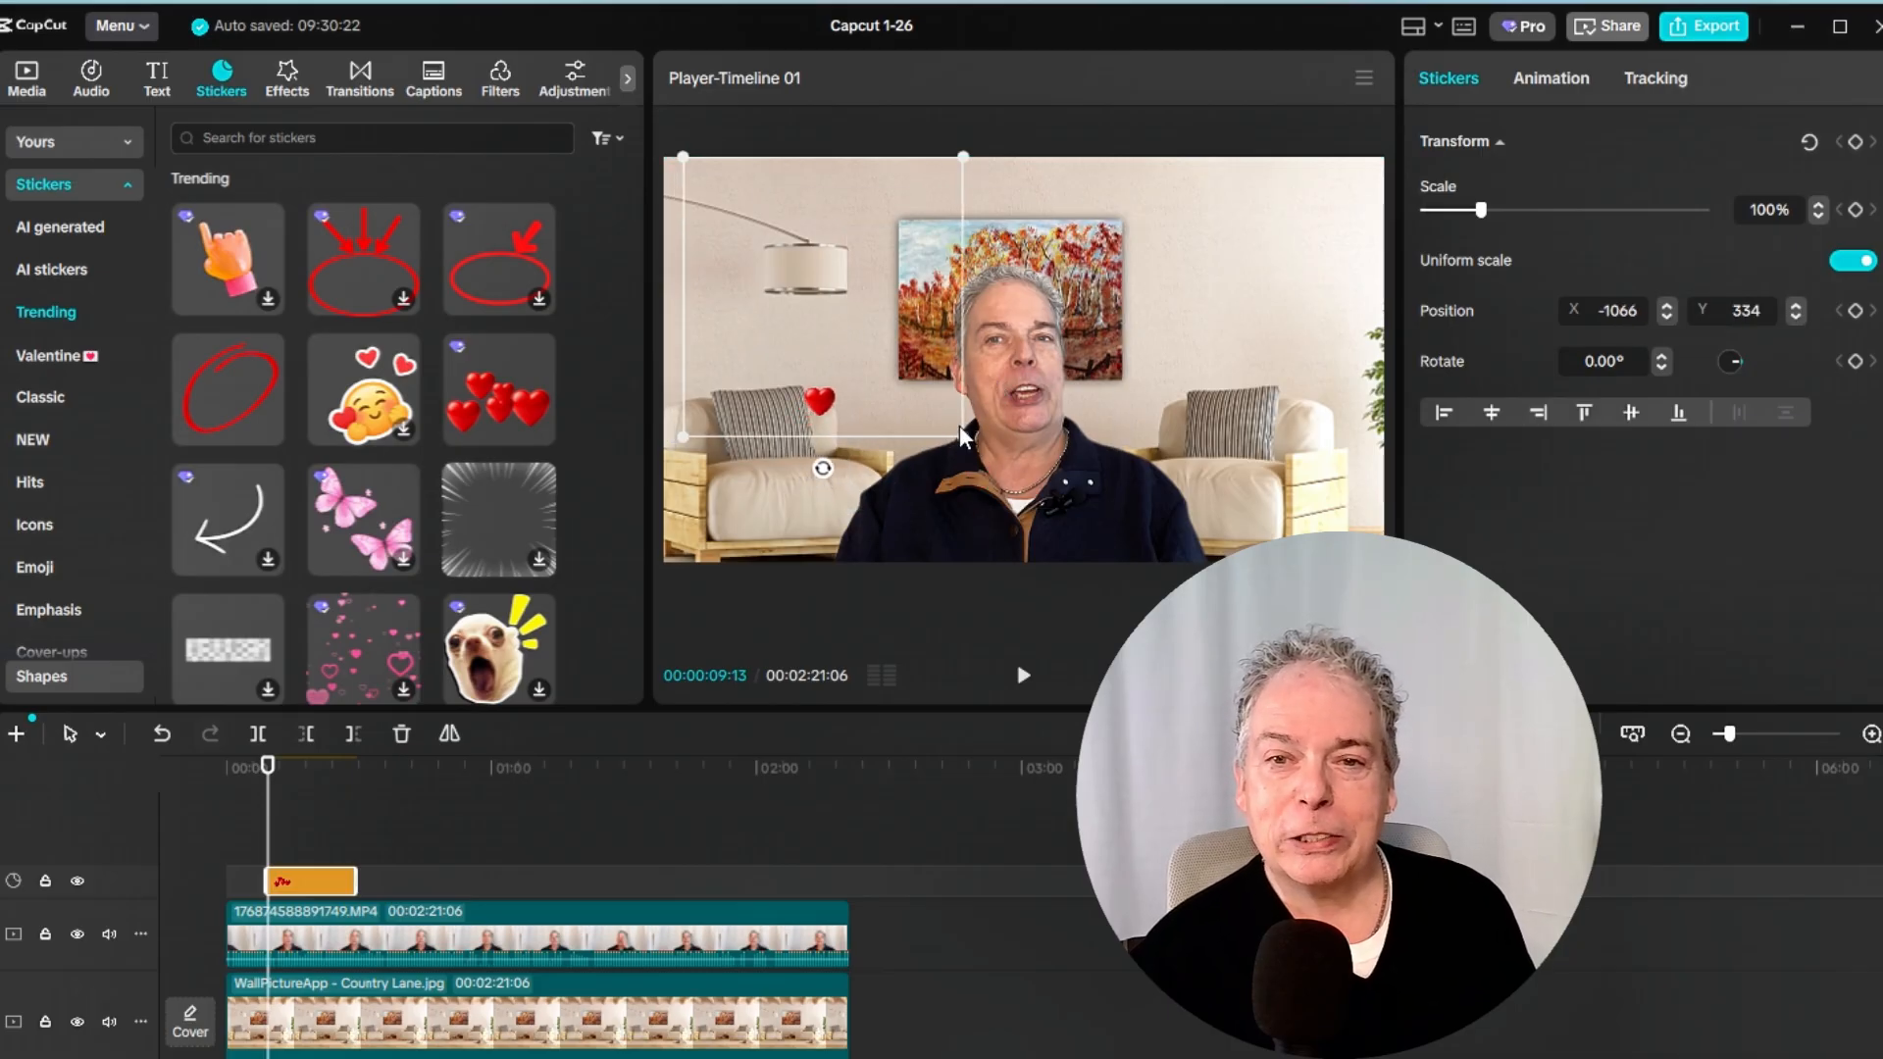
left_click_drag(970, 433, 932, 414)
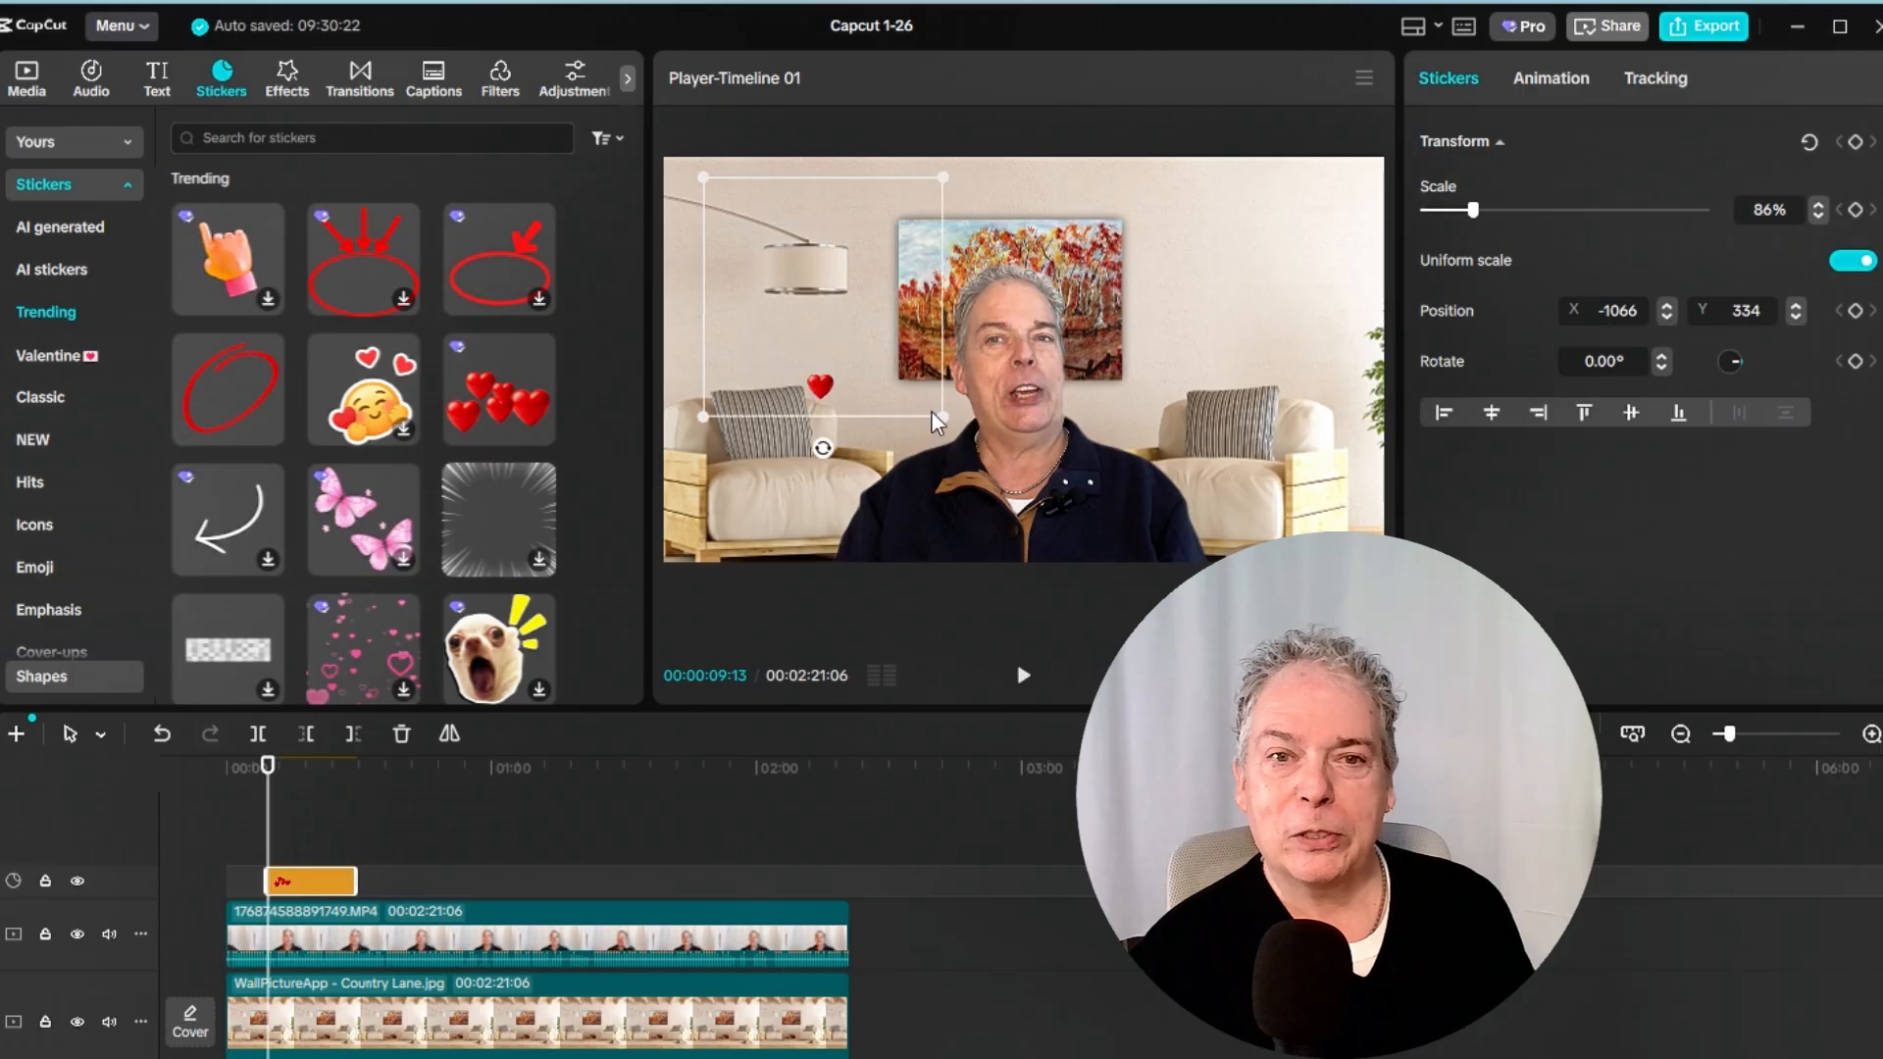
left_click(1025, 679)
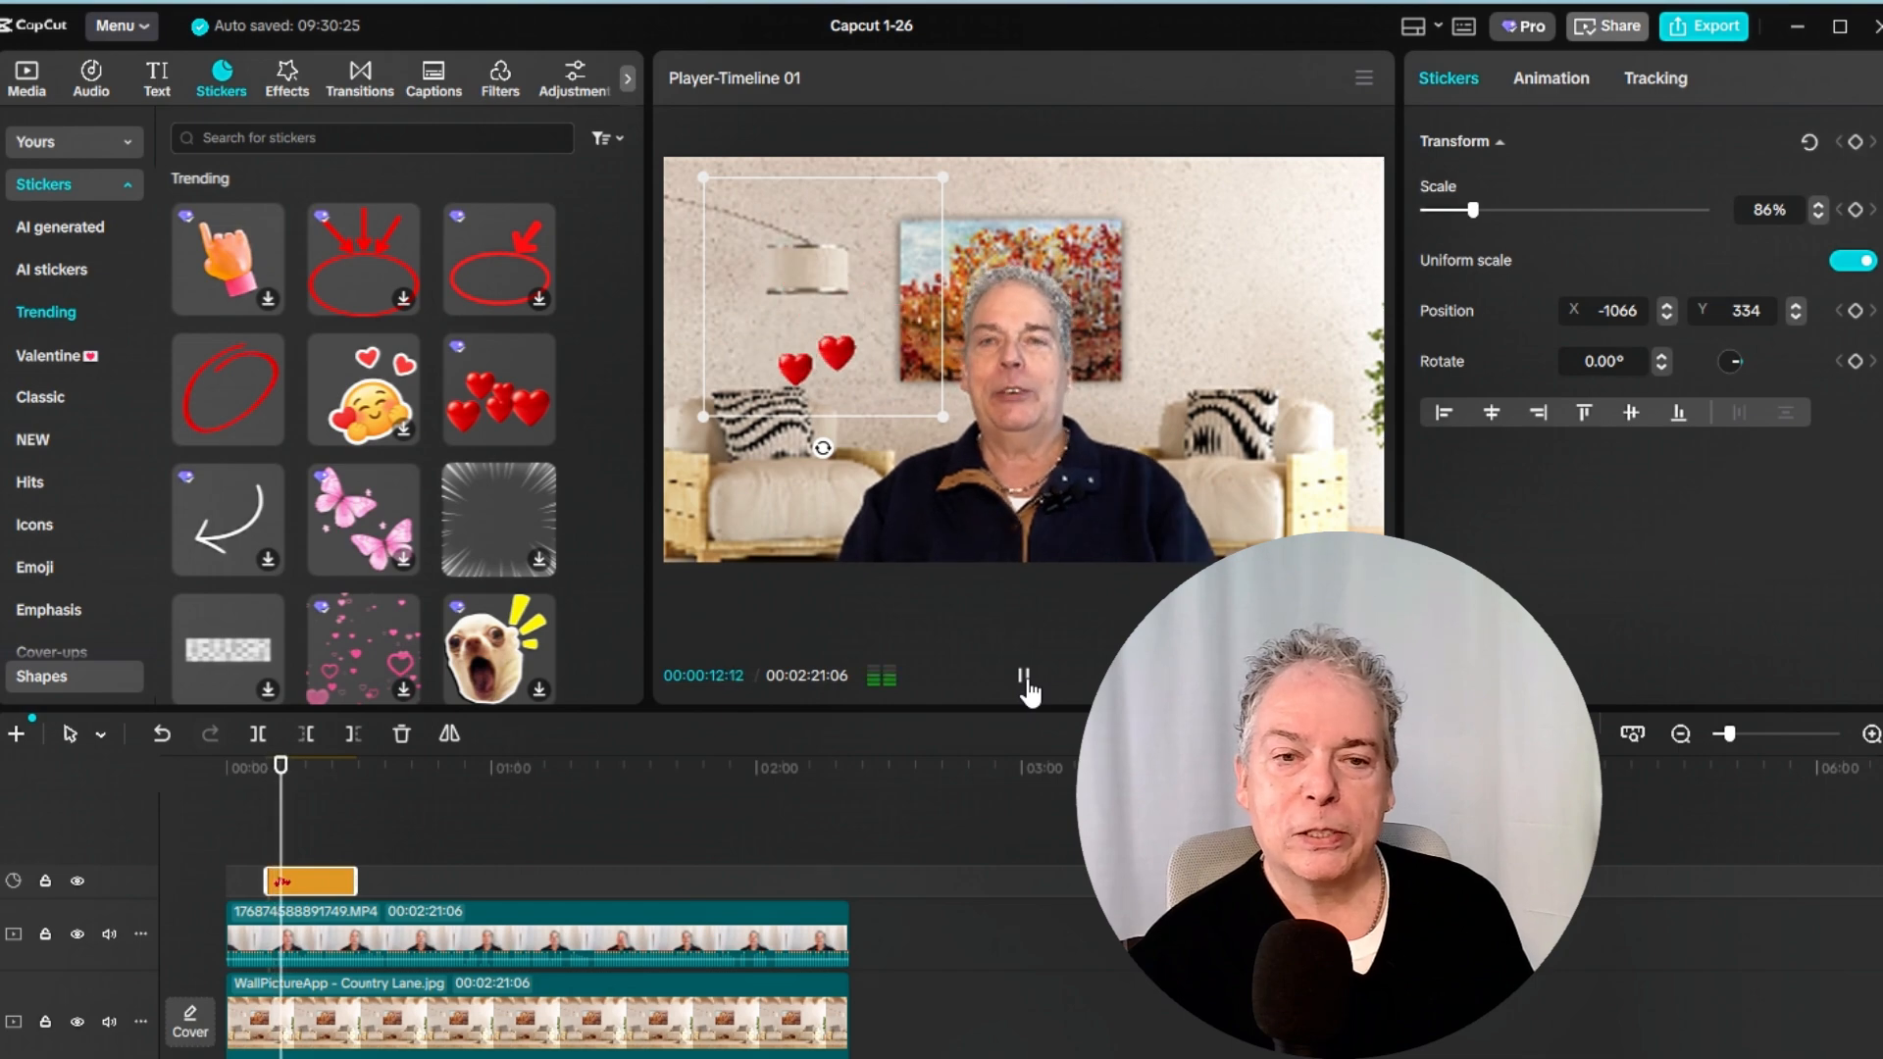
left_click(1026, 679)
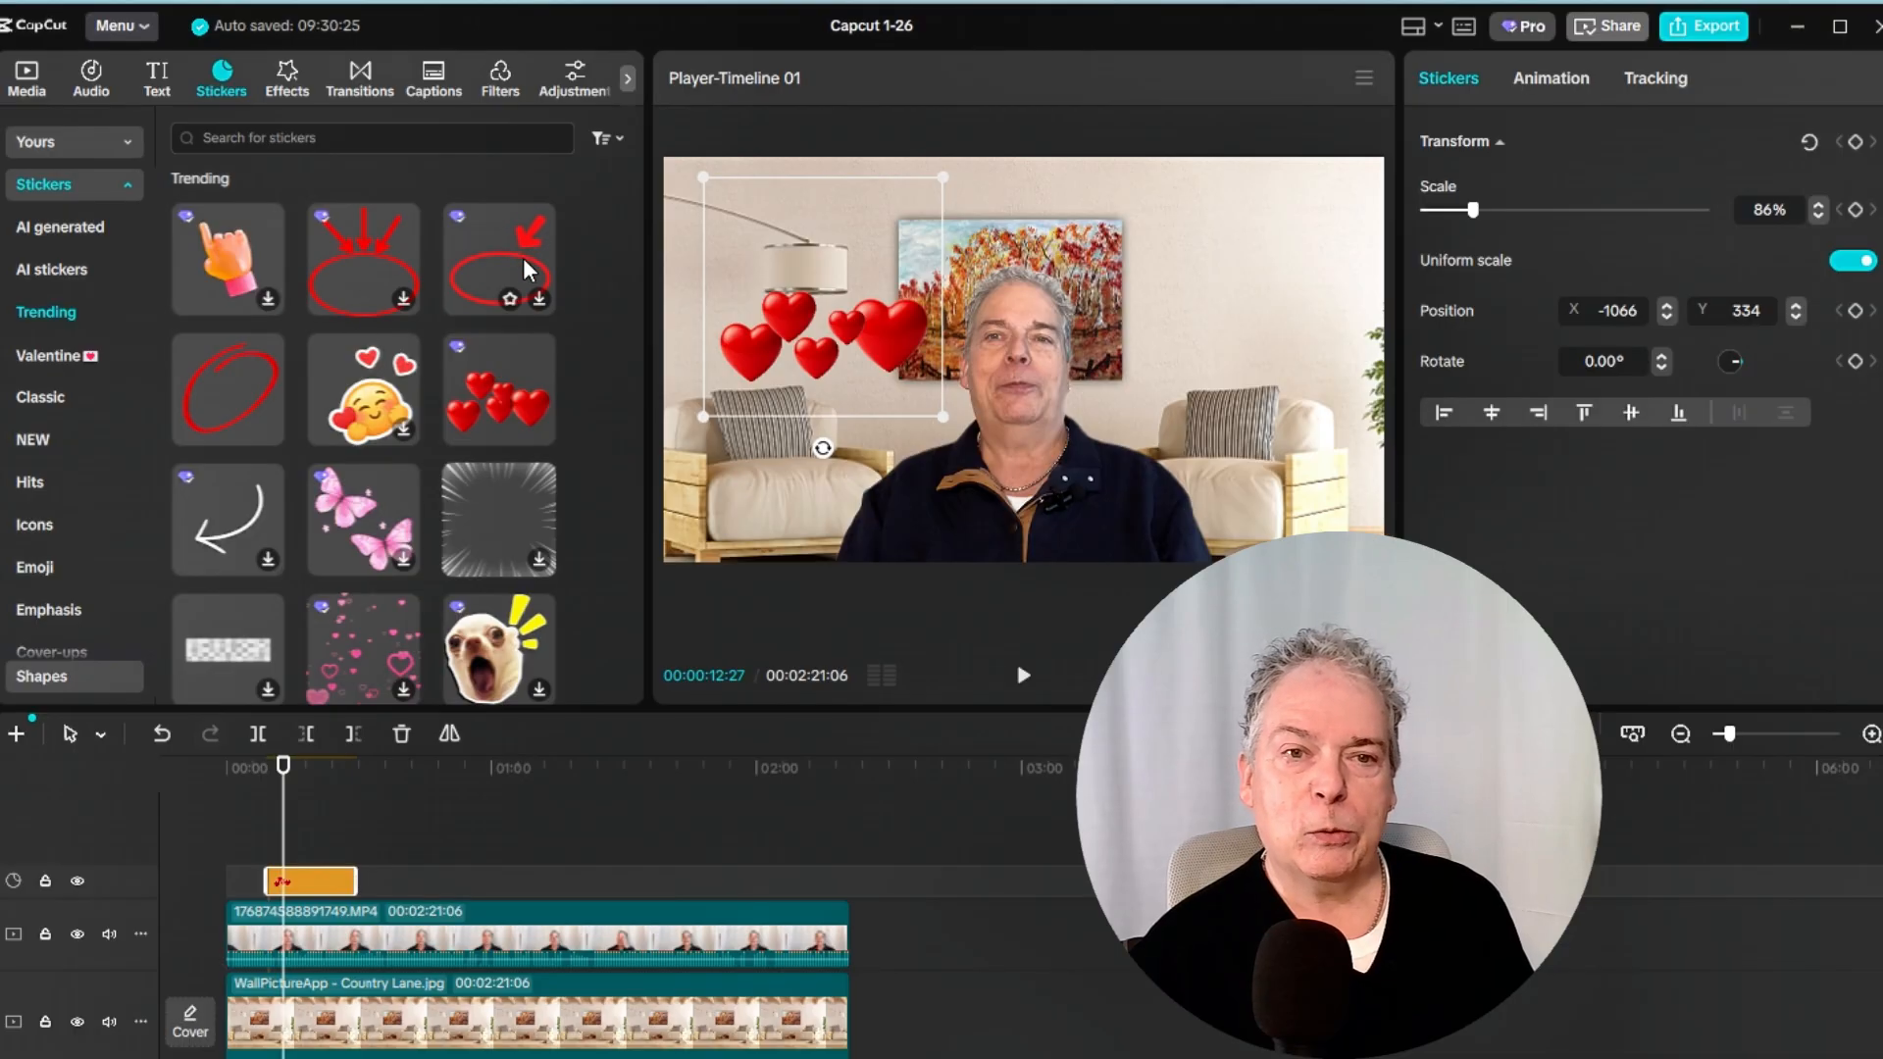
- Add the red hand-drawn circle from the Trending stickers to the timeline at 00:00:12:27
left_click(249, 380)
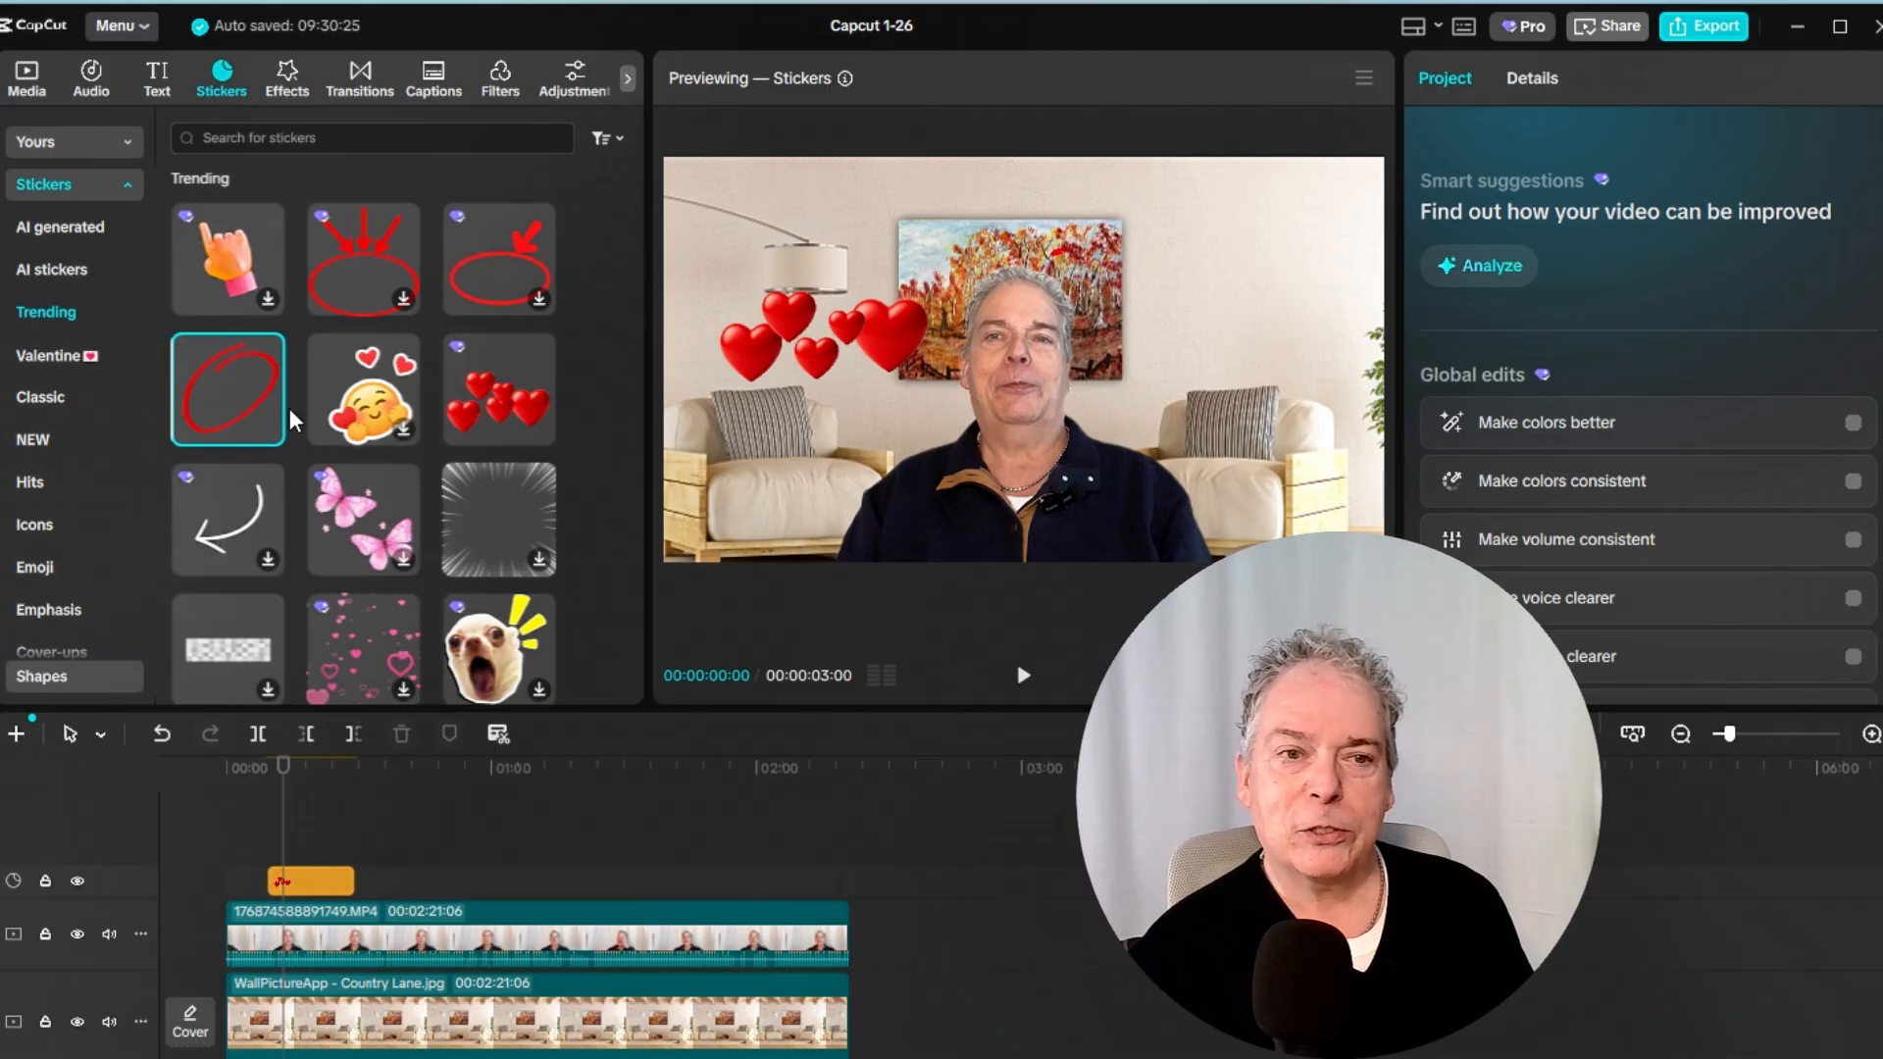
mouse_move(273, 423)
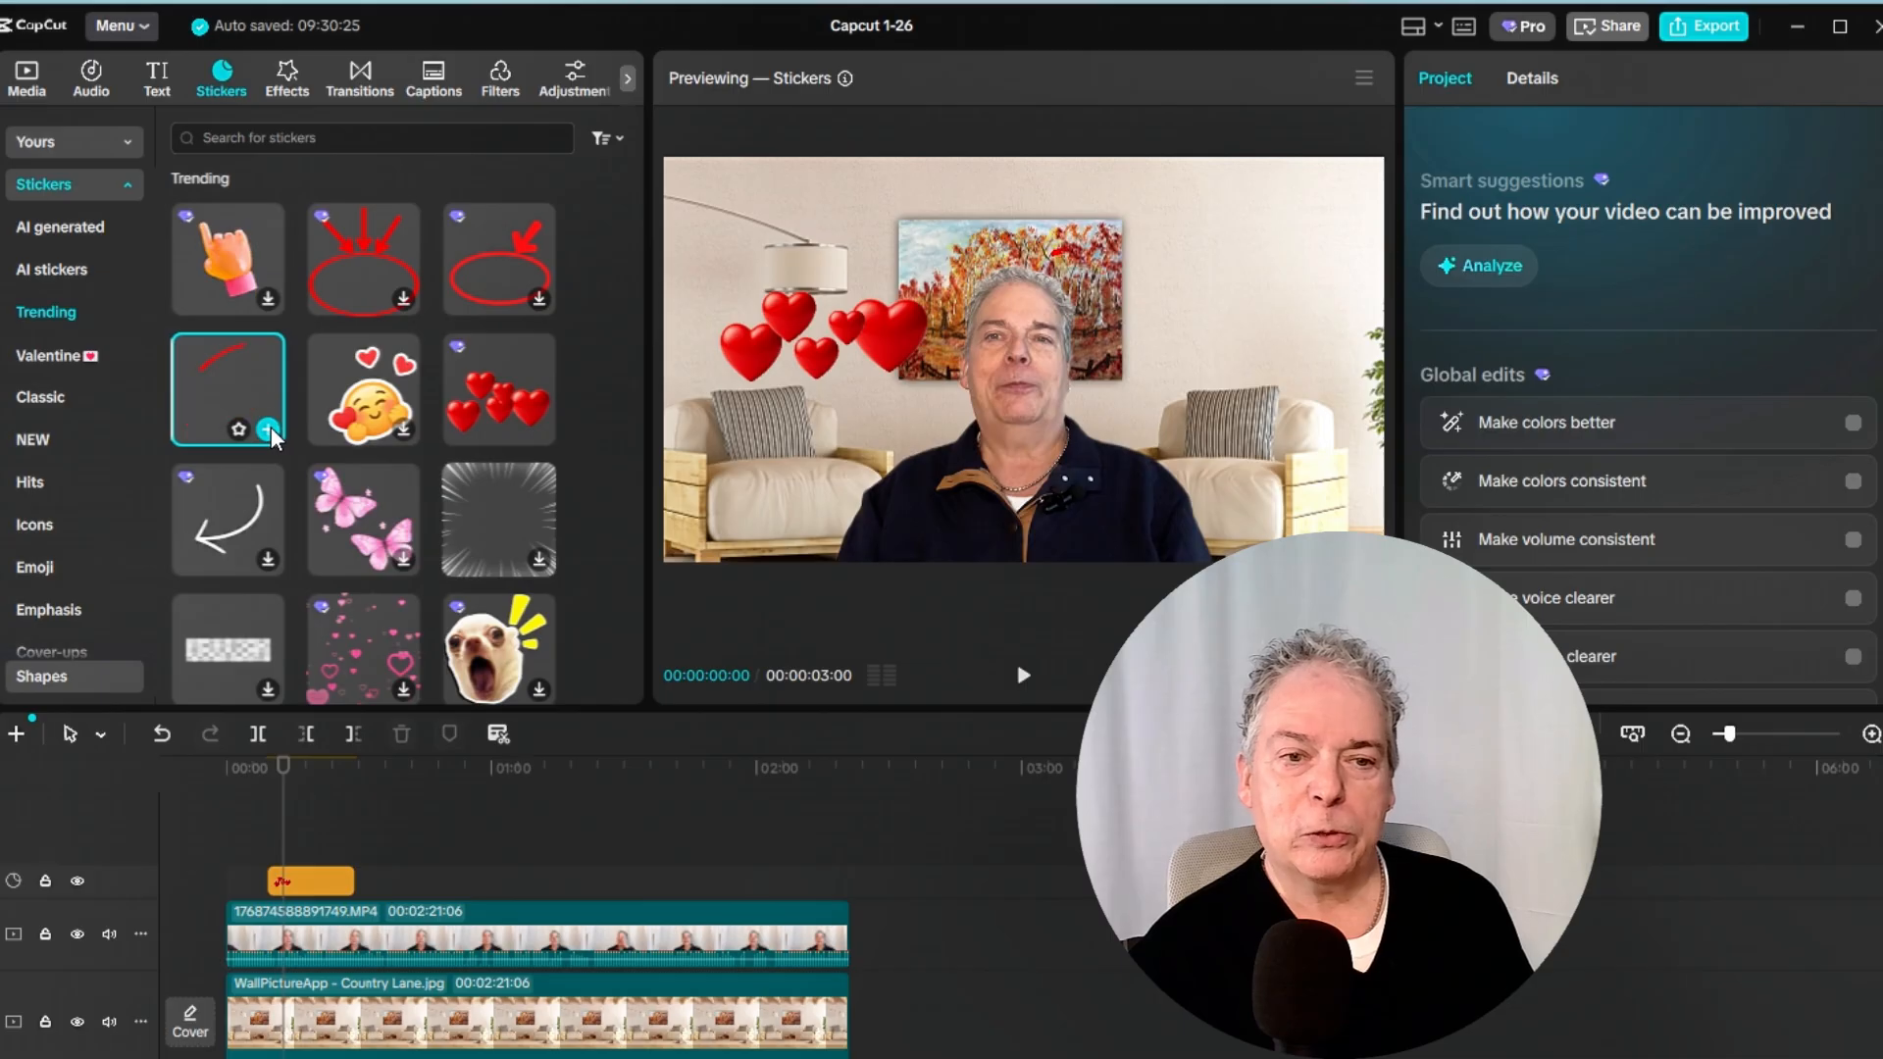
left_click(270, 428)
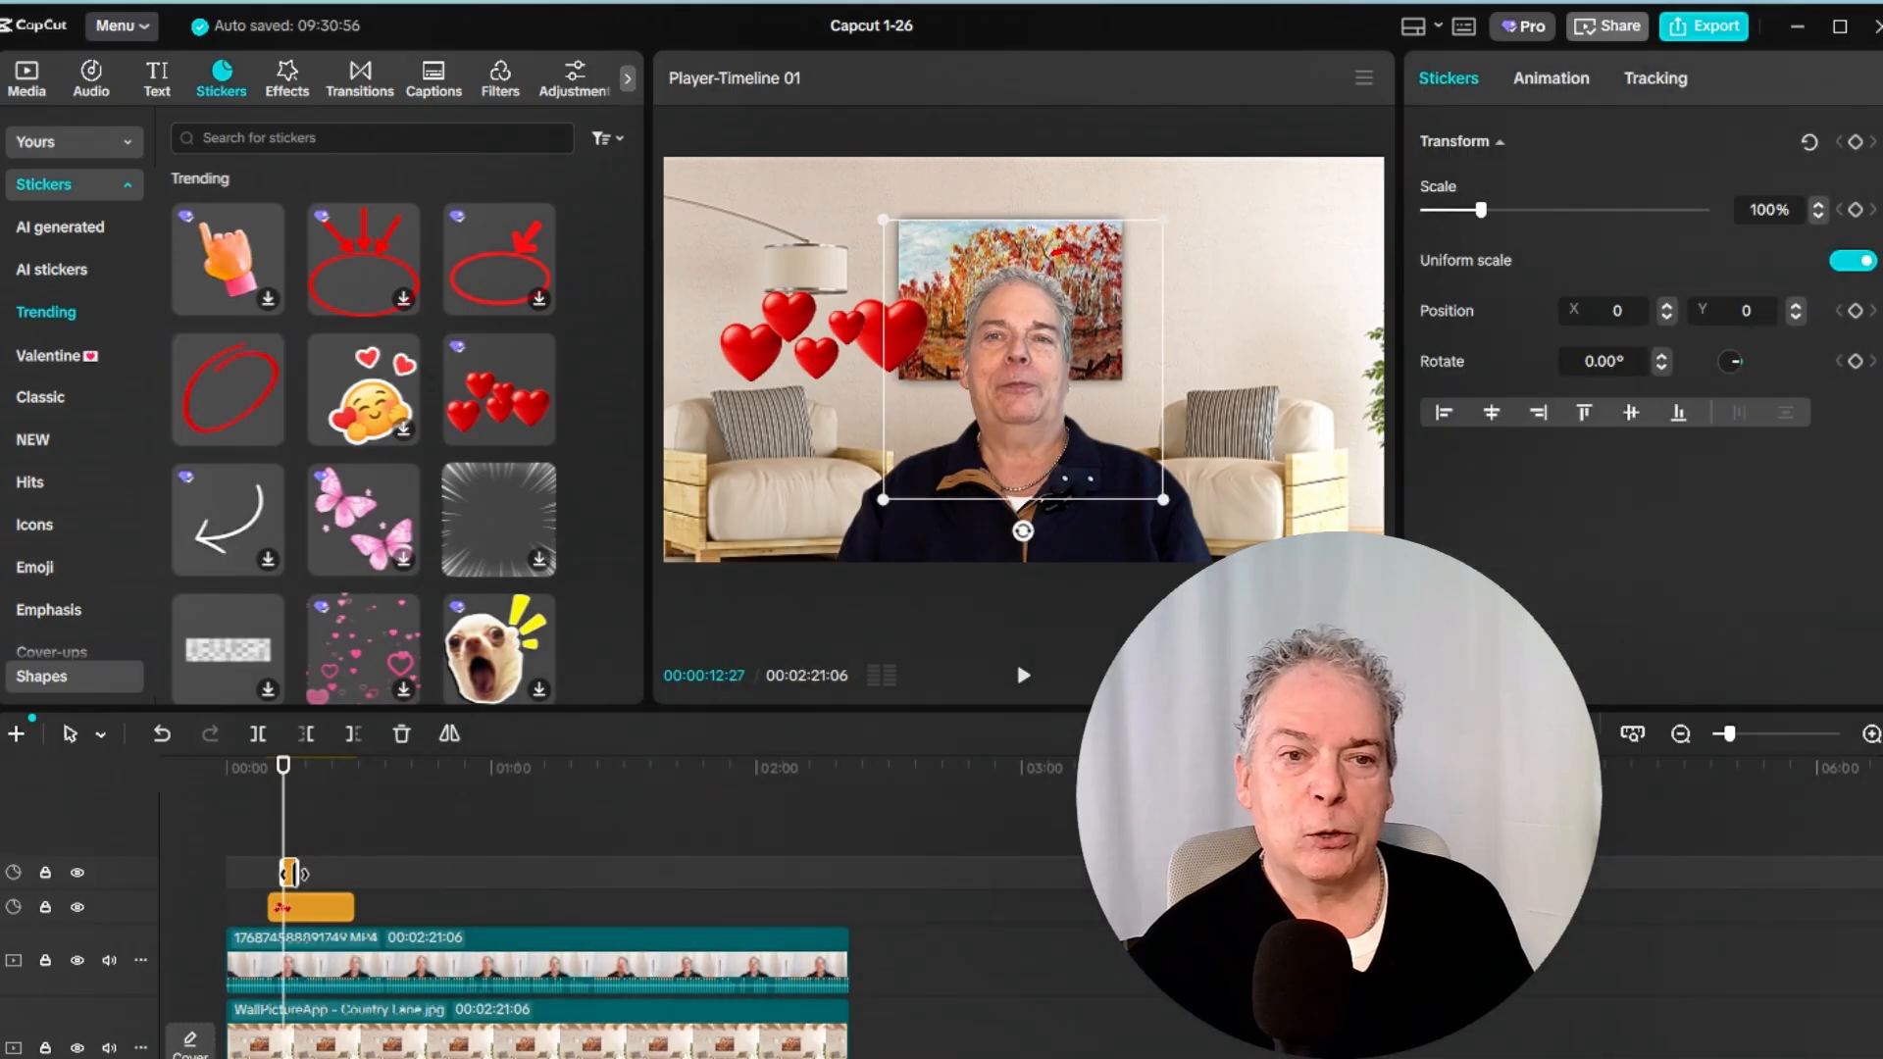
- Extend the red circle sticker's clip to about 00:26 and play the video from 00:00:12:27 to preview both stickers
left_click_drag(291, 873, 344, 872)
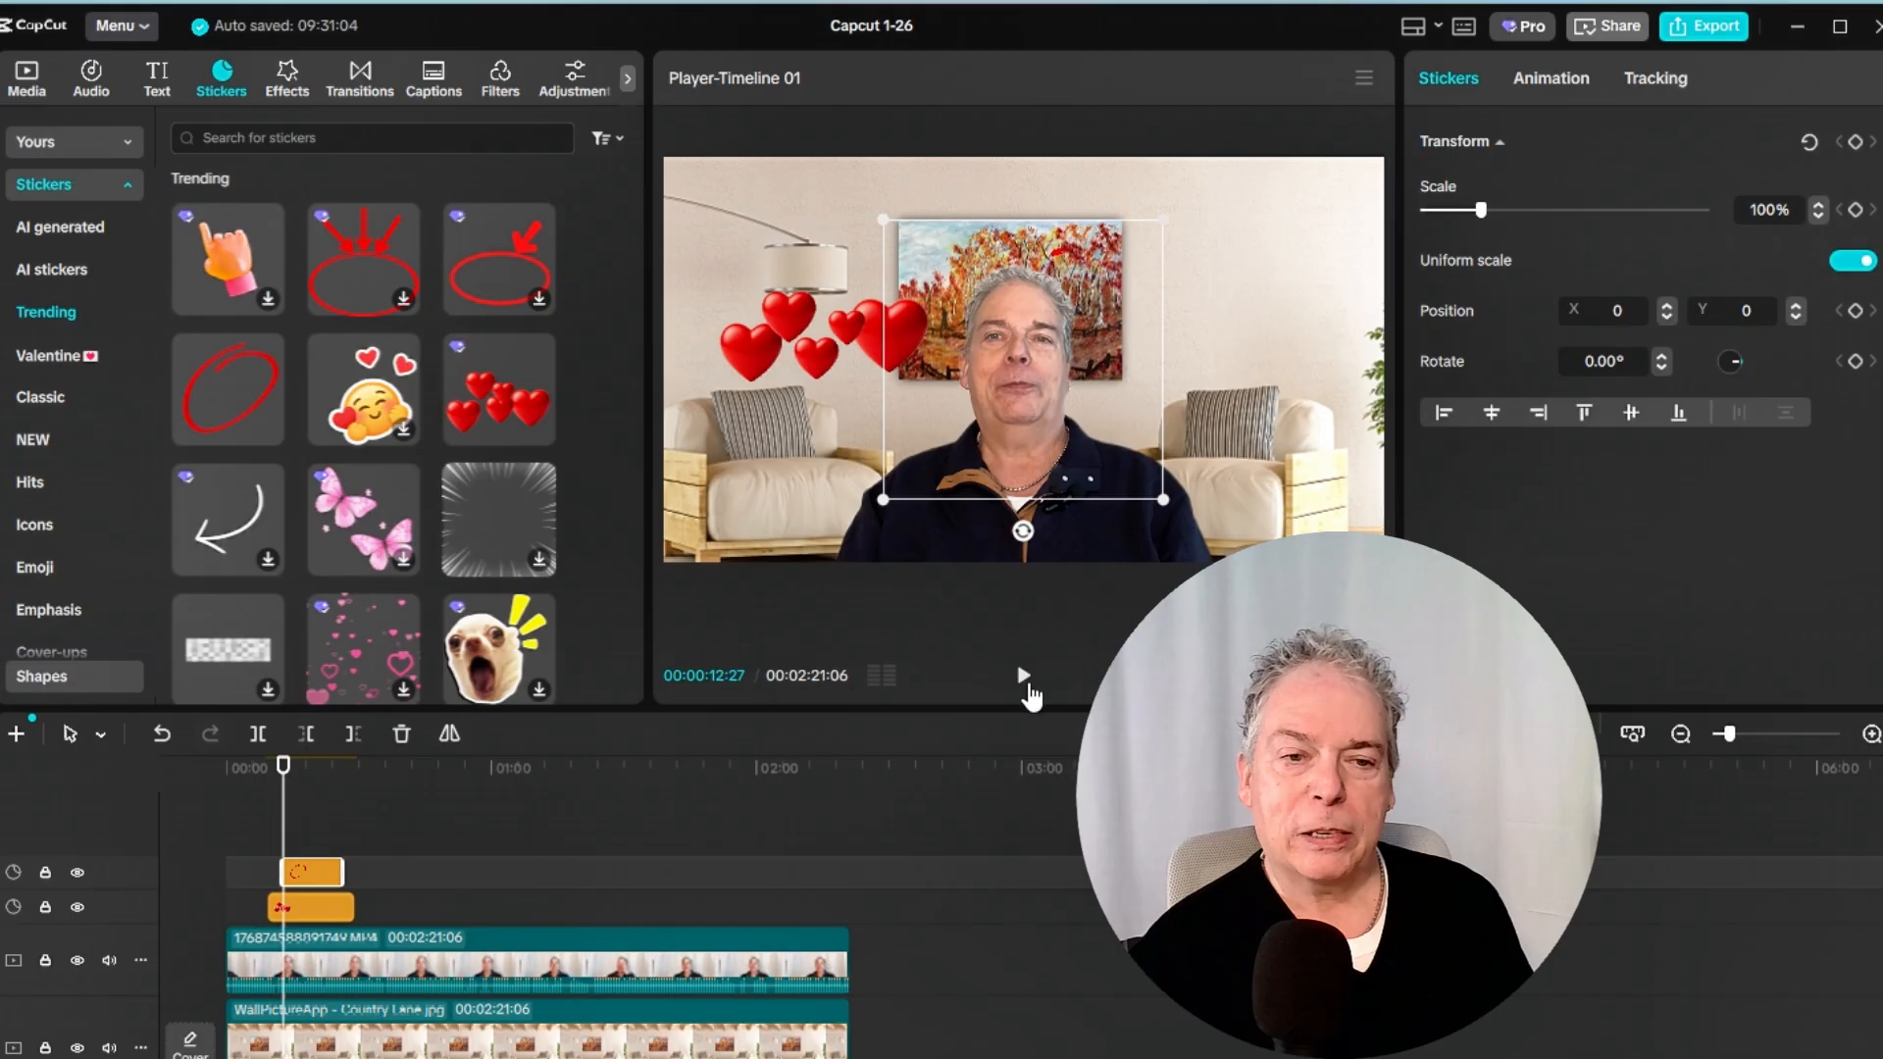
left_click(1022, 677)
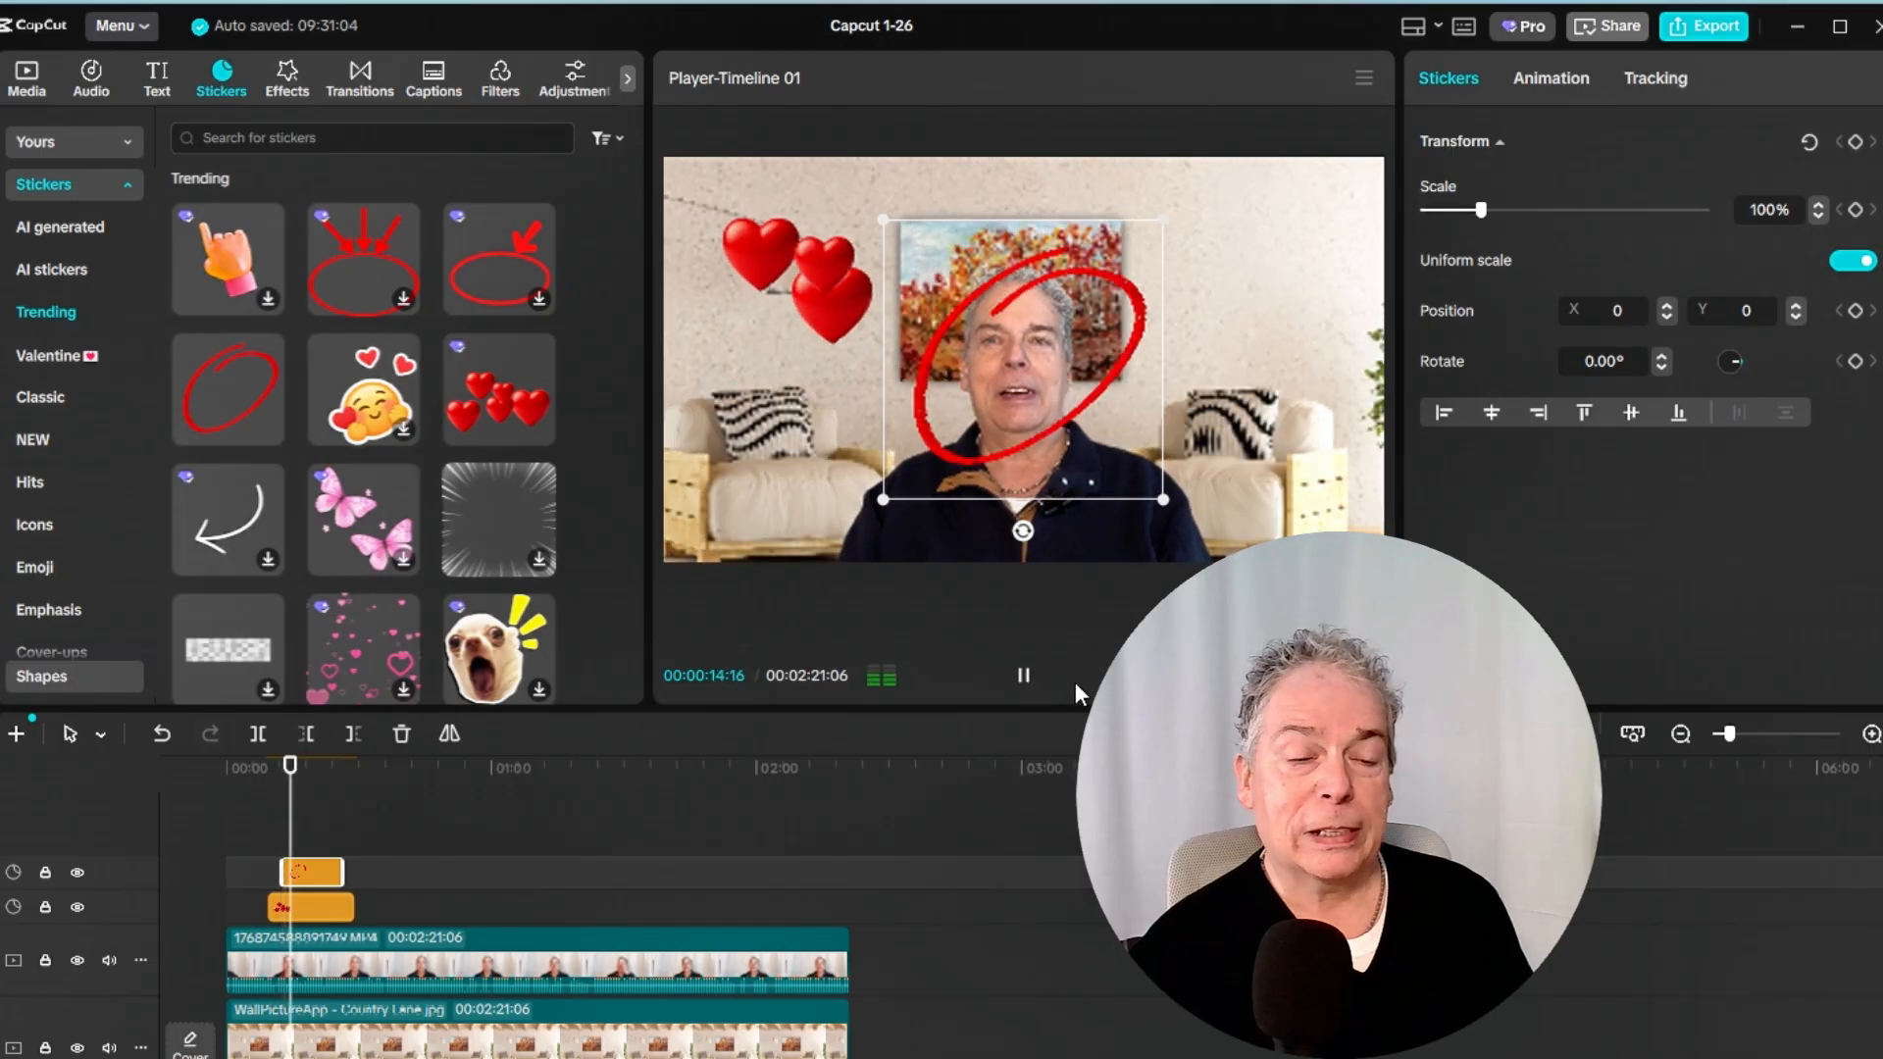
left_click(1228, 338)
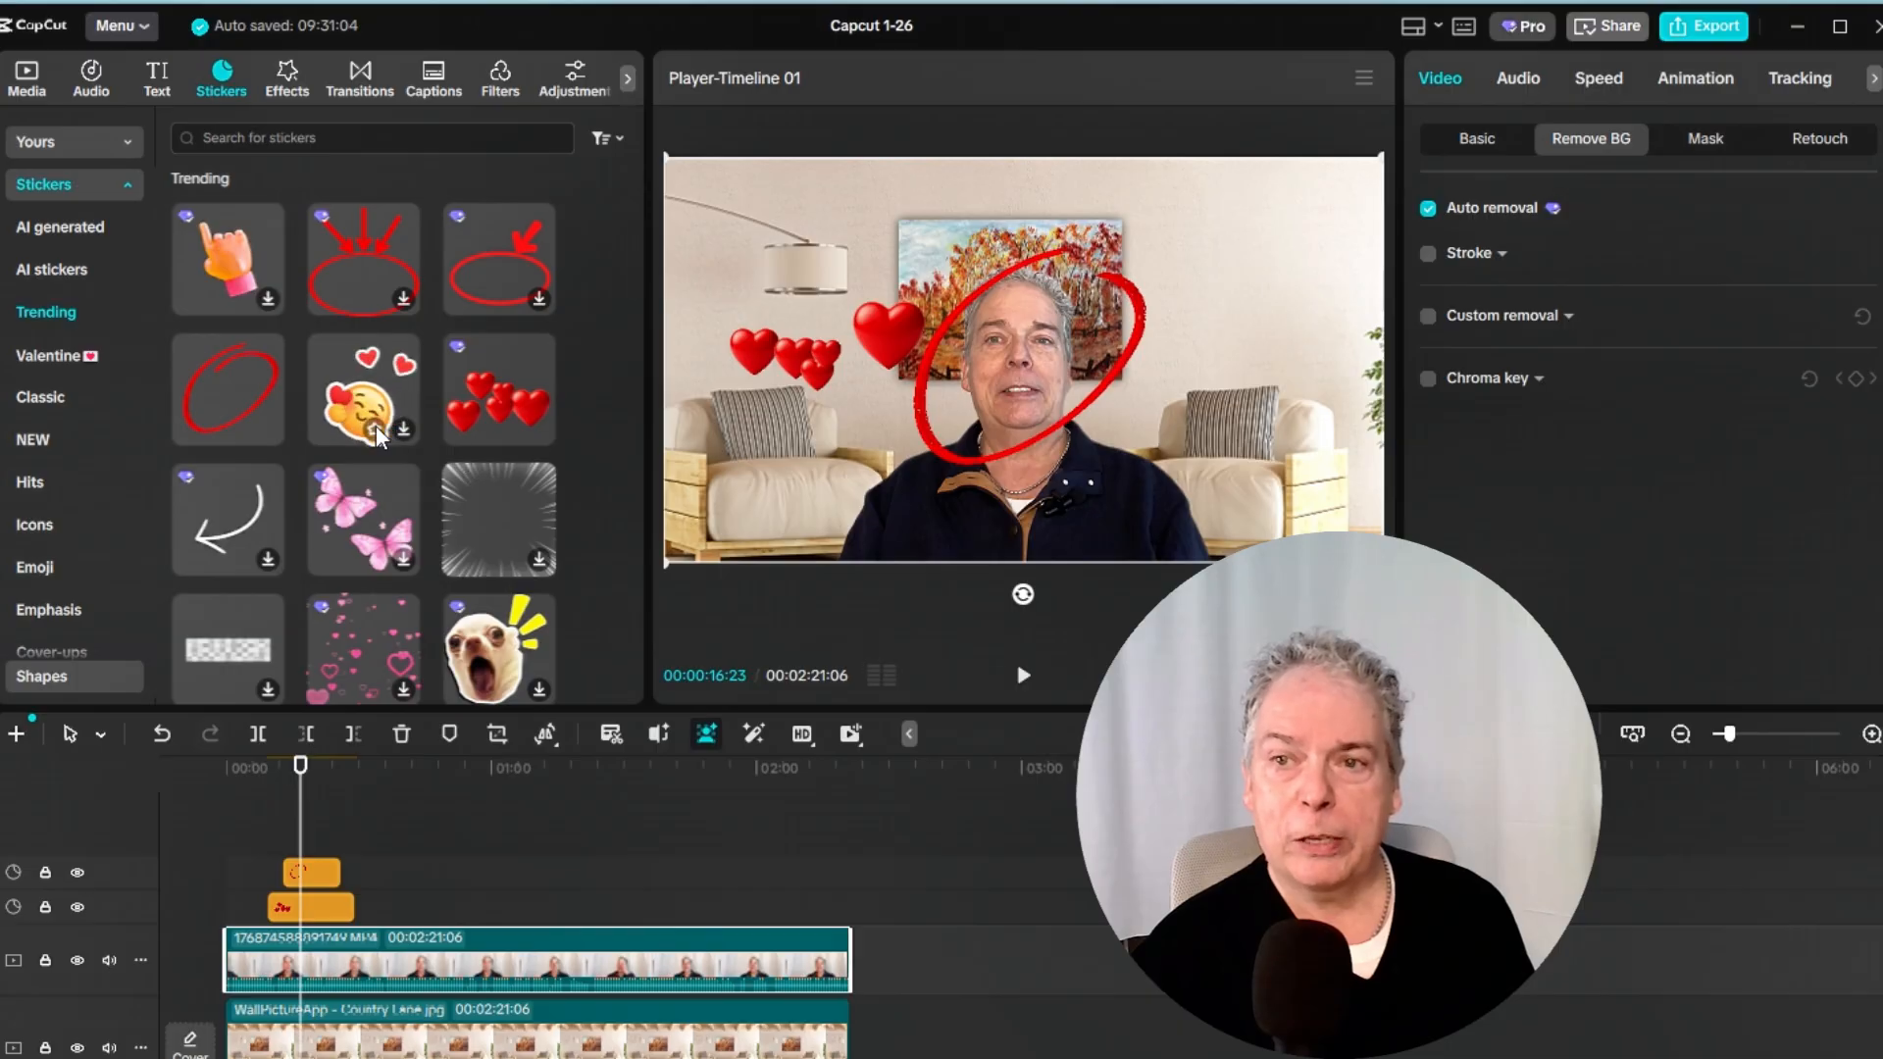
- Browse the Valentine, Classic and Emoji sticker collections and look over the remaining sticker categories
left_click(36, 358)
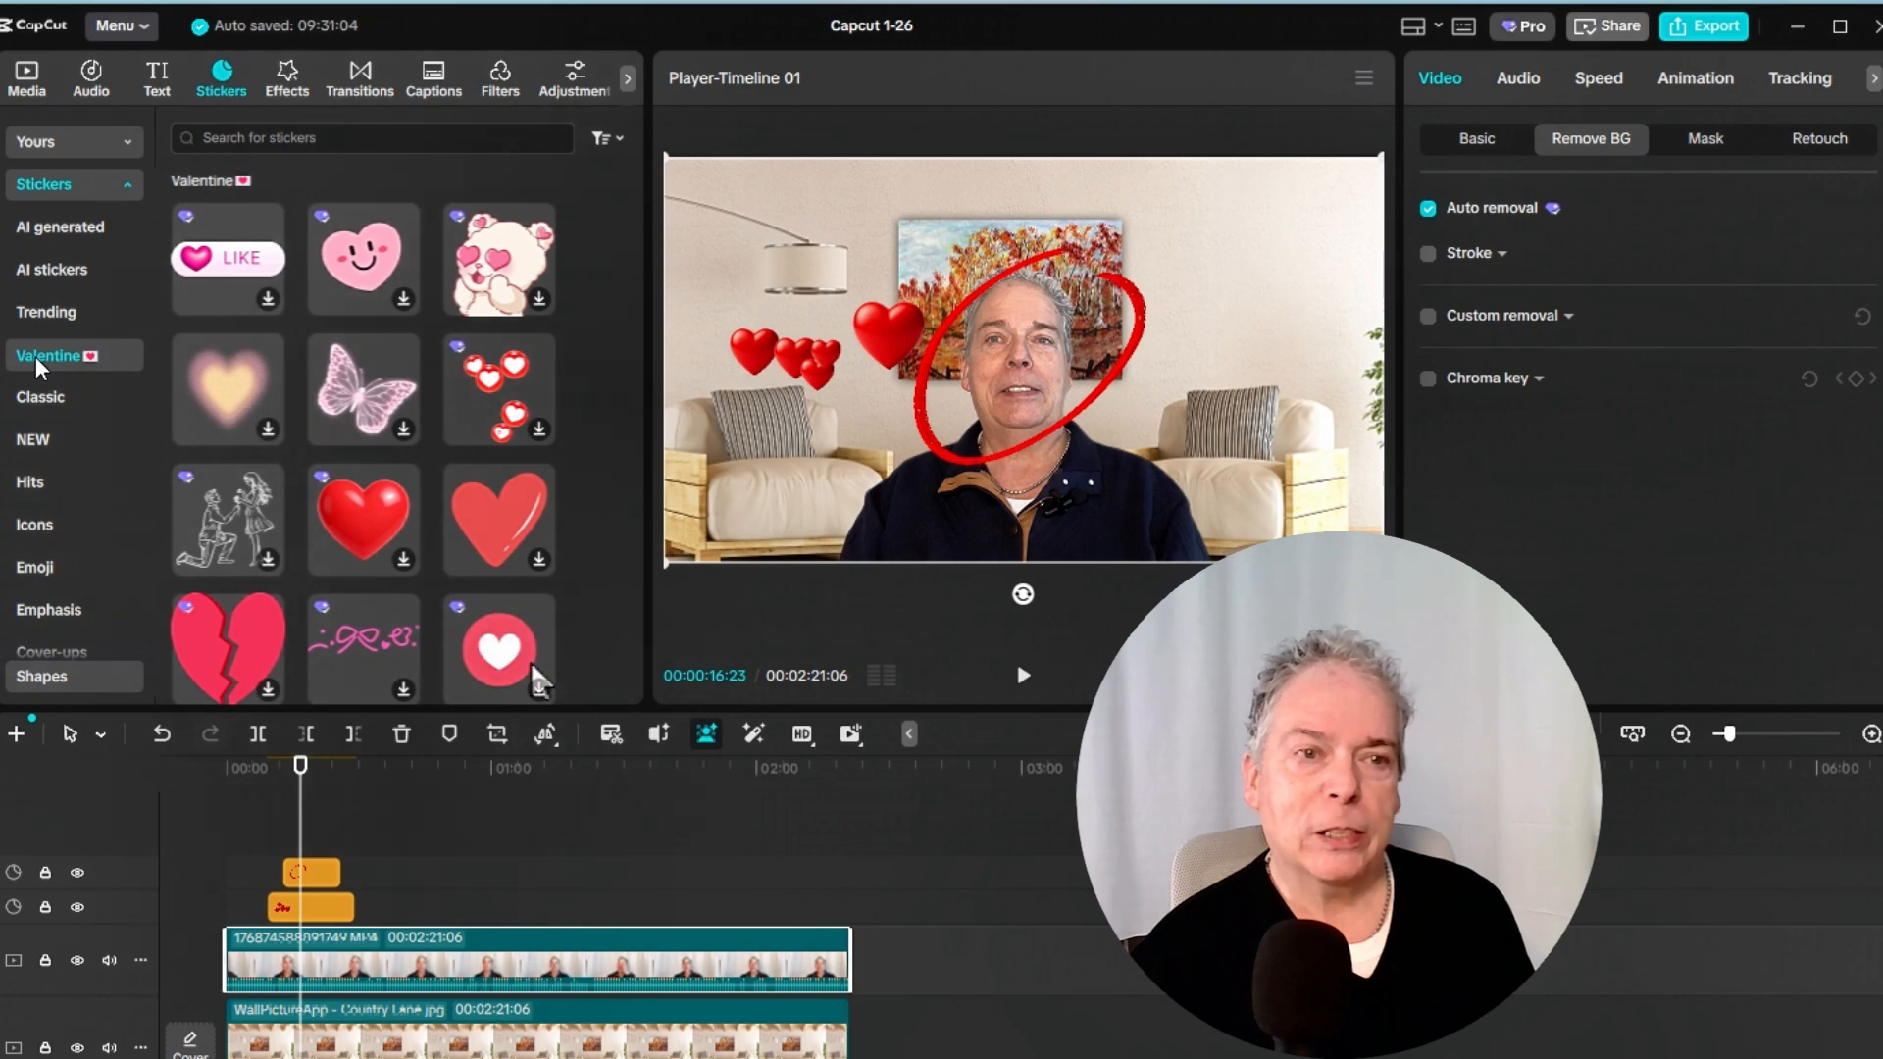
left_click(39, 400)
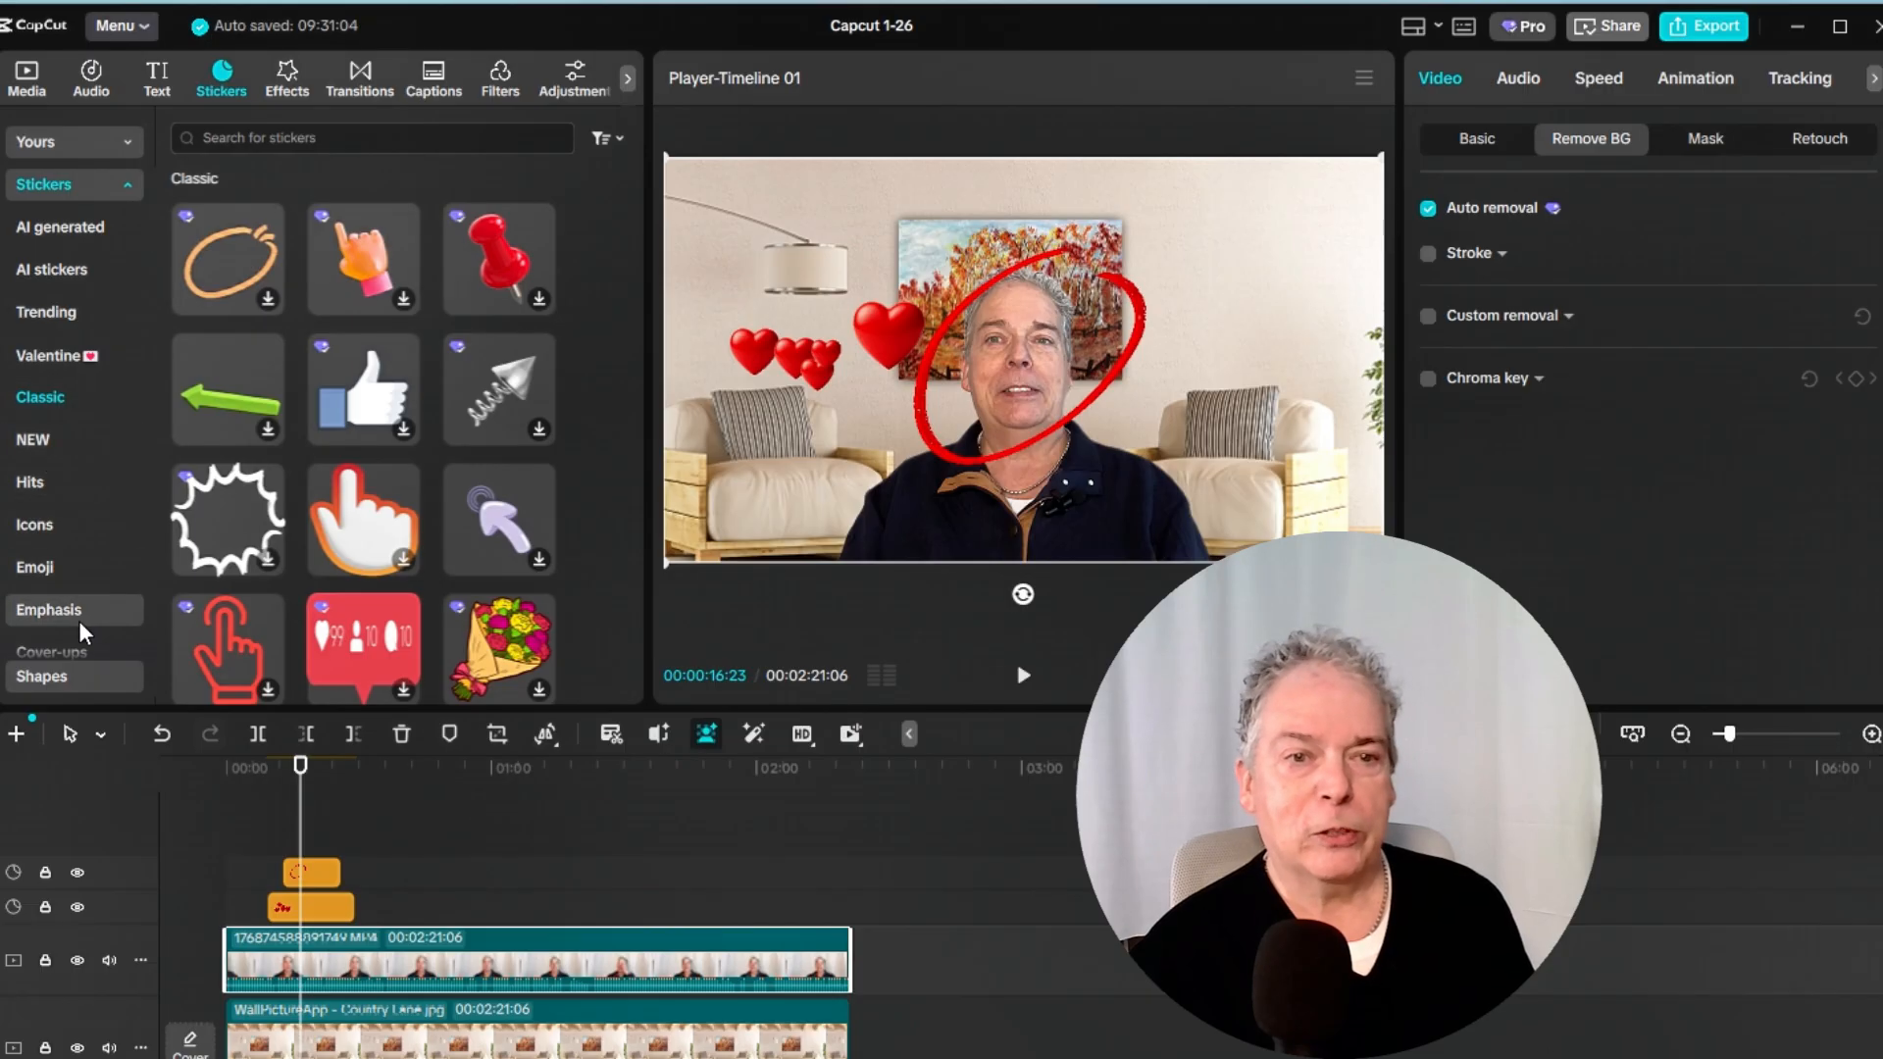
left_click(55, 580)
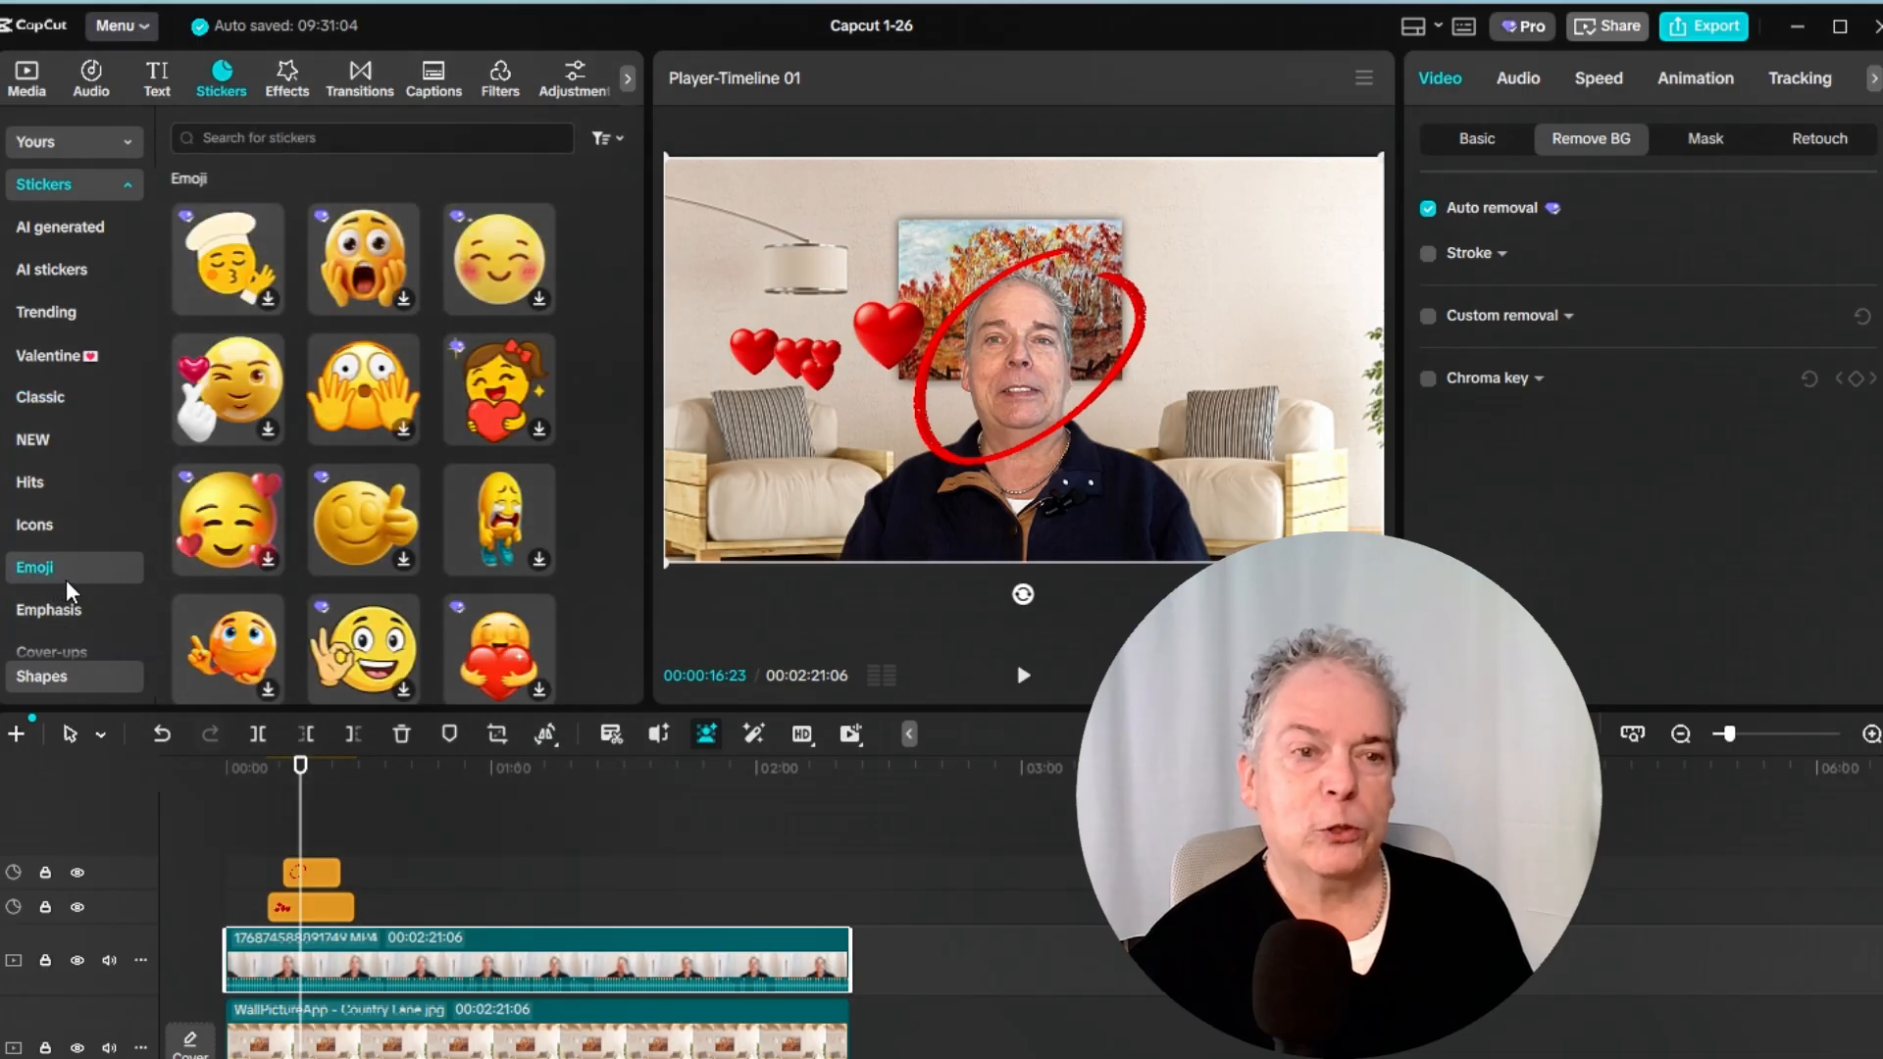
scroll(56, 508, "down", 3)
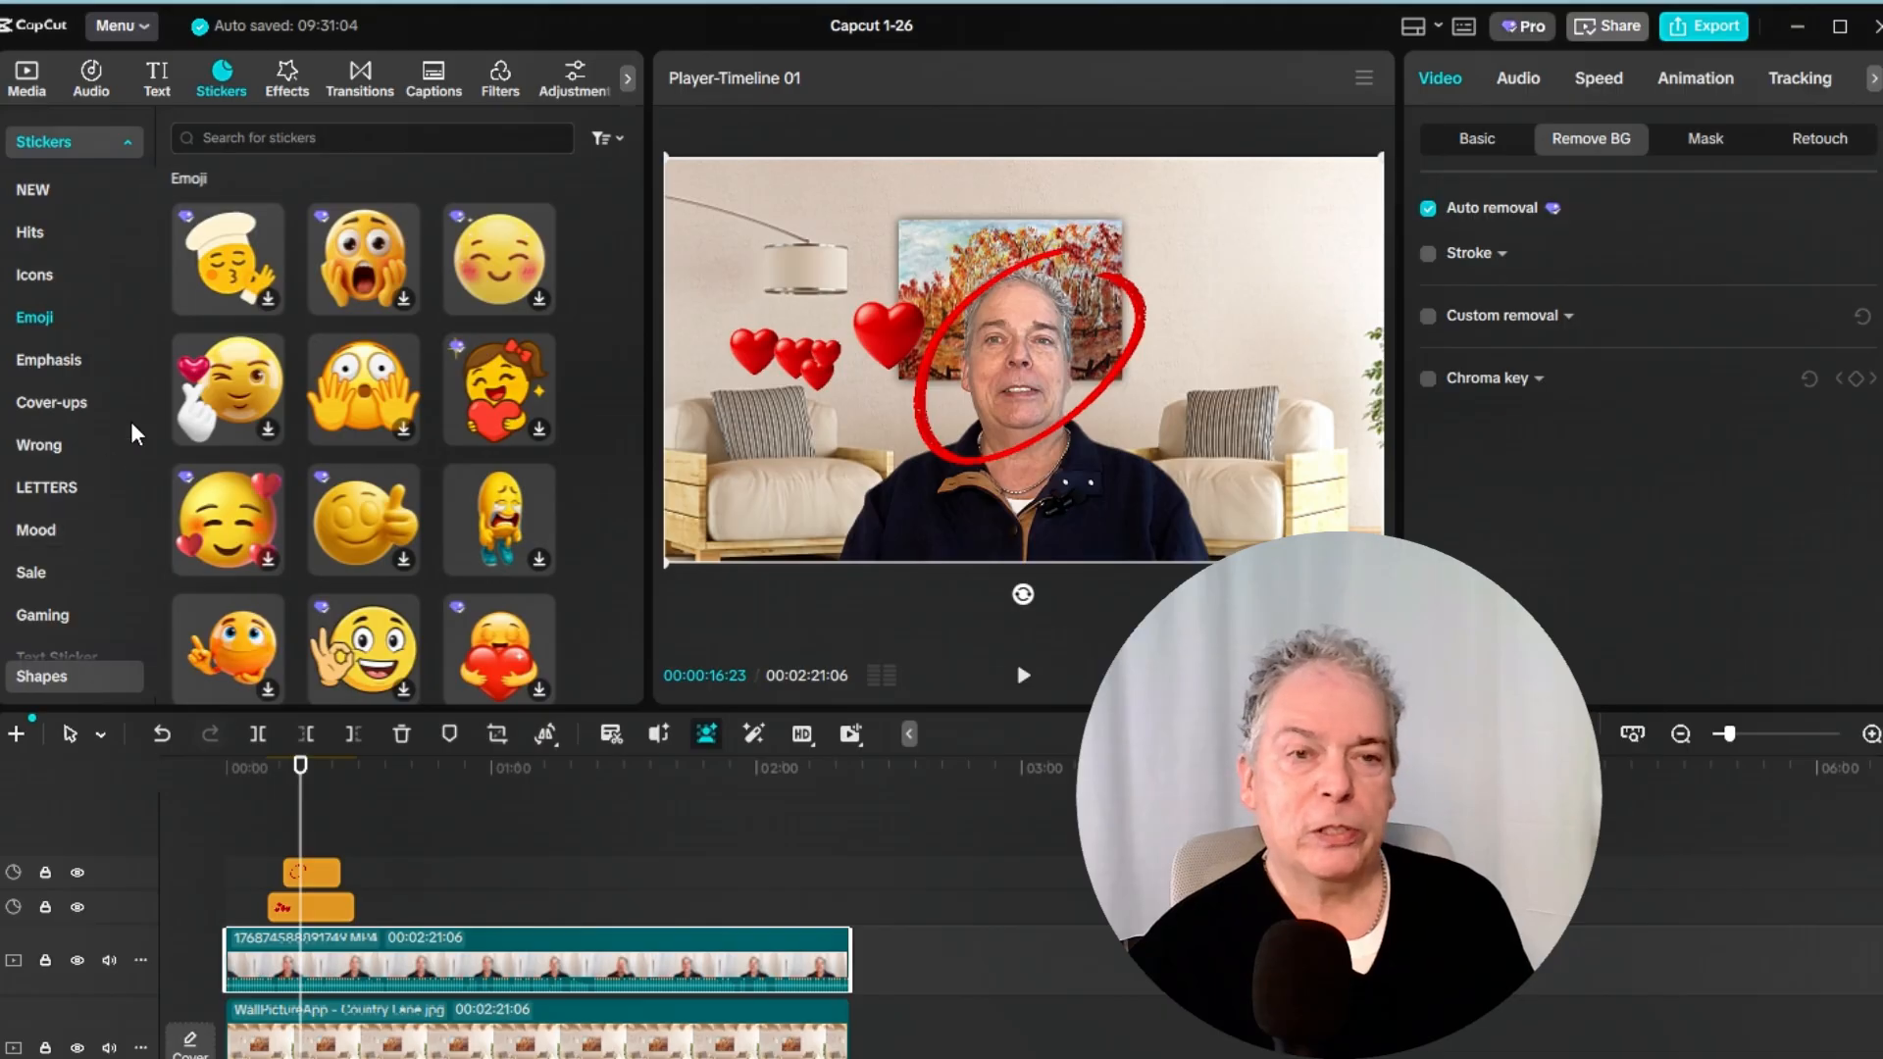
- Preview the Zoom Split video effect from the Trending effects without adding it to the timeline
left_click(288, 80)
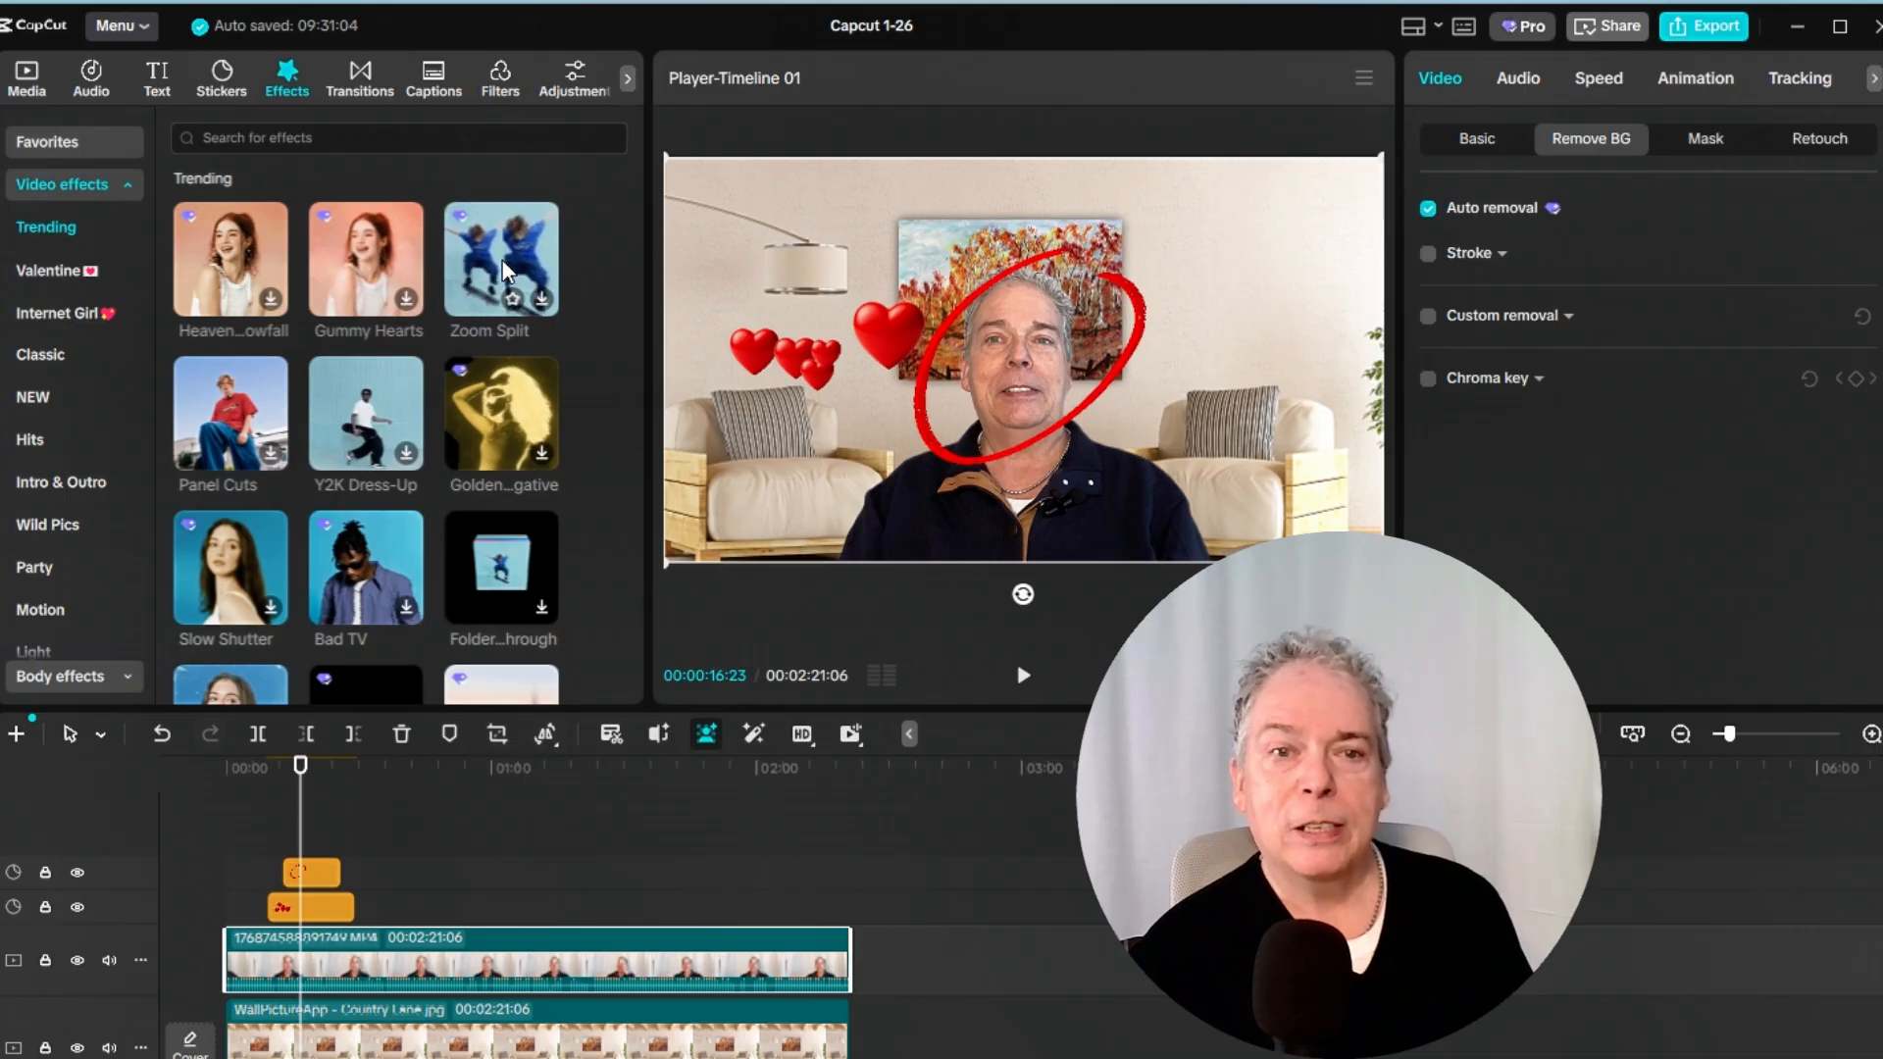
left_click(503, 269)
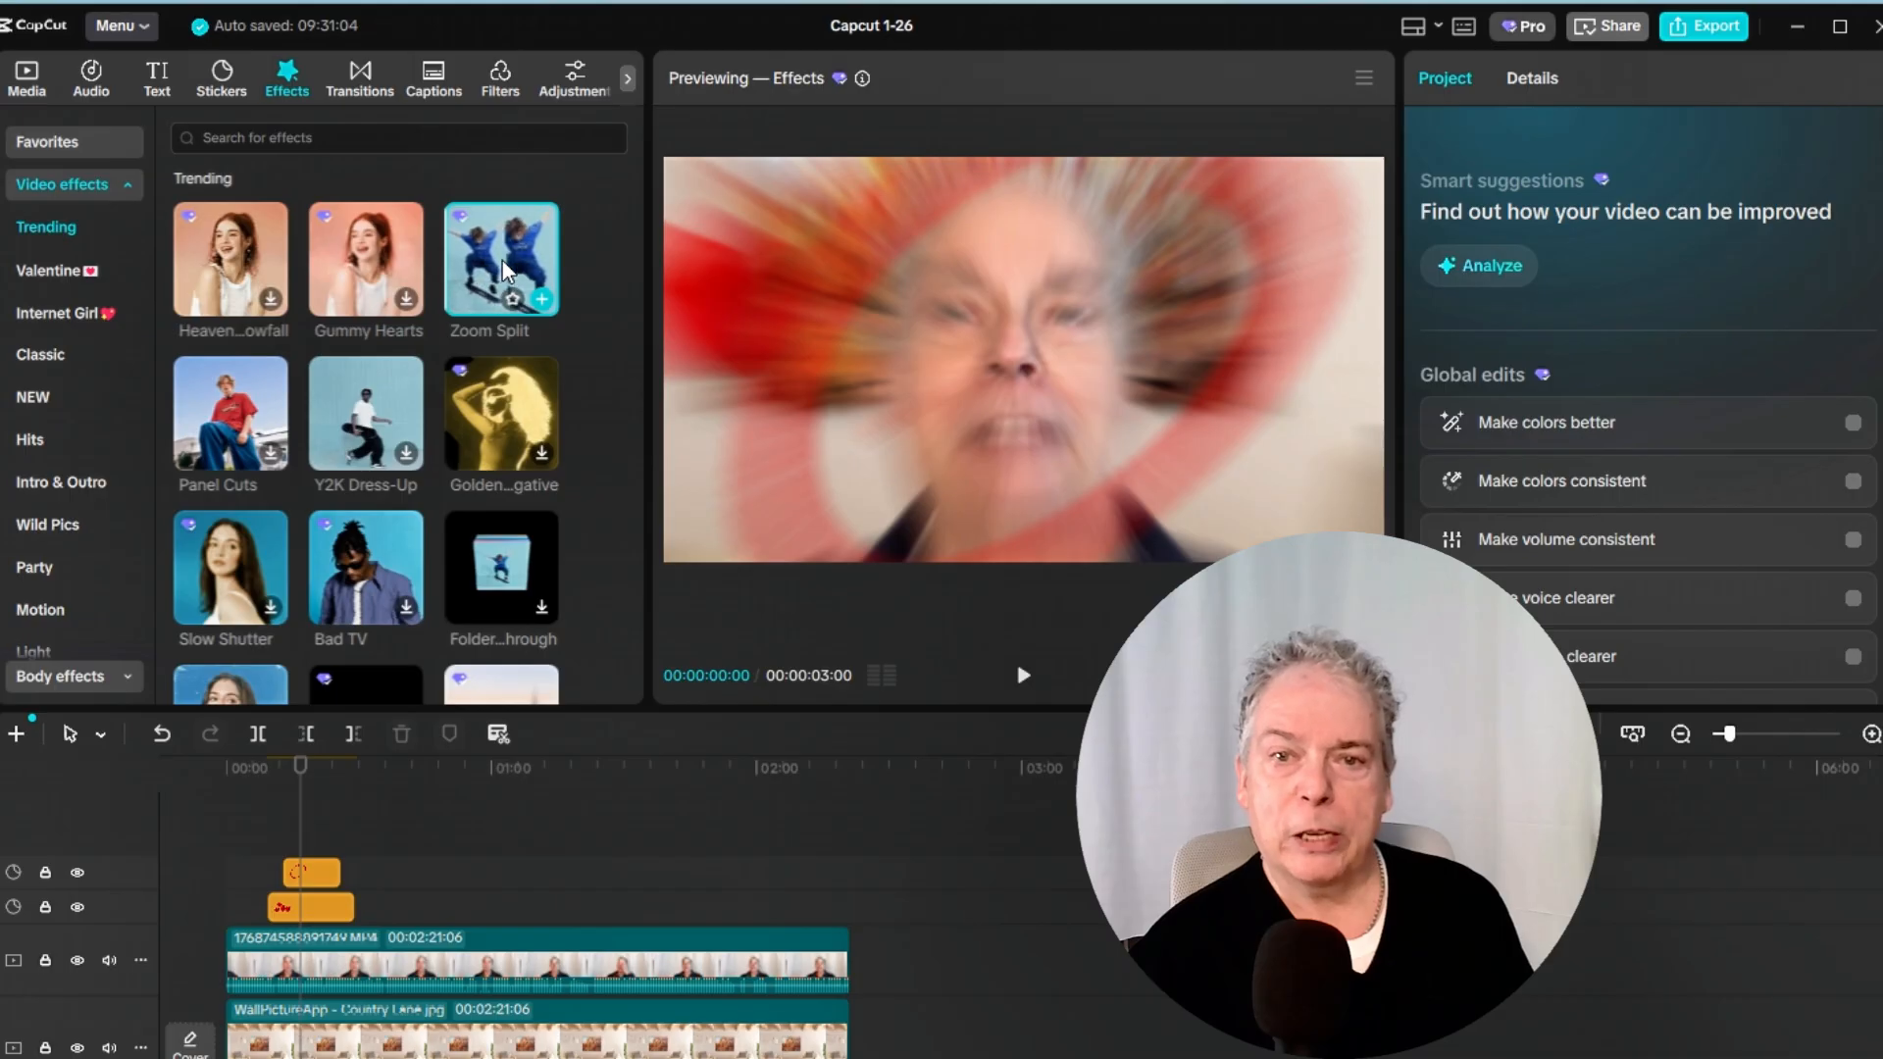
left_click(1011, 883)
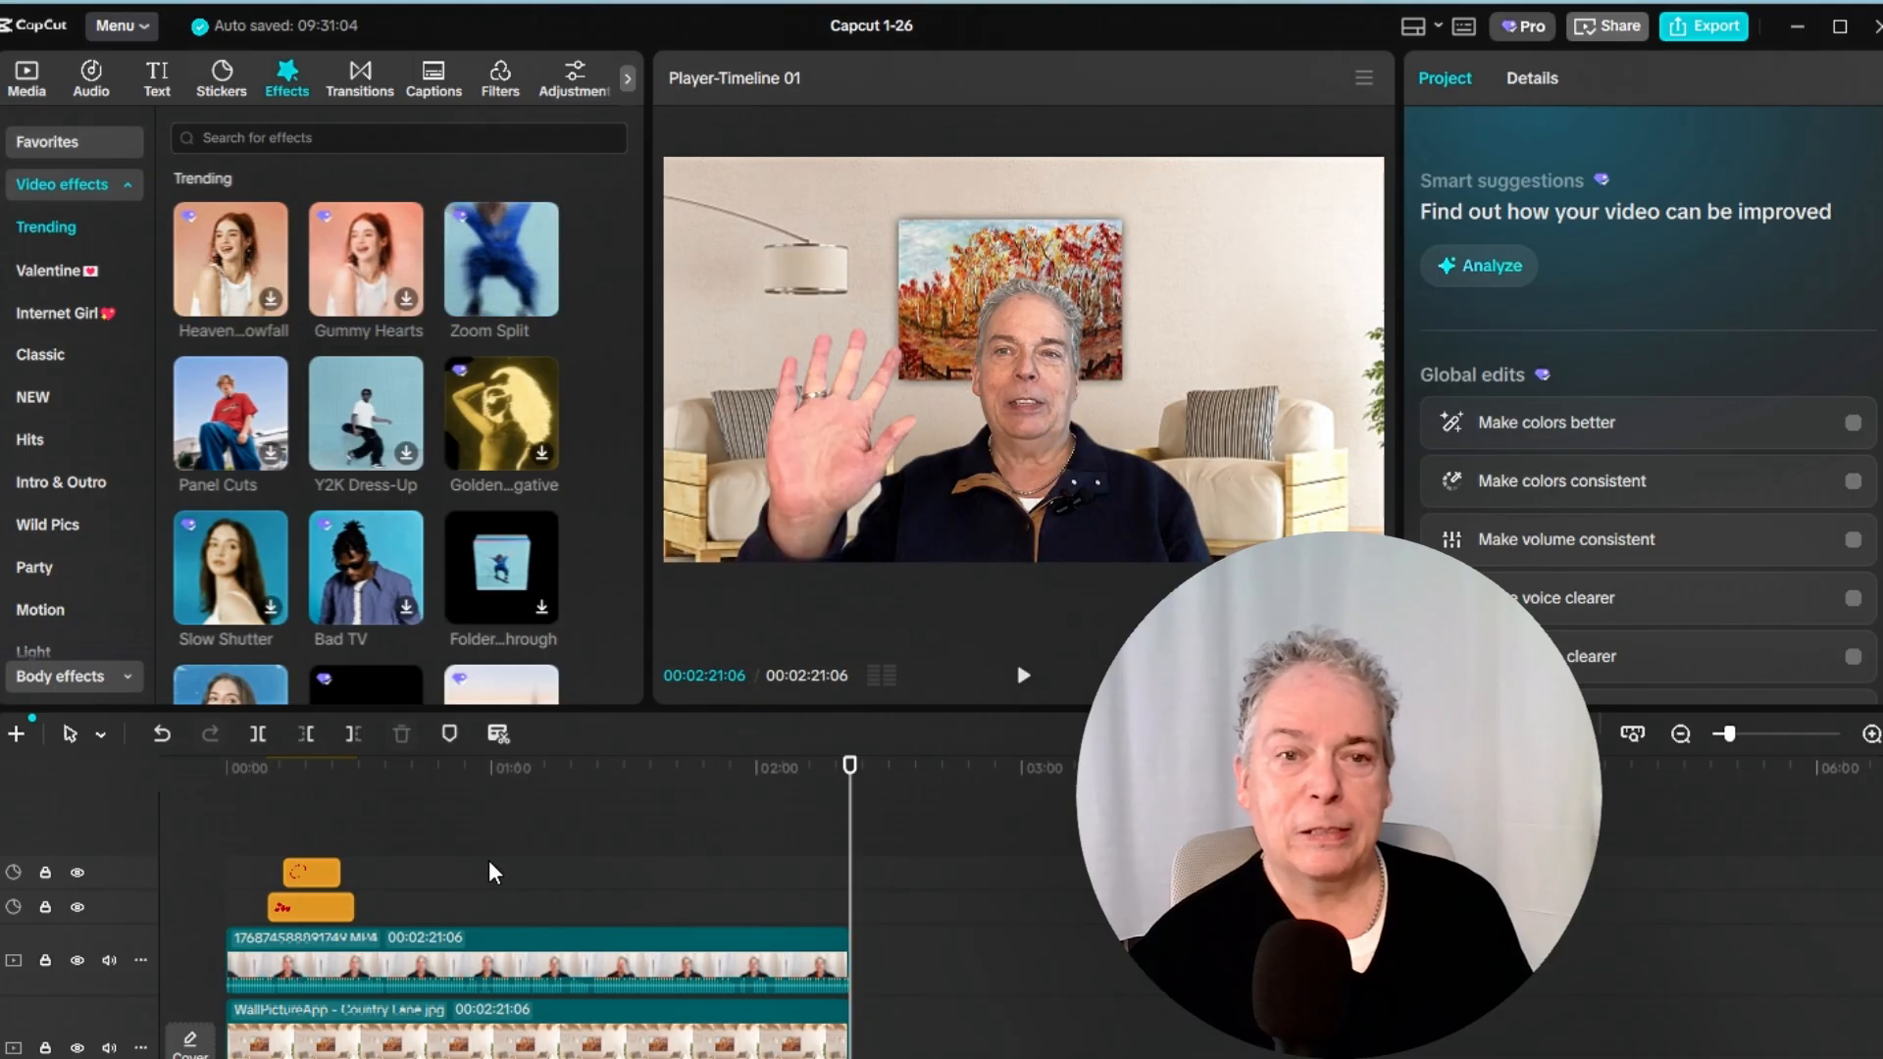
- Try to add the Film Erase transition from the Trending transitions at 00:00:52:29
left_click(460, 864)
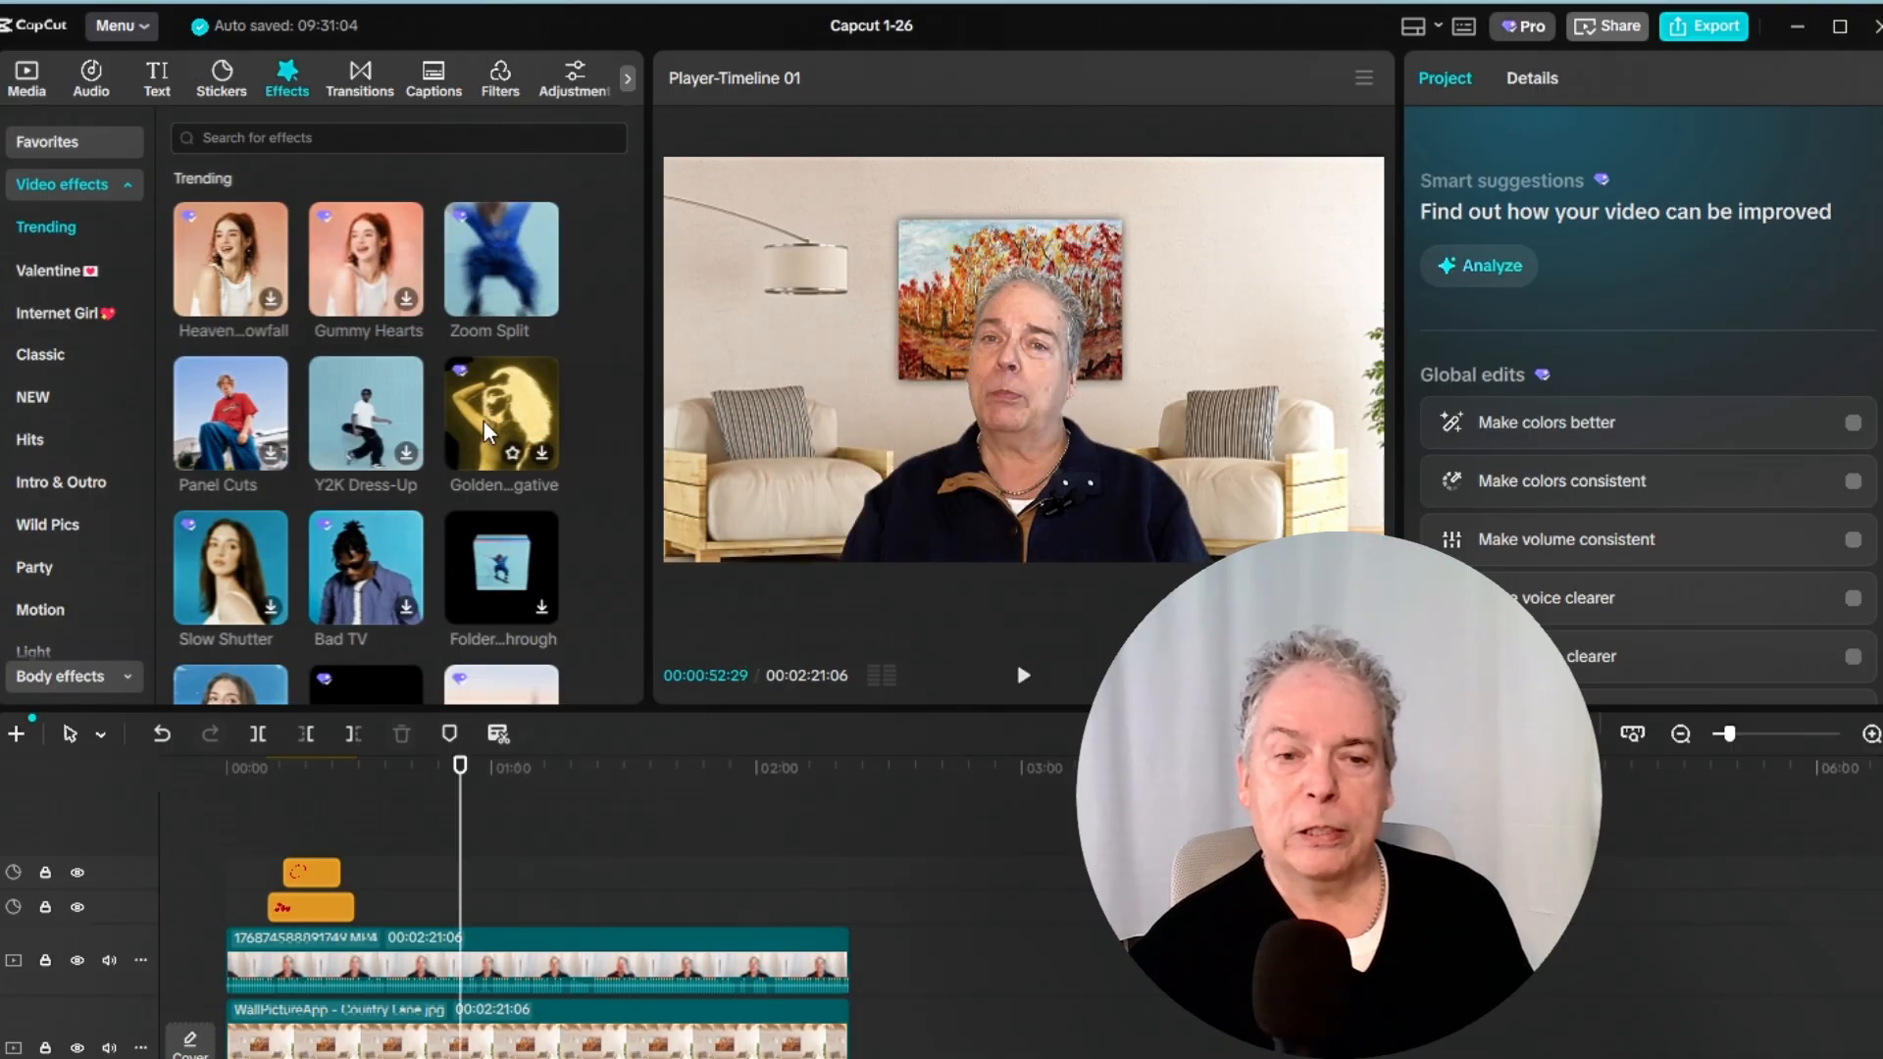
left_click(351, 76)
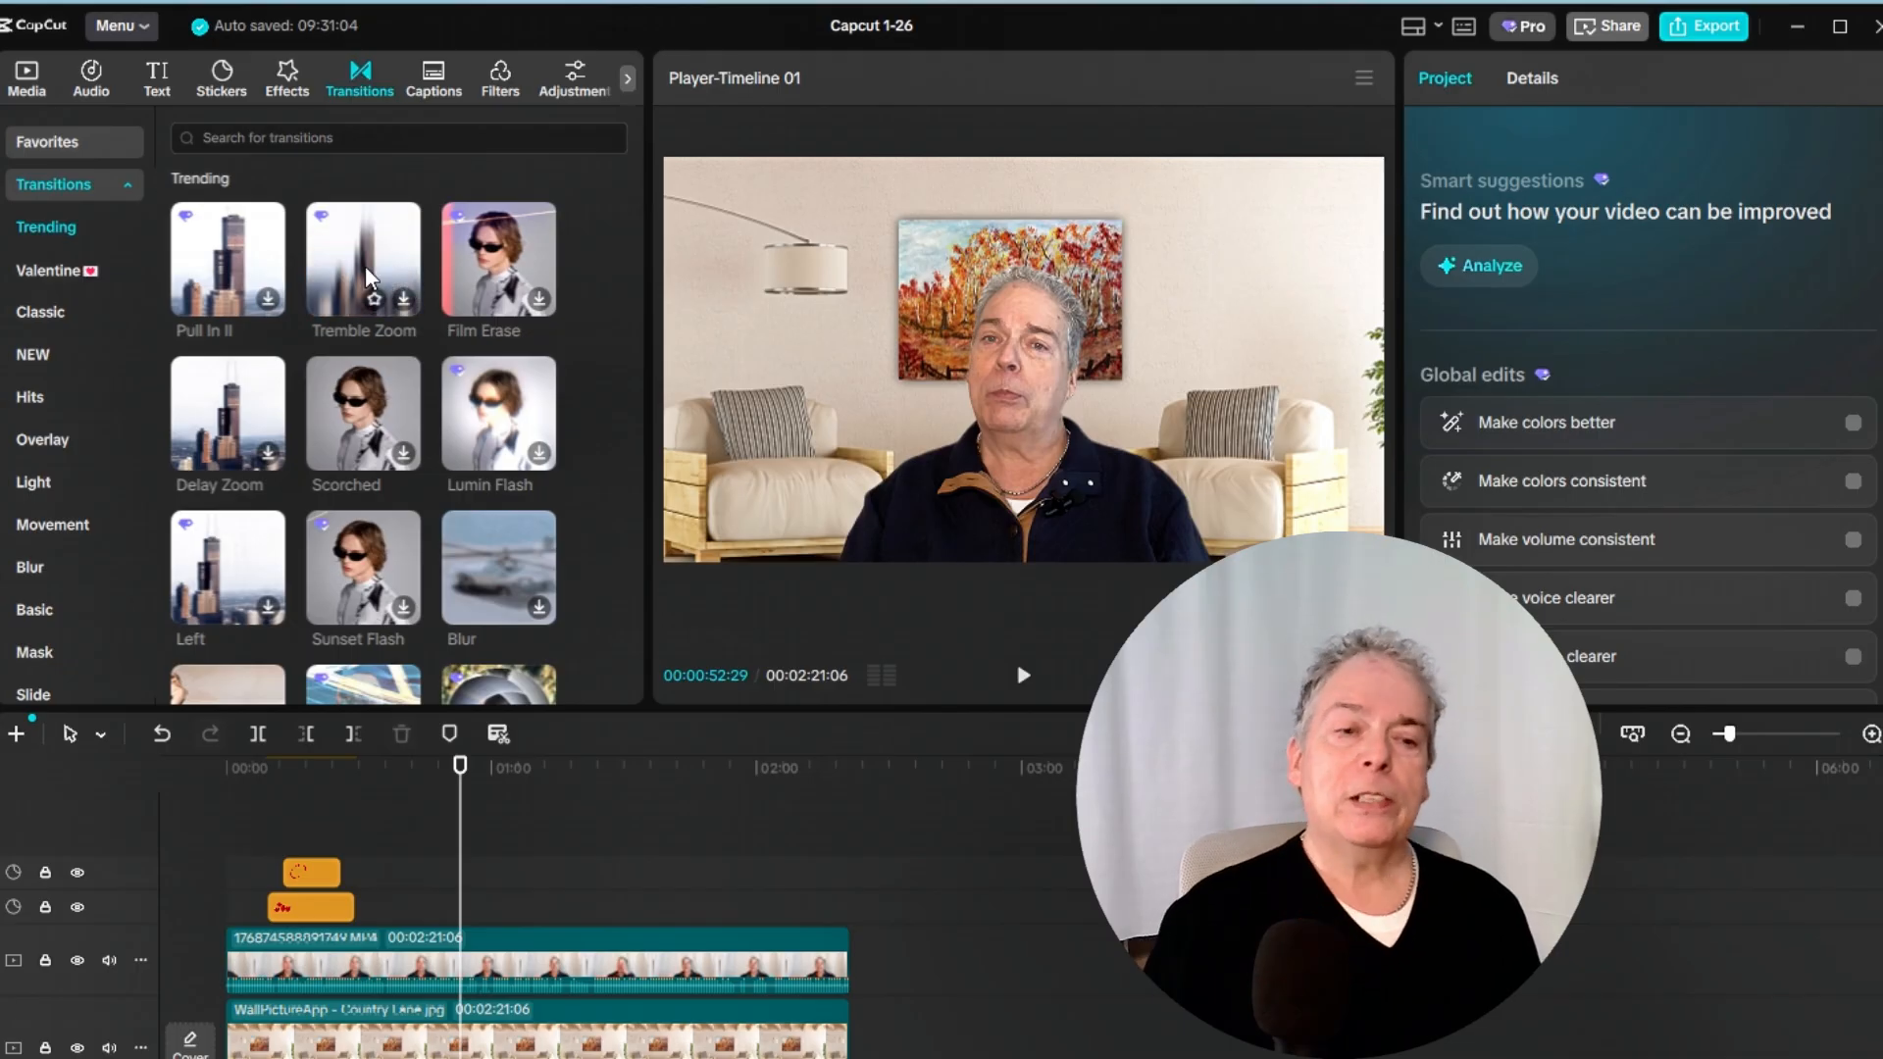
left_click(486, 267)
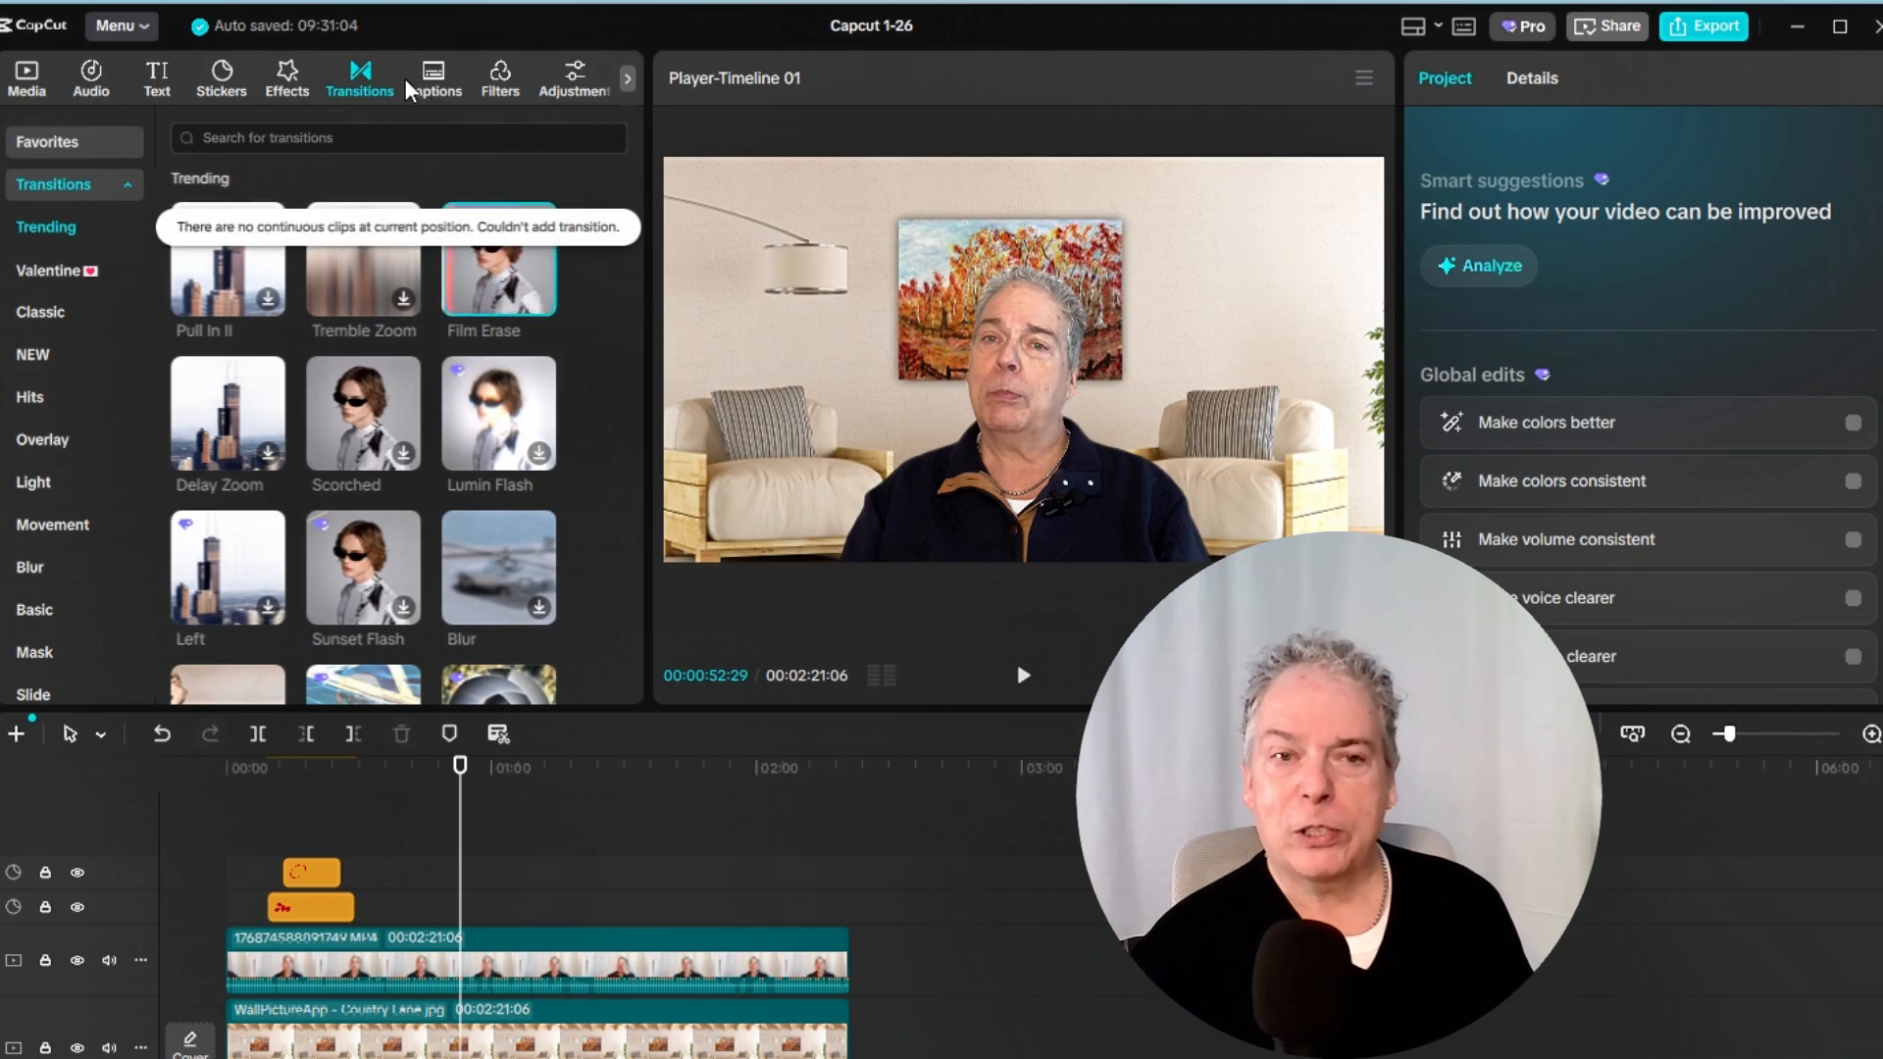
- Generate English auto captions with filler word identification for the talking-head clip, and remove the identified pauses and filler words
left_click(433, 78)
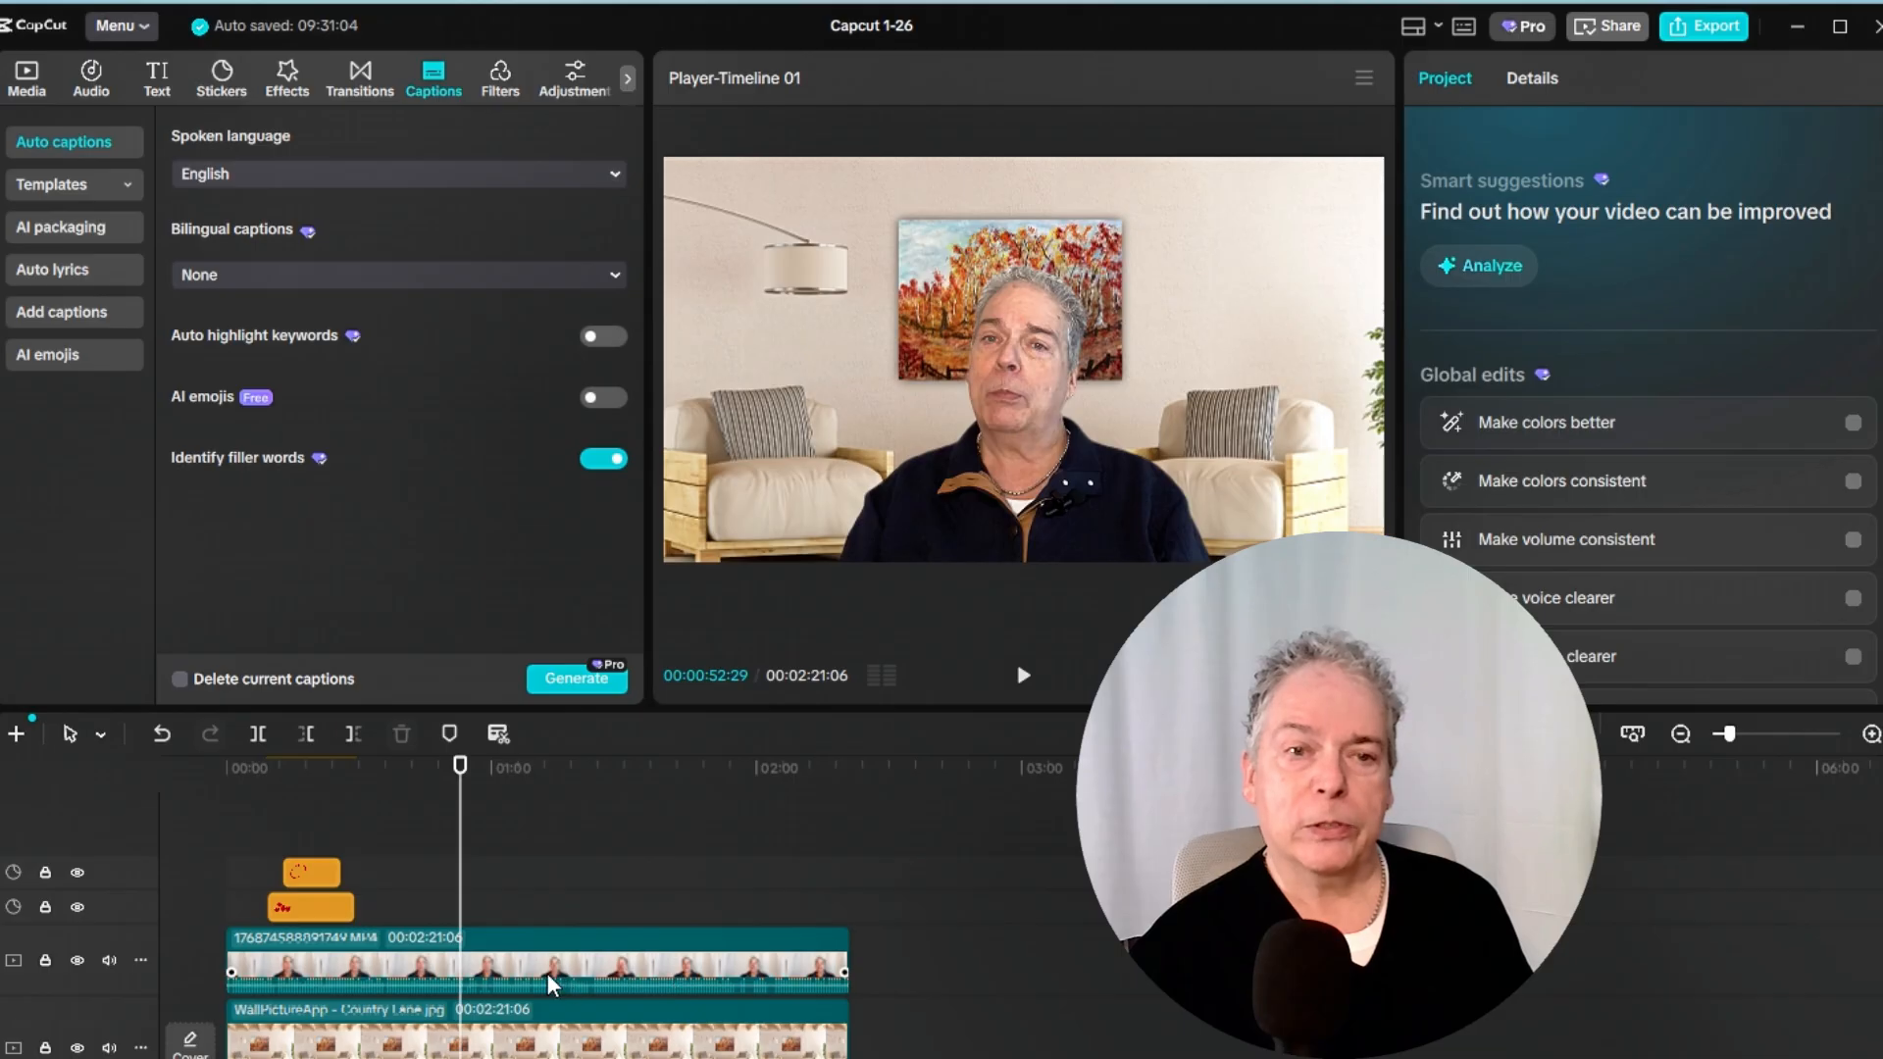
left_click(503, 957)
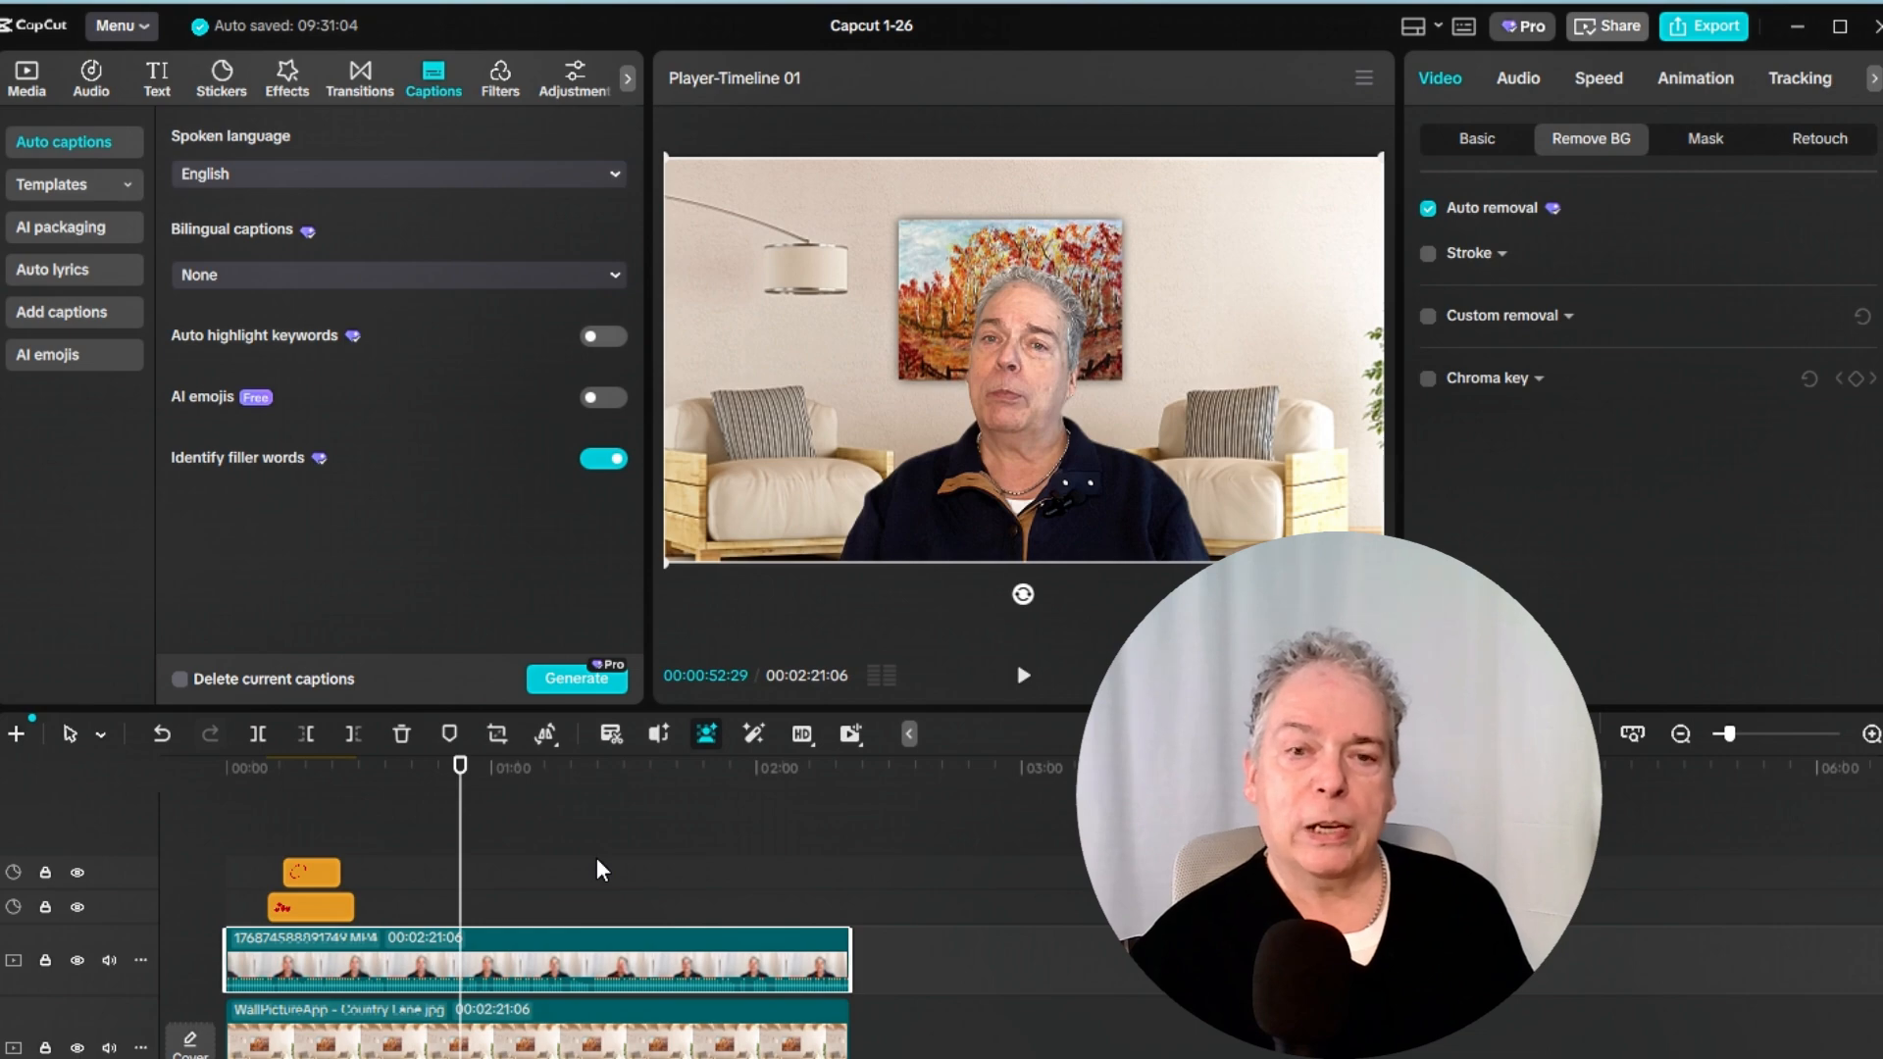
left_click(569, 683)
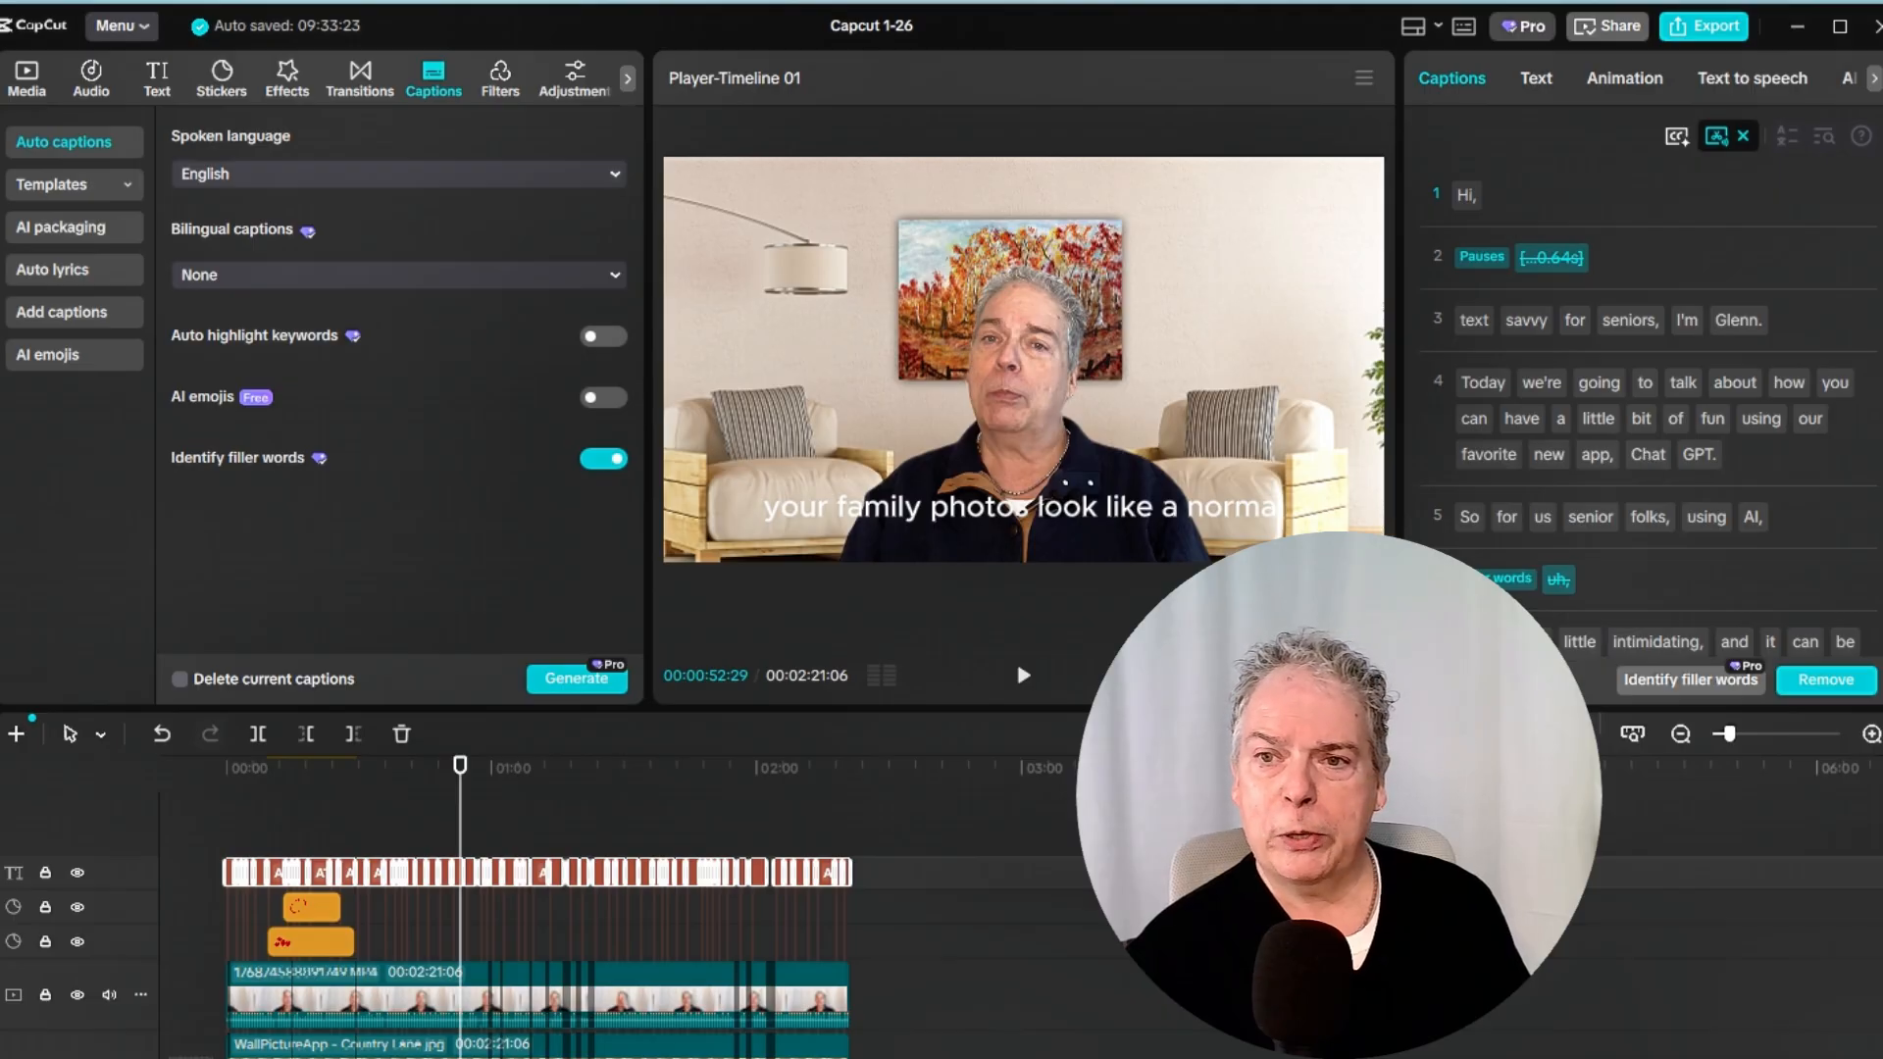
left_click(1811, 688)
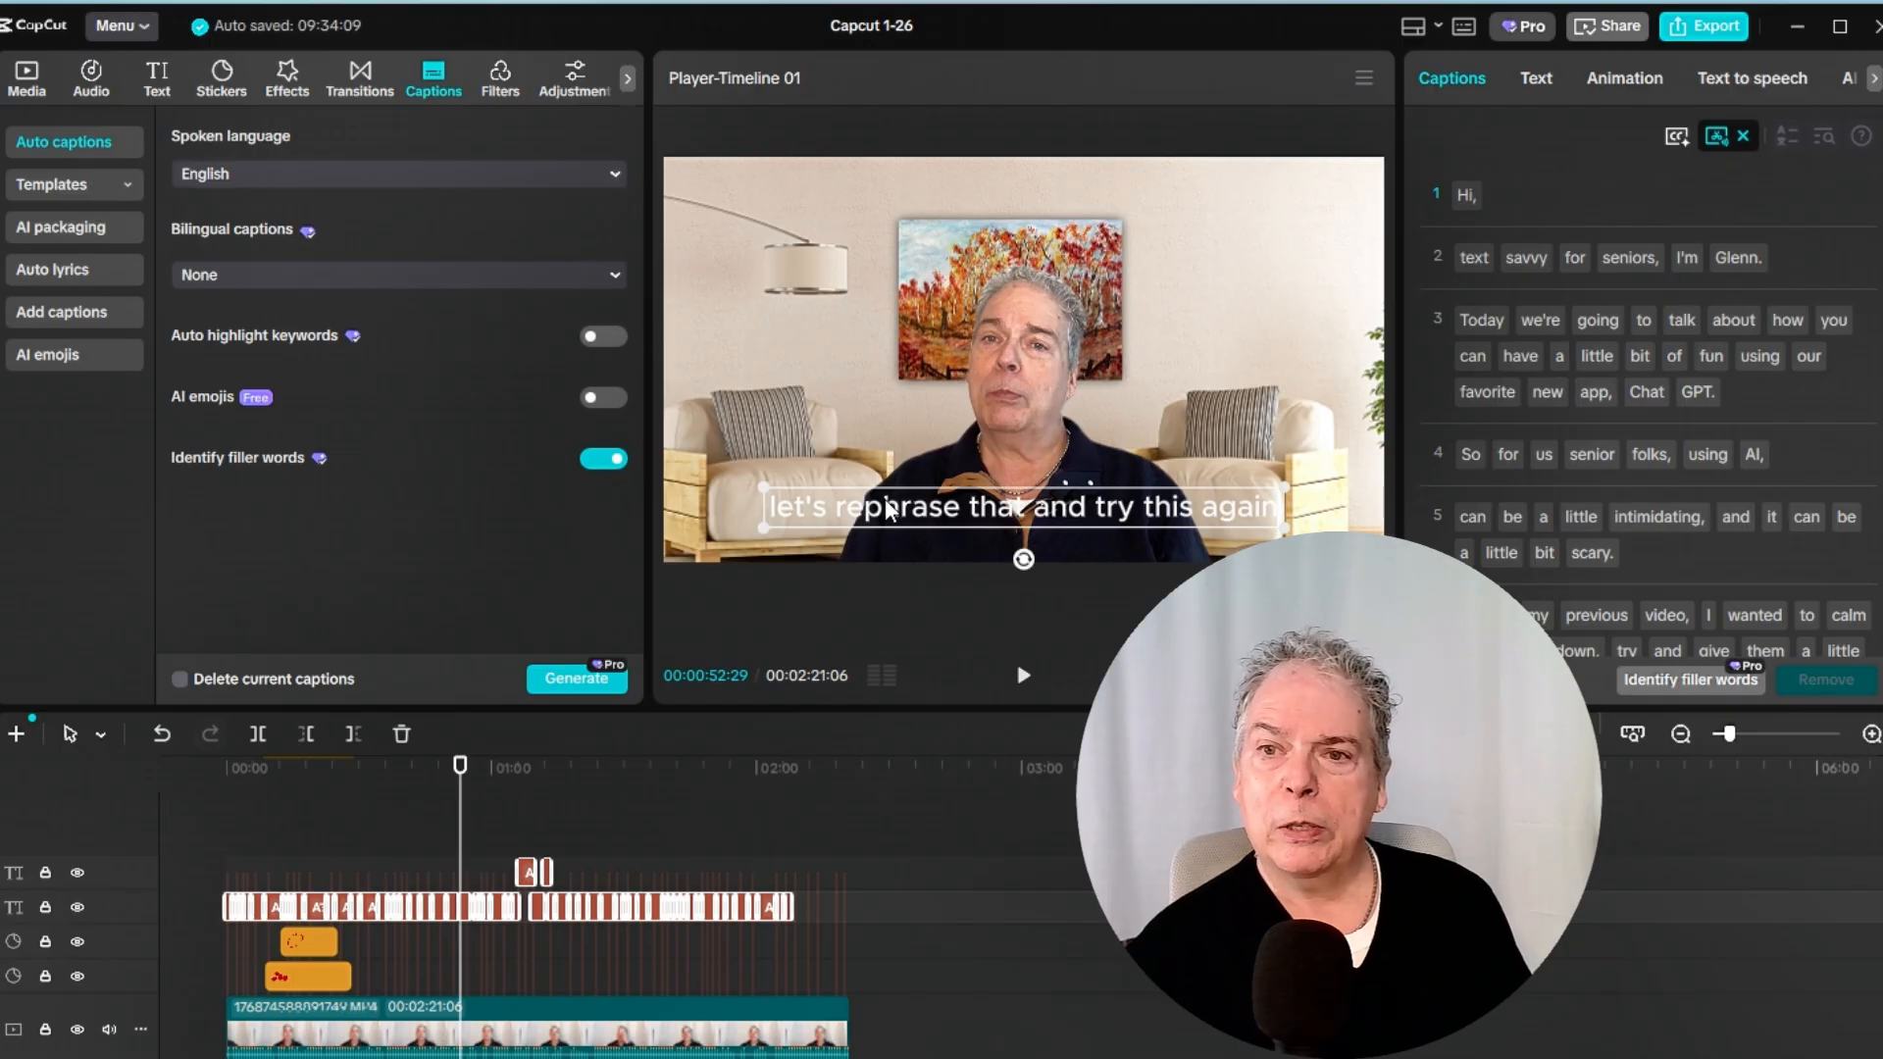
- Select the caption at 00:00:52:29 and review the earlier entries in the caption list
left_click(810, 511)
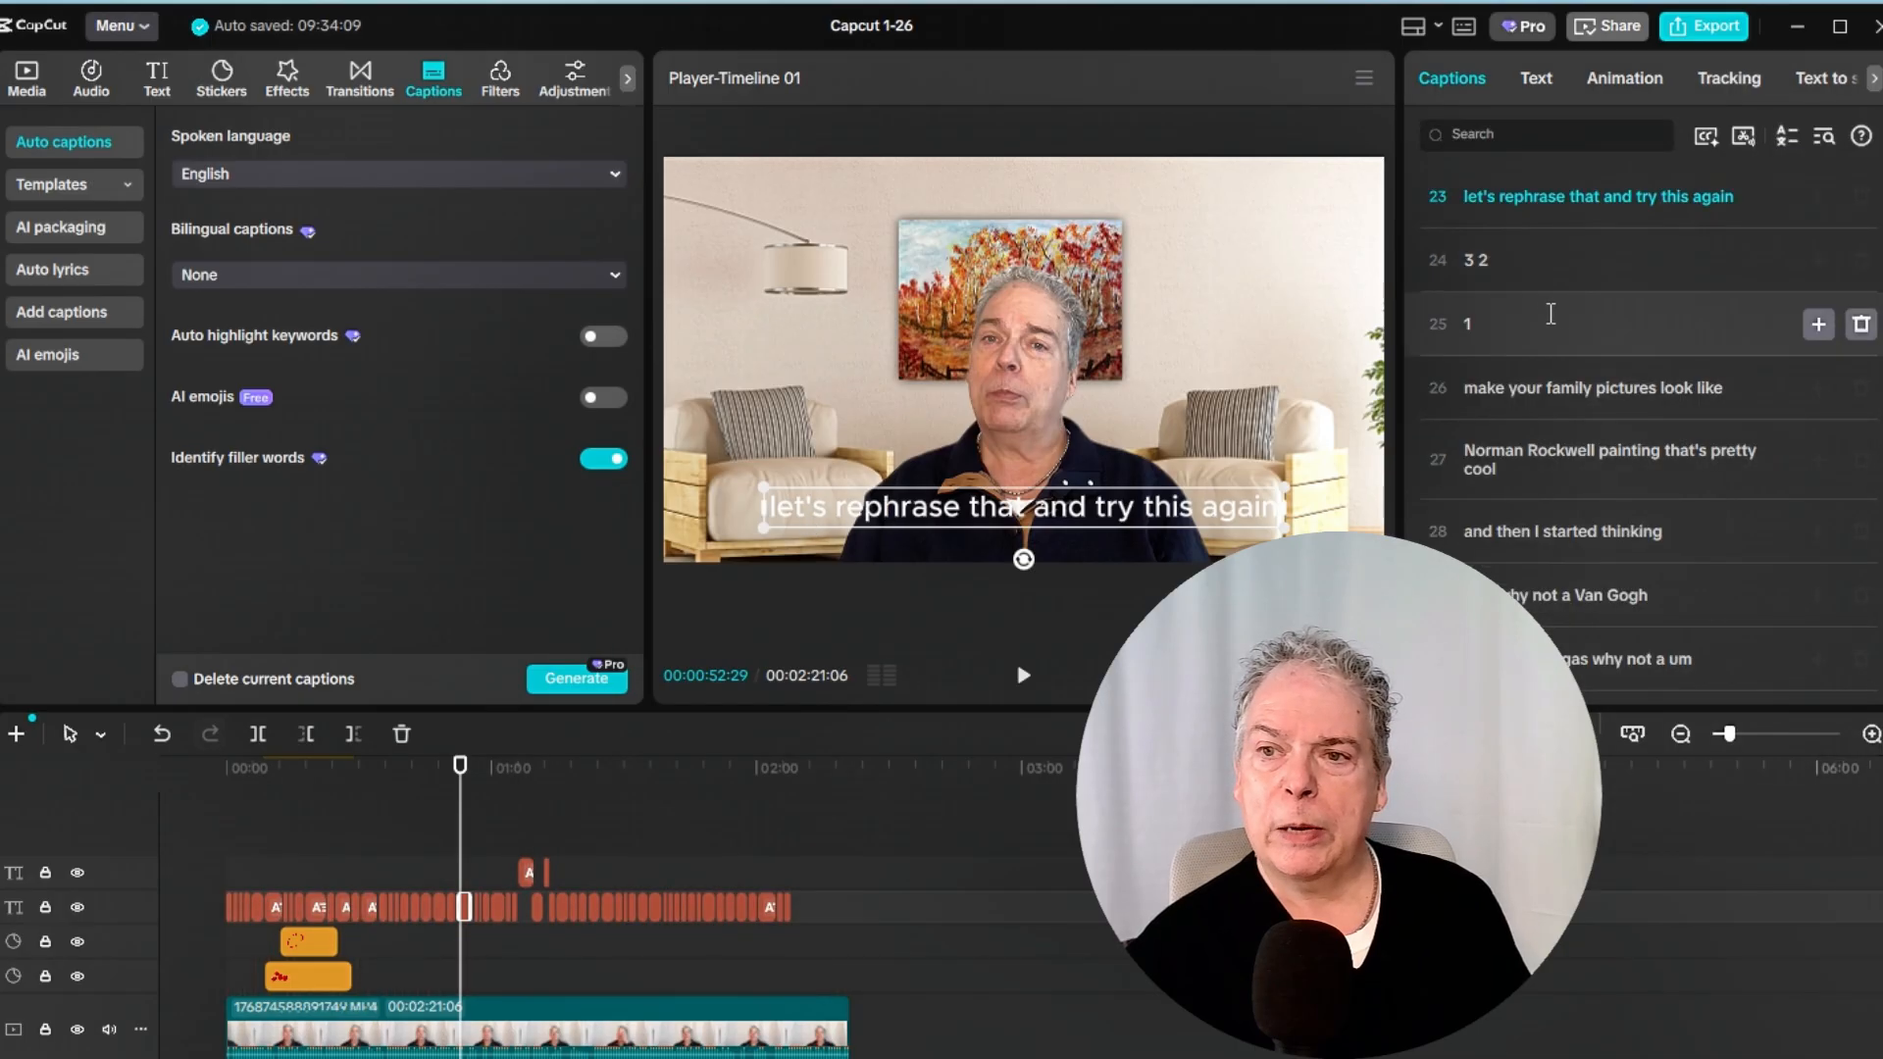
scroll(1574, 296, "up", 2)
scroll(1575, 296, "up", 6)
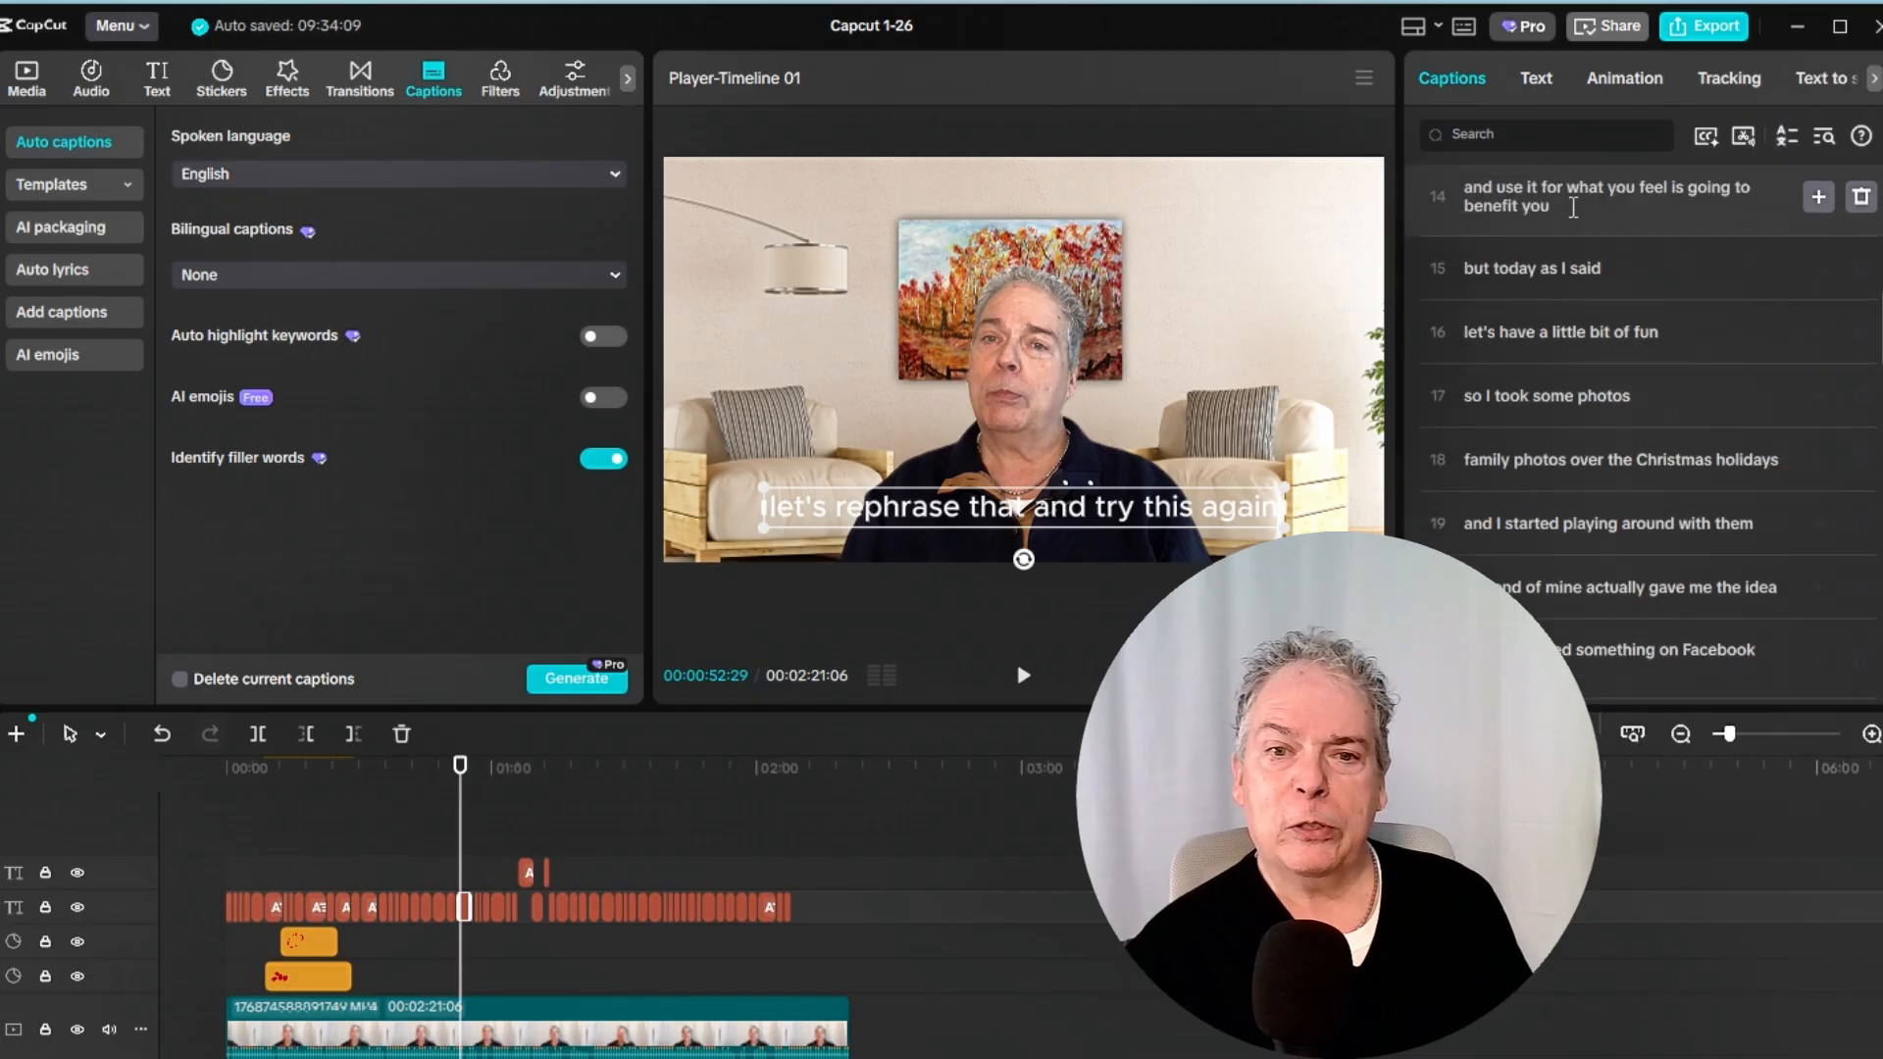
scroll(1579, 181, "up", 2)
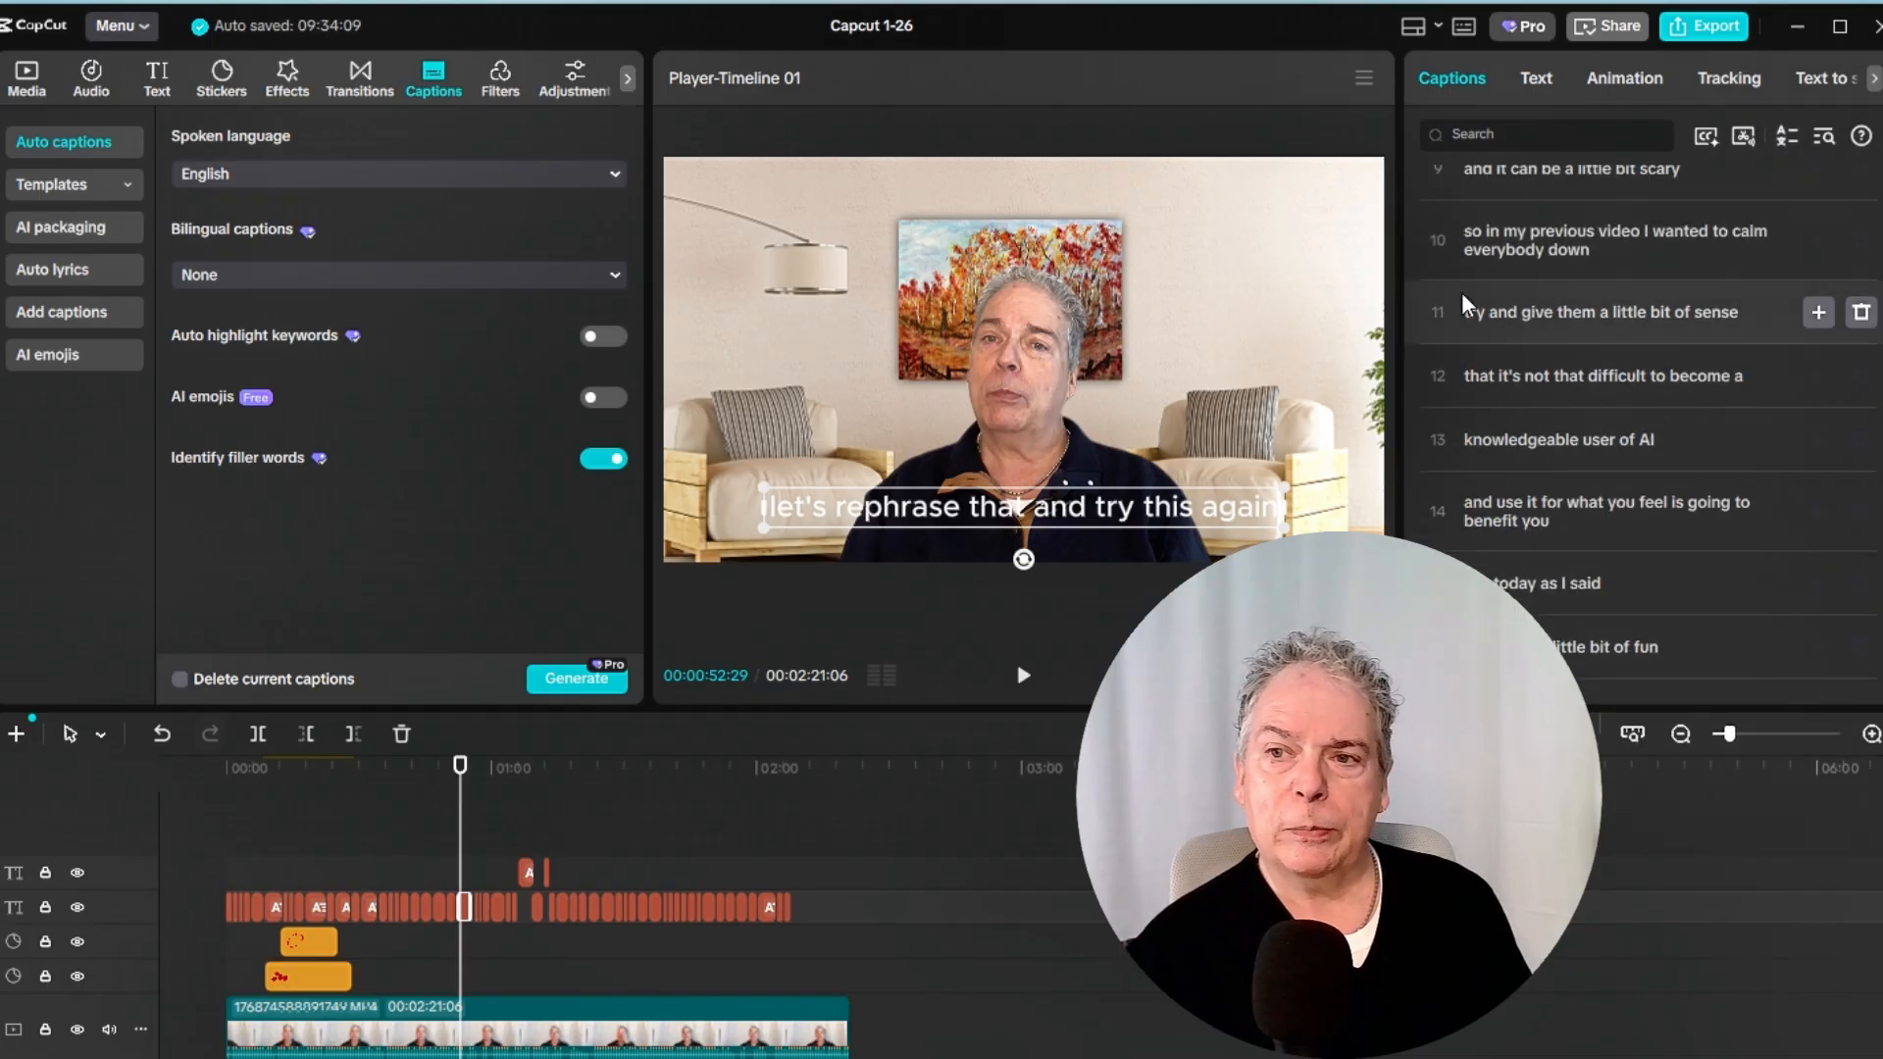
- Apply the preset style with white text on a purple background to all main captions
left_click(1539, 79)
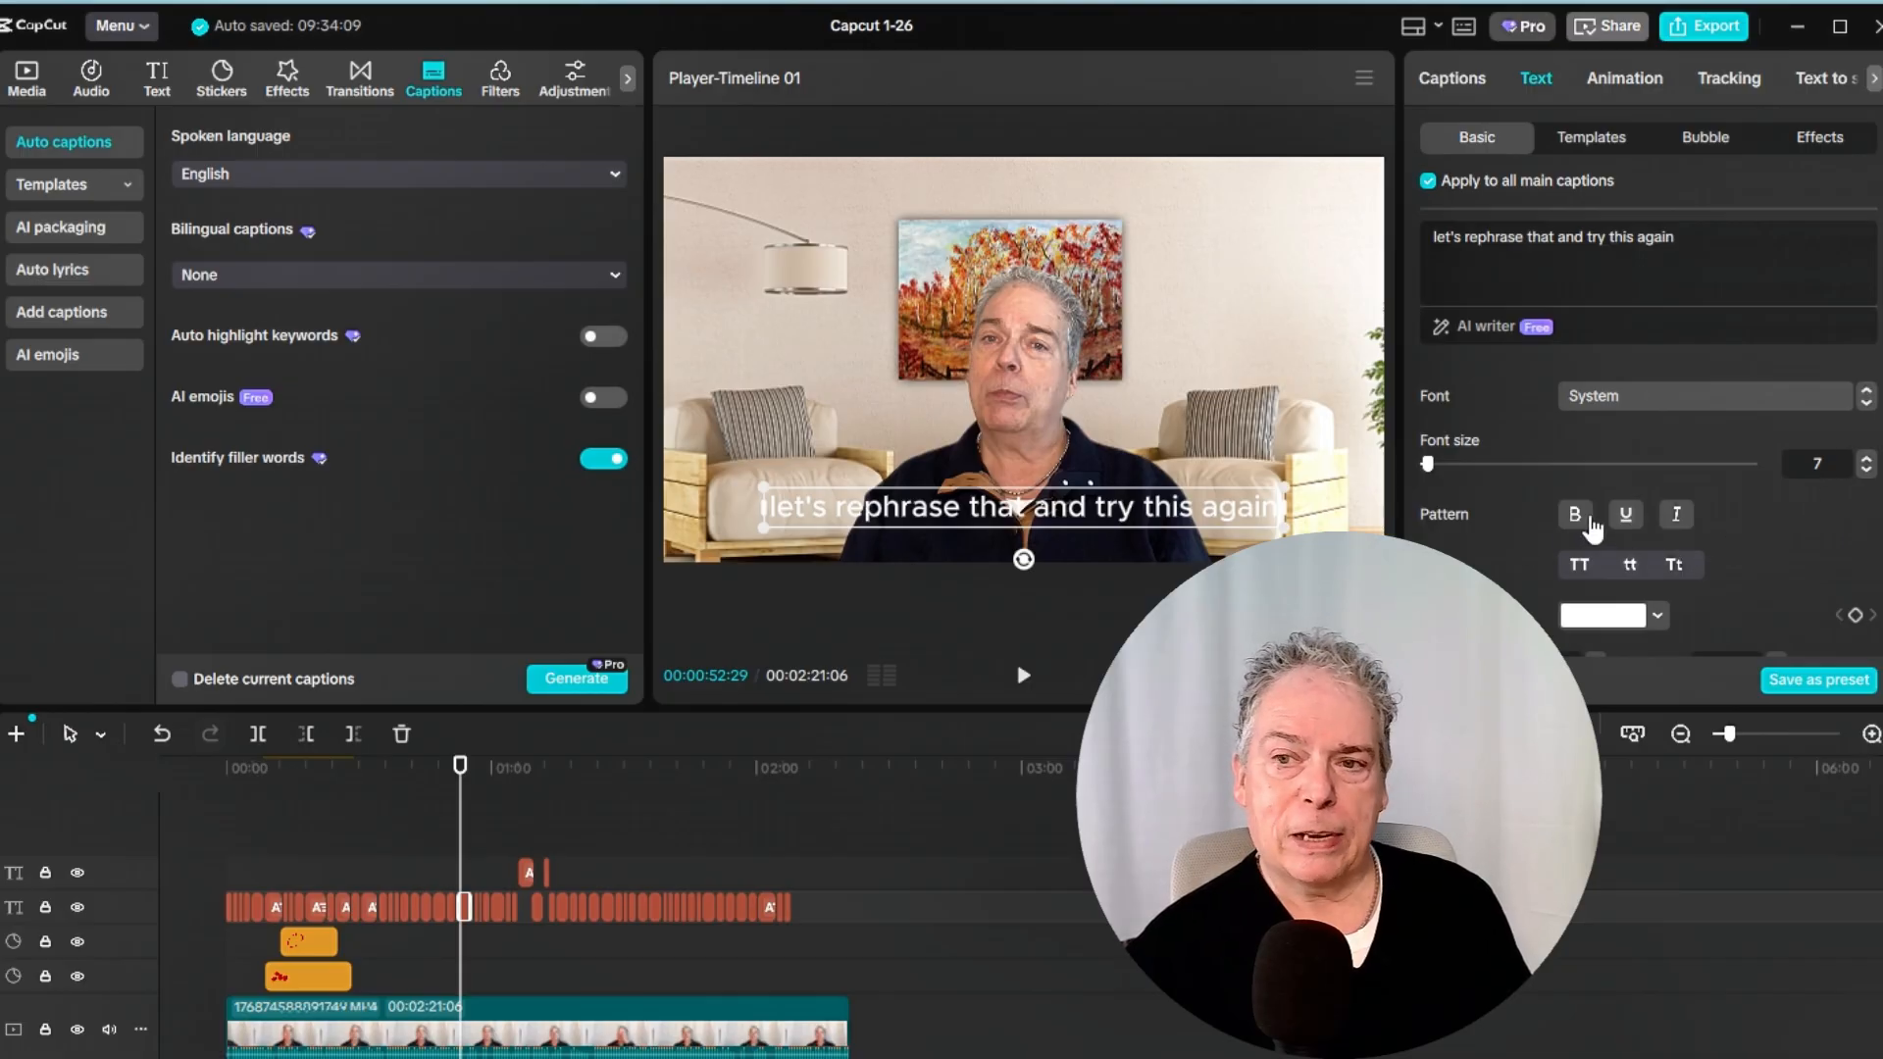
scroll(1709, 526, "down", 3)
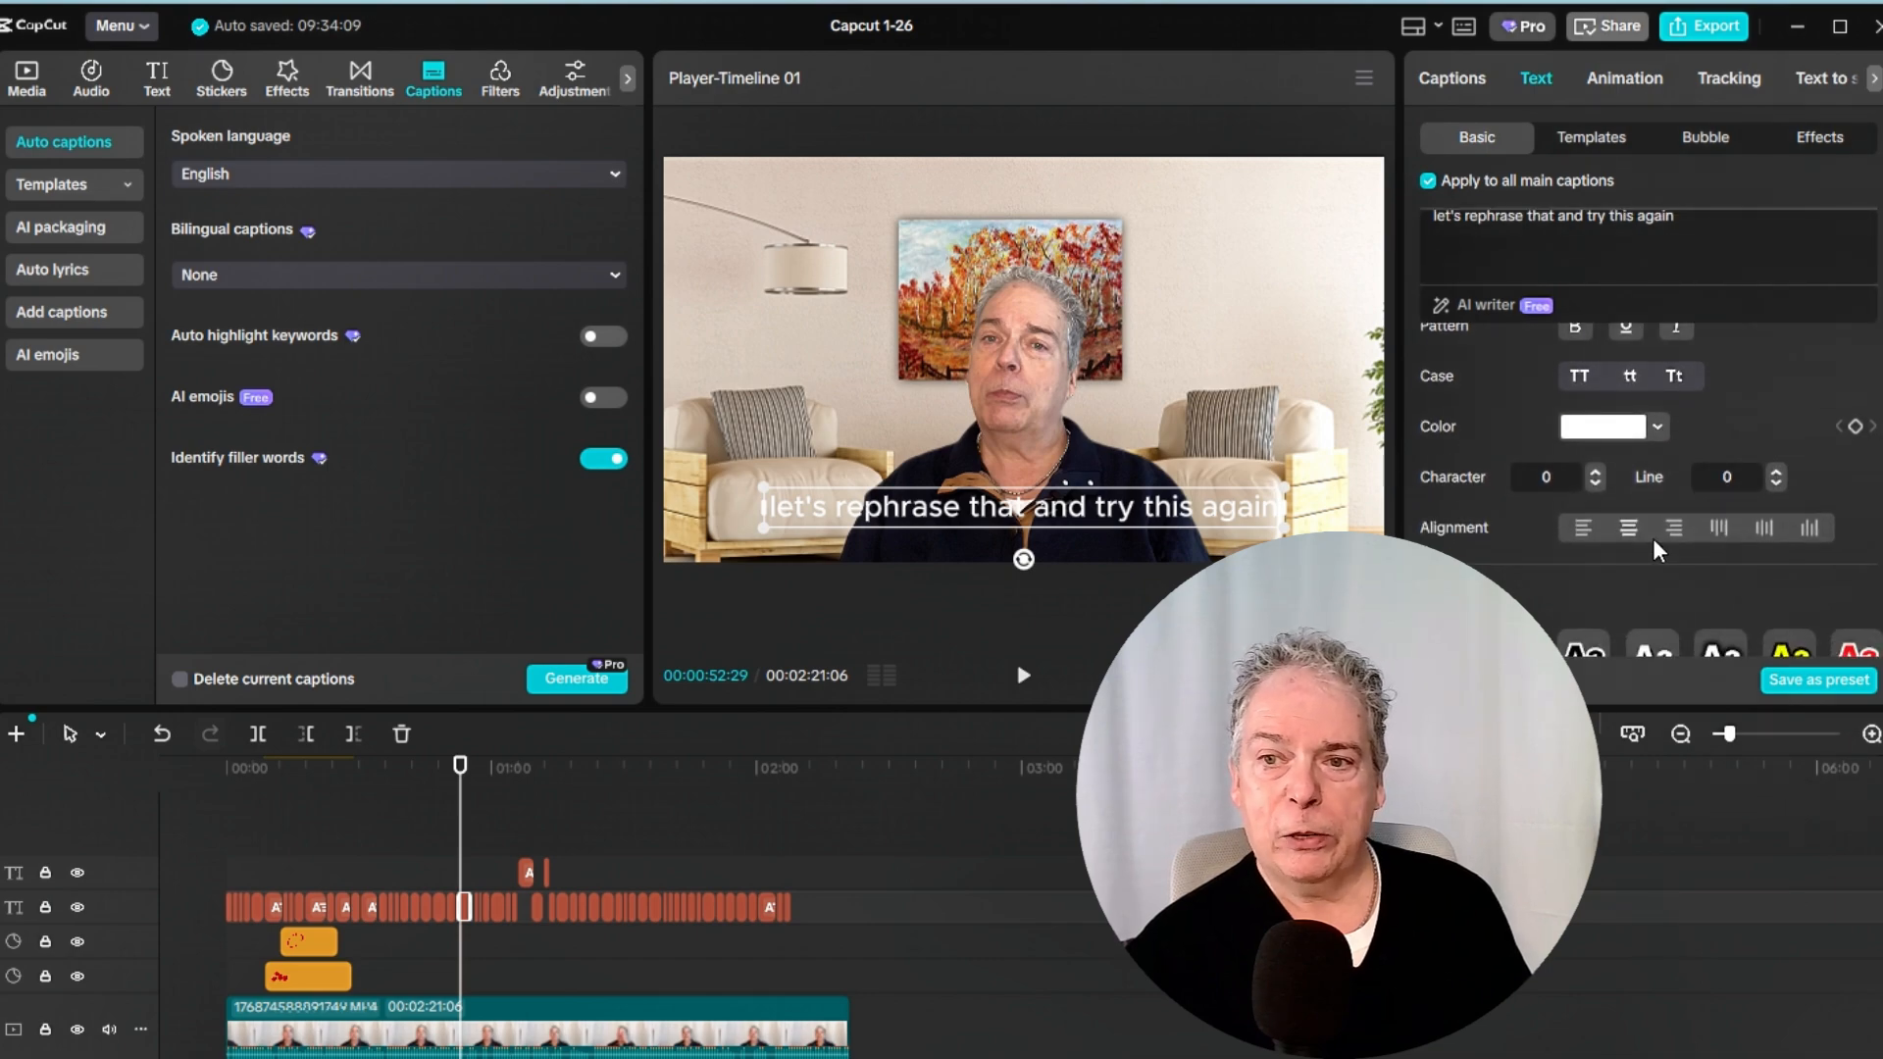
scroll(1628, 551, "down", 3)
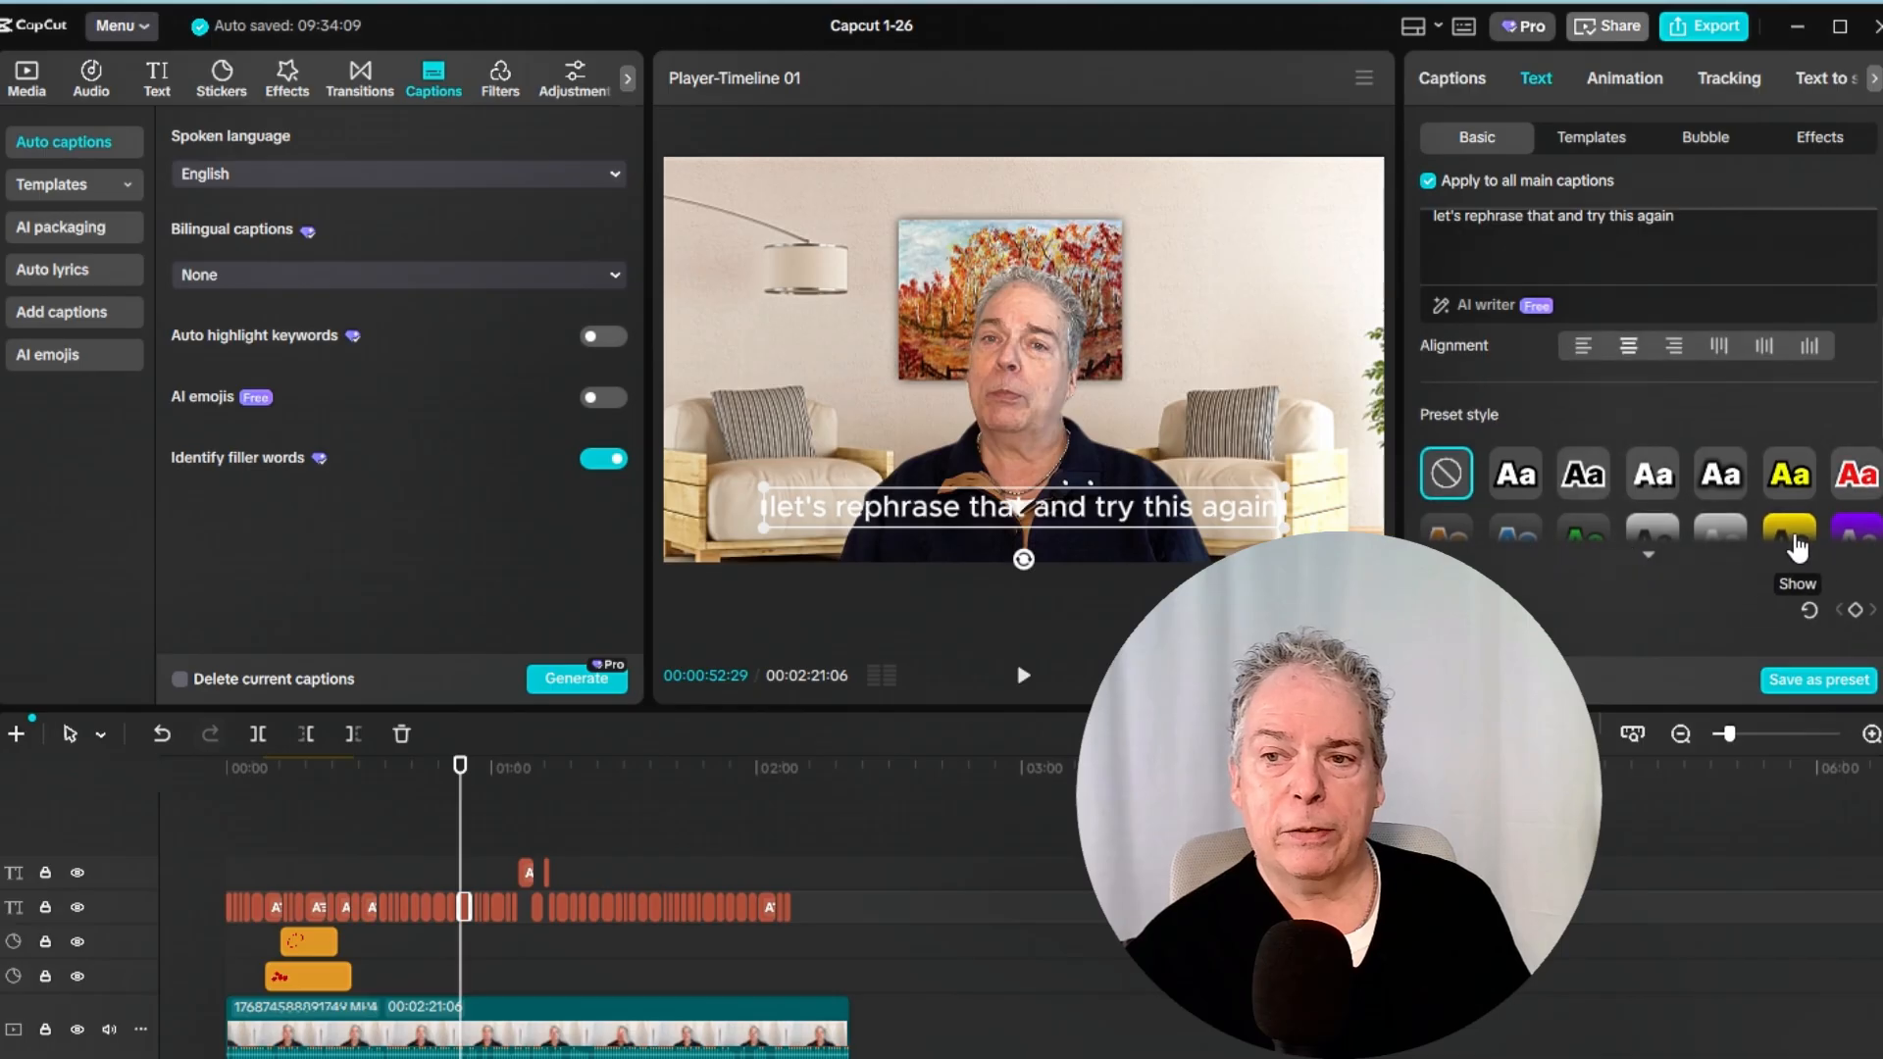
left_click(1652, 559)
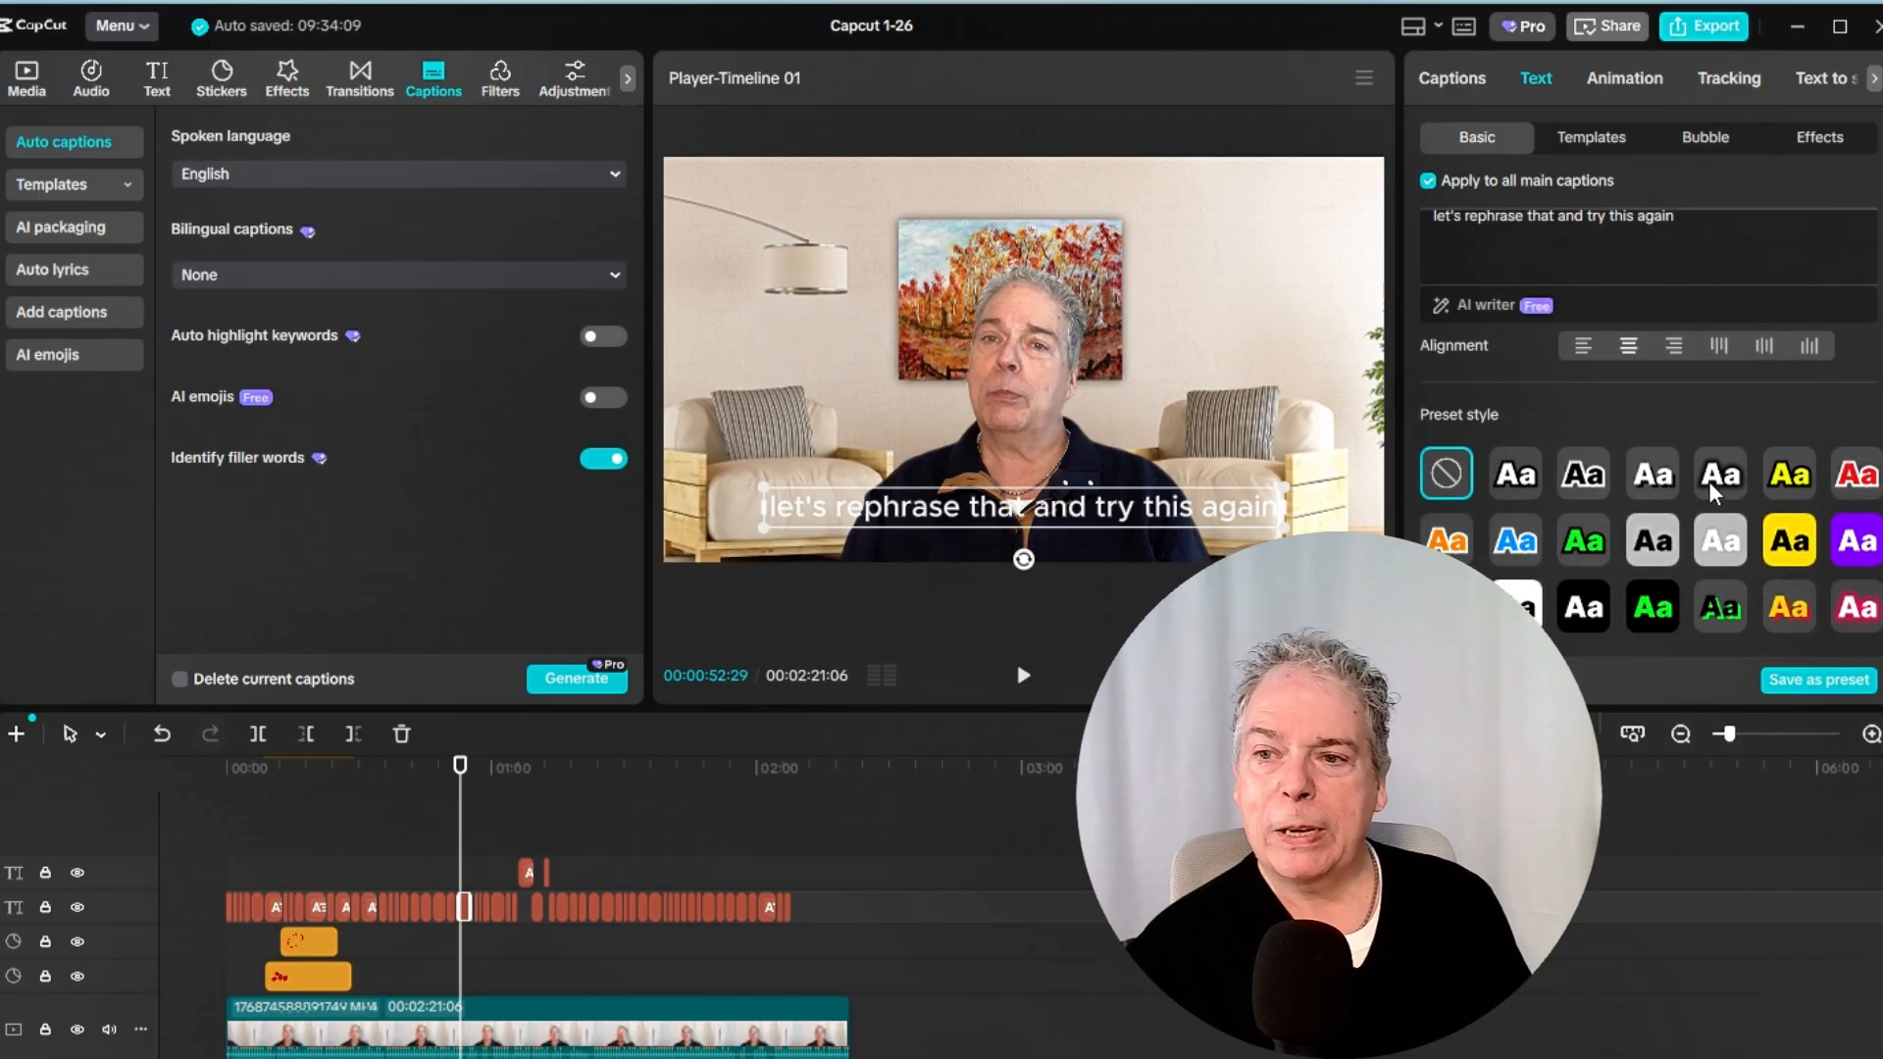
left_click(1863, 555)
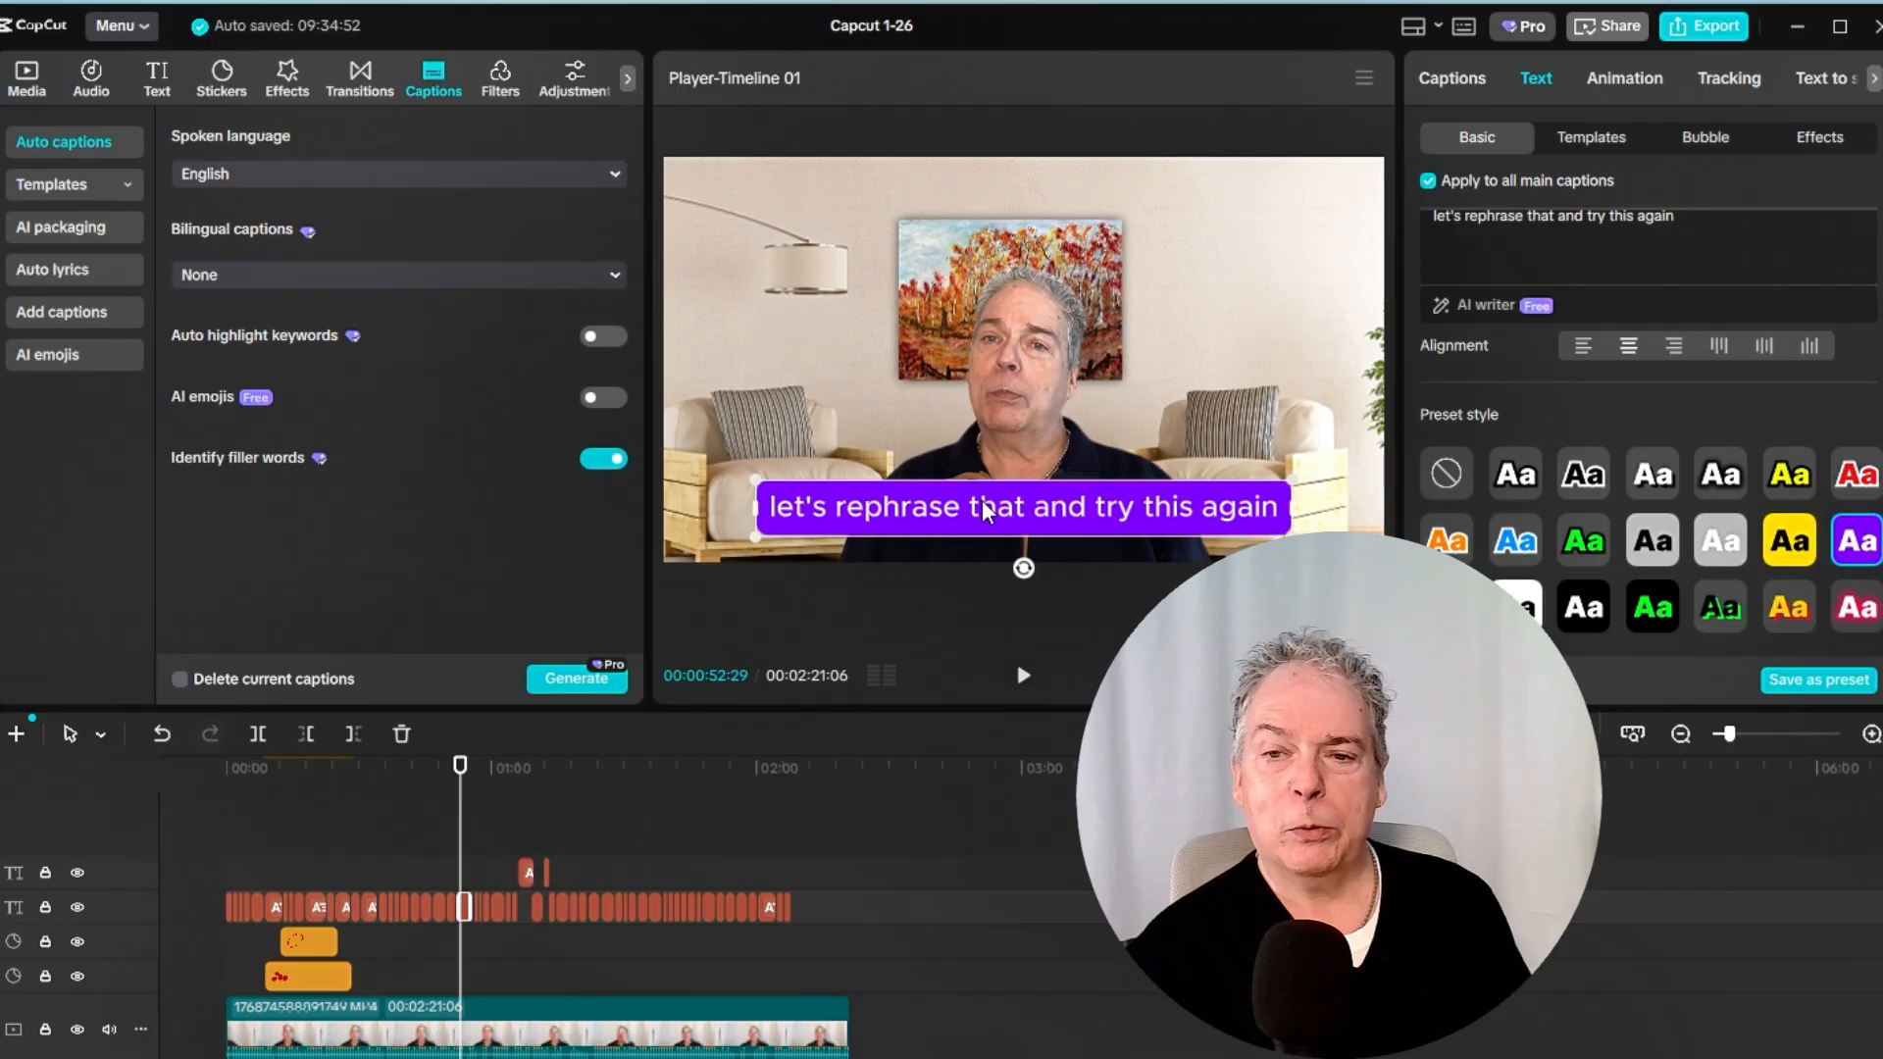
- Move the captions down to the lower edge of the frame at X 42, Y -928, and widen their text box
left_click_drag(981, 498, 995, 524)
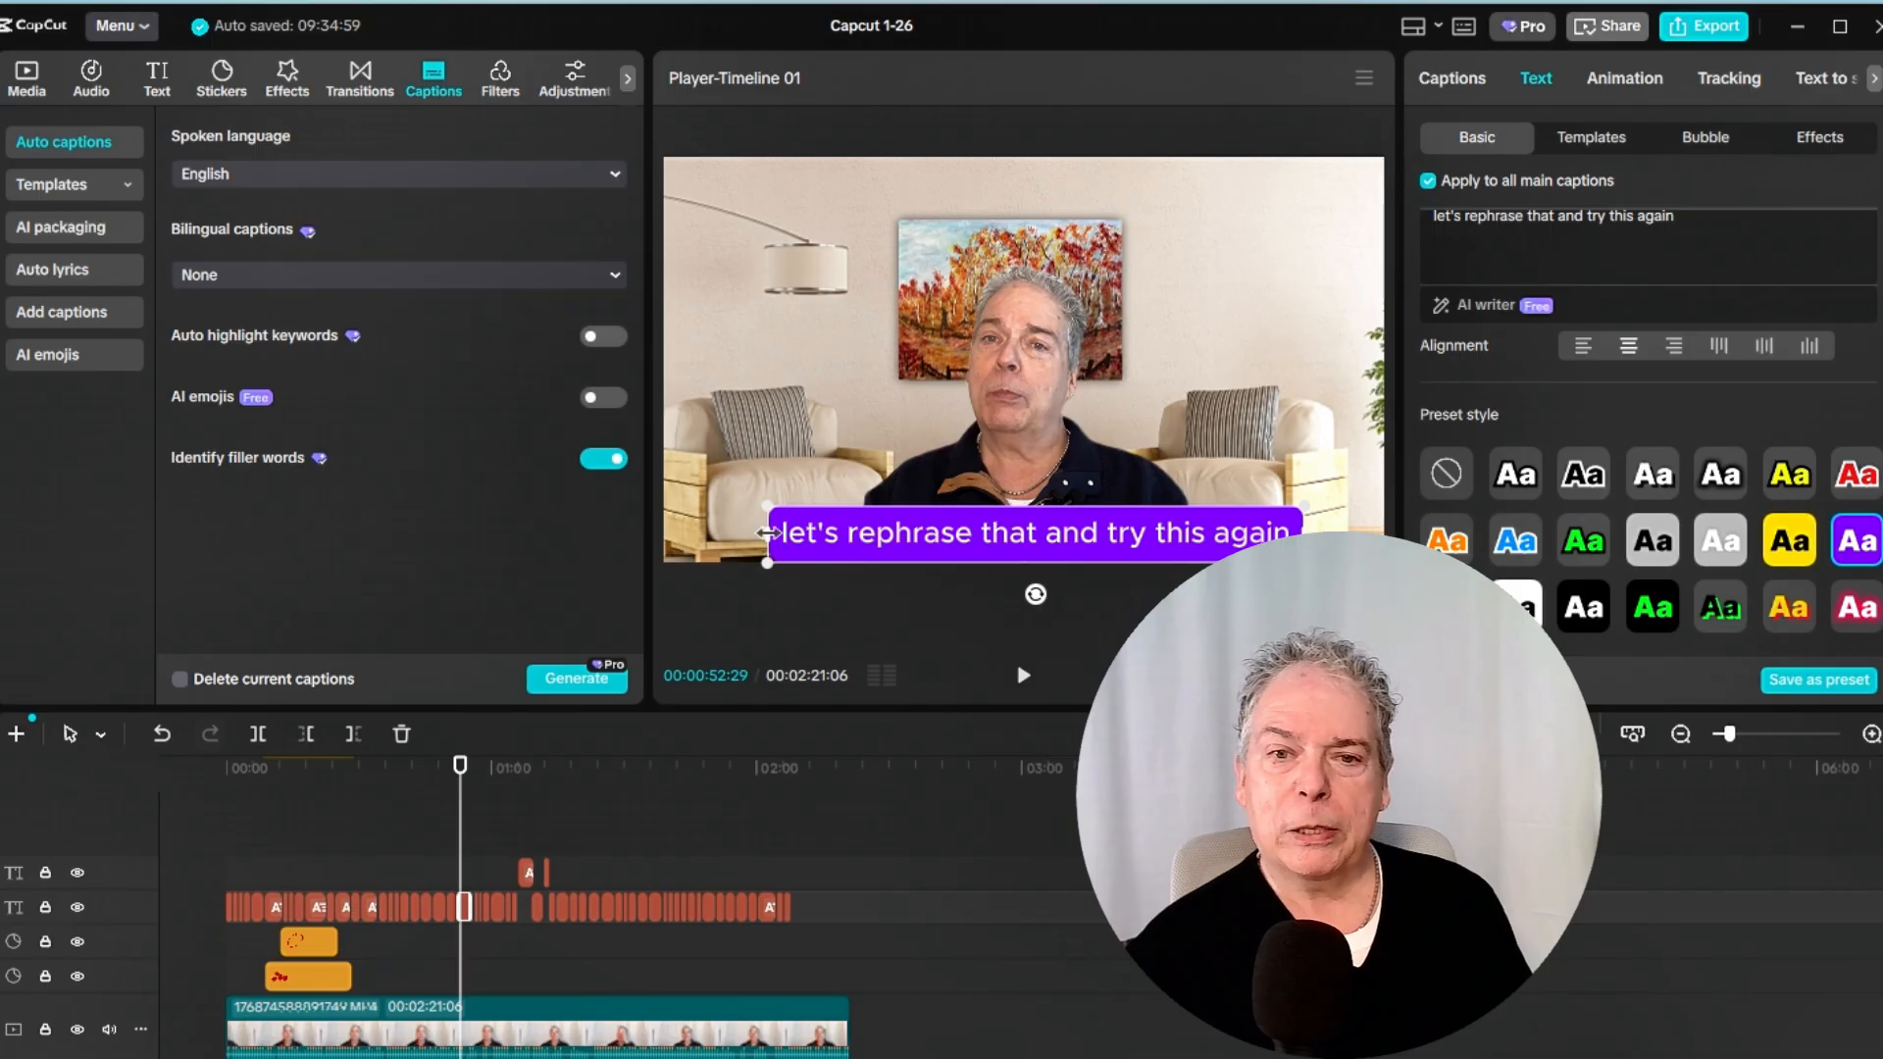
left_click_drag(766, 532, 669, 546)
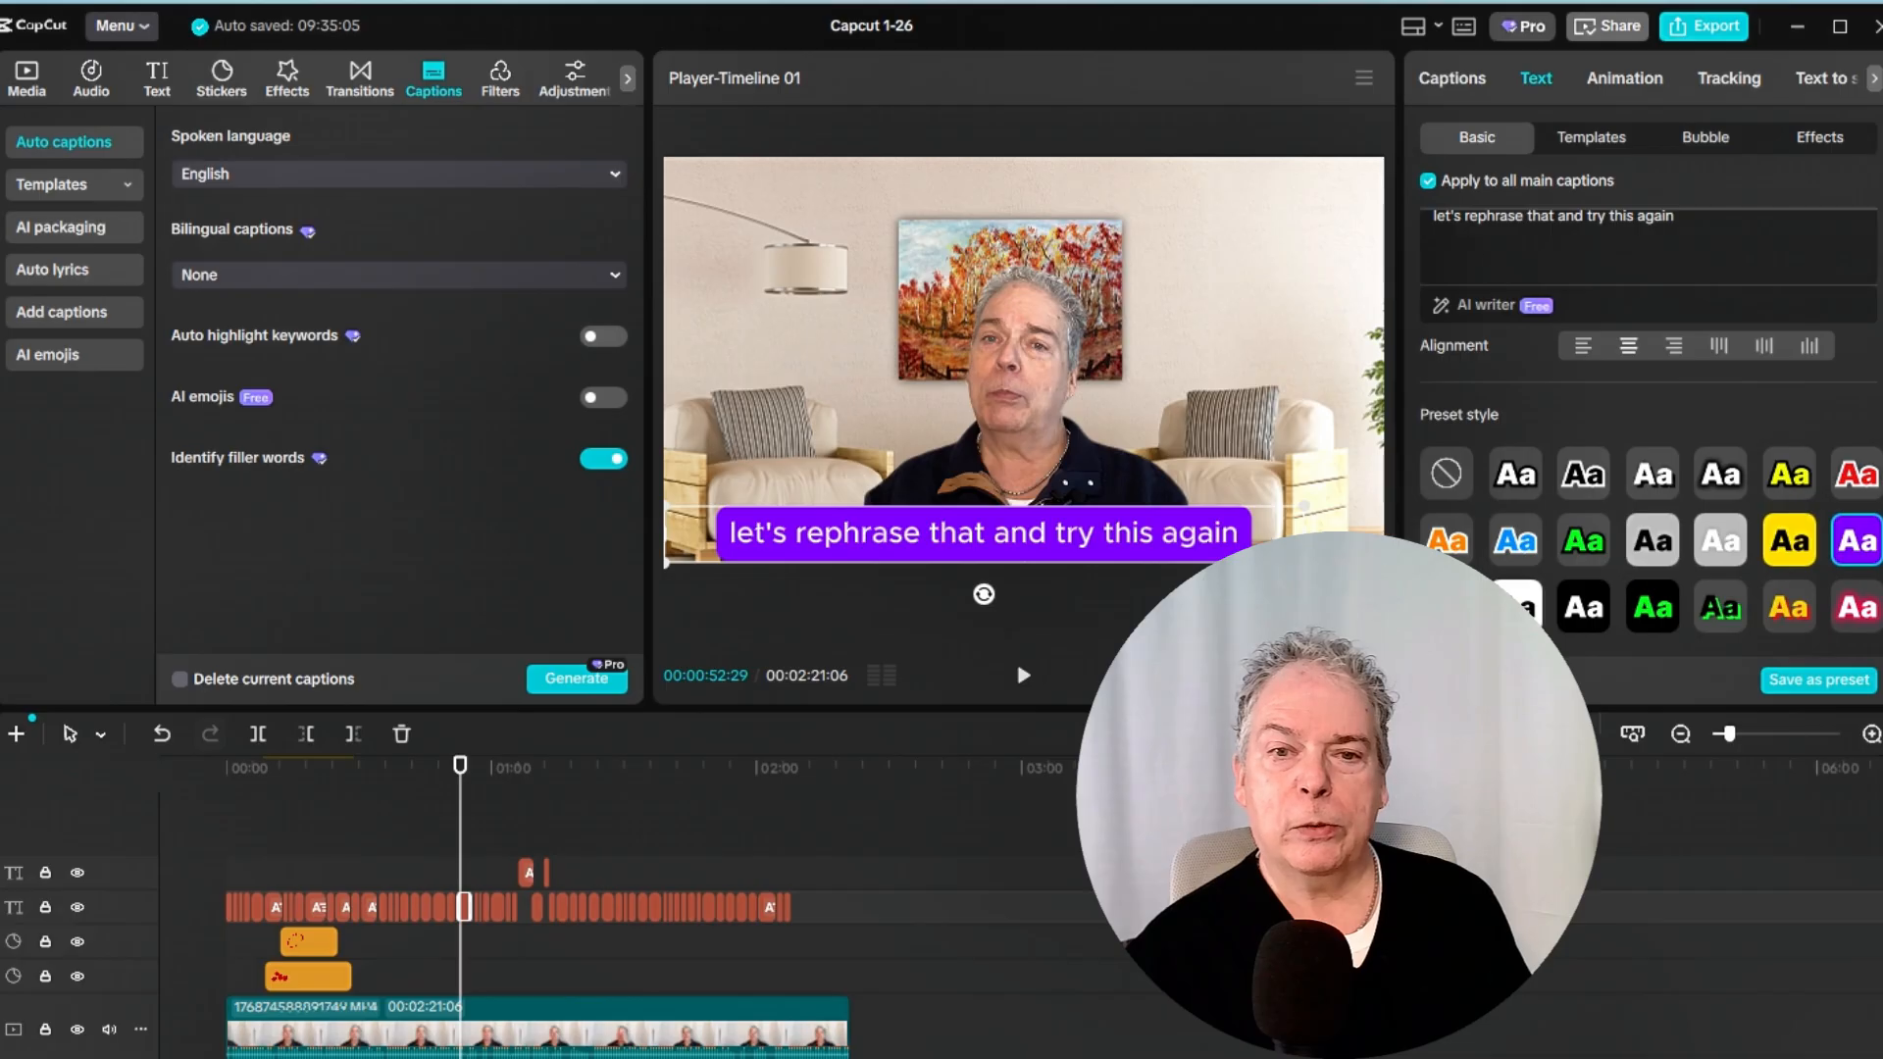
key("ctrl+z")
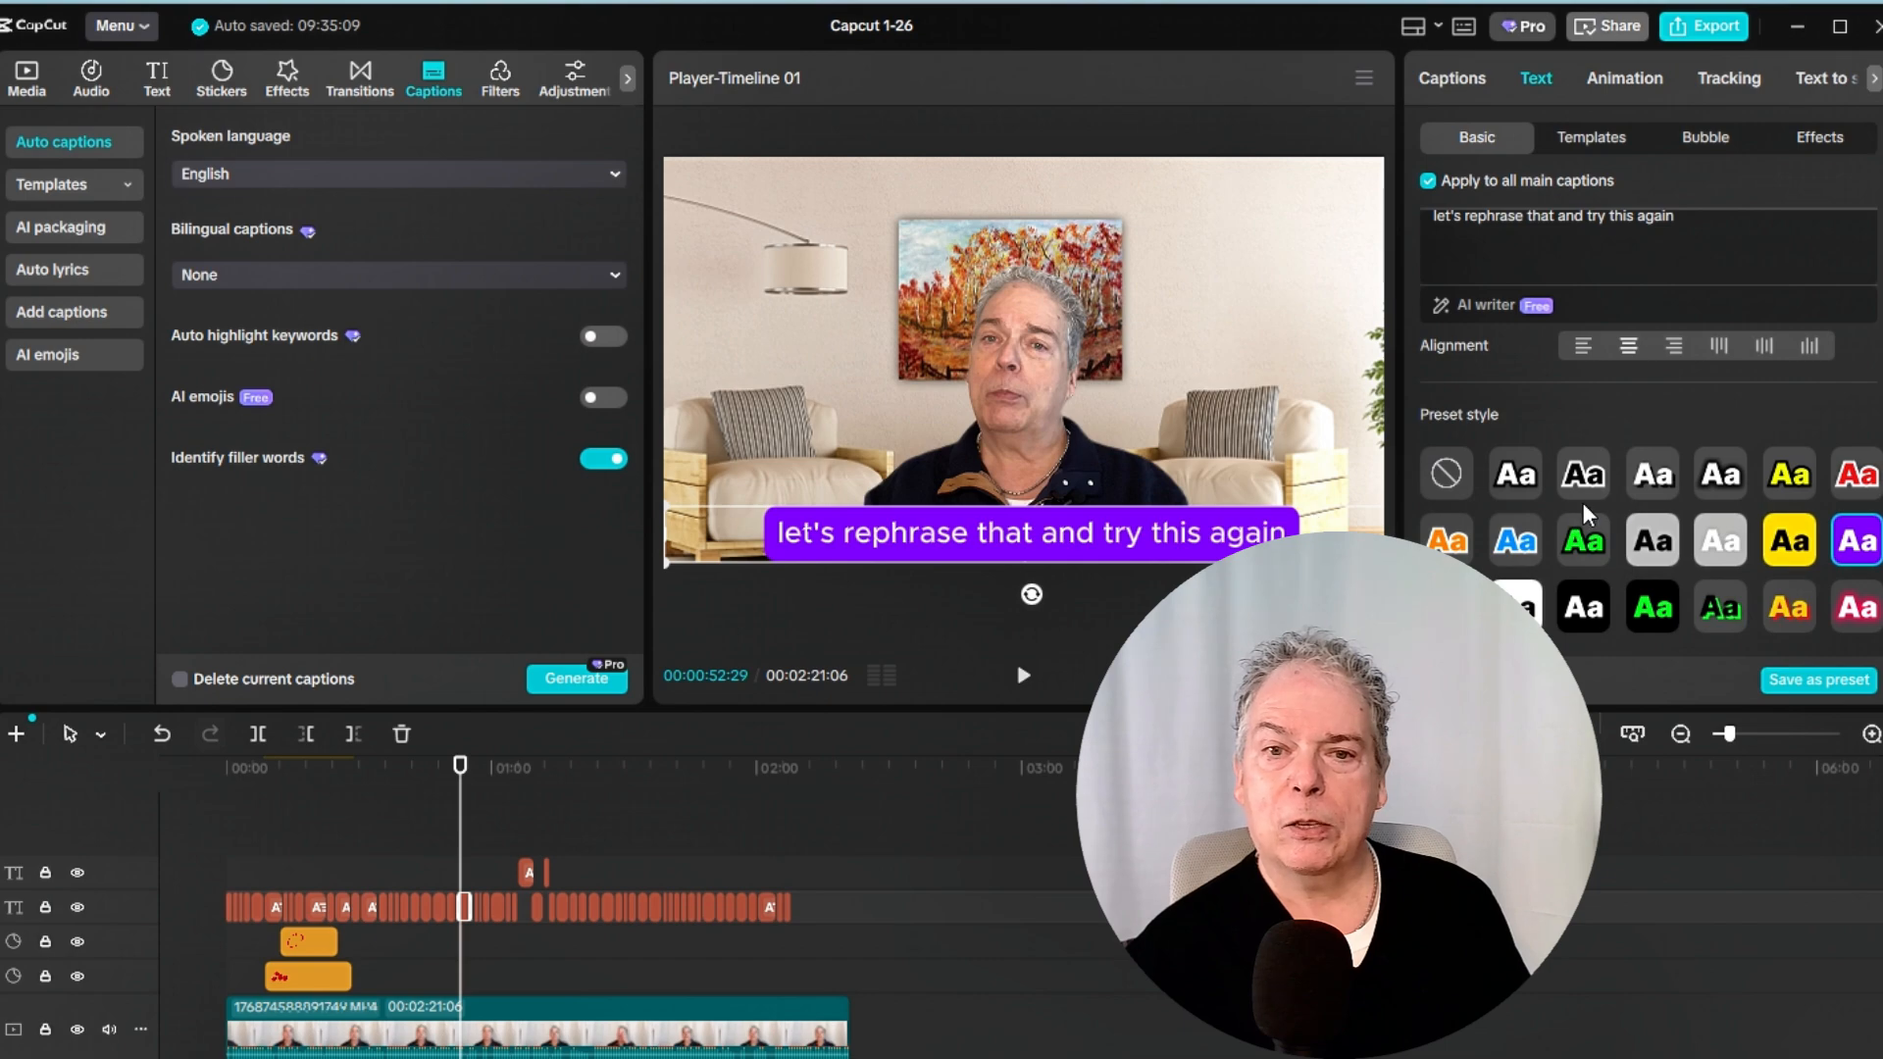
- Examine the captions' transform, alignment and blend settings
scroll(1581, 507, "down", 3)
scroll(1601, 560, "down", 1)
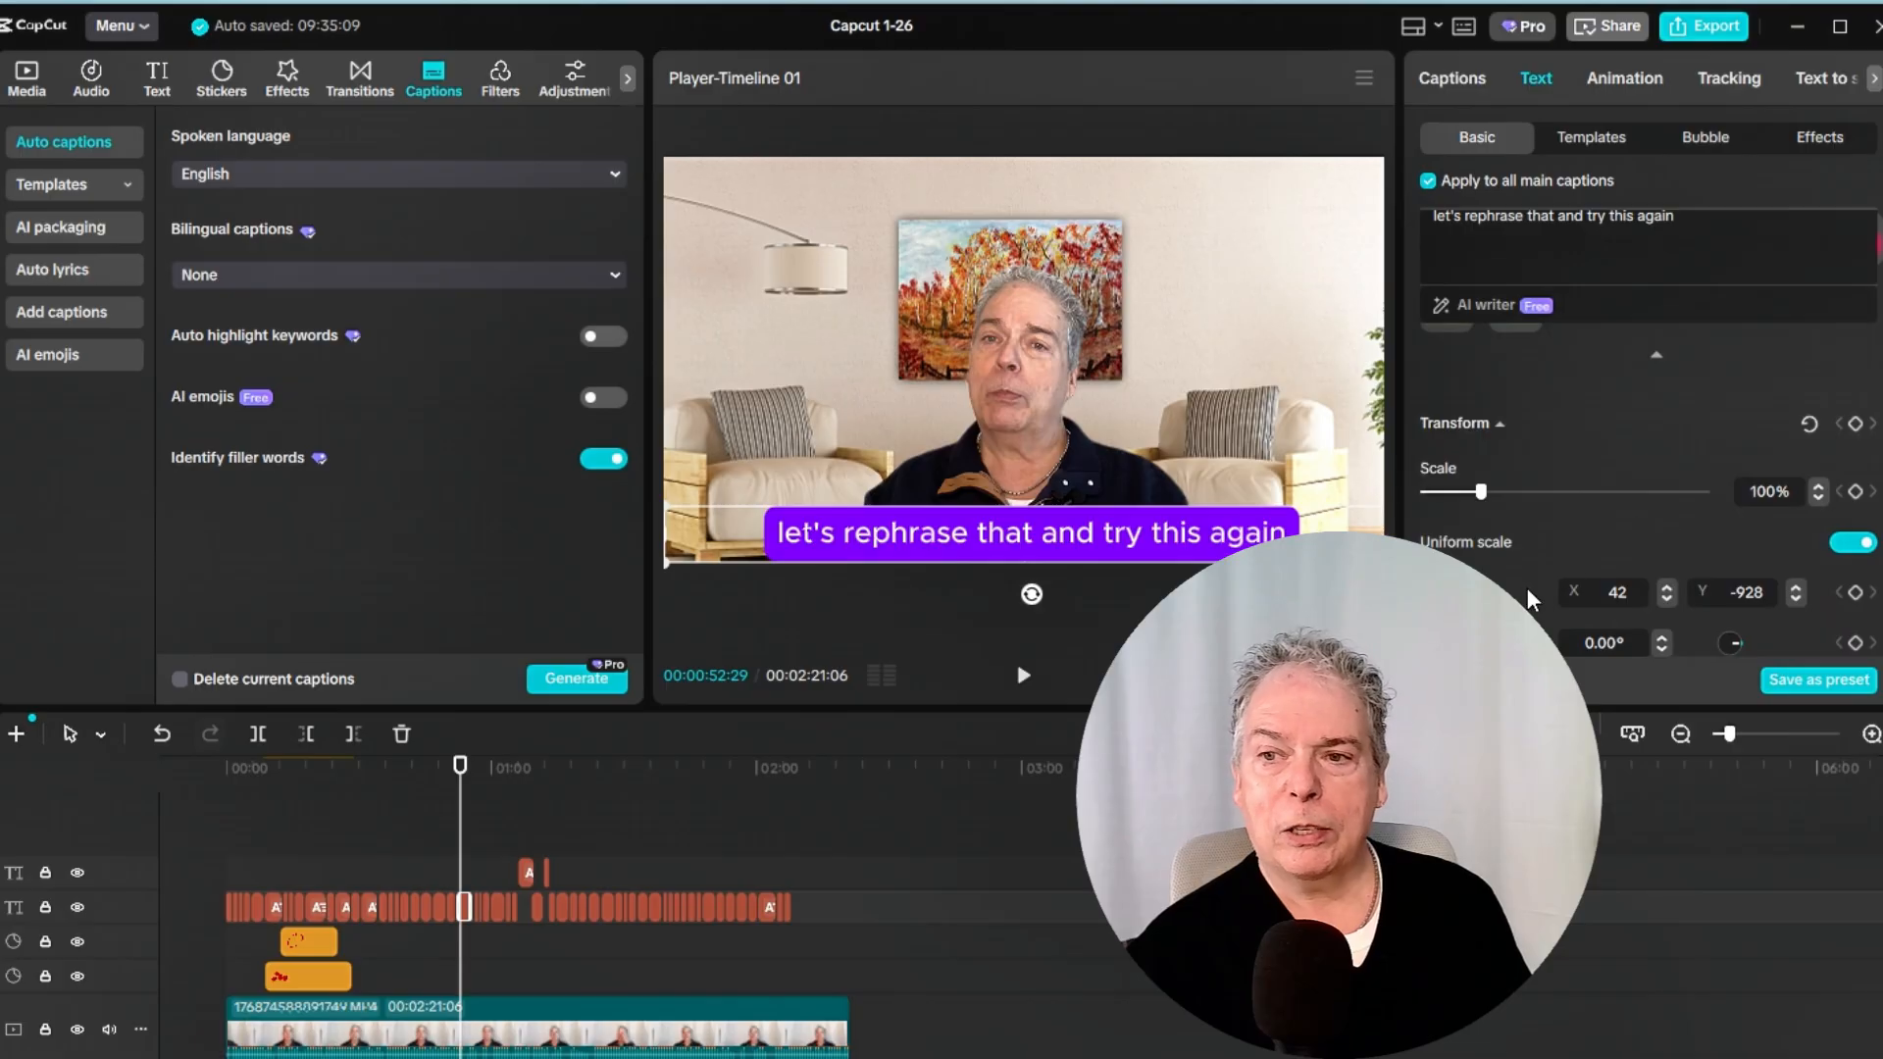
scroll(1527, 589, "down", 3)
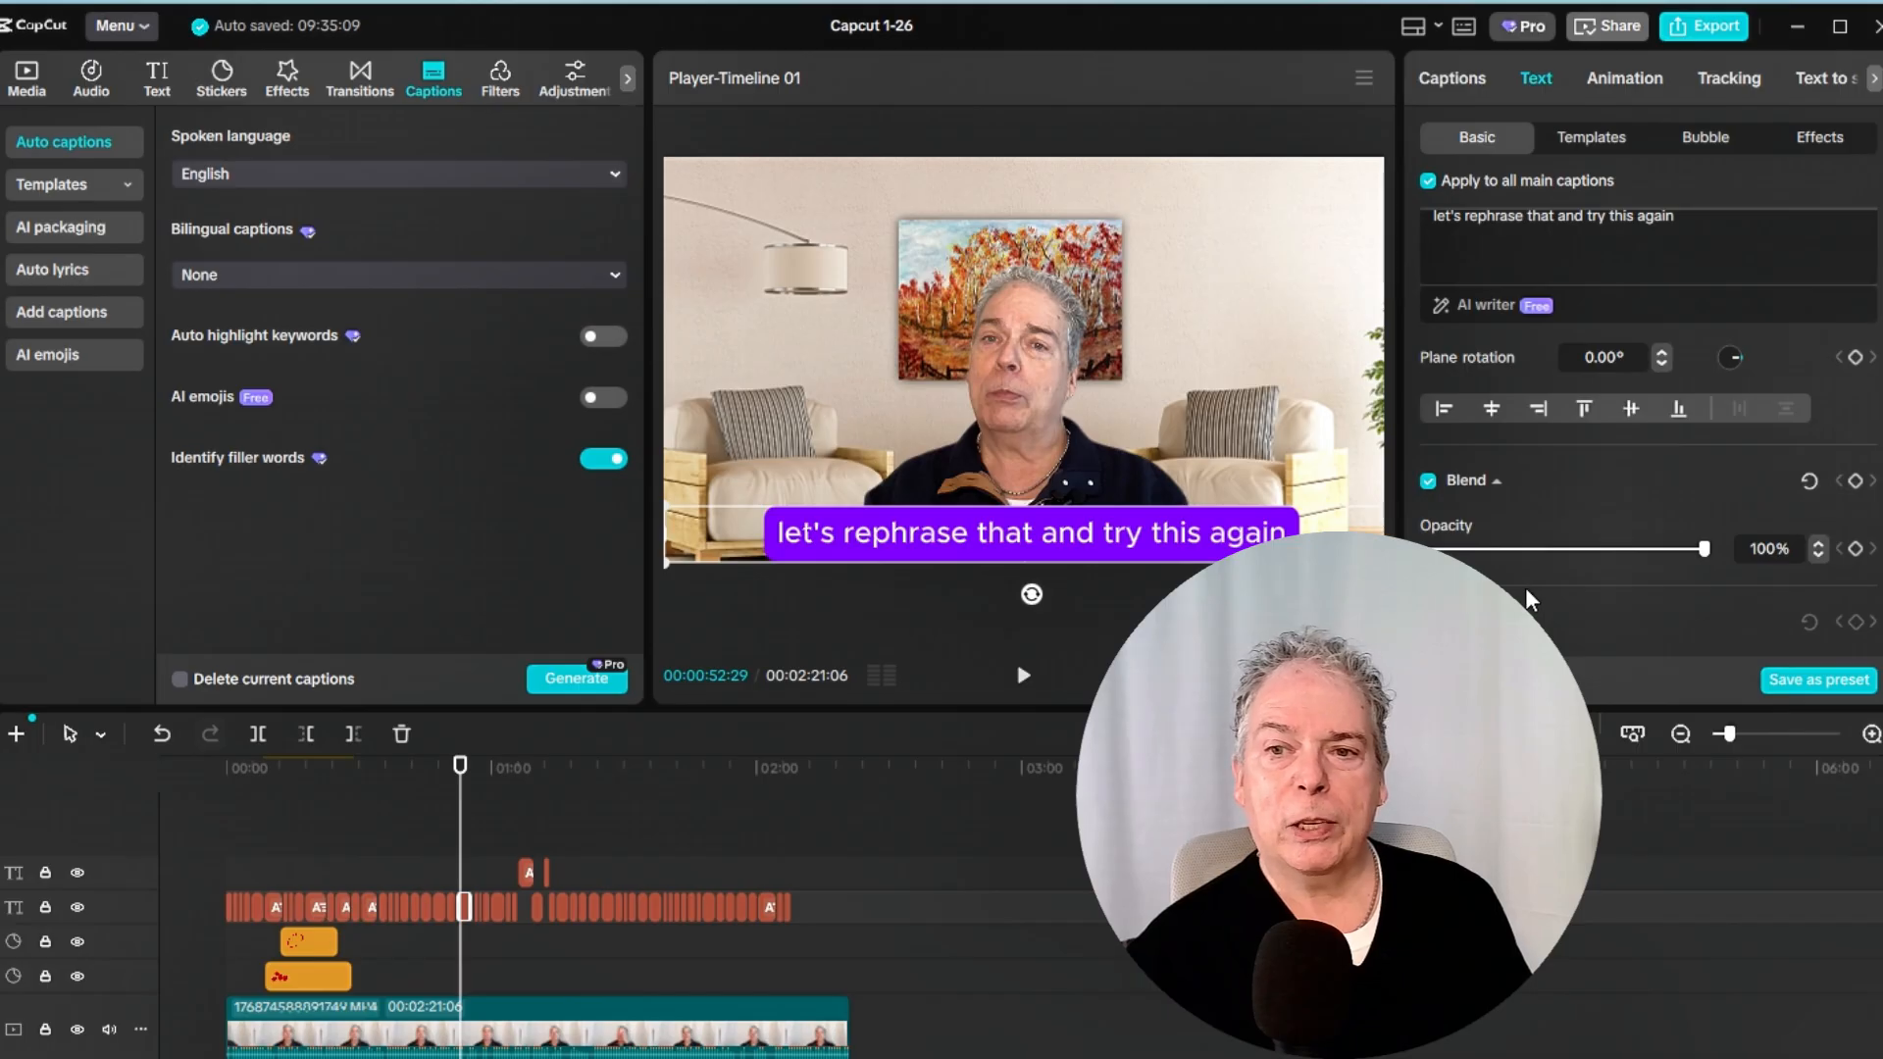
scroll(1527, 586, "up", 5)
scroll(1555, 565, "up", 5)
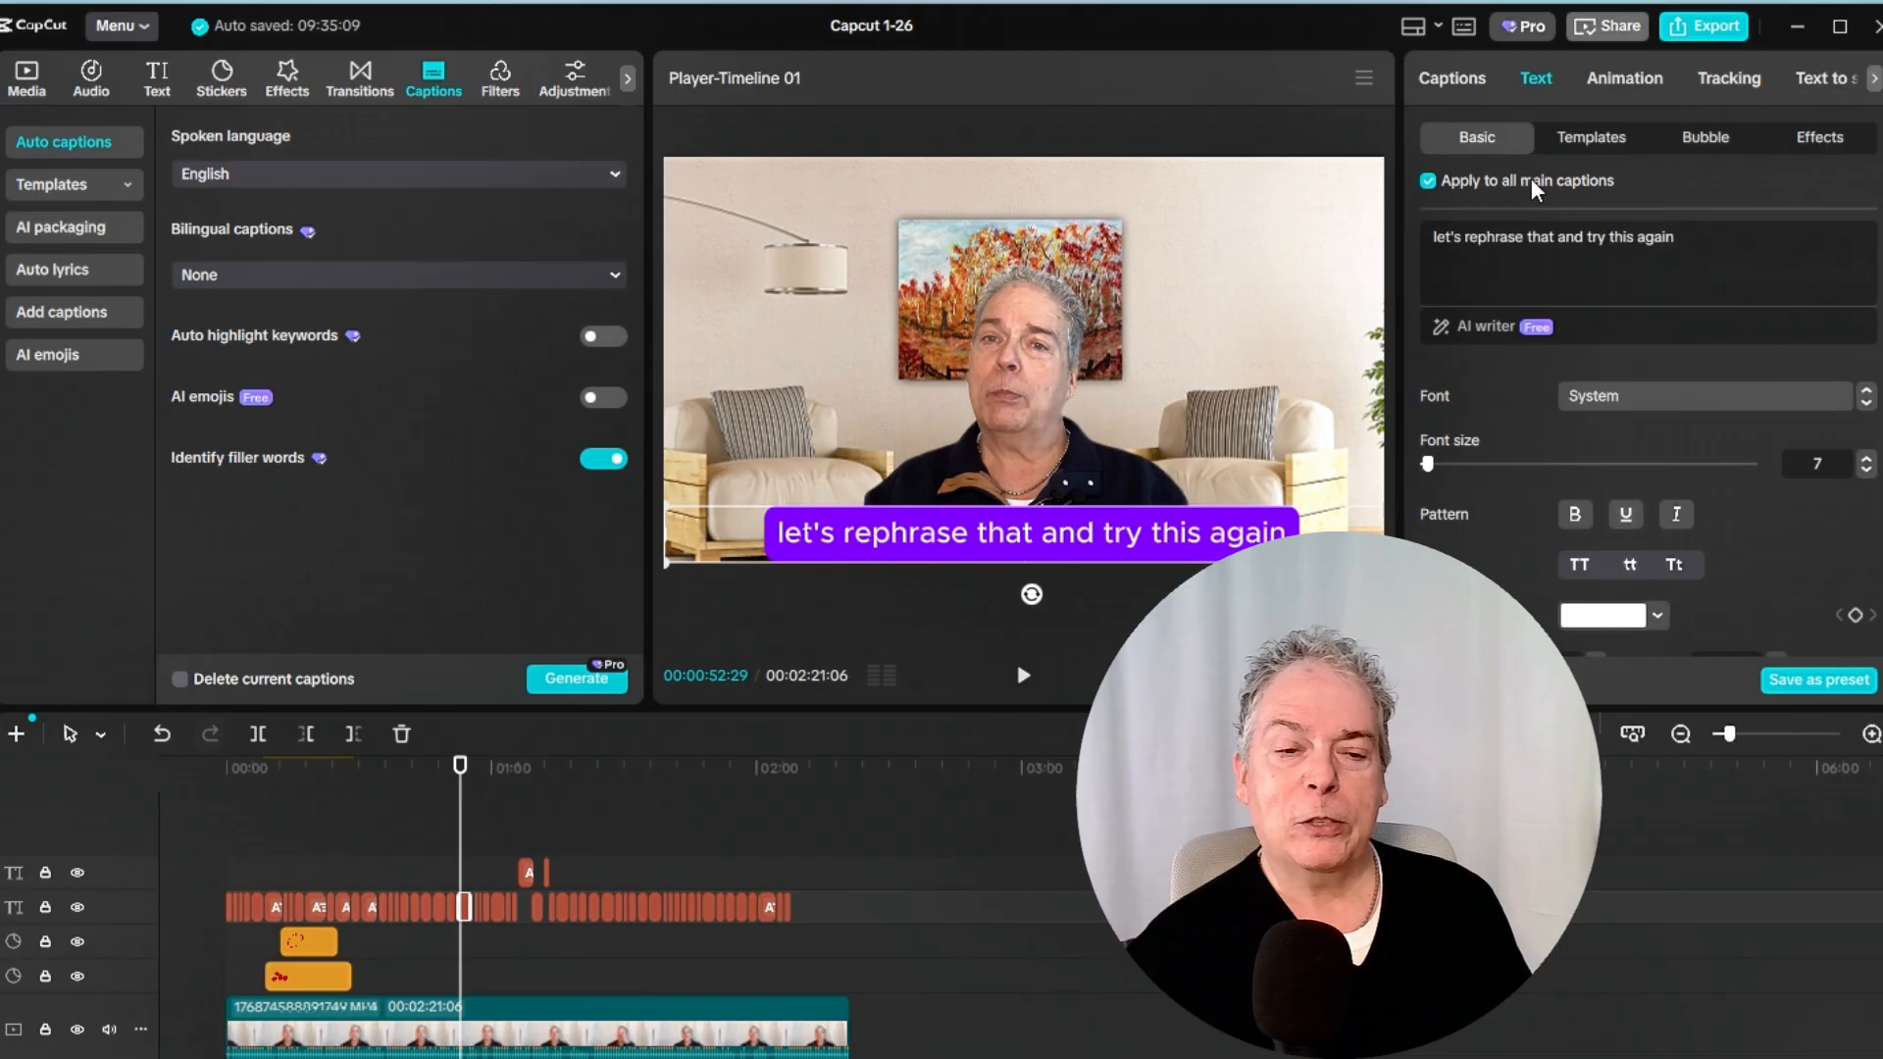
- Show the beginning of the caption list and move the playhead to 00:00:00:00
left_click(1450, 80)
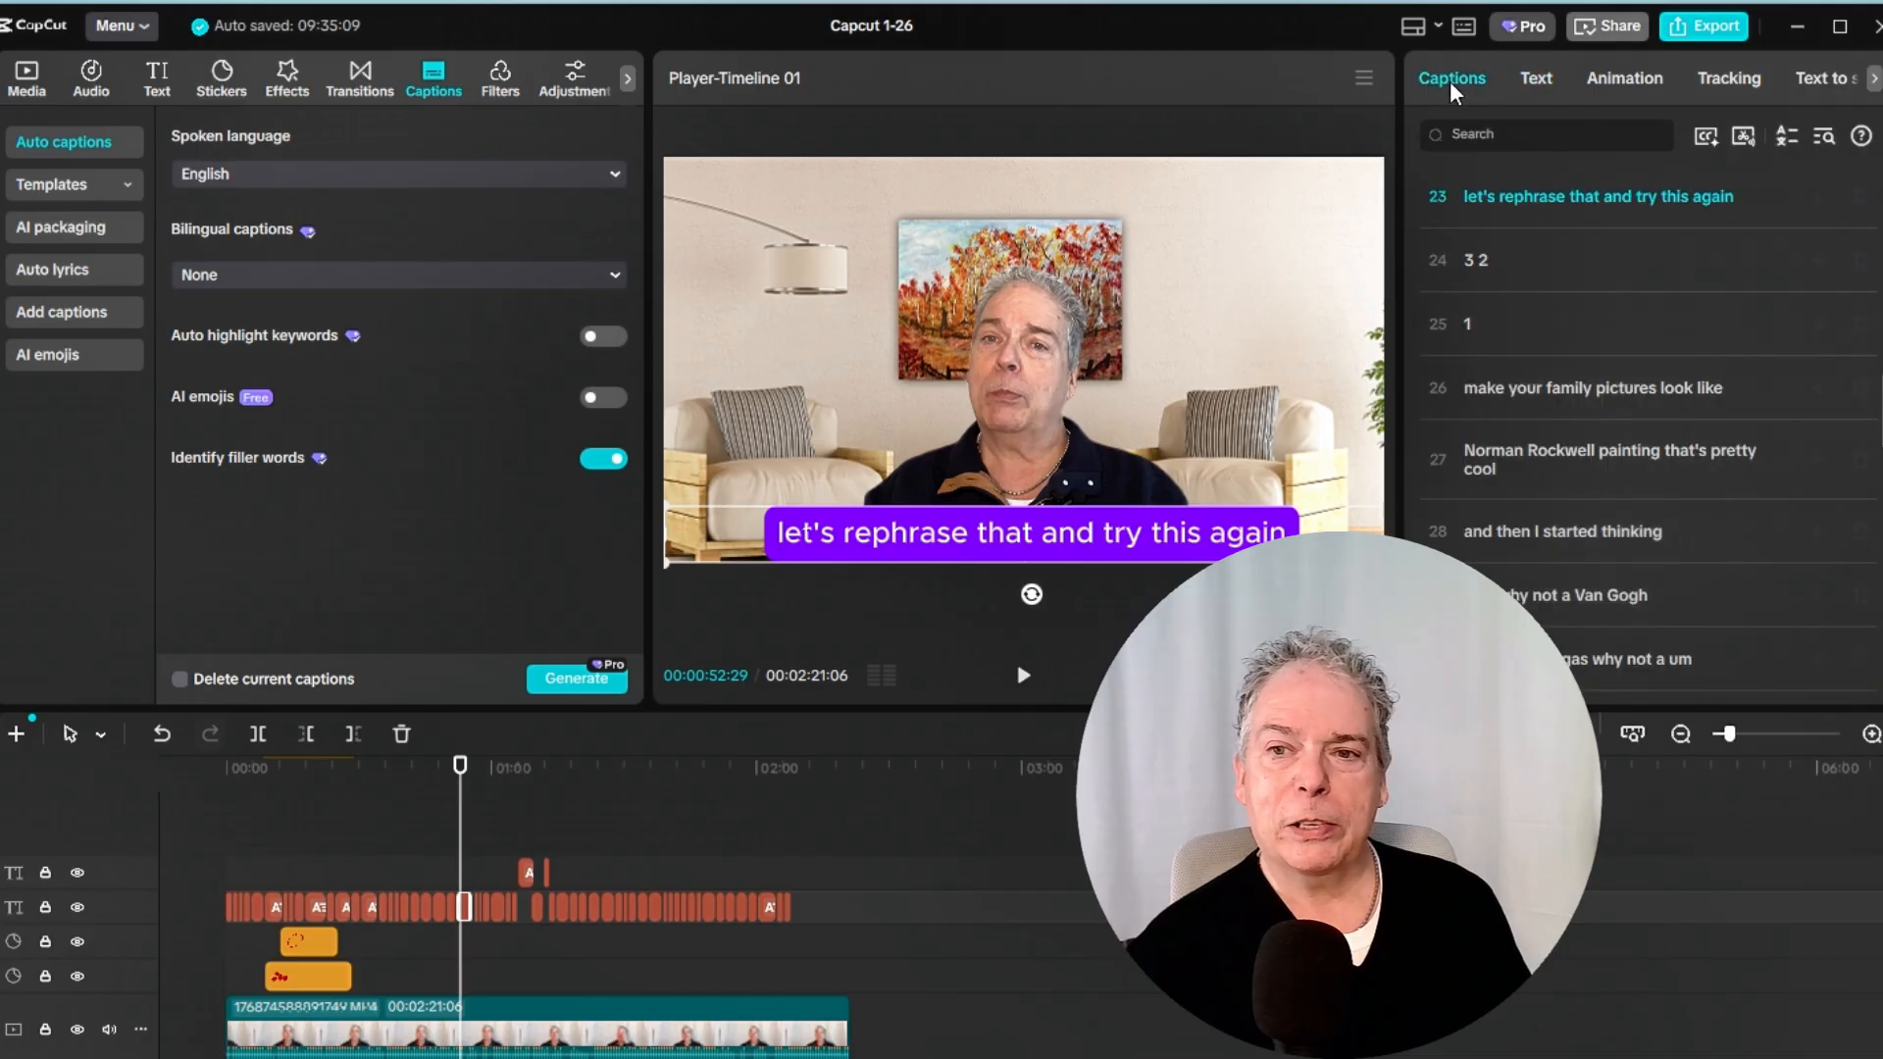
scroll(1574, 383, "up", 5)
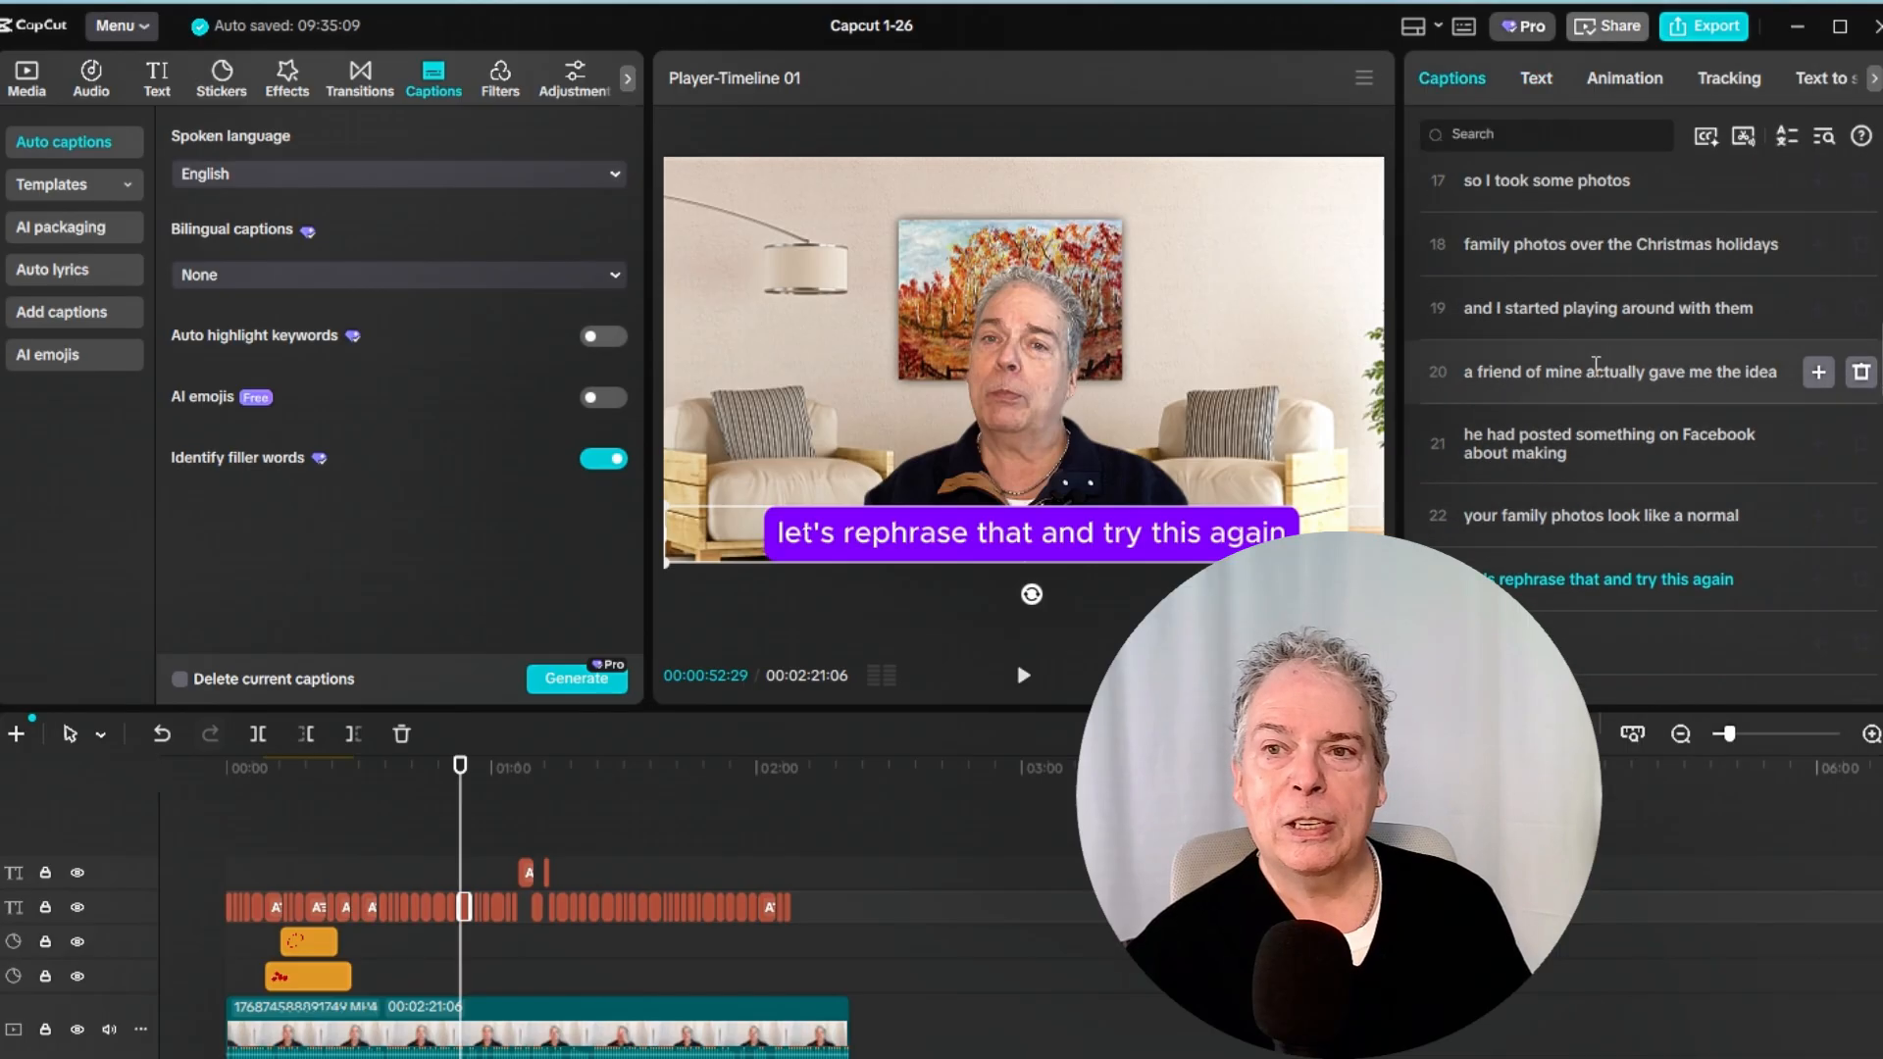
scroll(1574, 383, "up", 10)
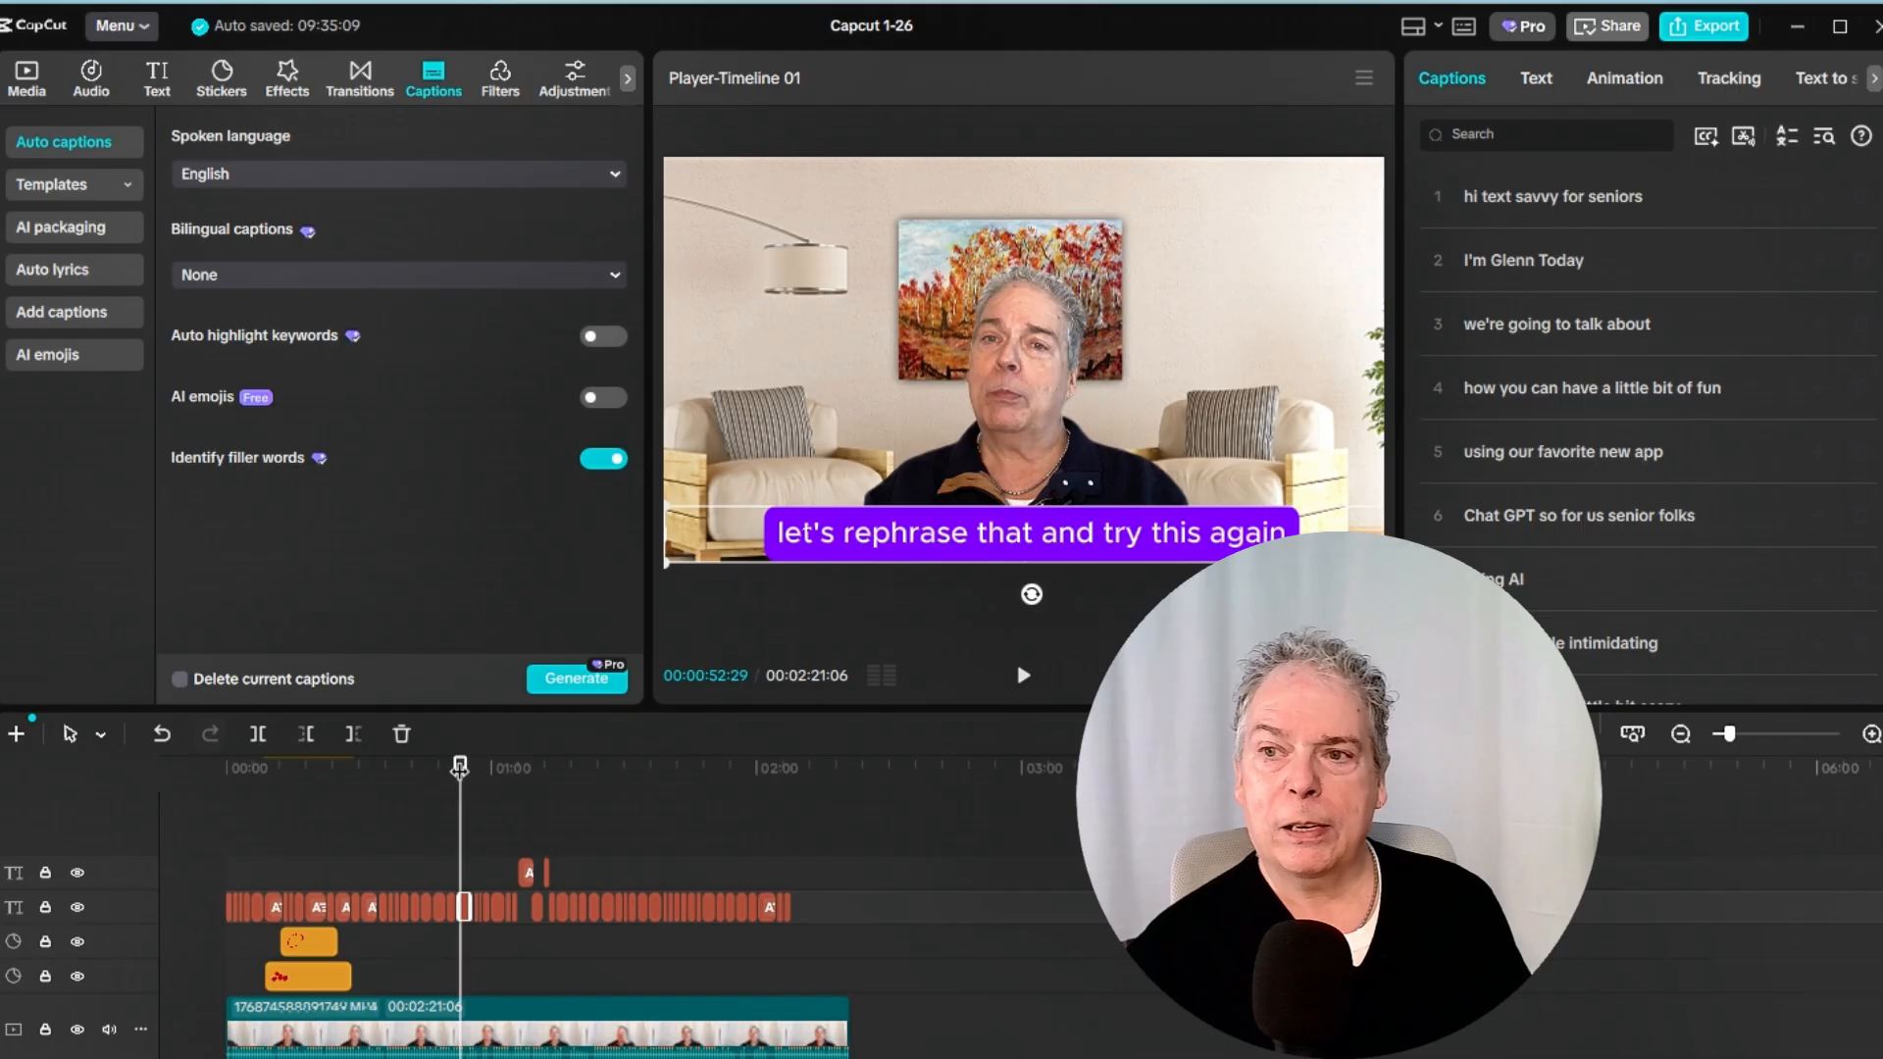
left_click_drag(460, 767, 144, 778)
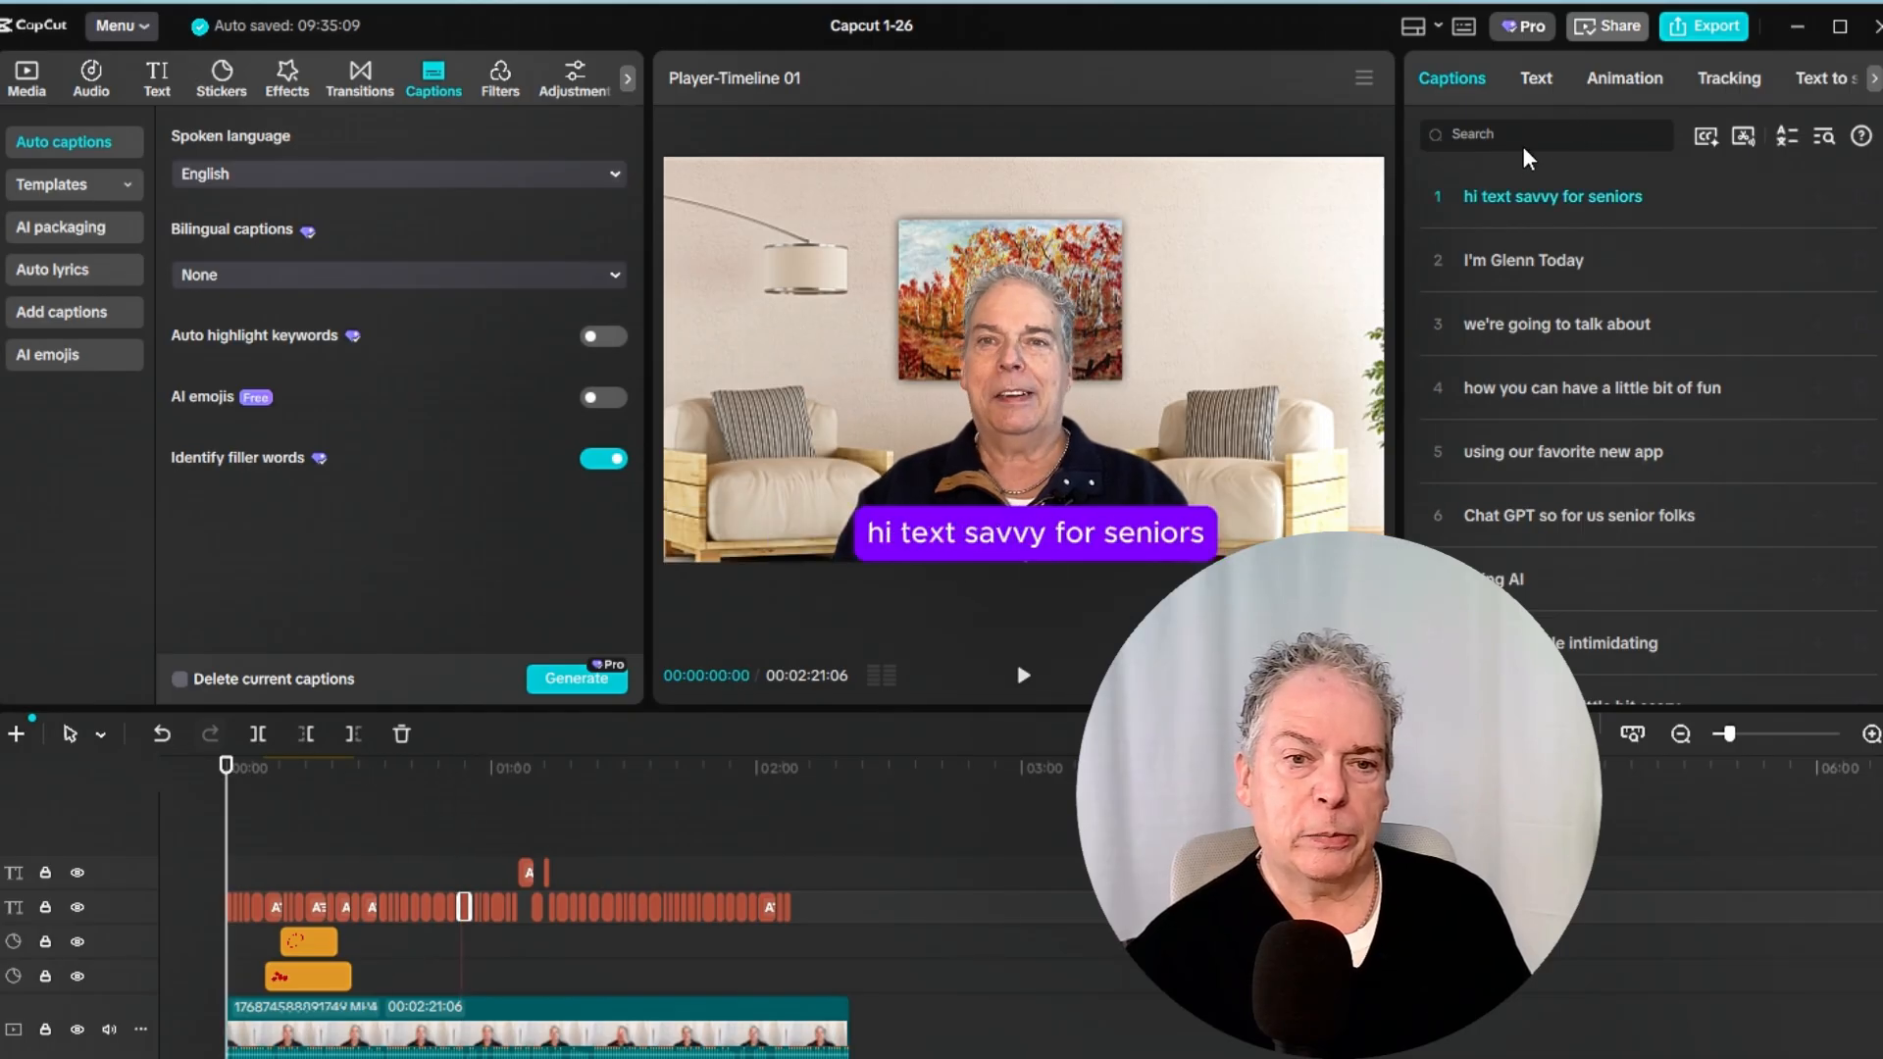
- Capitalize the opening word of the first caption so it starts with "Hi"
left_click(1471, 196)
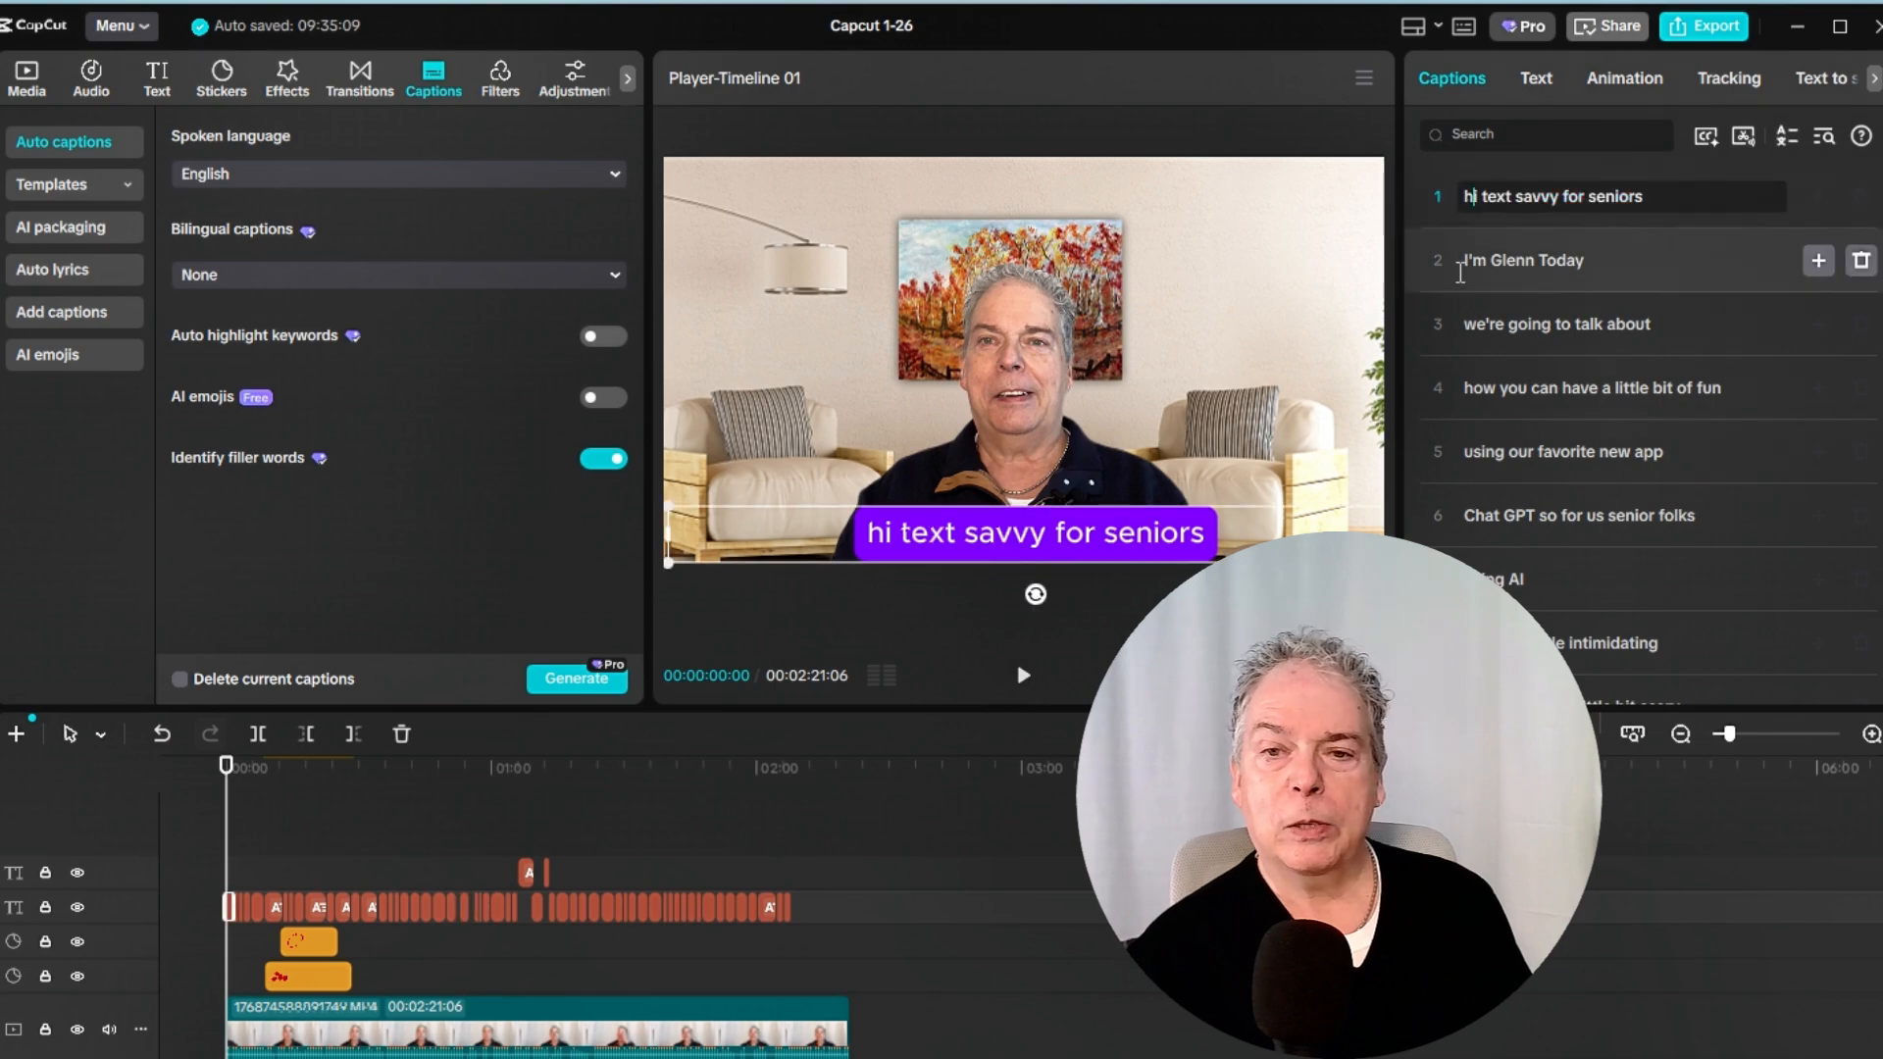
key("BackSpace")
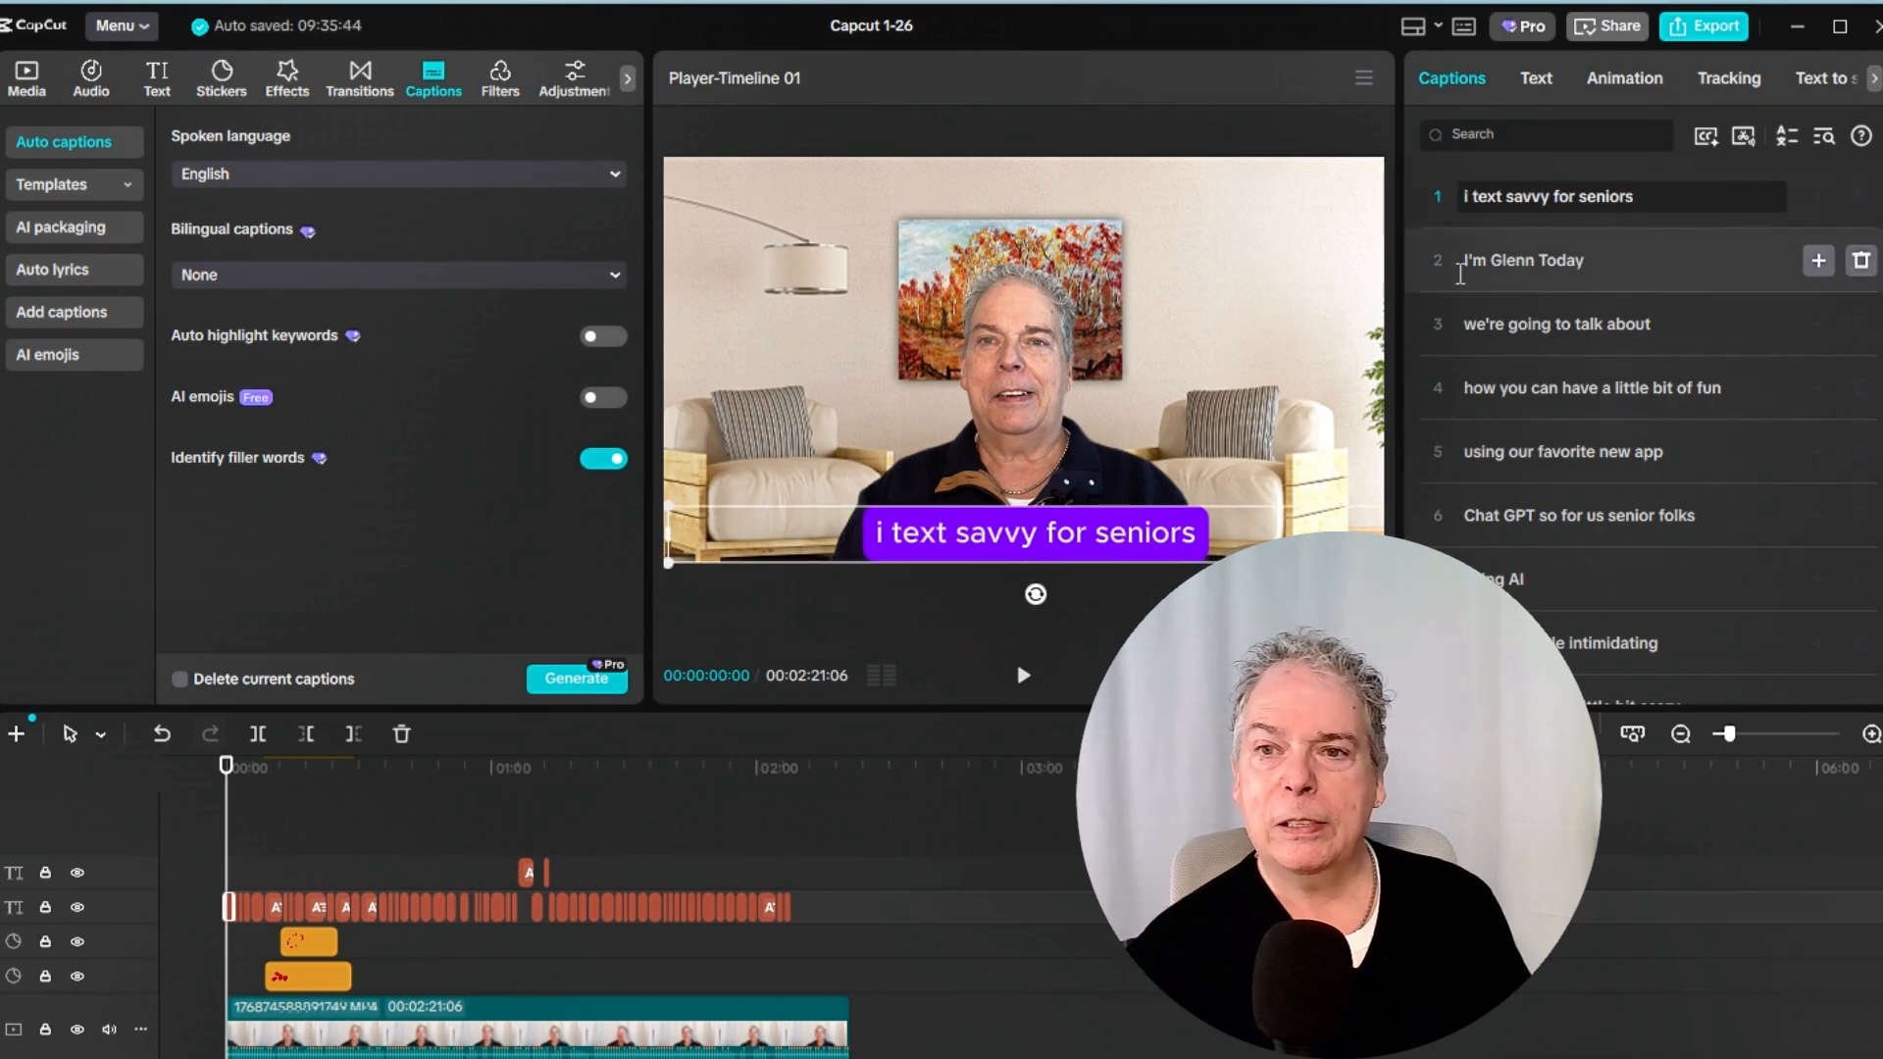
type("H")
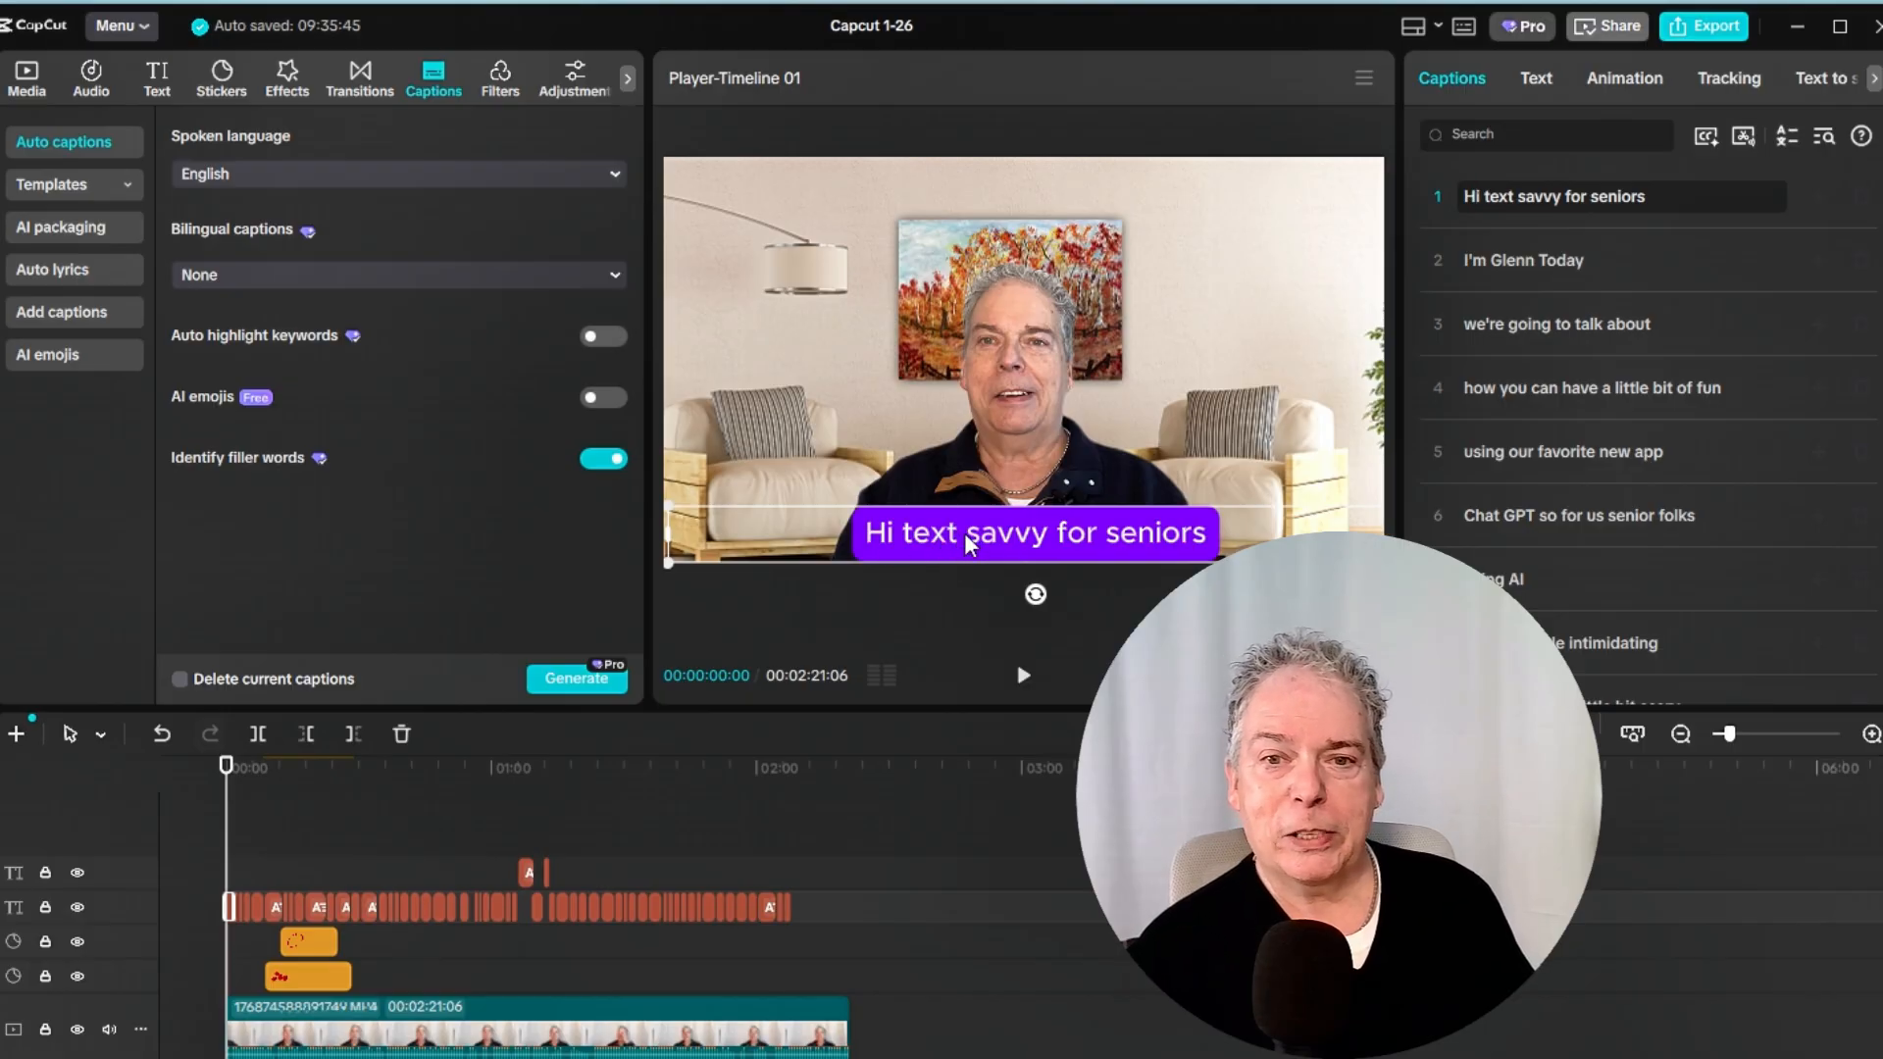
- Replace "text savvy" with "tecsavy" in the first caption so it reads "Hi tecsavy for seniors"
left_click(1518, 193)
key("BackSpace")
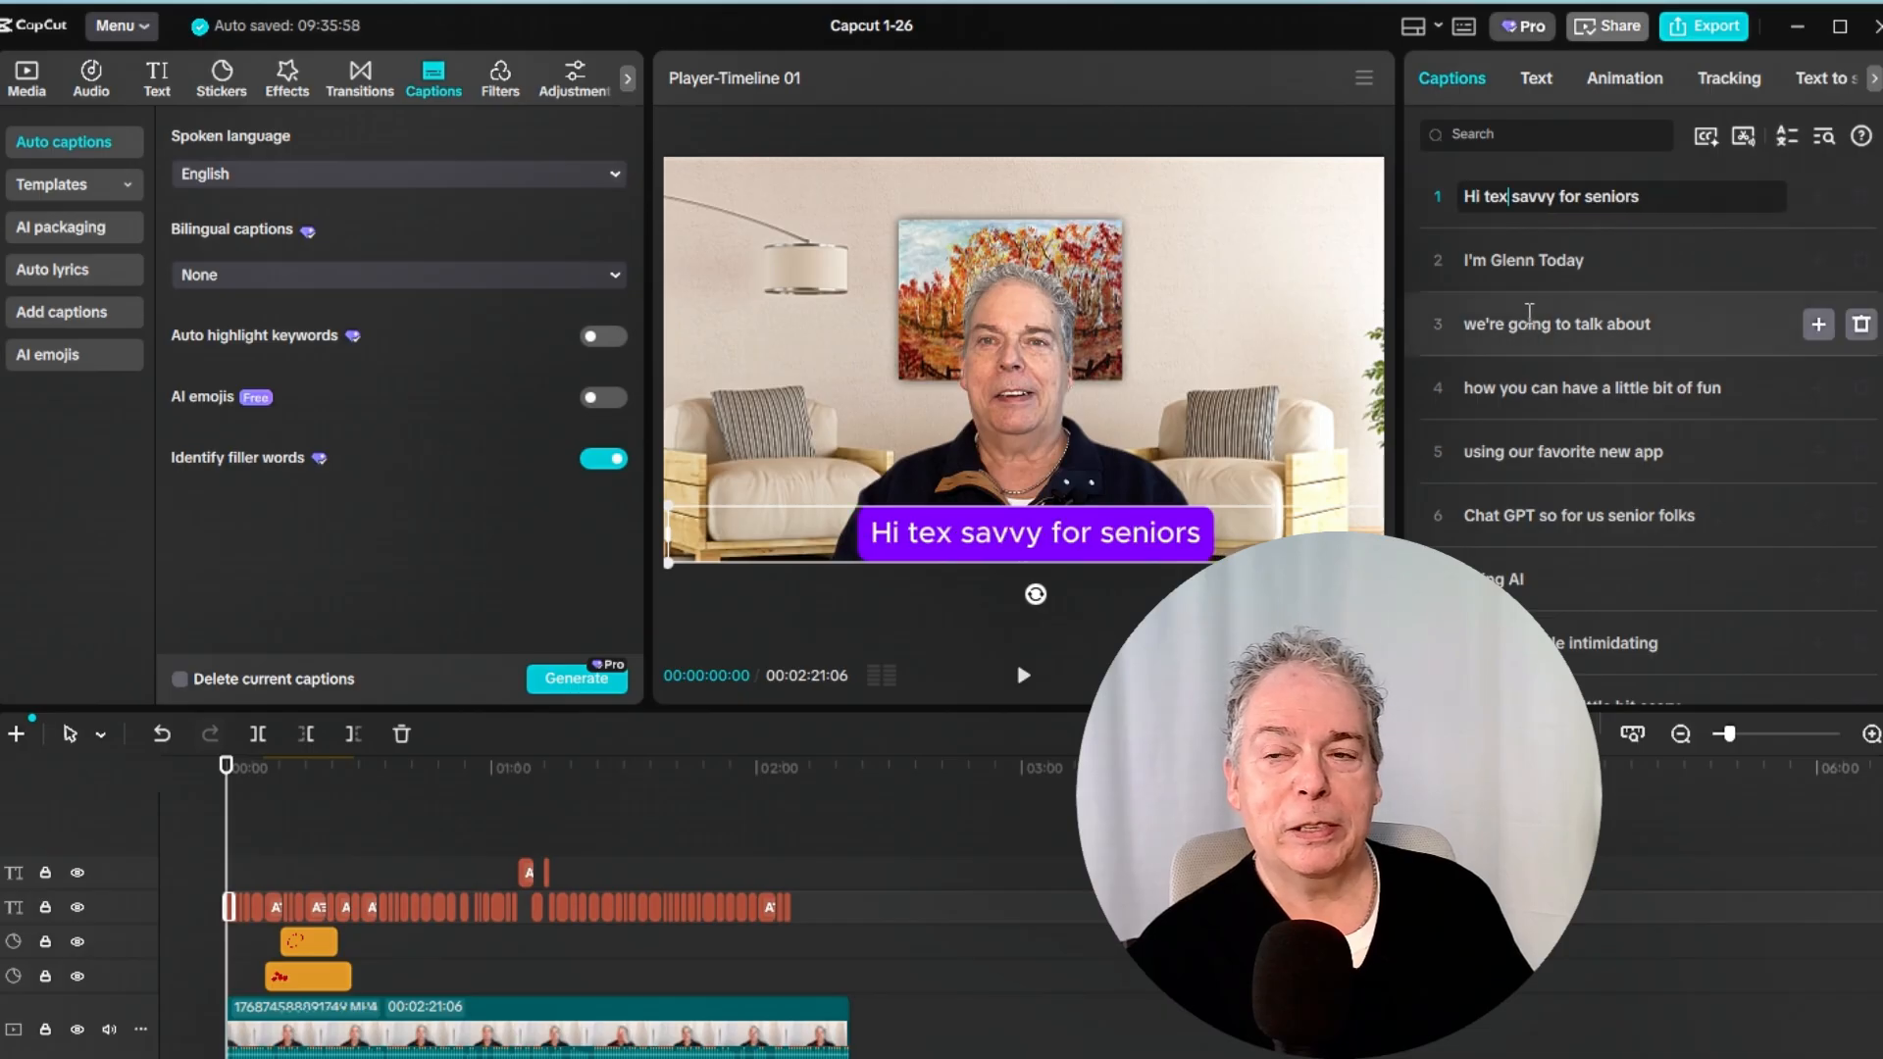
key("BackSpace")
type("c")
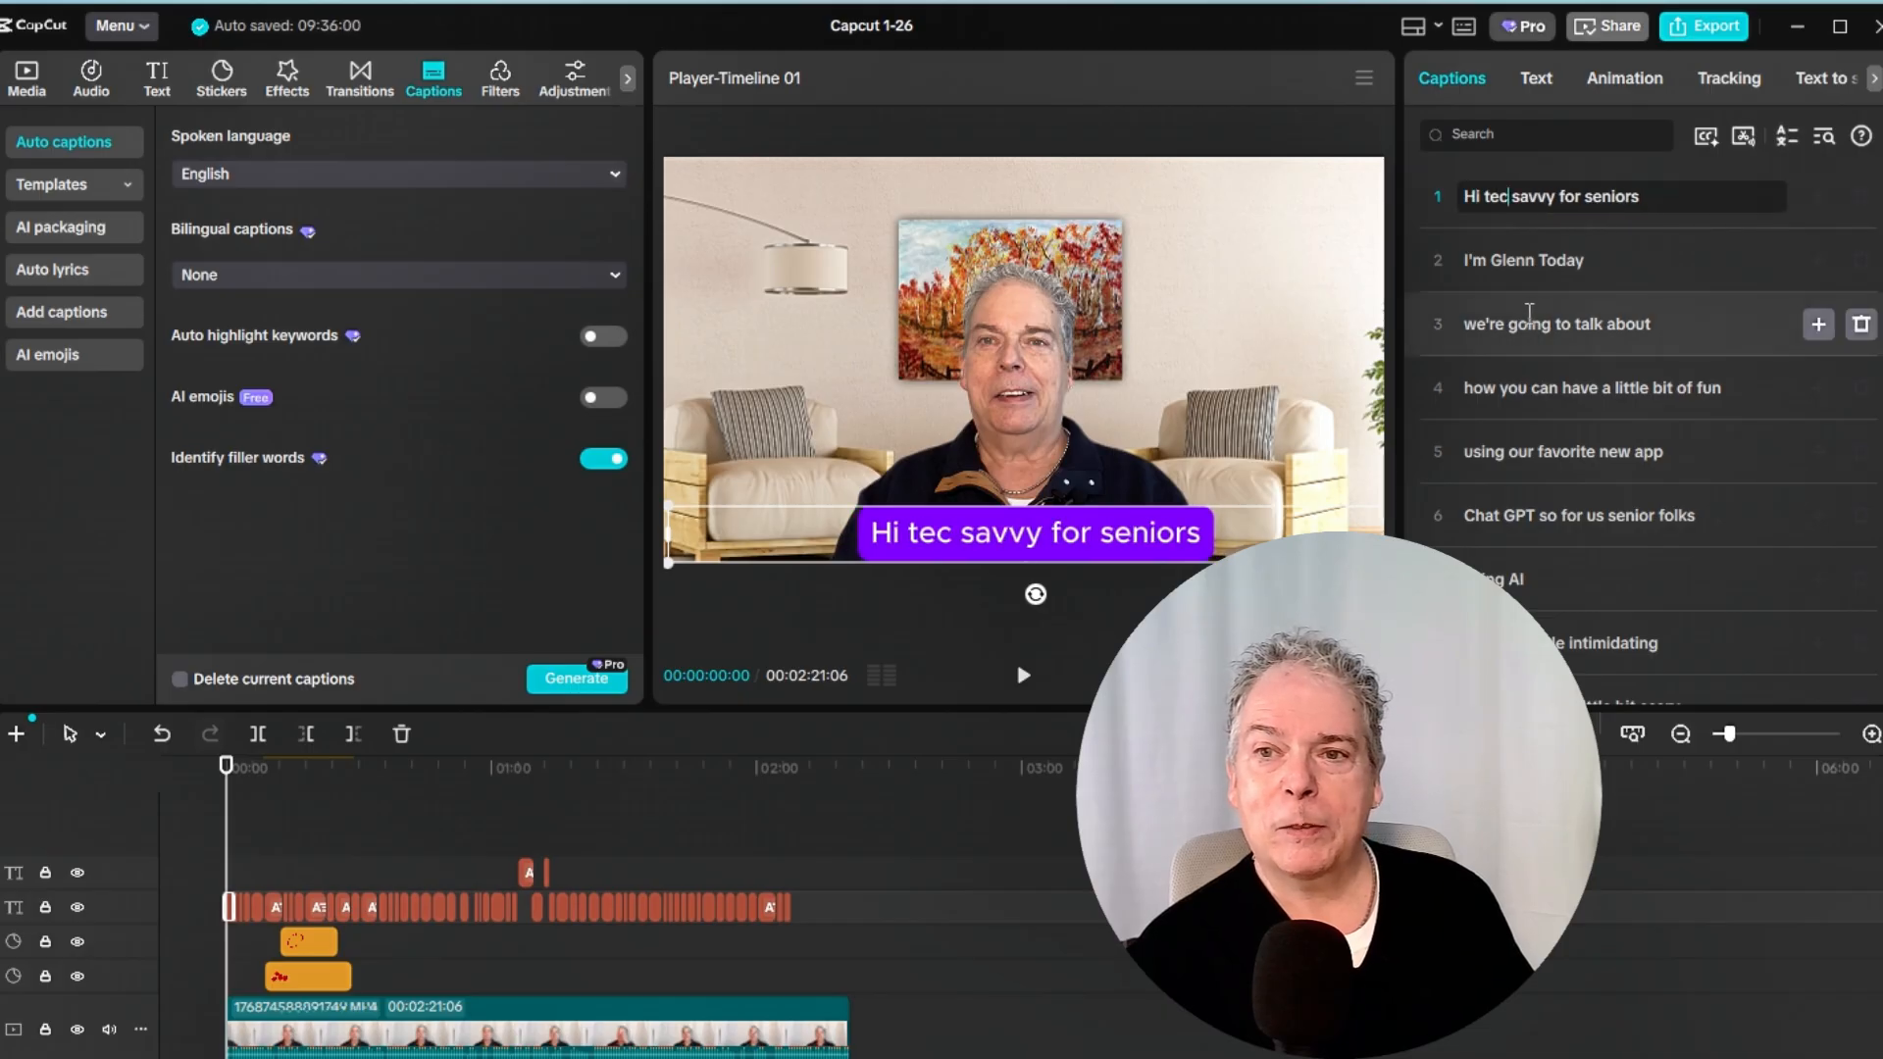
key("Delete")
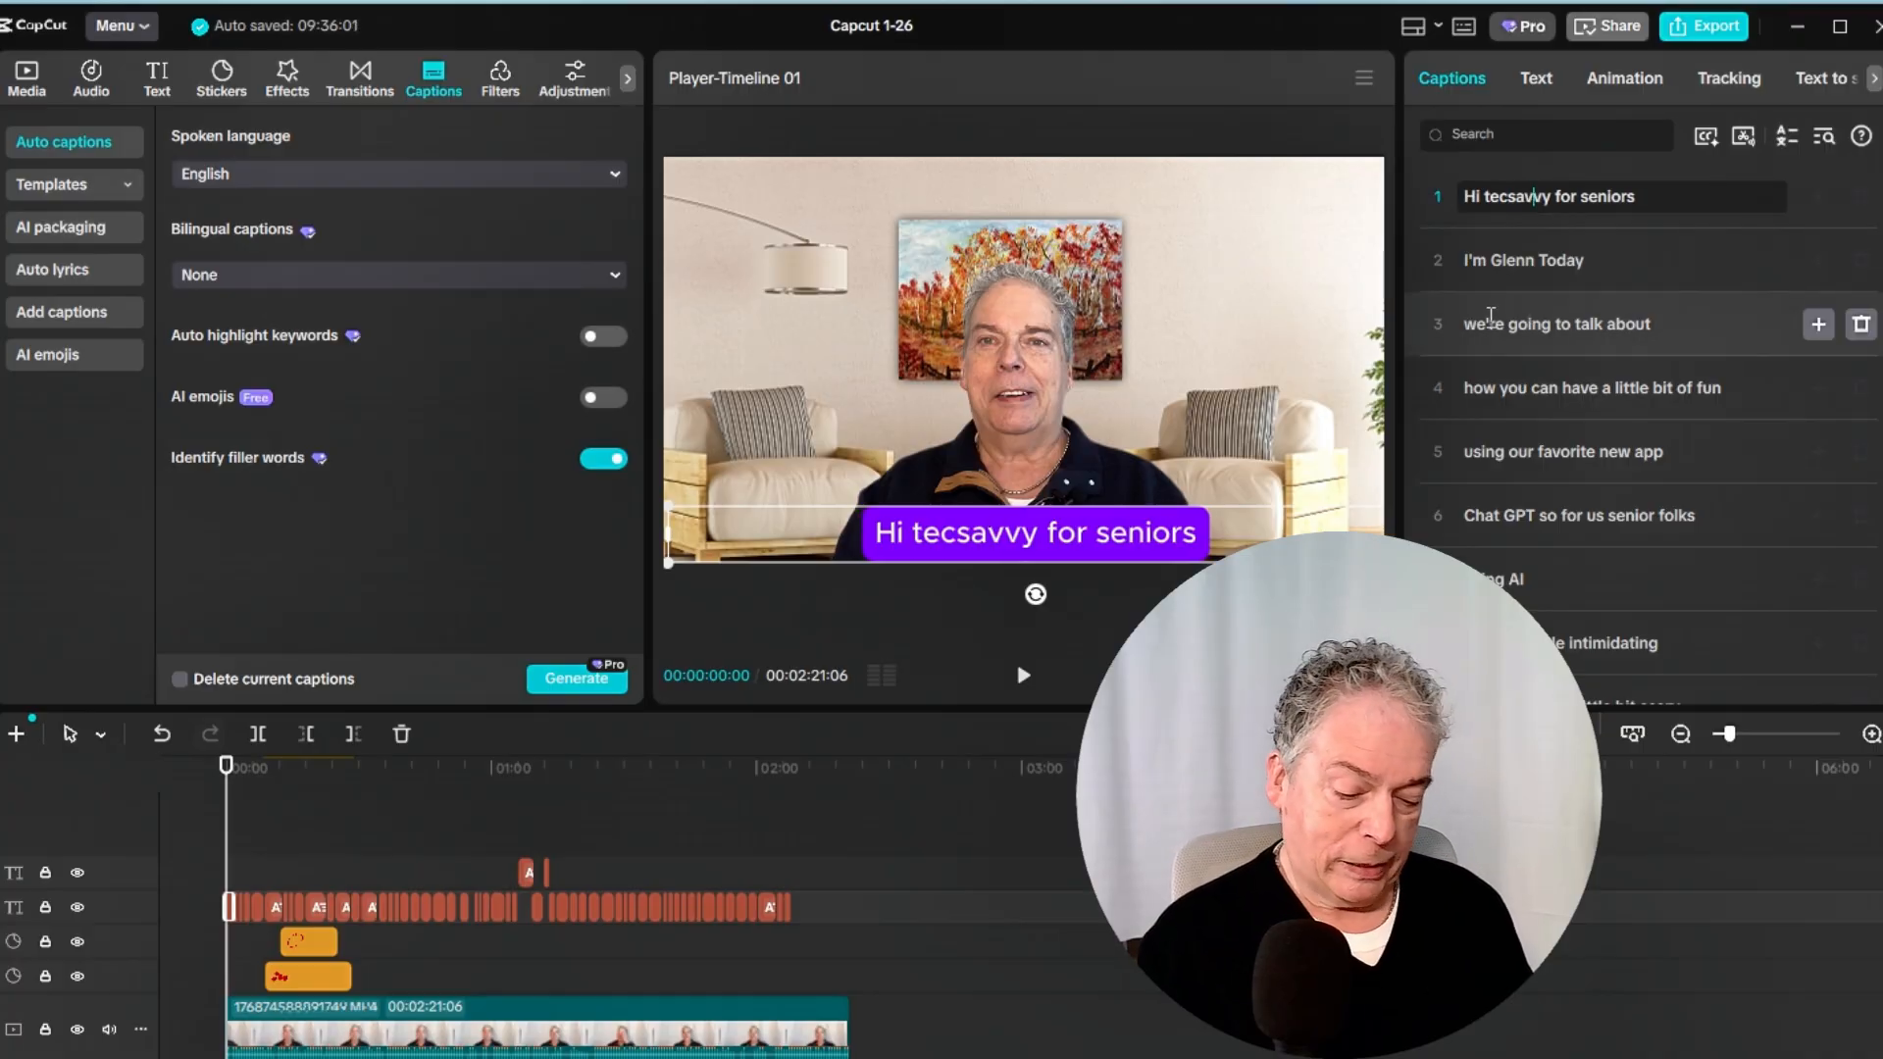
key("BackSpace")
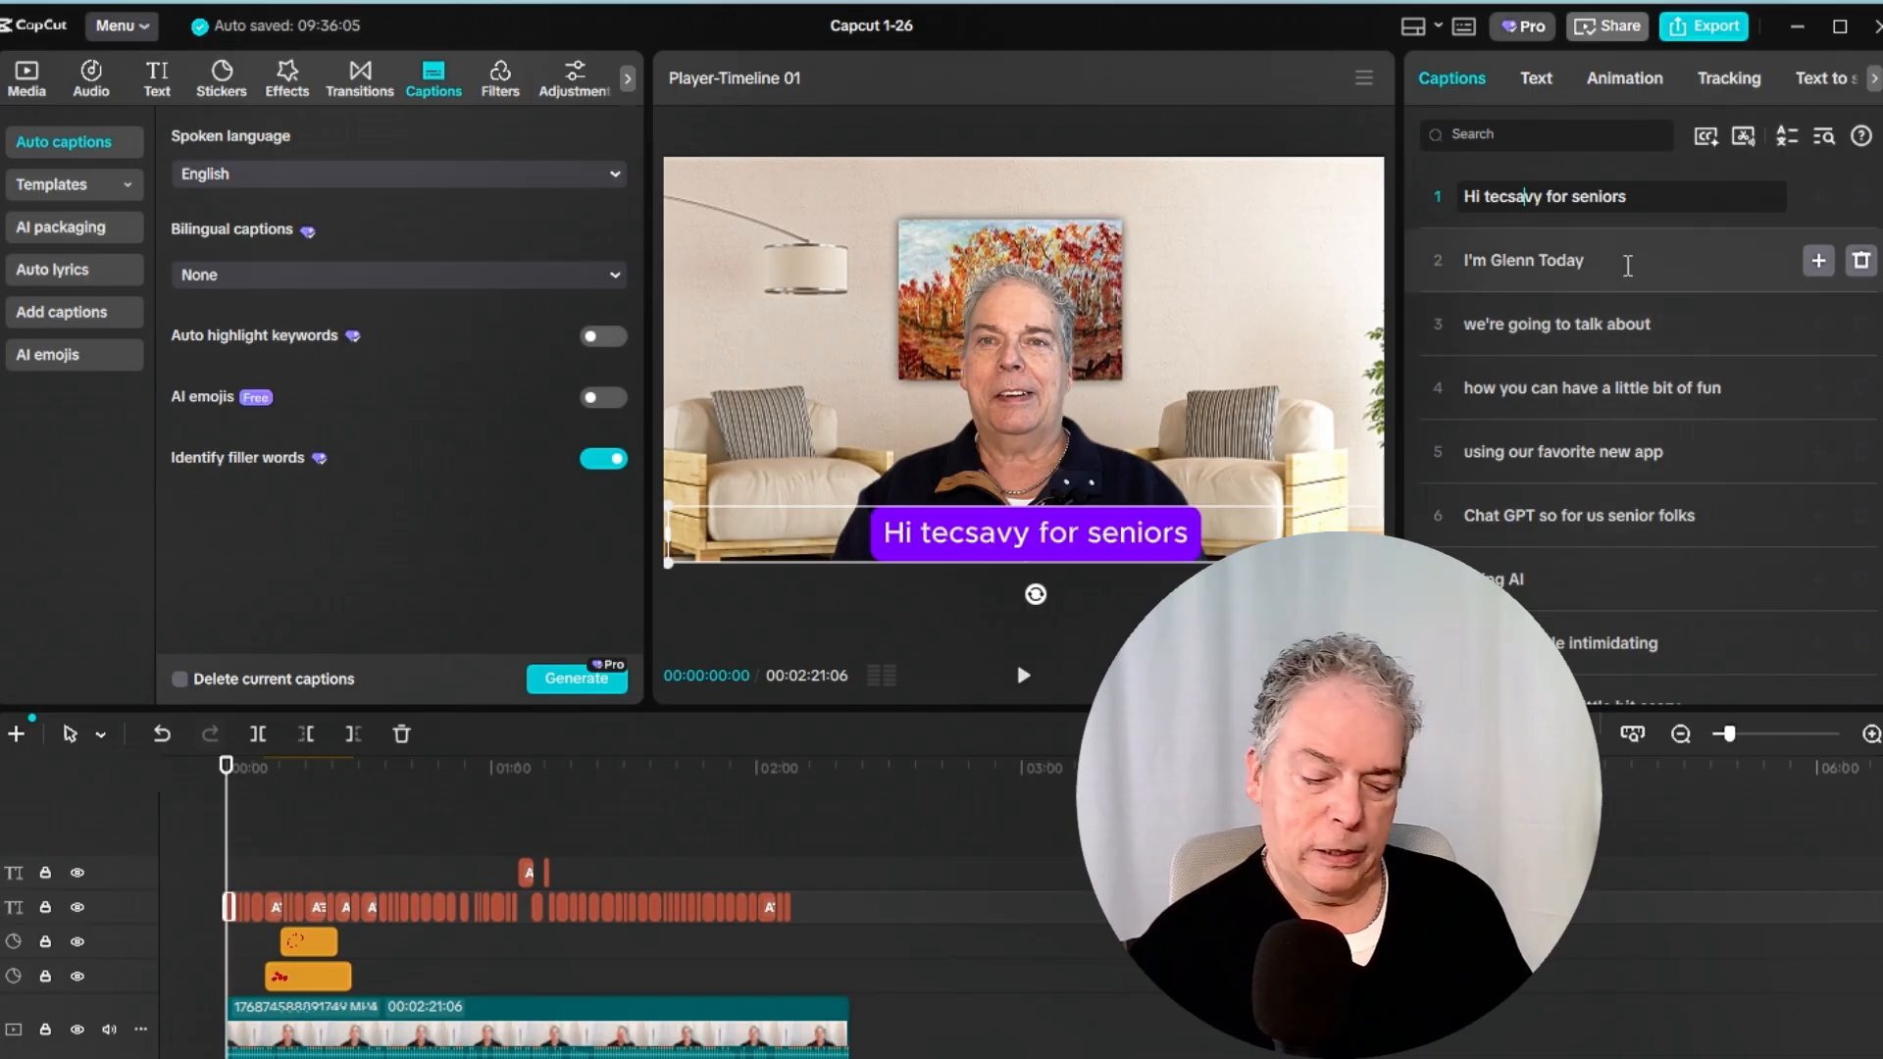
left_click(1656, 208)
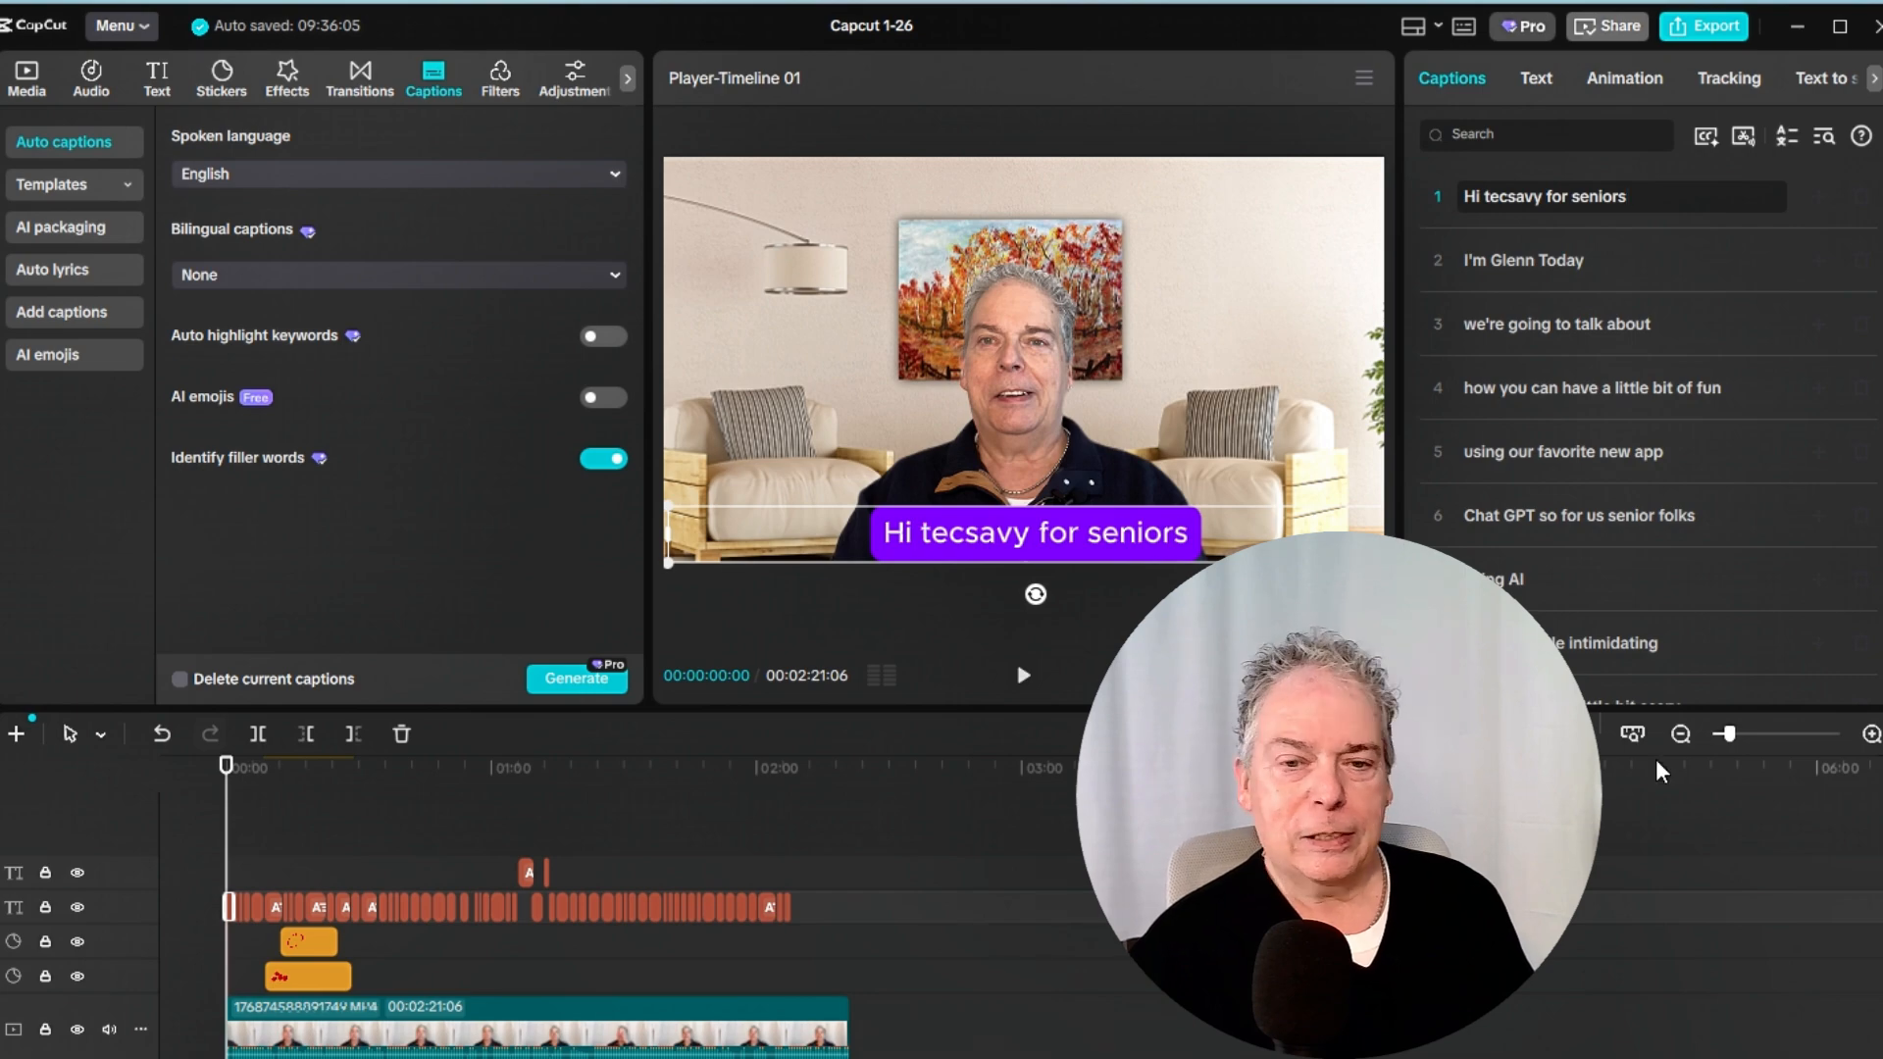
- Enlarge the timeline scale, go to the end of the captions and select the main video clip there
left_click(1757, 735)
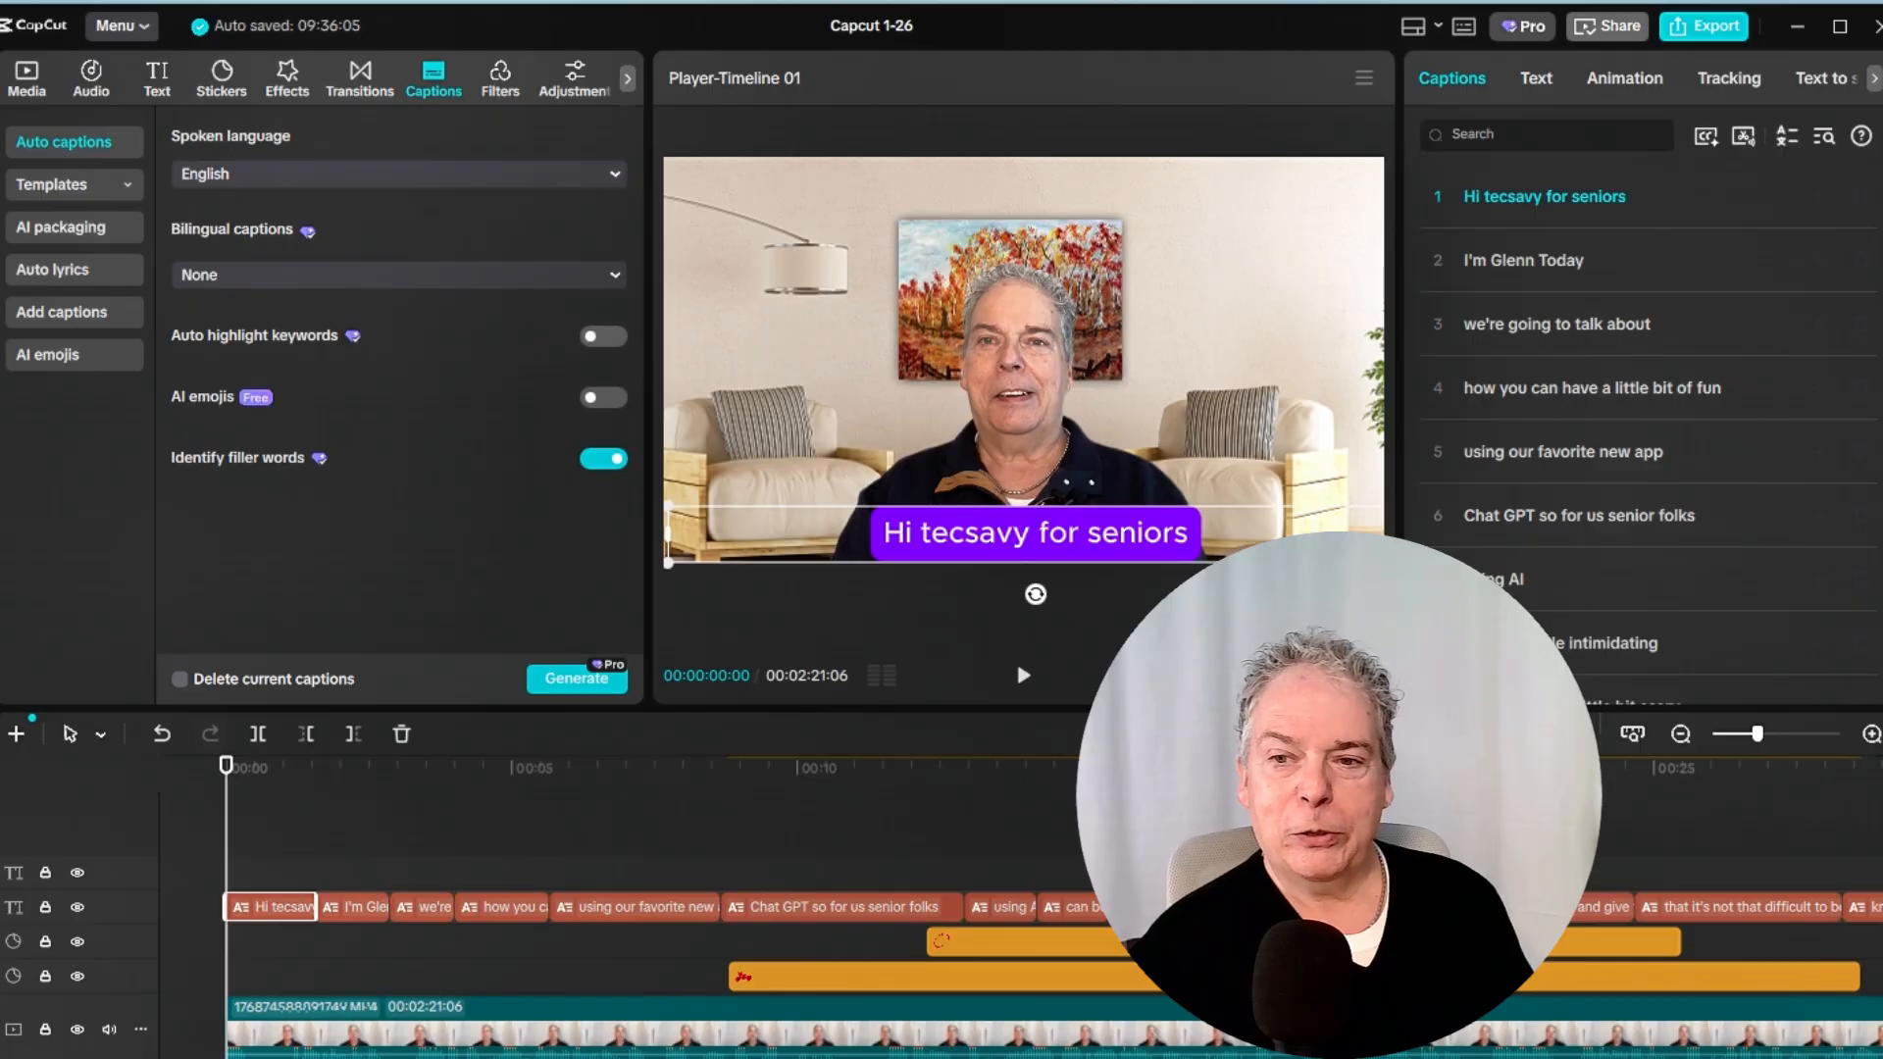
scroll(588, 902, "right", 15)
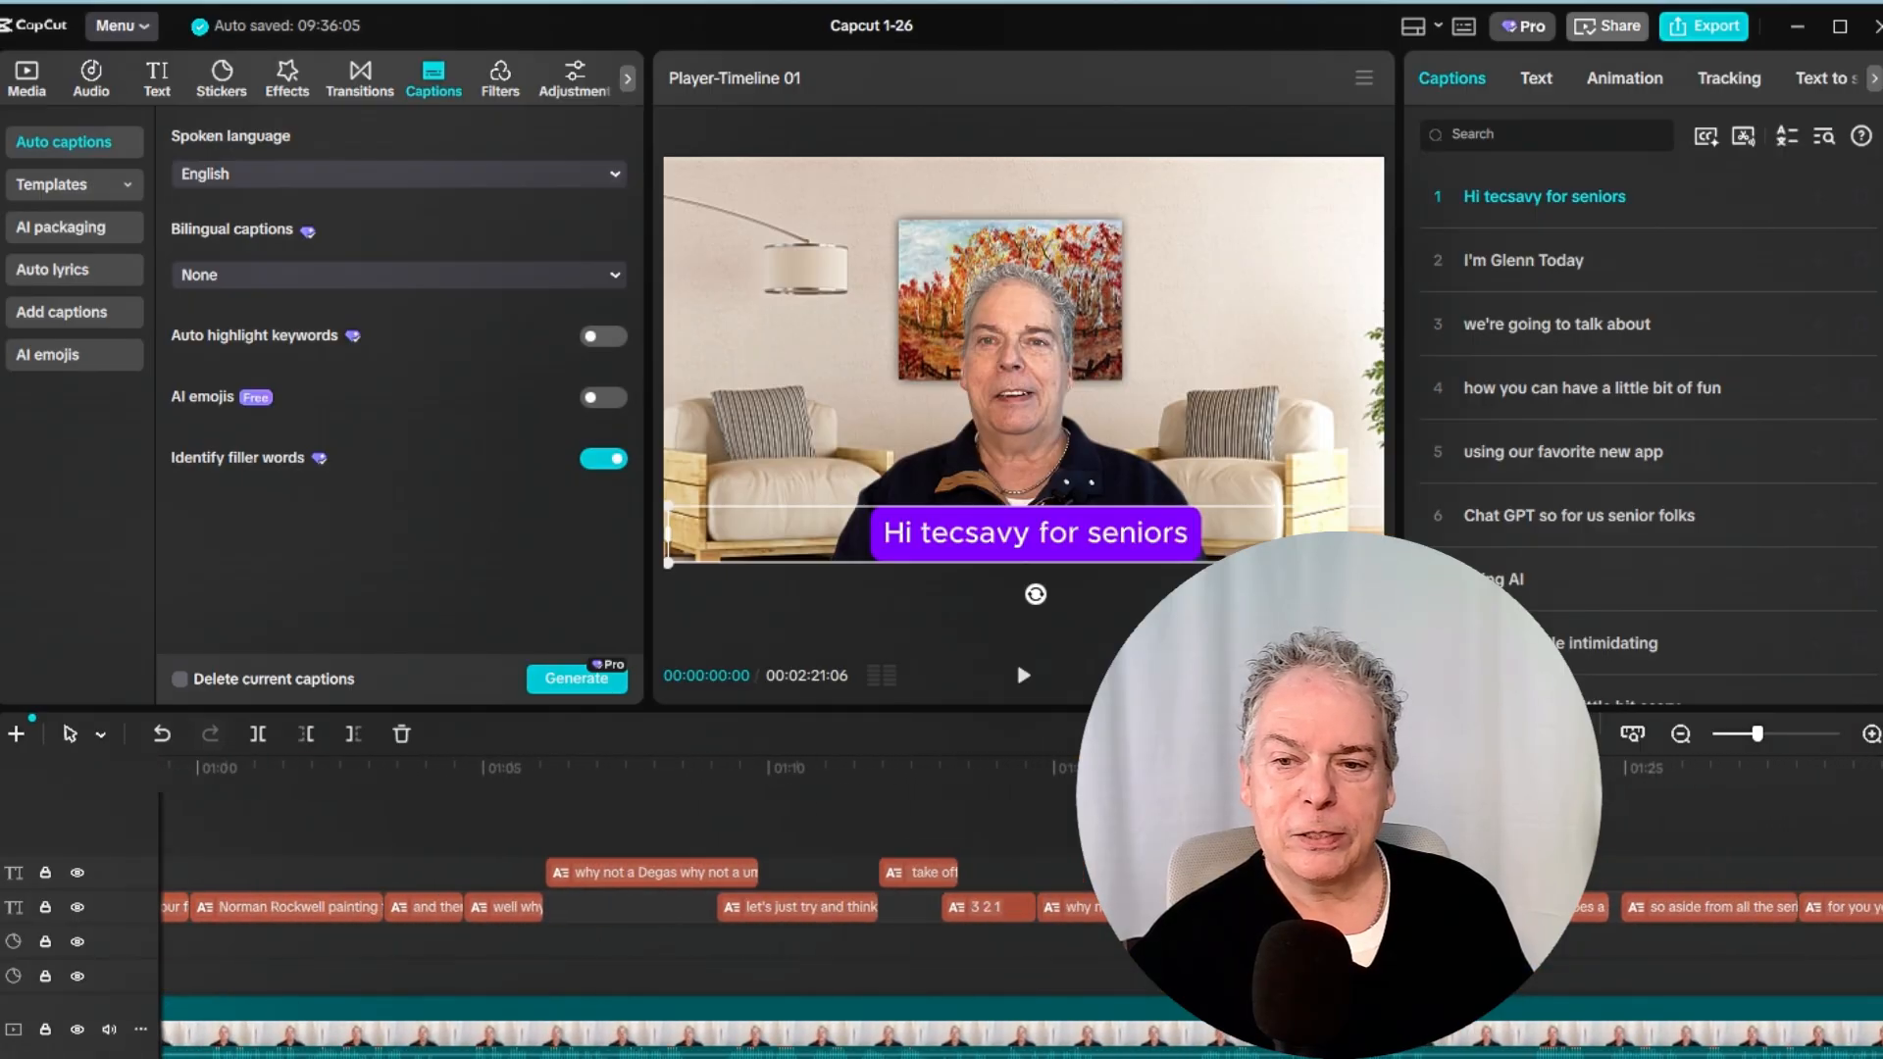
scroll(1021, 910, "right", 14)
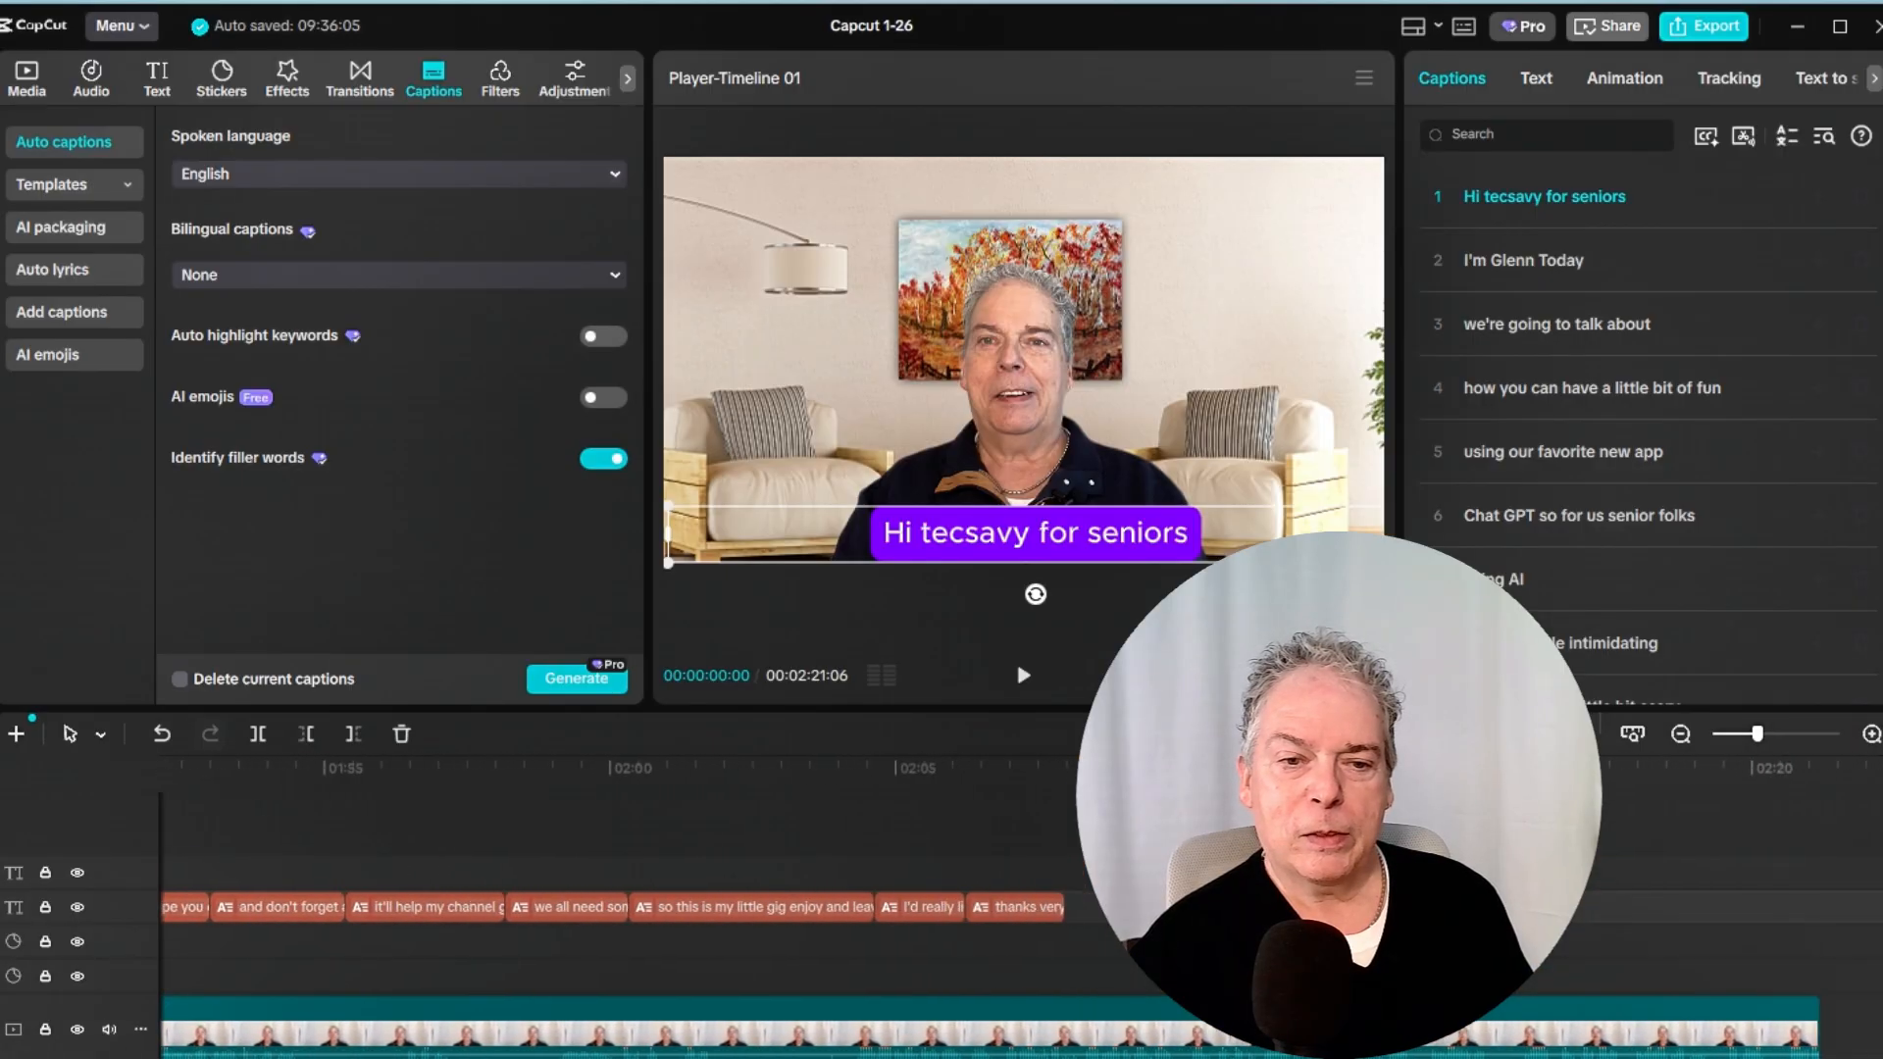
scroll(628, 906, "right", 2)
left_click(1026, 908)
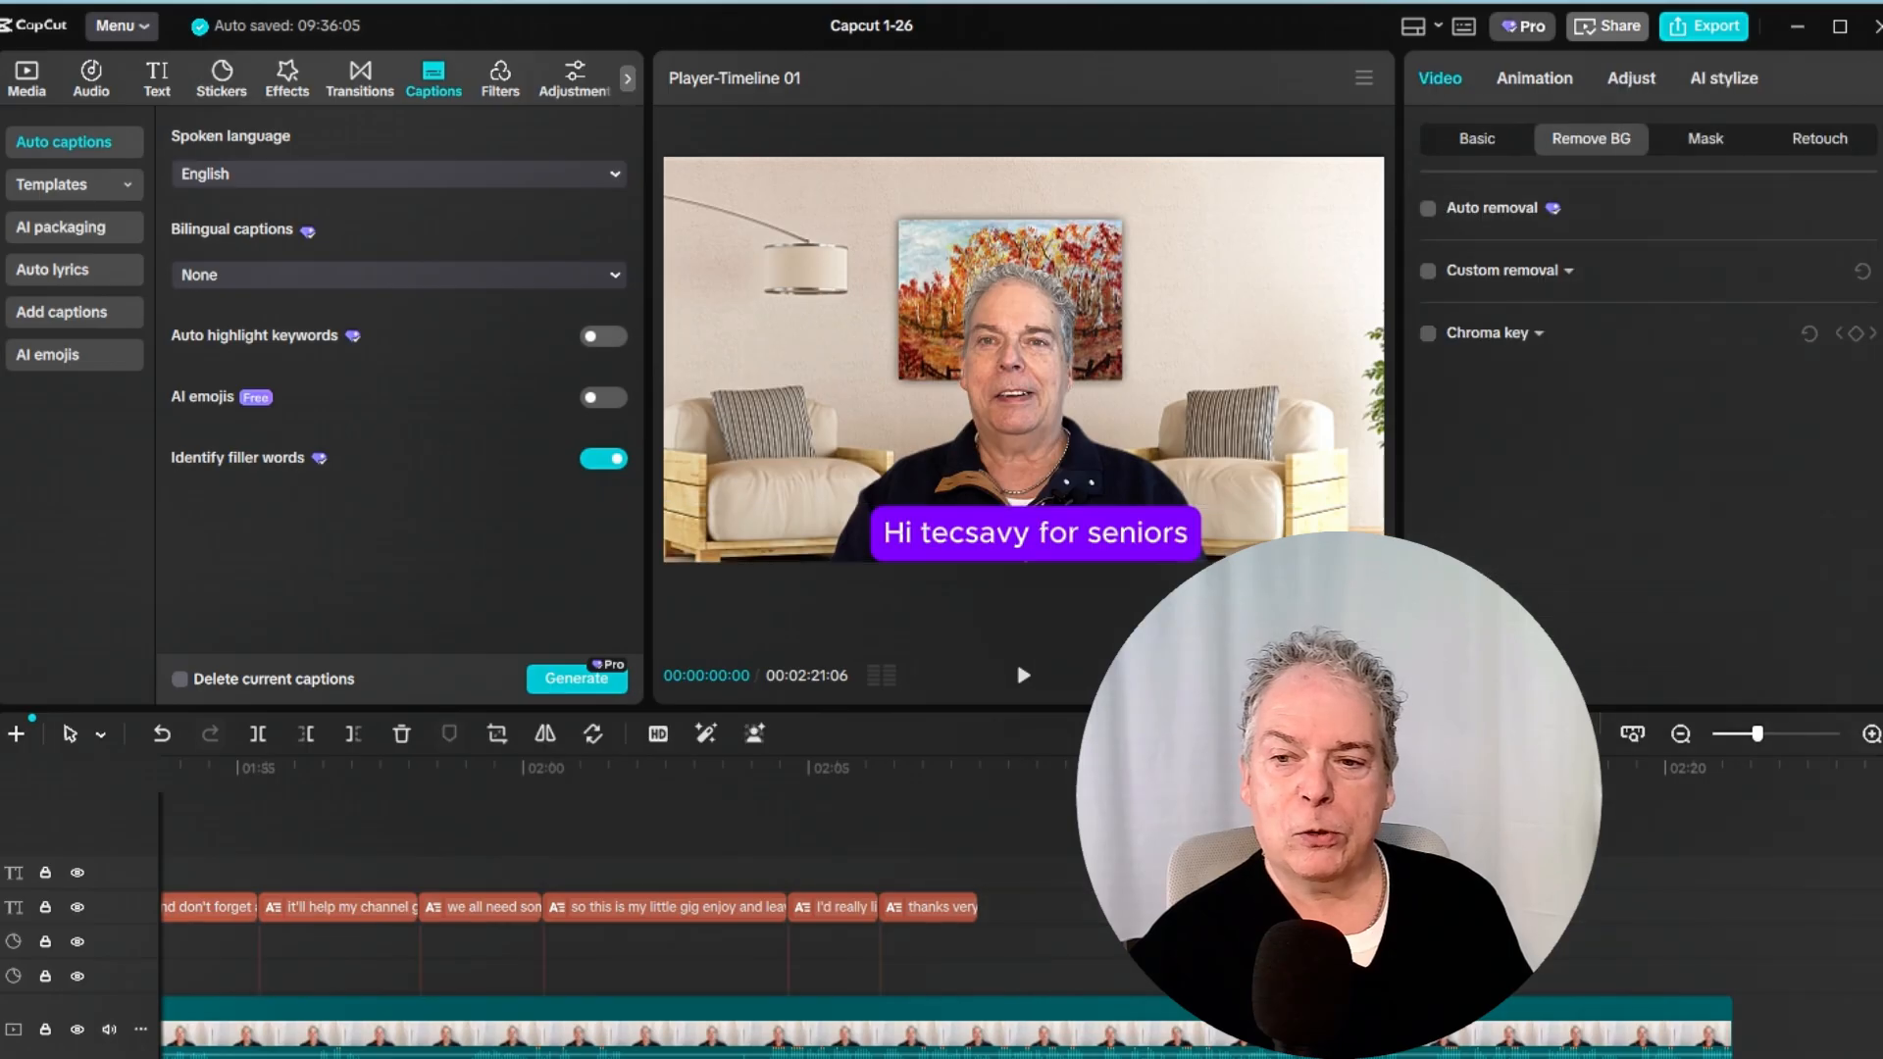